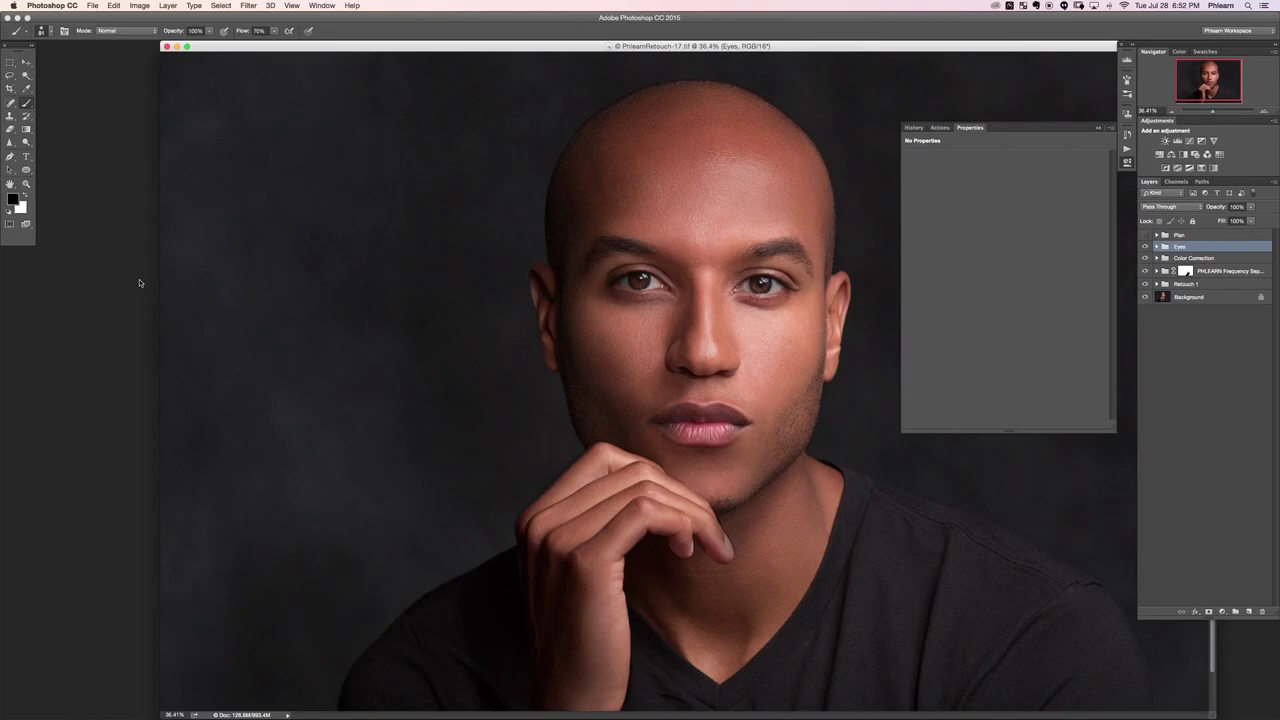
Step: Create a new layer above the Eyes group and place it in a new group named DB
{"action": "key", "text": "f"}
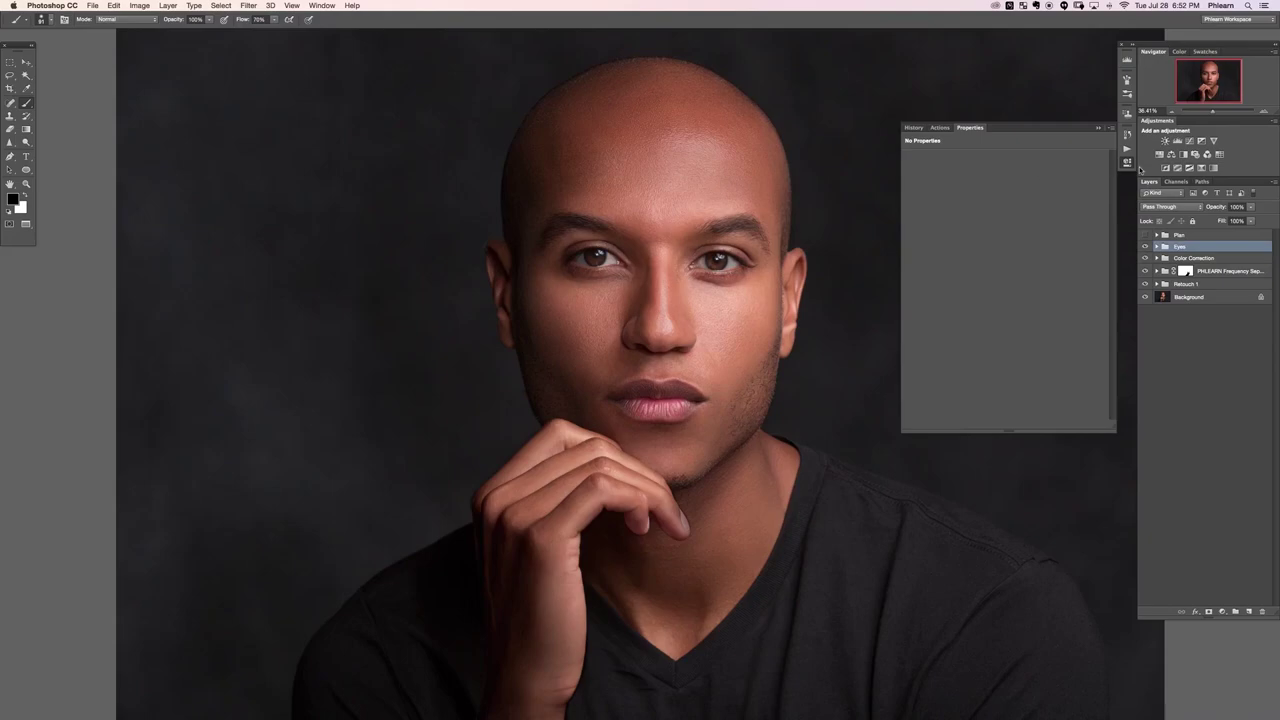
{"action": "left_click", "coordinate": [1127, 163]}
{"action": "key", "text": "alt+shift+super+n"}
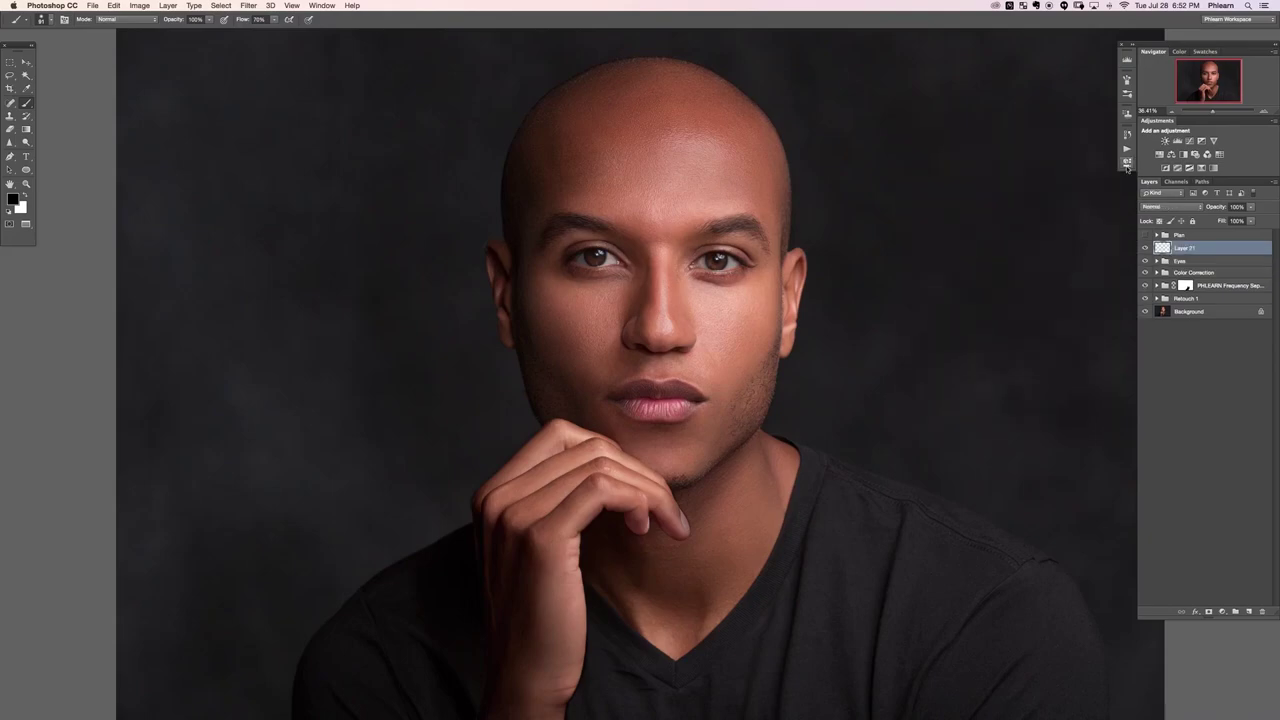
{"action": "key", "text": "super+g"}
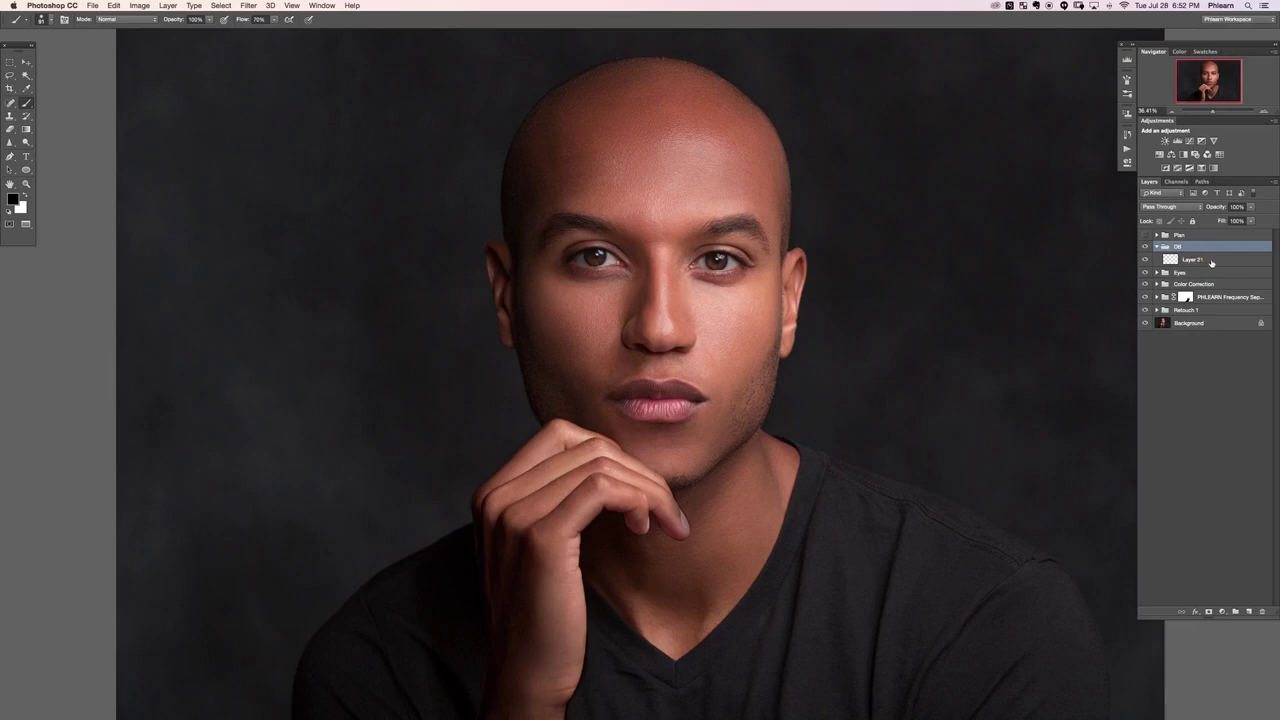
Step: Change the blend mode of the empty layer inside the DB group to Soft Light
{"action": "left_click", "coordinate": [1212, 261]}
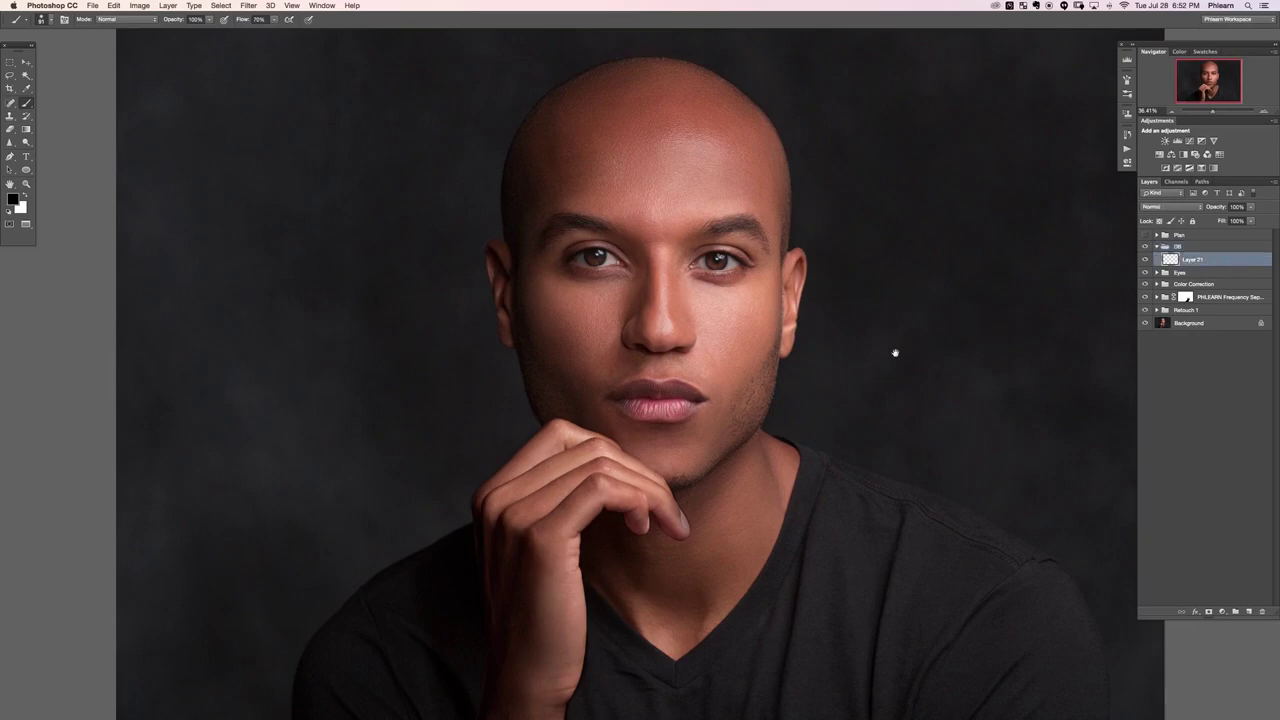
{"action": "scroll", "coordinate": [777, 391], "scroll_direction": "right", "scroll_amount": 3}
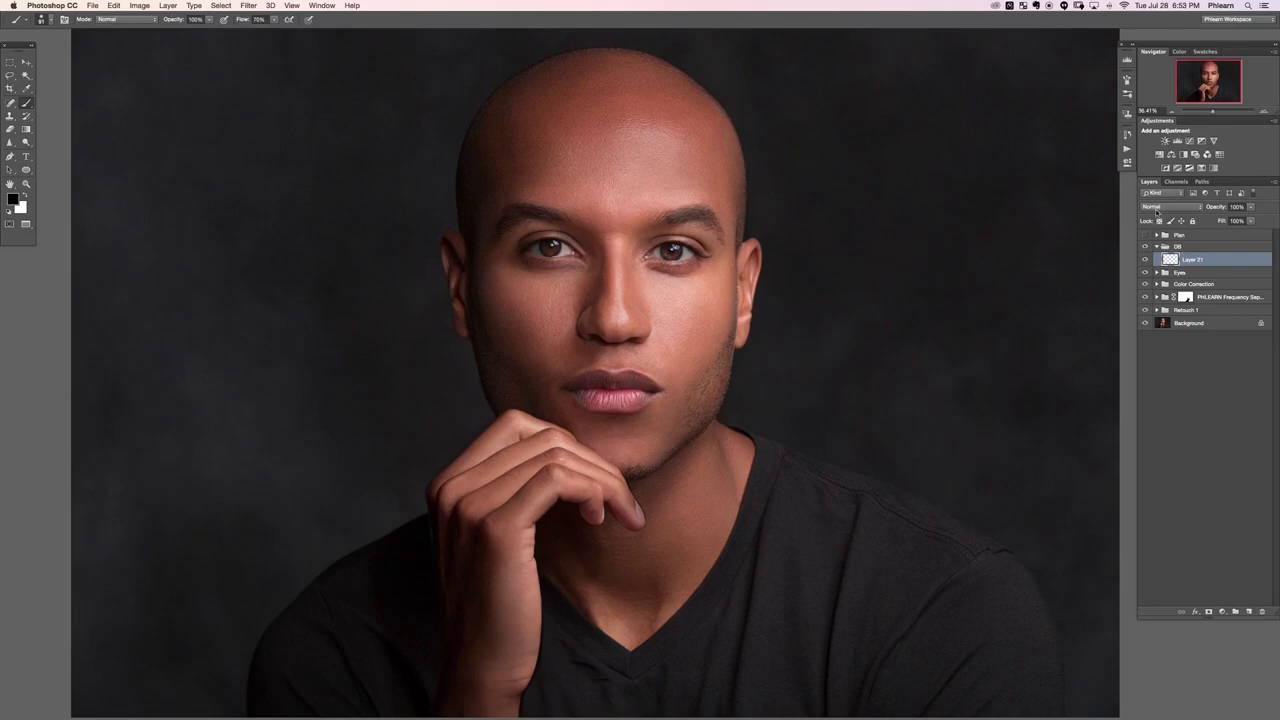
{"action": "left_click", "coordinate": [1156, 206]}
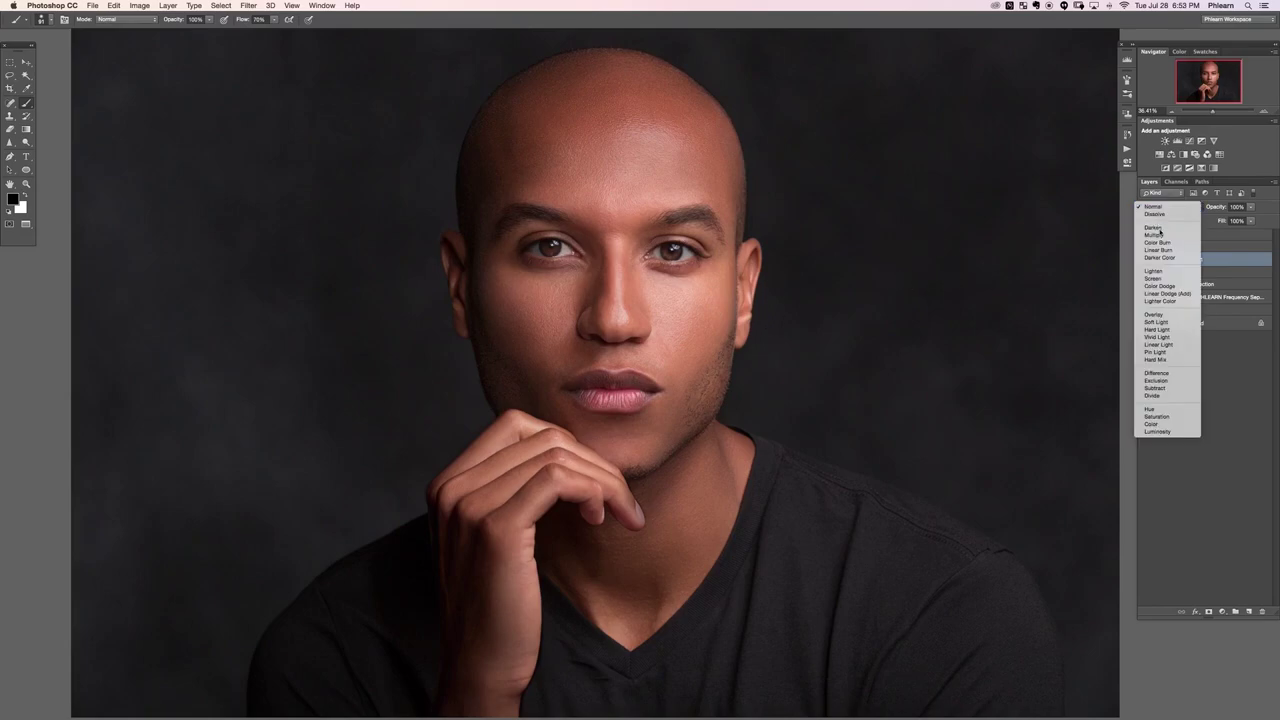
{"action": "left_click", "coordinate": [1157, 322]}
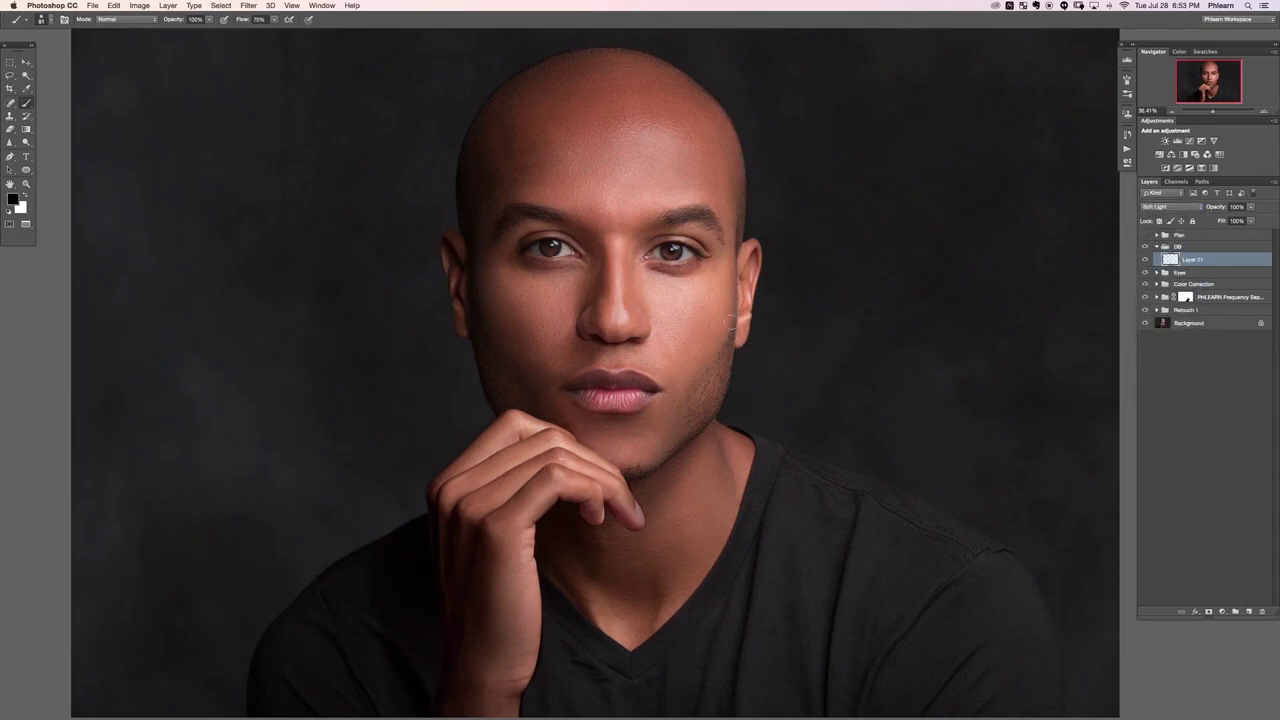
Step: Set up a soft brush with 0% hardness and 10% flow
{"action": "right_click", "coordinate": [341, 193]}
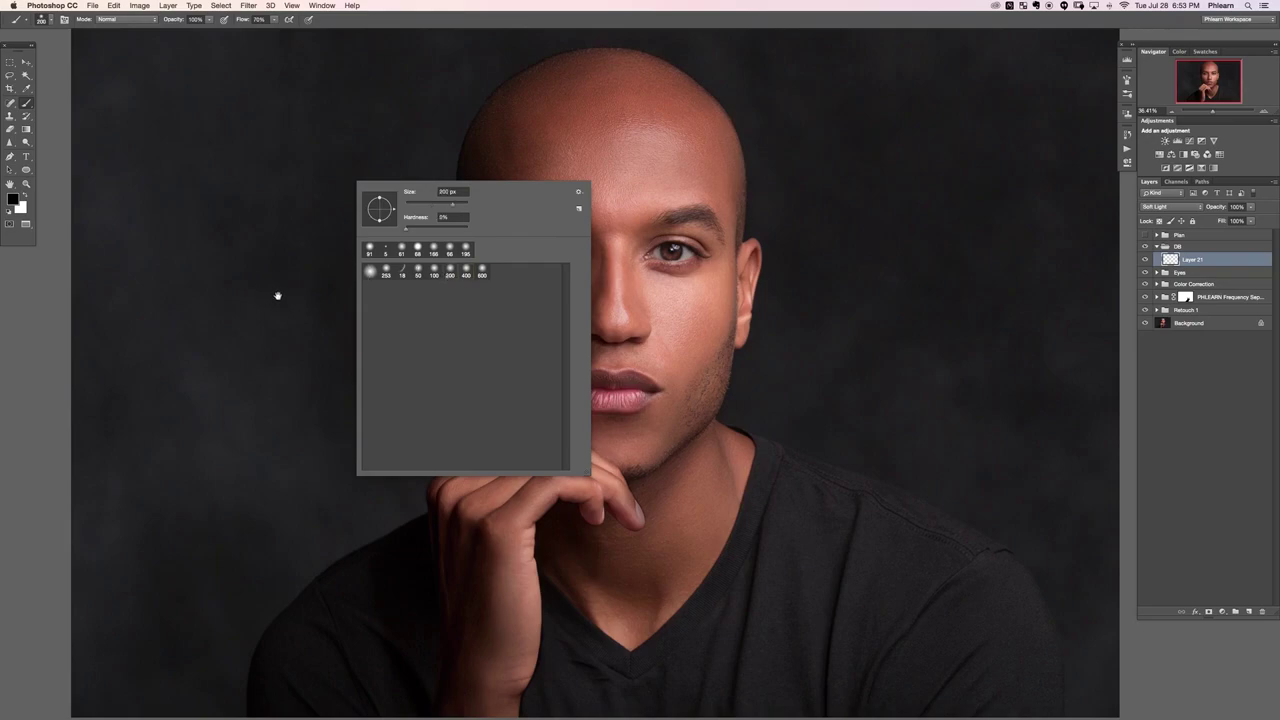
{"action": "left_click_drag", "start_coordinate": [278, 297], "coordinate": [271, 297]}
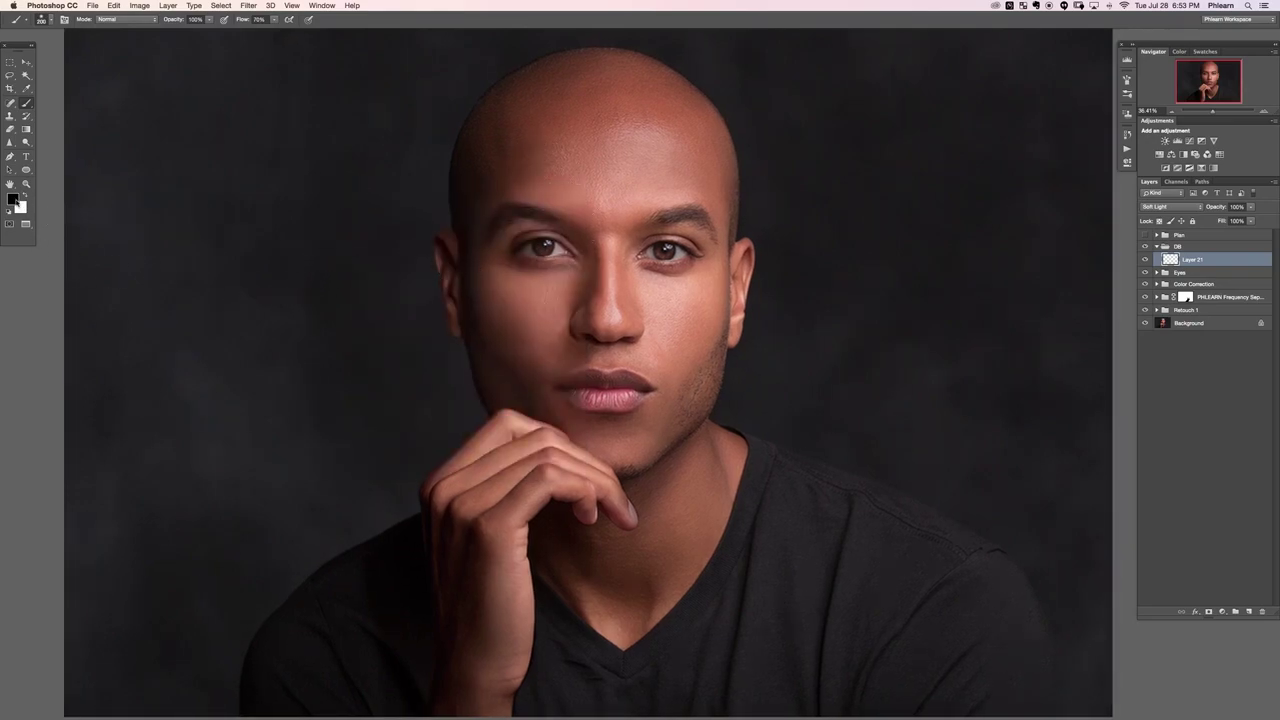
{"action": "scroll", "coordinate": [530, 260], "scroll_direction": "right", "scroll_amount": 4}
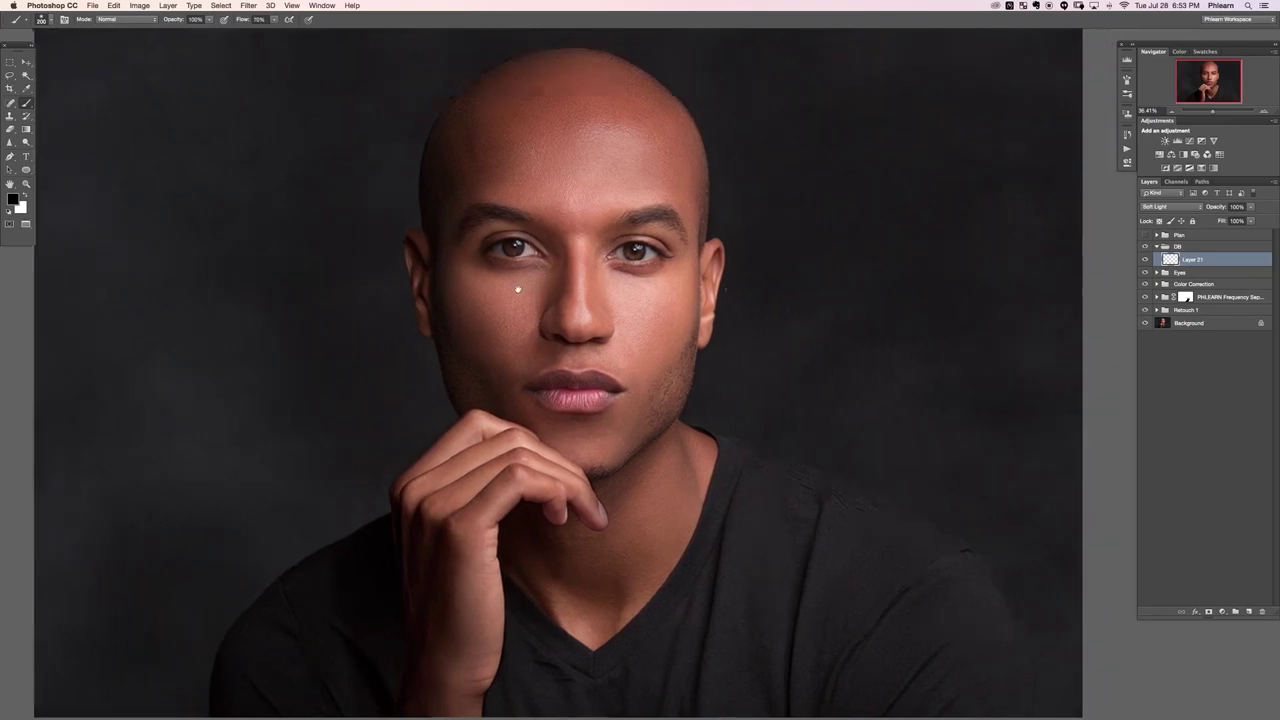
{"action": "key", "text": "shift+1"}
Step: Try darkening the side of the forehead with black and brightening its centre with white, and undo the strokes
{"action": "mouse_move", "coordinate": [432, 165]}
{"action": "left_mouse_down"}
{"action": "mouse_move", "coordinate": [458, 111]}
{"action": "mouse_move", "coordinate": [447, 183]}
{"action": "mouse_move", "coordinate": [479, 99]}
{"action": "mouse_move", "coordinate": [460, 163]}
{"action": "mouse_move", "coordinate": [442, 171]}
{"action": "mouse_move", "coordinate": [446, 105]}
{"action": "mouse_move", "coordinate": [381, 217]}
{"action": "mouse_move", "coordinate": [403, 128]}
{"action": "mouse_move", "coordinate": [473, 97]}
{"action": "left_mouse_up"}
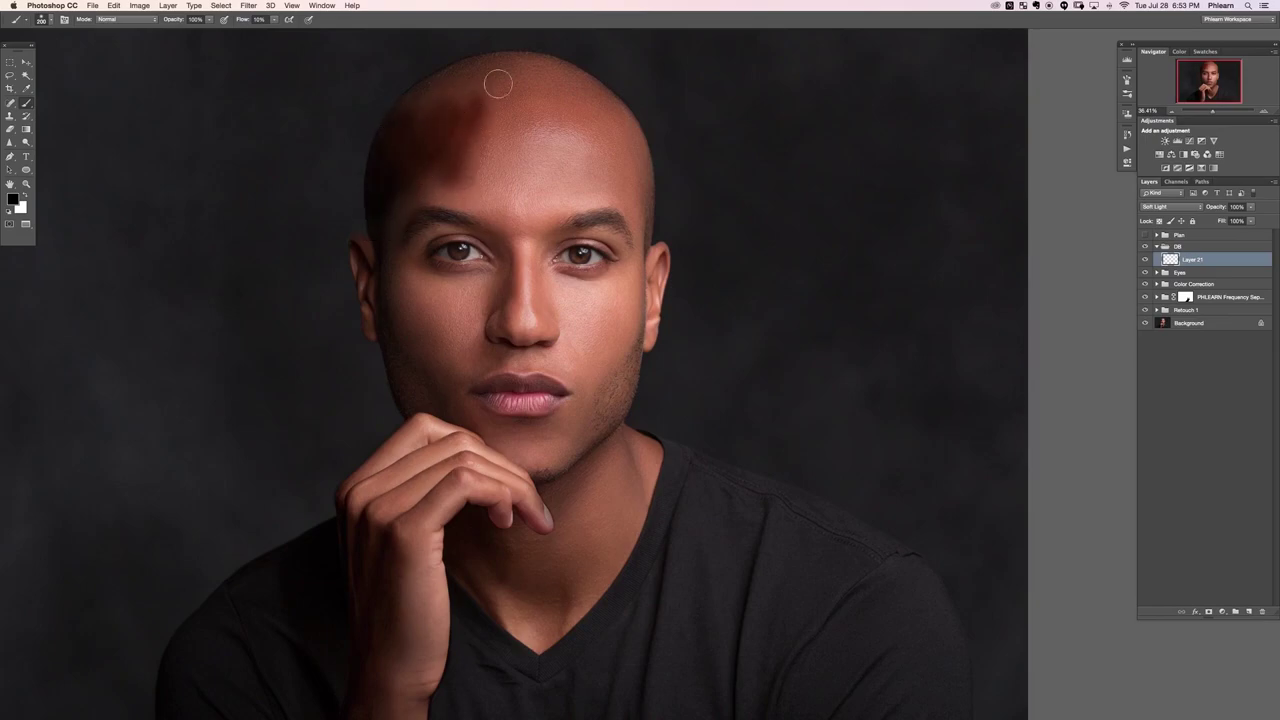
{"action": "key", "text": "x"}
{"action": "mouse_move", "coordinate": [548, 155]}
{"action": "left_mouse_down"}
{"action": "mouse_move", "coordinate": [571, 160]}
{"action": "mouse_move", "coordinate": [600, 110]}
{"action": "mouse_move", "coordinate": [615, 150]}
{"action": "mouse_move", "coordinate": [475, 180]}
{"action": "mouse_move", "coordinate": [440, 120]}
{"action": "mouse_move", "coordinate": [420, 178]}
{"action": "mouse_move", "coordinate": [500, 171]}
{"action": "left_mouse_up"}
{"action": "key", "text": "super+alt+z"}
{"action": "key", "text": "super+alt+z"}
{"action": "key", "text": "super+alt+z"}
{"action": "left_click_drag", "start_coordinate": [440, 139], "coordinate": [458, 173]}
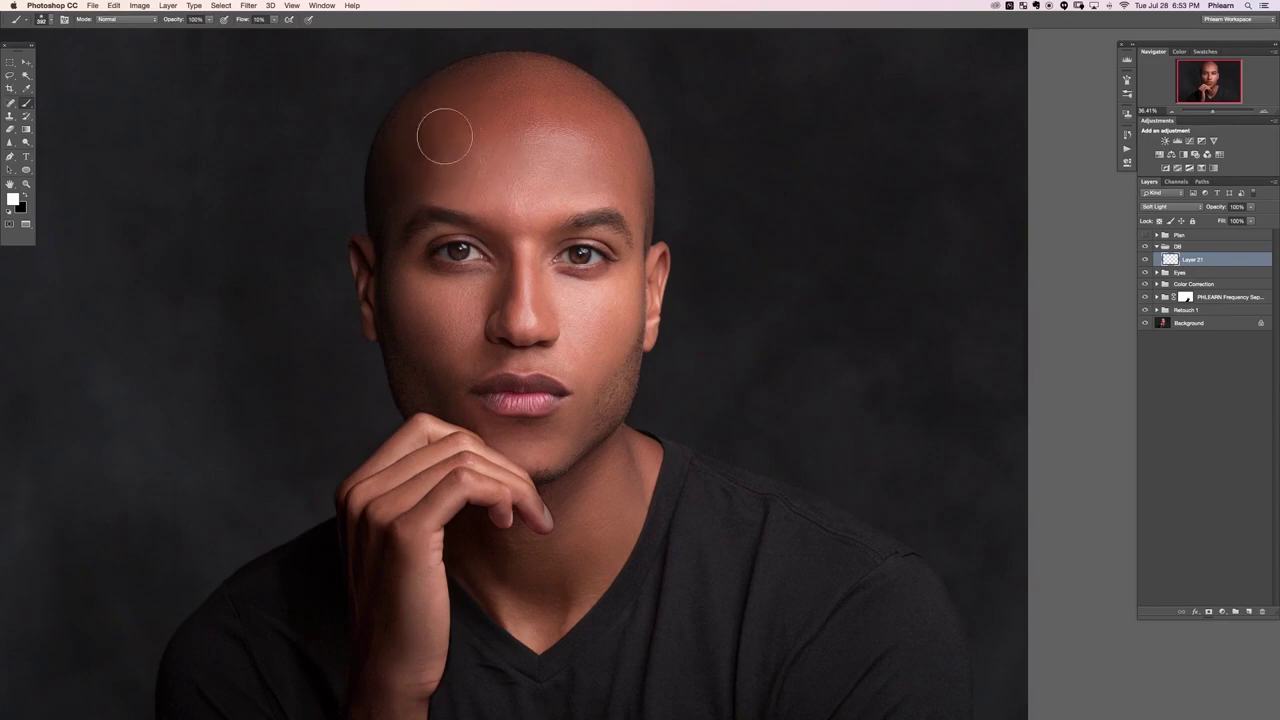
{"action": "mouse_move", "coordinate": [450, 171]}
{"action": "left_mouse_down"}
{"action": "mouse_move", "coordinate": [462, 108]}
{"action": "mouse_move", "coordinate": [417, 171]}
{"action": "mouse_move", "coordinate": [503, 129]}
{"action": "left_mouse_up"}
{"action": "key", "text": "super+z"}
Step: Resize the brush and darken the outer corner of the left-hand eye with small black strokes
{"action": "key", "text": "super+0"}
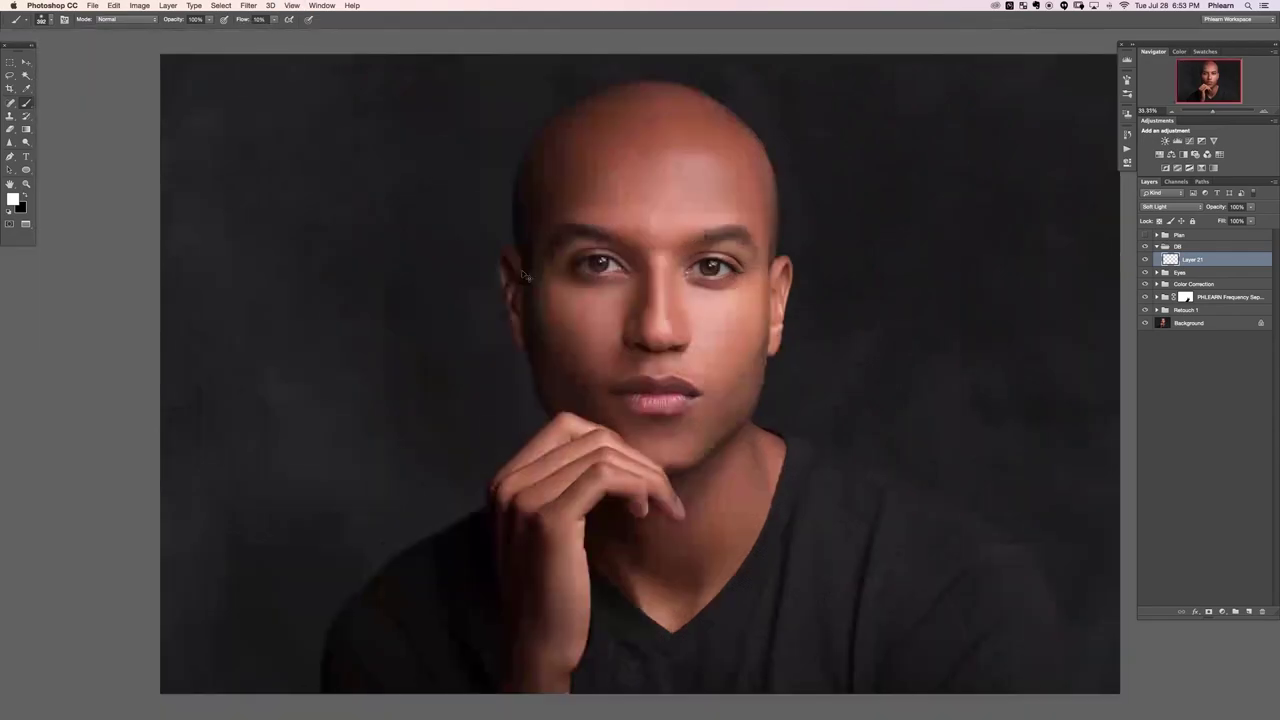
{"action": "mouse_move", "coordinate": [721, 306]}
{"action": "left_mouse_down"}
{"action": "mouse_move", "coordinate": [629, 310]}
{"action": "mouse_move", "coordinate": [631, 295]}
{"action": "mouse_move", "coordinate": [600, 285]}
{"action": "left_mouse_up"}
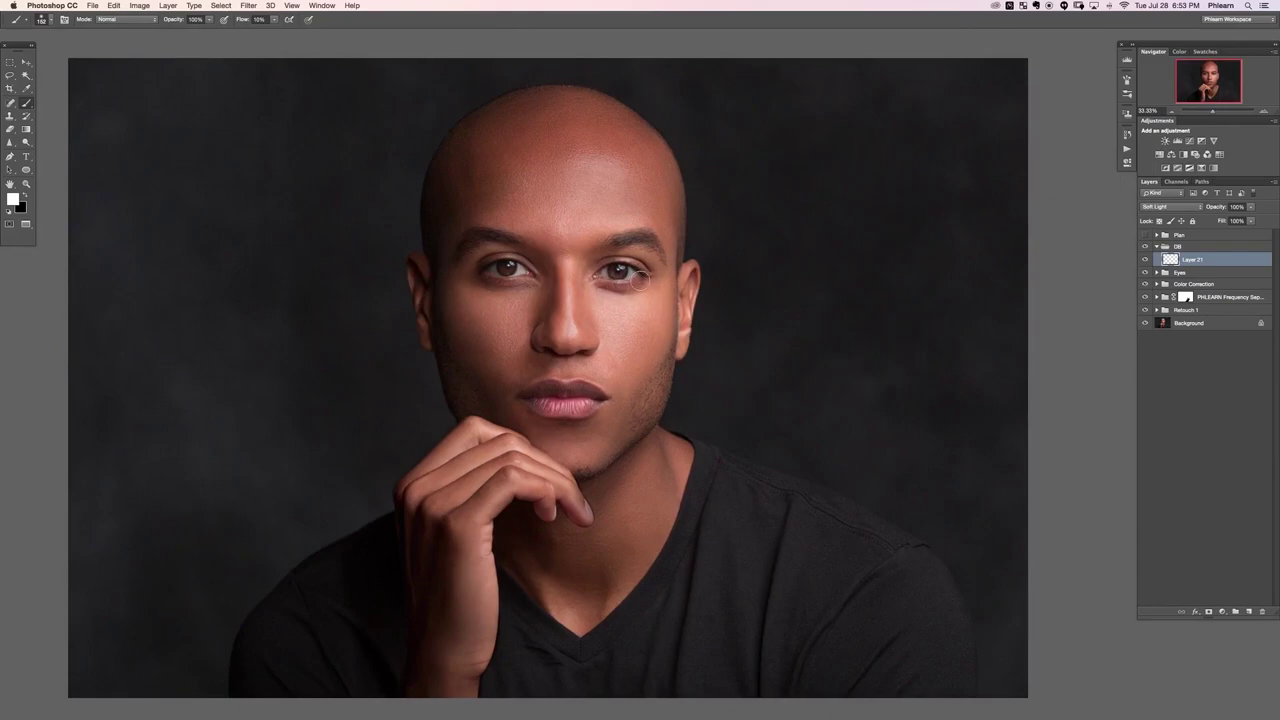
{"action": "left_click_drag", "start_coordinate": [629, 285], "coordinate": [610, 286]}
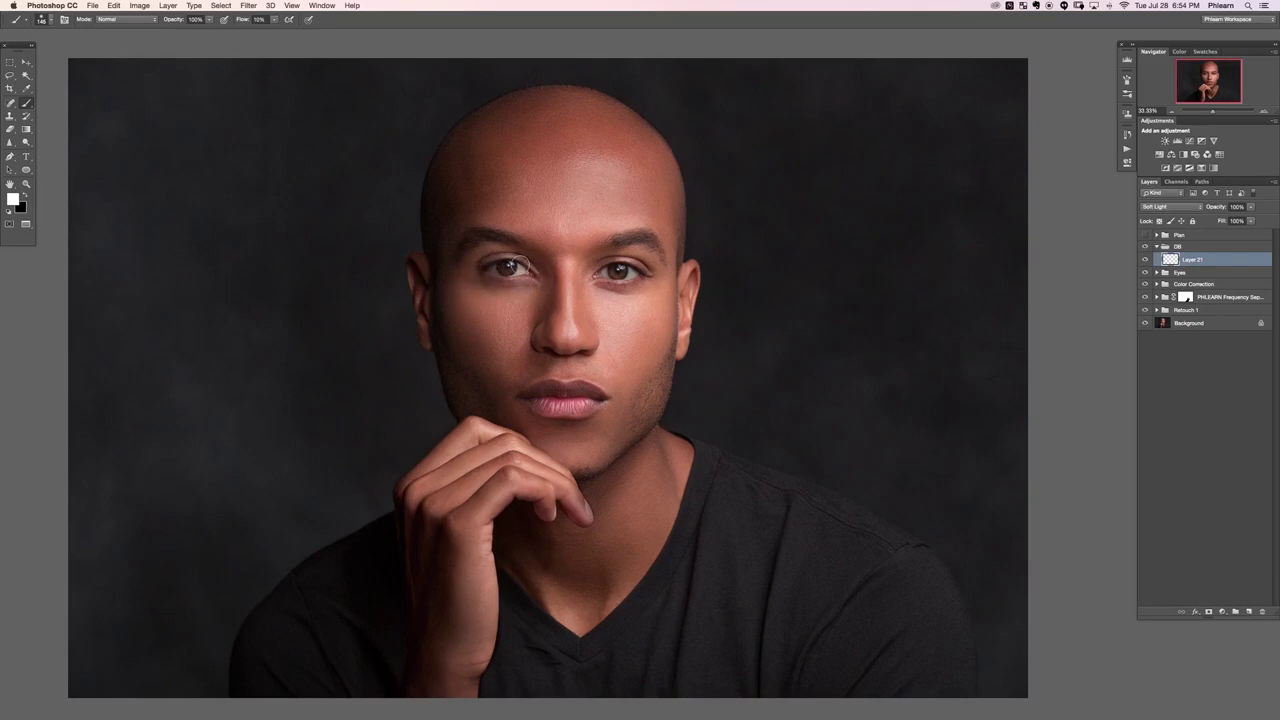
{"action": "mouse_move", "coordinate": [545, 289]}
{"action": "left_mouse_down", "text": "ctrl+alt"}
{"action": "mouse_move", "coordinate": [557, 289]}
{"action": "mouse_move", "coordinate": [520, 289]}
{"action": "left_mouse_up", "text": "ctrl+alt"}
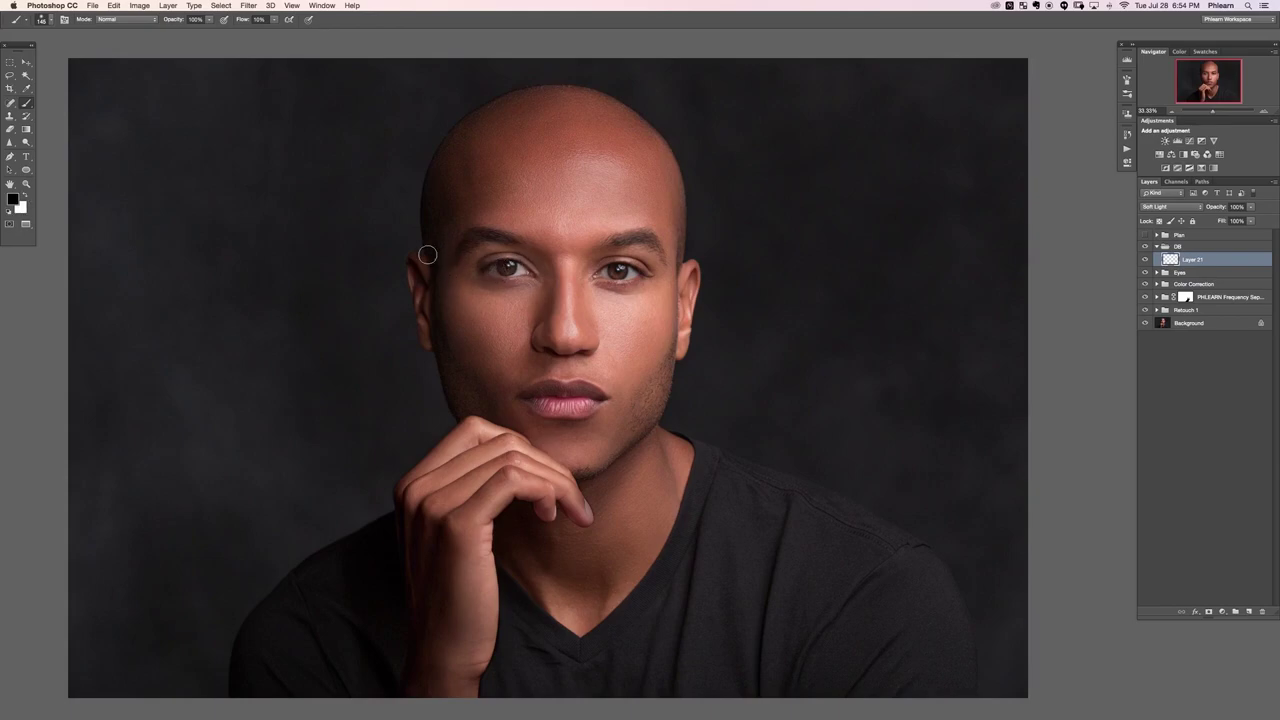
{"action": "key", "text": "super+plus"}
{"action": "mouse_move", "coordinate": [418, 216]}
{"action": "left_mouse_down"}
{"action": "mouse_move", "coordinate": [456, 246]}
{"action": "mouse_move", "coordinate": [438, 235]}
{"action": "left_mouse_up"}
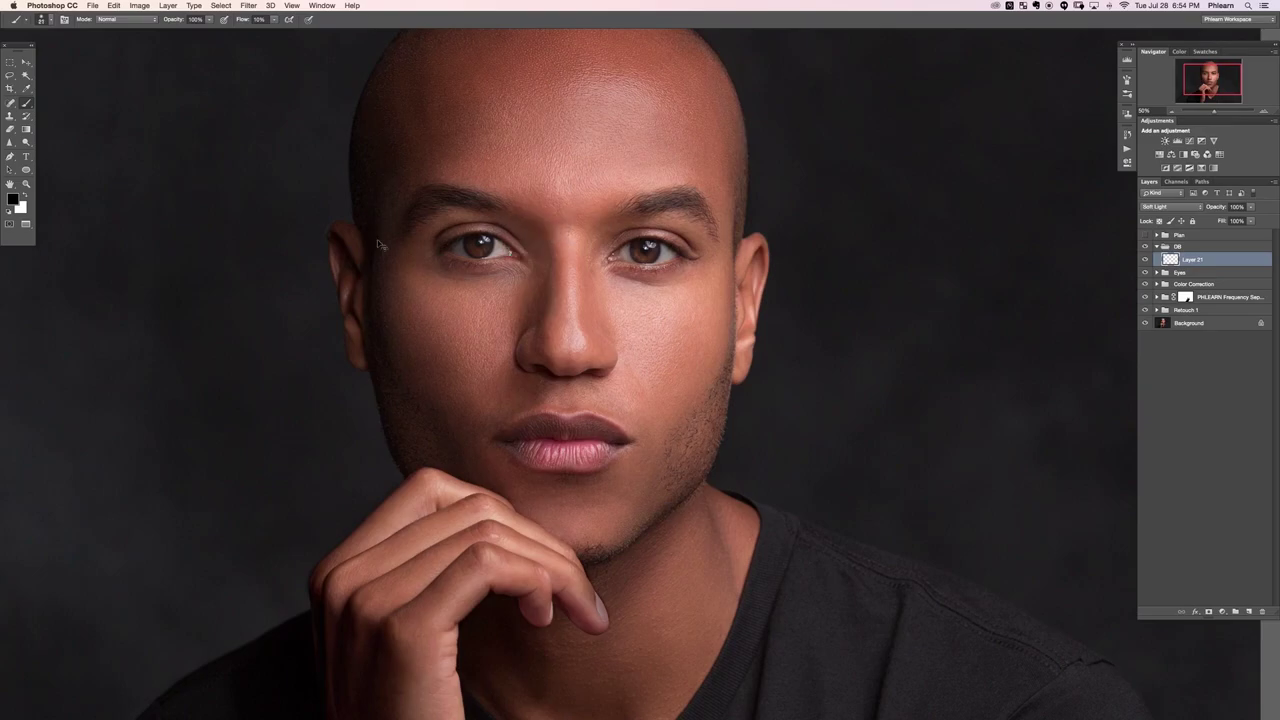
{"action": "key", "text": "super+equal"}
{"action": "key", "text": "super+equal"}
{"action": "mouse_move", "coordinate": [189, 134]}
{"action": "left_mouse_down"}
{"action": "mouse_move", "coordinate": [425, 290]}
{"action": "mouse_move", "coordinate": [438, 274]}
{"action": "left_mouse_up"}
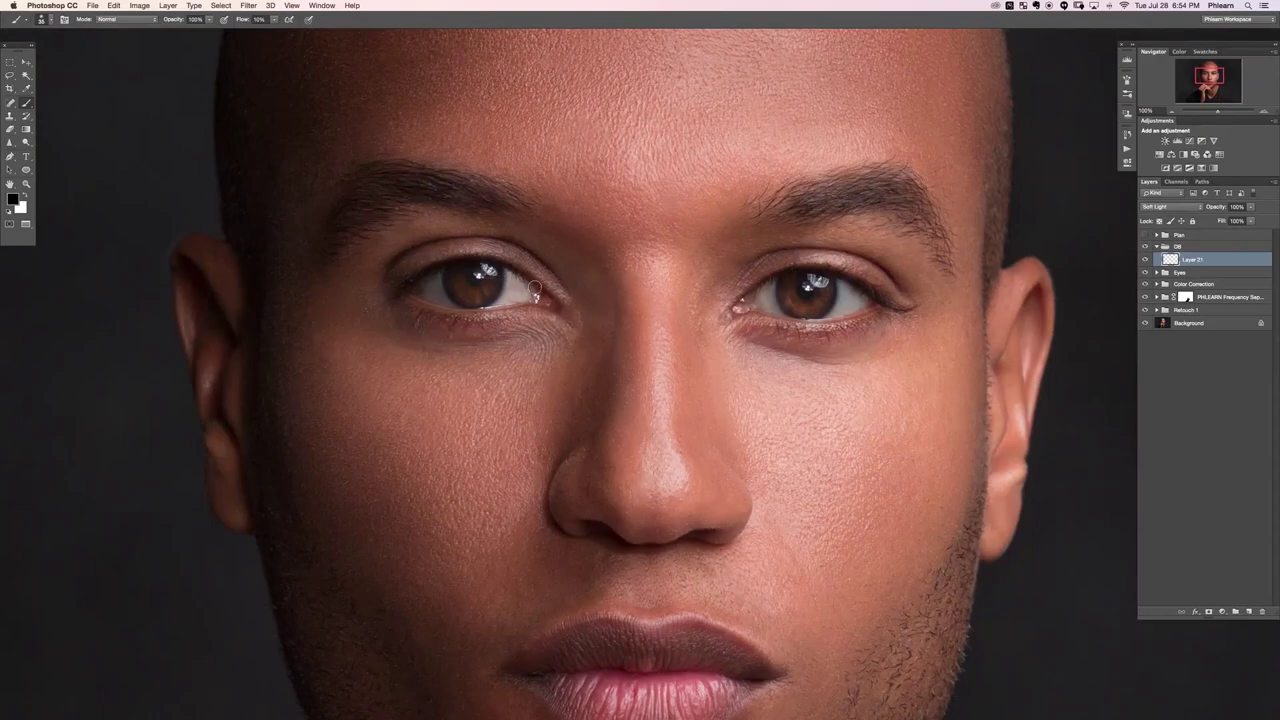
{"action": "left_click_drag", "start_coordinate": [405, 289], "coordinate": [427, 289]}
{"action": "mouse_move", "coordinate": [414, 292]}
{"action": "left_mouse_down"}
{"action": "mouse_move", "coordinate": [393, 288]}
{"action": "mouse_move", "coordinate": [408, 316]}
{"action": "left_mouse_up"}
Step: Brighten the skin beneath the left-hand eye and around its inner corner with white brush strokes
{"action": "key", "text": "x"}
{"action": "left_click_drag", "start_coordinate": [490, 318], "coordinate": [481, 321]}
{"action": "mouse_move", "coordinate": [570, 303]}
{"action": "left_mouse_down"}
{"action": "mouse_move", "coordinate": [543, 342]}
{"action": "mouse_move", "coordinate": [532, 328]}
{"action": "mouse_move", "coordinate": [555, 324]}
{"action": "mouse_move", "coordinate": [552, 285]}
{"action": "left_mouse_up"}
{"action": "left_click", "coordinate": [556, 320], "text": "ctrl+alt"}
{"action": "left_click_drag", "start_coordinate": [536, 268], "coordinate": [556, 282]}
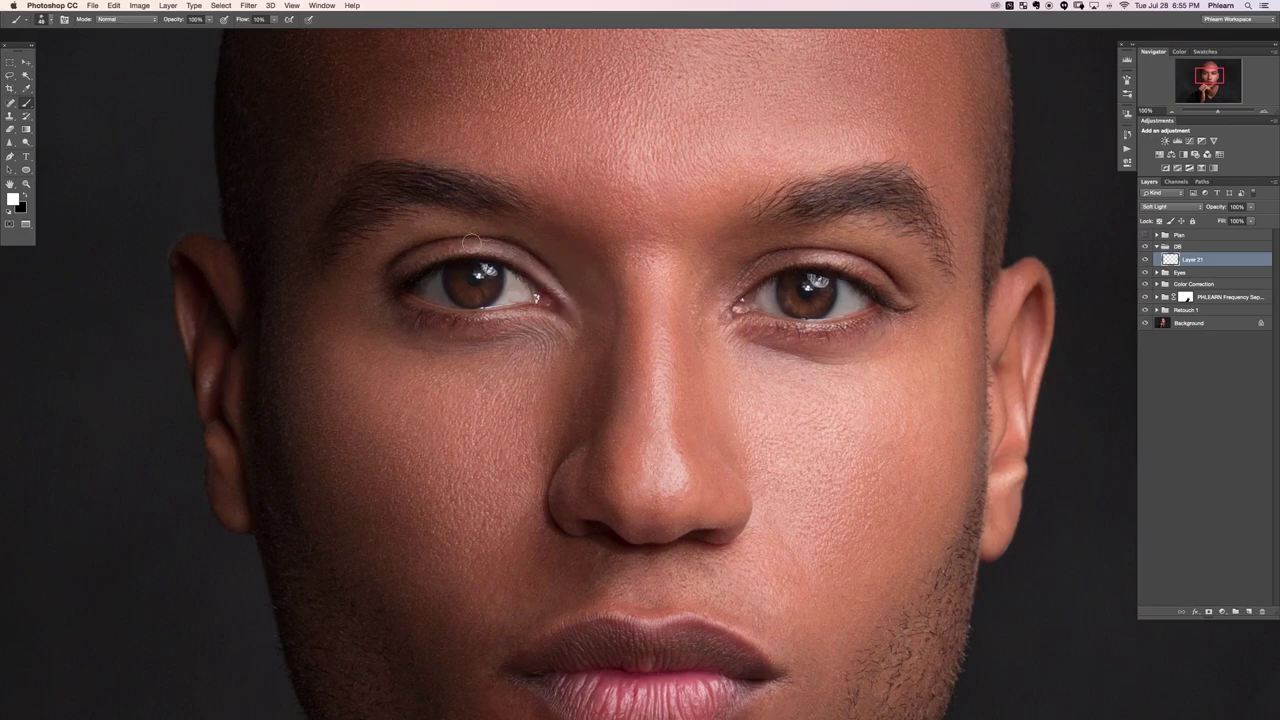
Step: Darken the upper eyelid of the left-hand eye with black brush strokes
{"action": "key", "text": "x"}
{"action": "left_click_drag", "start_coordinate": [505, 243], "coordinate": [501, 257]}
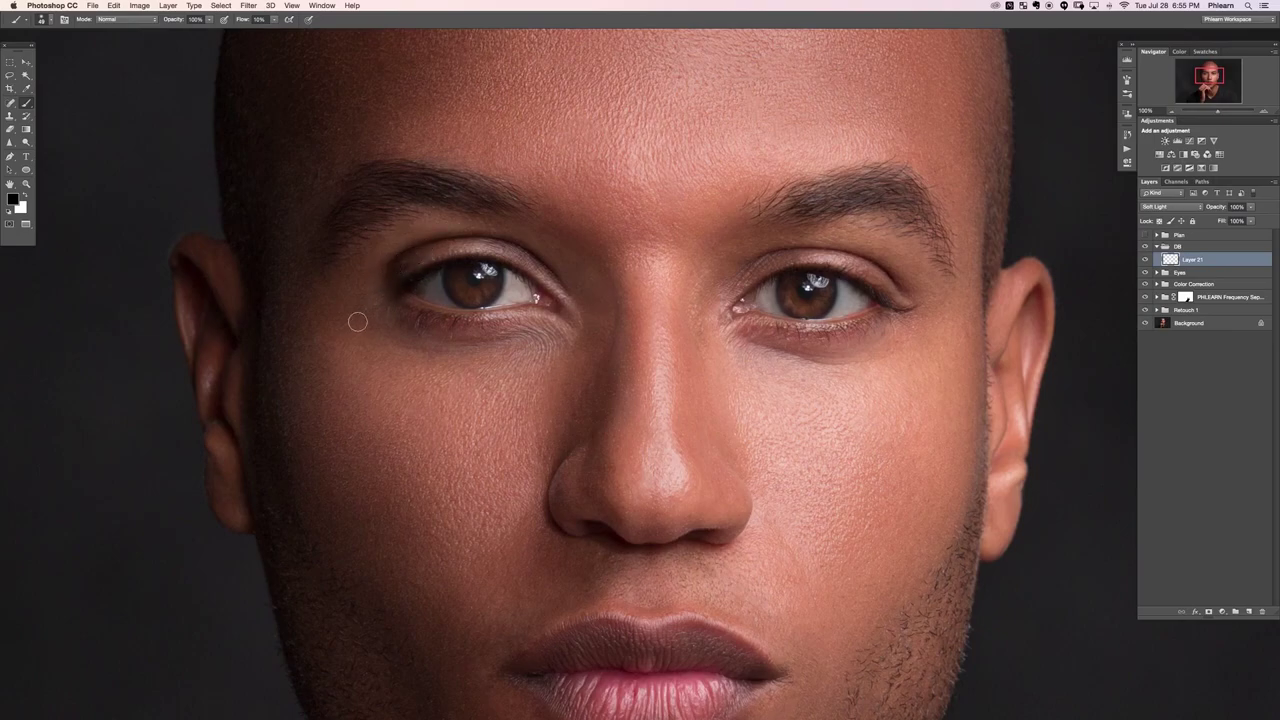
{"action": "key", "text": "x"}
Step: Darken the skin beside the outer corner of the left-hand eye using a larger black brush
{"action": "key", "text": "super+minus"}
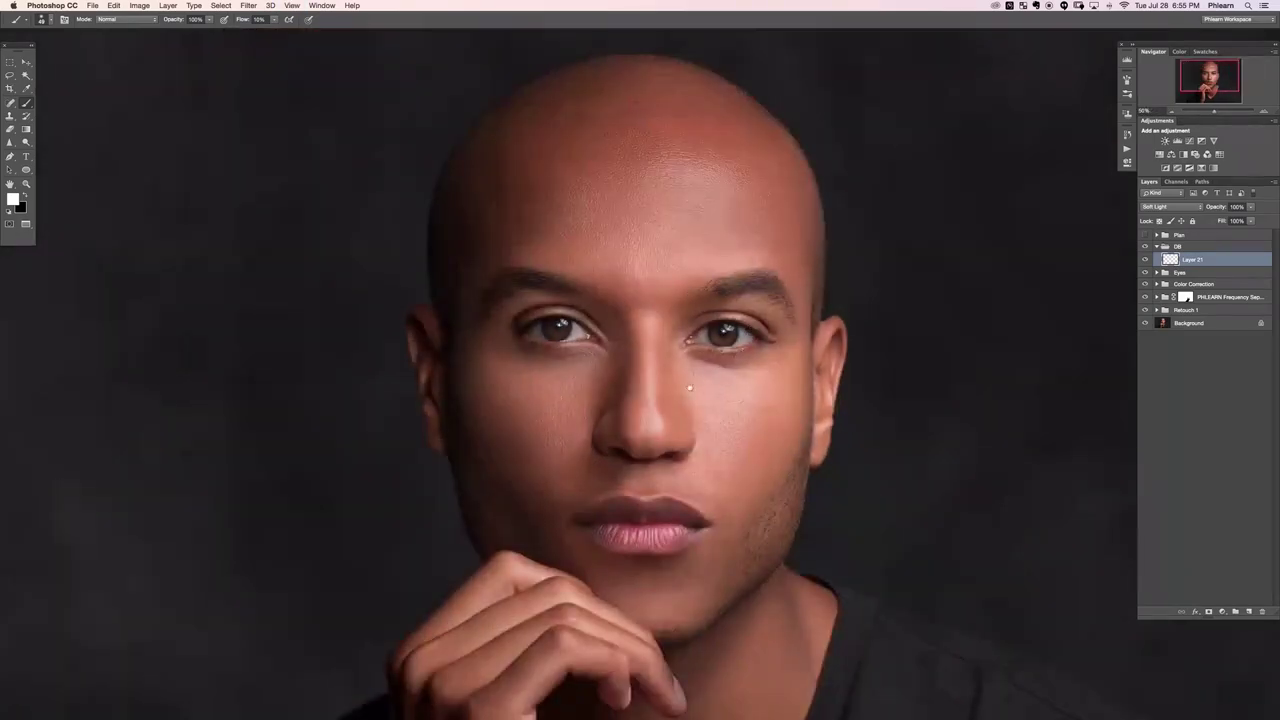
{"action": "left_click_drag", "start_coordinate": [690, 376], "coordinate": [625, 360]}
{"action": "key", "text": "x"}
{"action": "key", "text": "bracketright"}
{"action": "key", "text": "bracketright"}
{"action": "key", "text": "bracketright"}
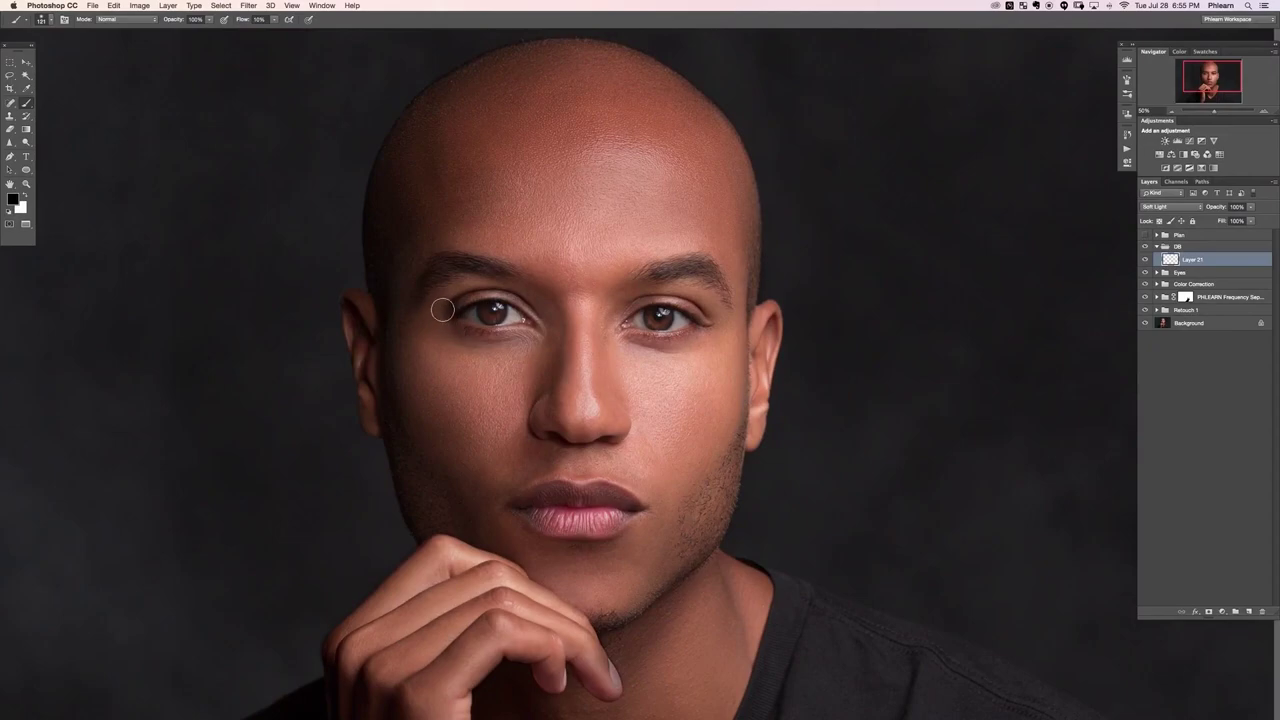
{"action": "key", "text": "bracketright"}
{"action": "key", "text": "bracketright"}
{"action": "key", "text": "bracketright"}
{"action": "left_click_drag", "start_coordinate": [449, 306], "coordinate": [433, 321]}
Step: Brighten the area under the left-hand eye with the larger brush in white
{"action": "key", "text": "x"}
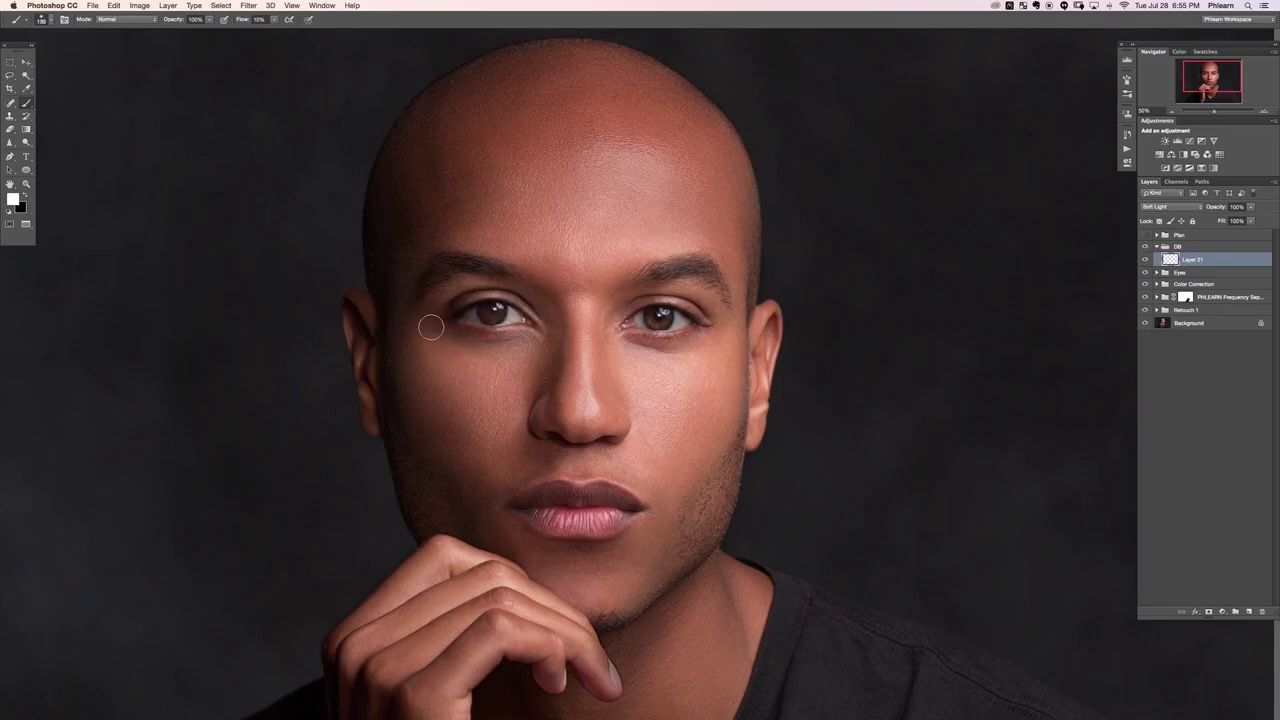
{"action": "left_click_drag", "start_coordinate": [608, 434], "coordinate": [558, 394]}
{"action": "key", "text": "x"}
{"action": "key", "text": "x"}
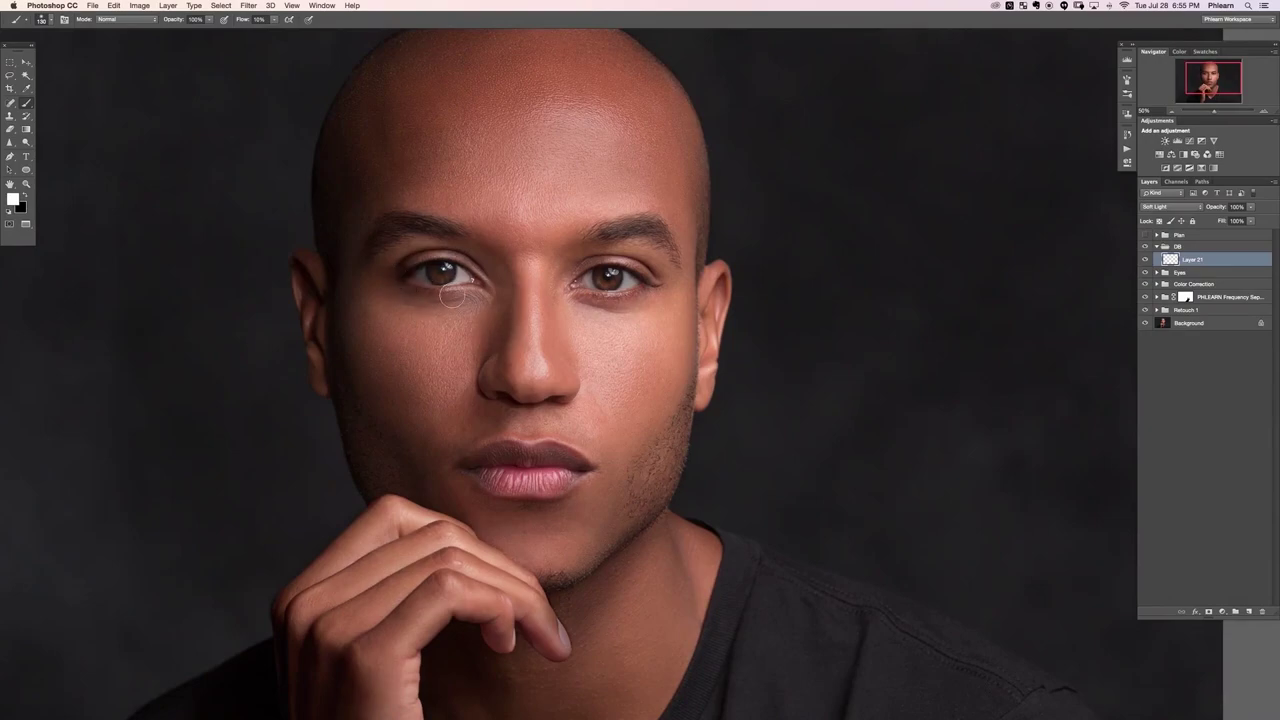
{"action": "left_click_drag", "start_coordinate": [439, 301], "coordinate": [408, 298]}
{"action": "key", "text": "x"}
{"action": "key", "text": "x"}
{"action": "key", "text": "x"}
{"action": "scroll", "coordinate": [481, 392], "scroll_direction": "right", "scroll_amount": 1}
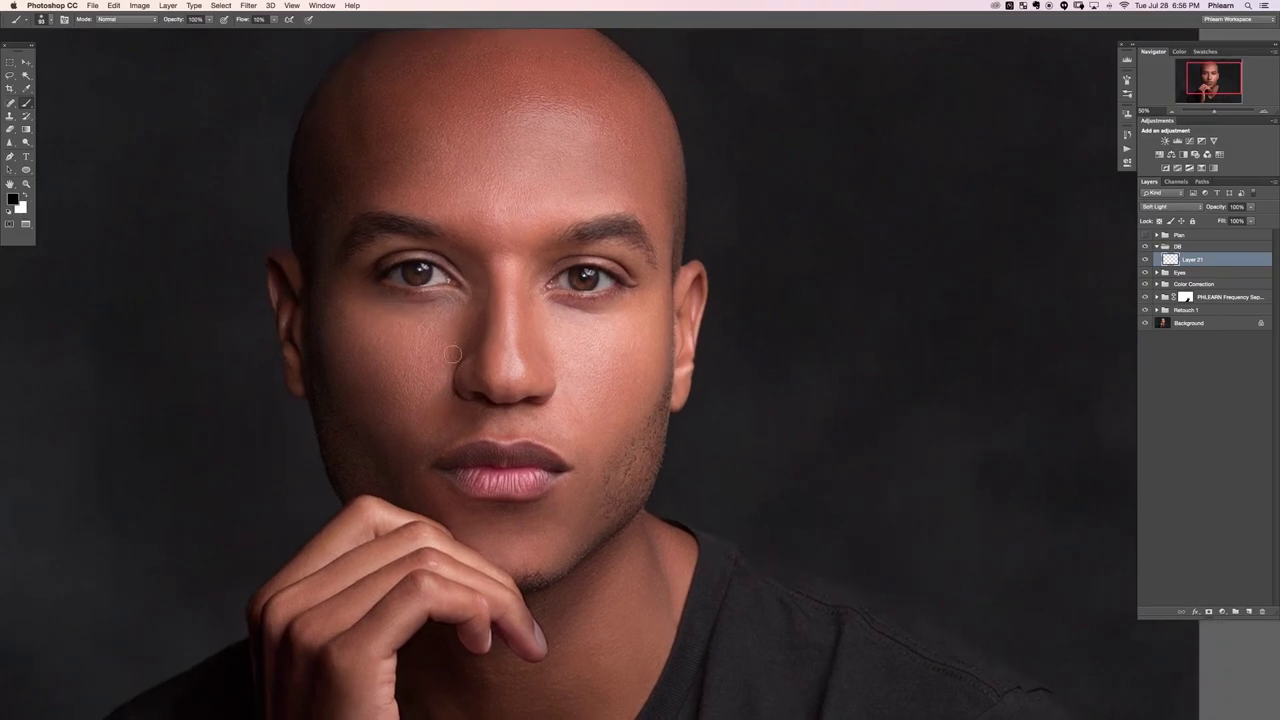
Step: Toggle the Soft Light layer's visibility repeatedly to compare the face with and without the dodging and burning
{"action": "key", "text": "super+comma"}
{"action": "key", "text": "super+comma"}
{"action": "key", "text": "super+comma"}
{"action": "key", "text": "super+comma"}
{"action": "key", "text": "super+comma"}
{"action": "key", "text": "super+comma"}
{"action": "key", "text": "super+comma"}
{"action": "key", "text": "super+comma"}
{"action": "key", "text": "super+comma"}
{"action": "key", "text": "super+comma"}
{"action": "key", "text": "super+comma"}
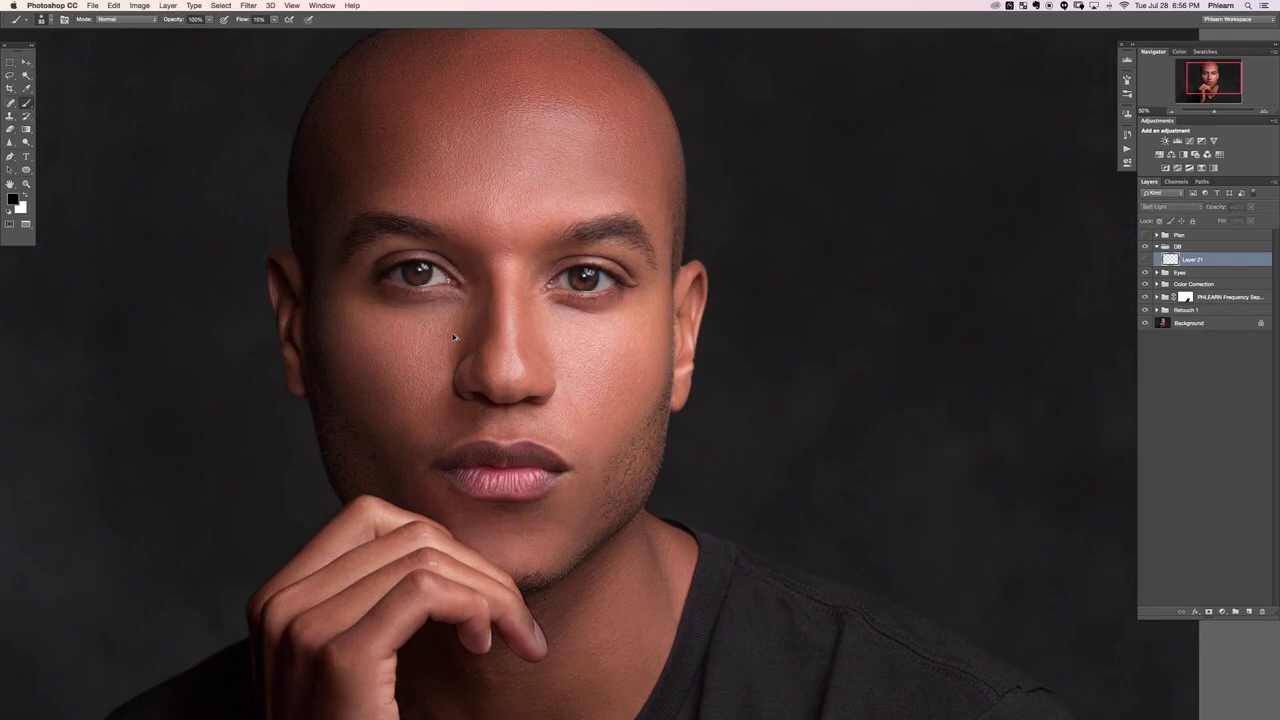
{"action": "key", "text": "super+comma"}
{"action": "key", "text": "super+comma"}
{"action": "key", "text": "super+comma"}
{"action": "key", "text": "super+comma"}
{"action": "key", "text": "super+comma"}
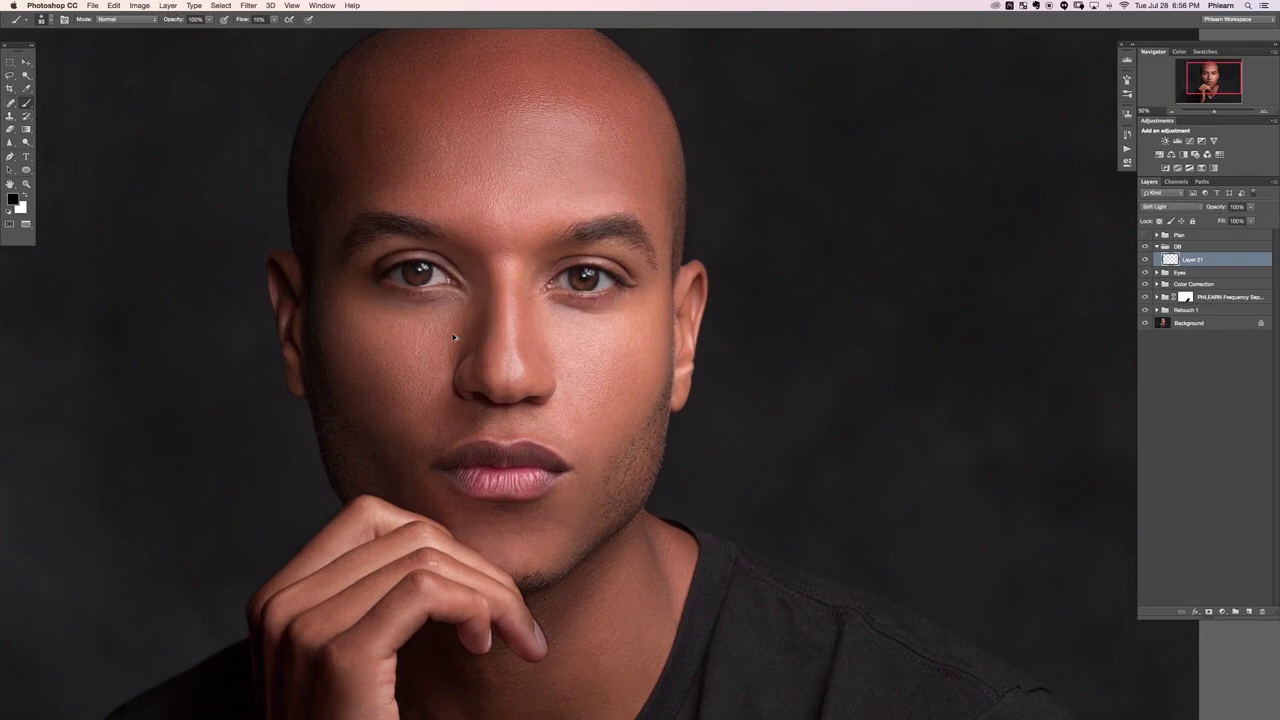
Step: Brighten the iris of the left-hand eye with white brush strokes
{"action": "key", "text": "super+plus"}
{"action": "key", "text": "super+plus"}
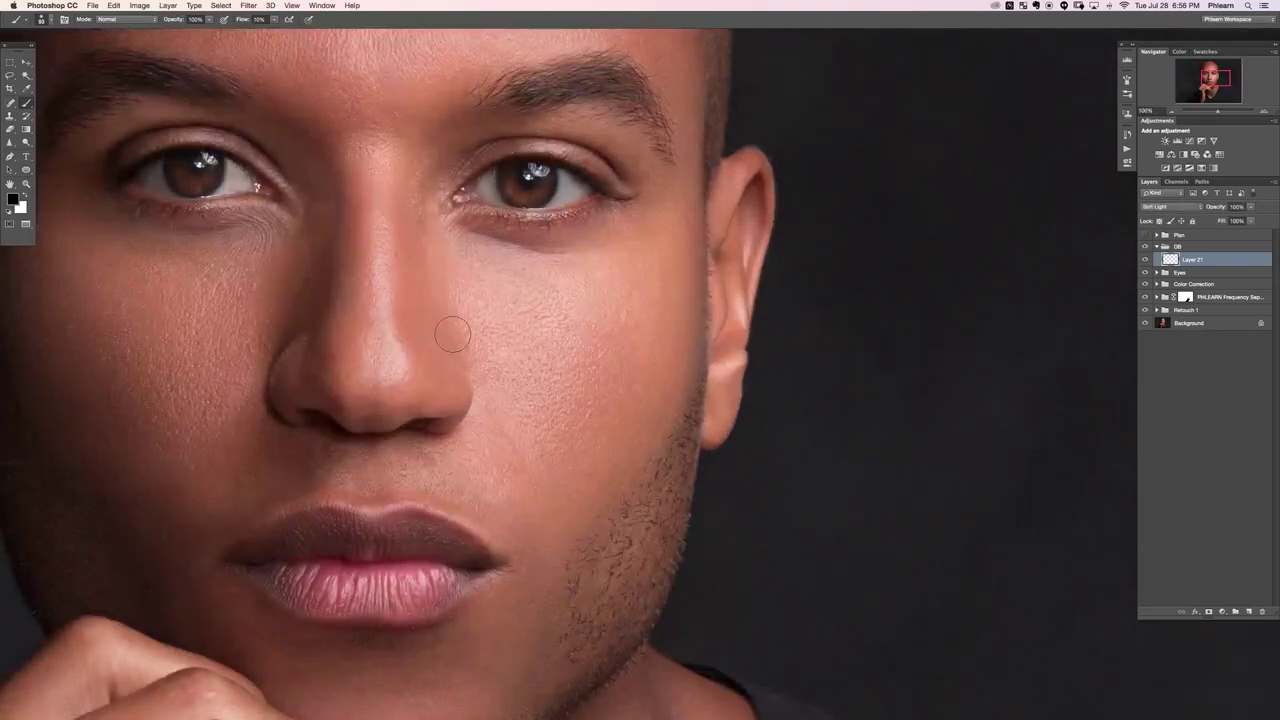
{"action": "left_click_drag", "start_coordinate": [591, 374], "coordinate": [721, 491]}
{"action": "key", "text": "x"}
{"action": "left_click_drag", "start_coordinate": [336, 283], "coordinate": [304, 285]}
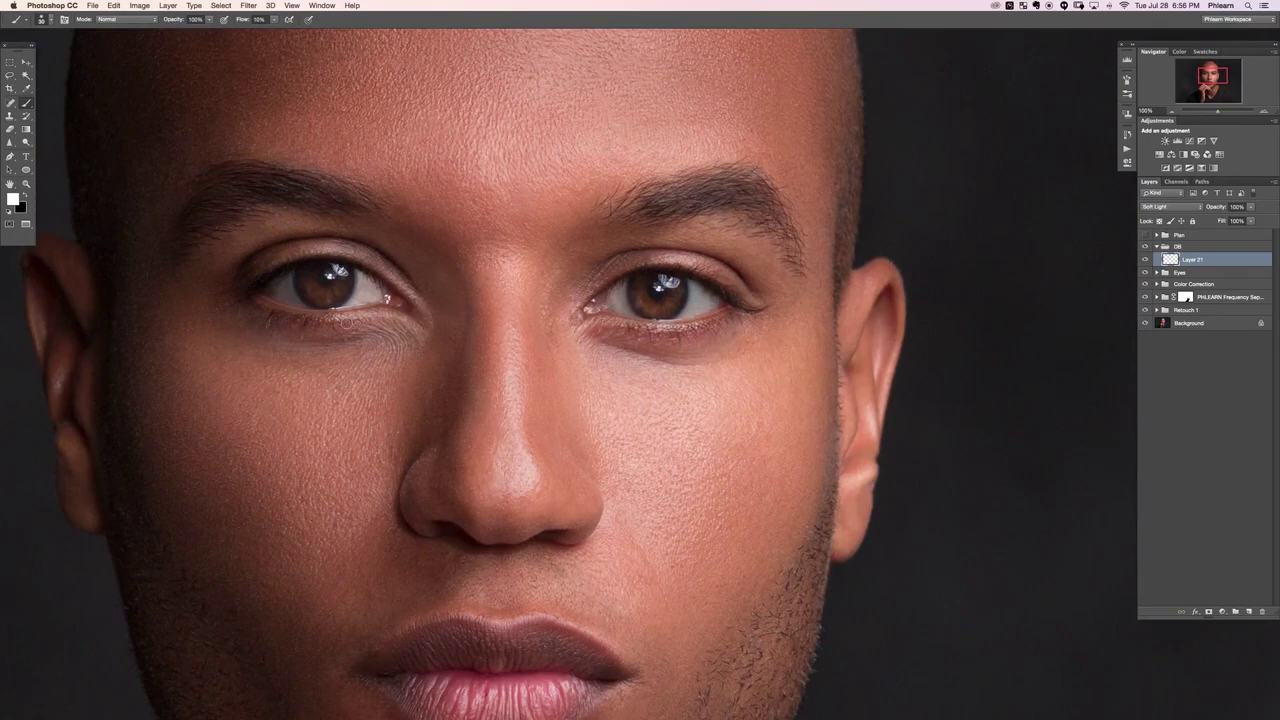
Step: Raise the brush flow to 50% and retouch the outer edge of the left-hand iris
{"action": "key", "text": "super+plus"}
{"action": "mouse_move", "coordinate": [134, 220]}
{"action": "left_mouse_down"}
{"action": "mouse_move", "coordinate": [326, 303]}
{"action": "mouse_move", "coordinate": [377, 341]}
{"action": "left_mouse_up"}
{"action": "key", "text": "shift+5"}
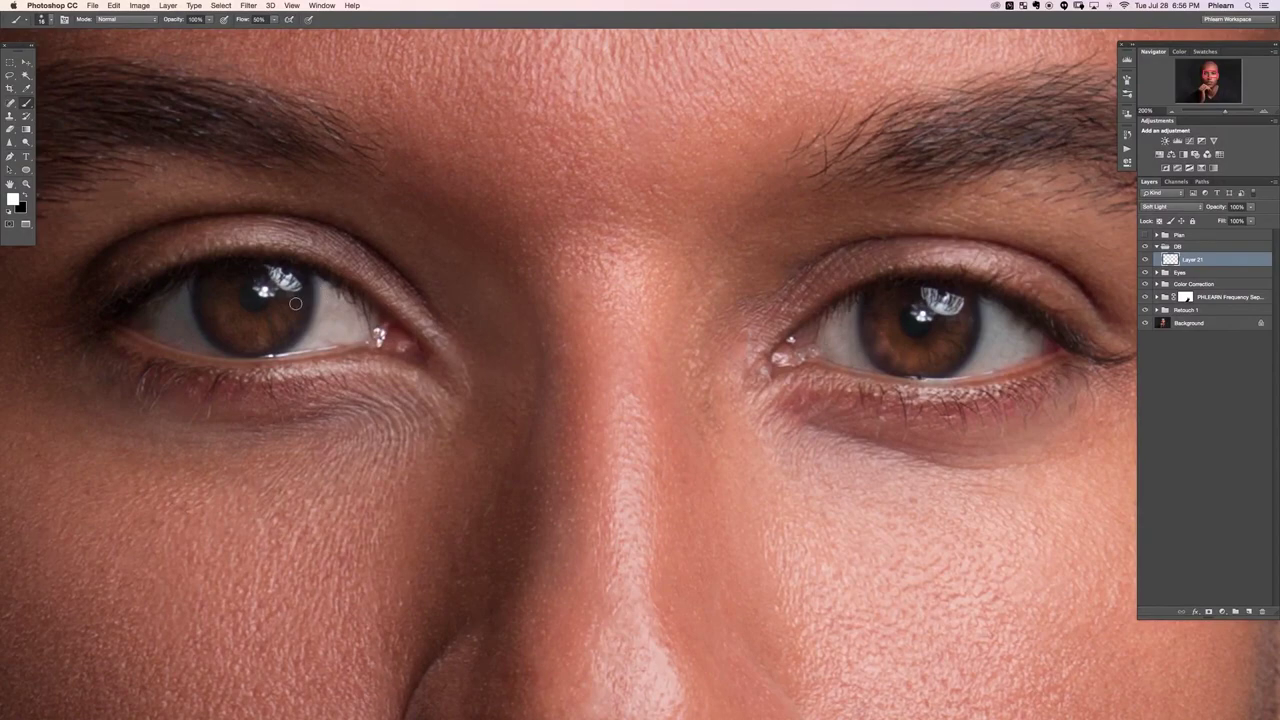
{"action": "left_click_drag", "start_coordinate": [309, 302], "coordinate": [311, 303]}
{"action": "key", "text": "x"}
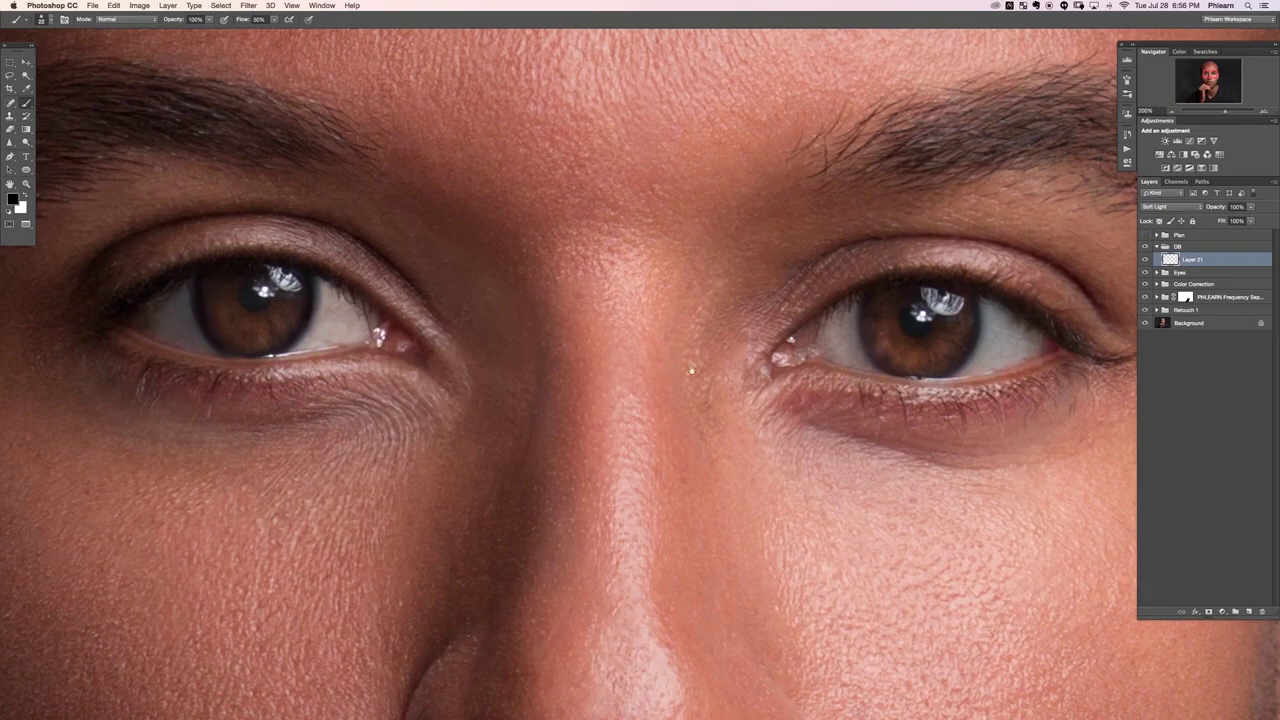
Step: Resize the brush and brighten the dark skin beneath the right-hand eye with white
{"action": "scroll", "coordinate": [678, 370], "scroll_direction": "right", "scroll_amount": 5}
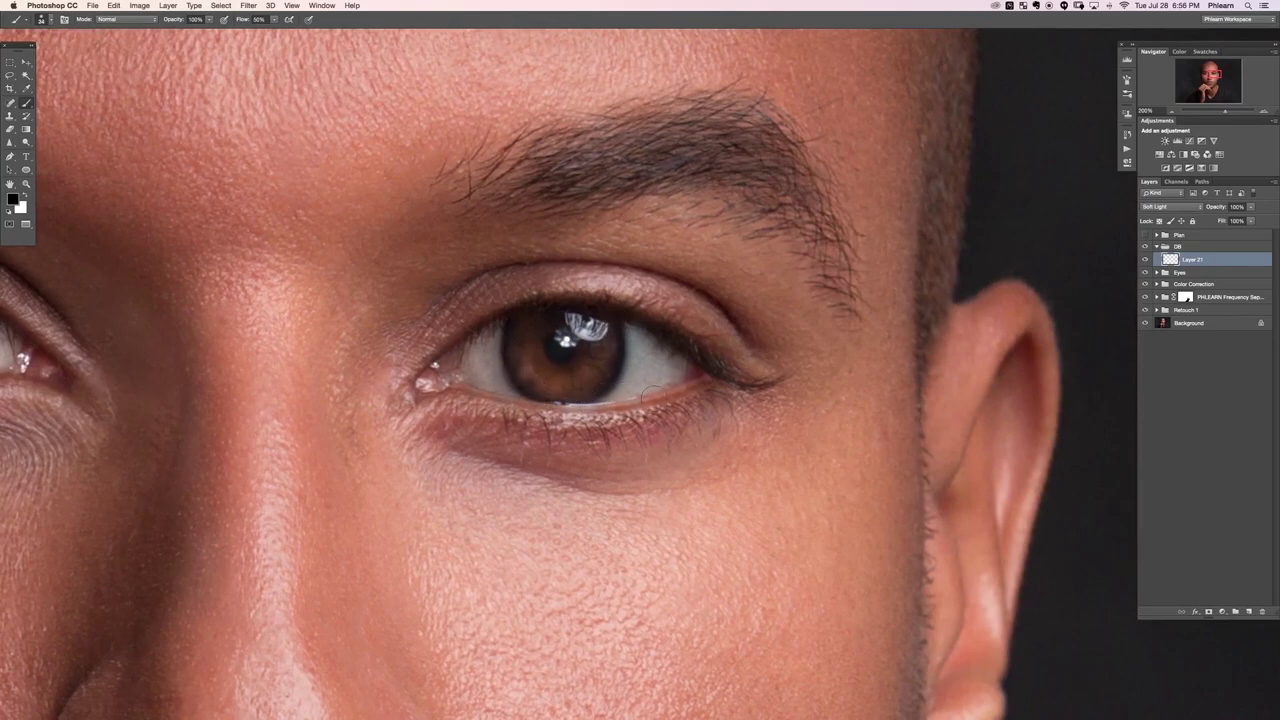
{"action": "left_click_drag", "start_coordinate": [673, 413], "coordinate": [666, 413], "text": "ctrl+alt"}
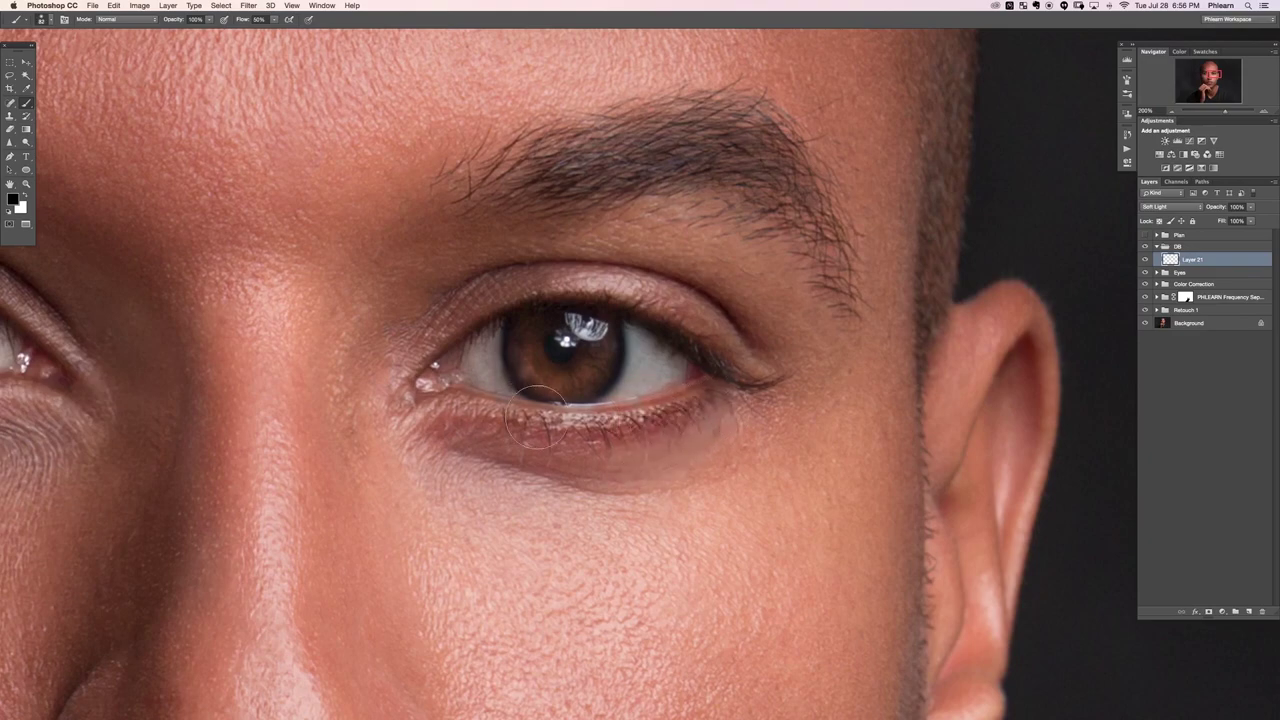
{"action": "key", "text": "x"}
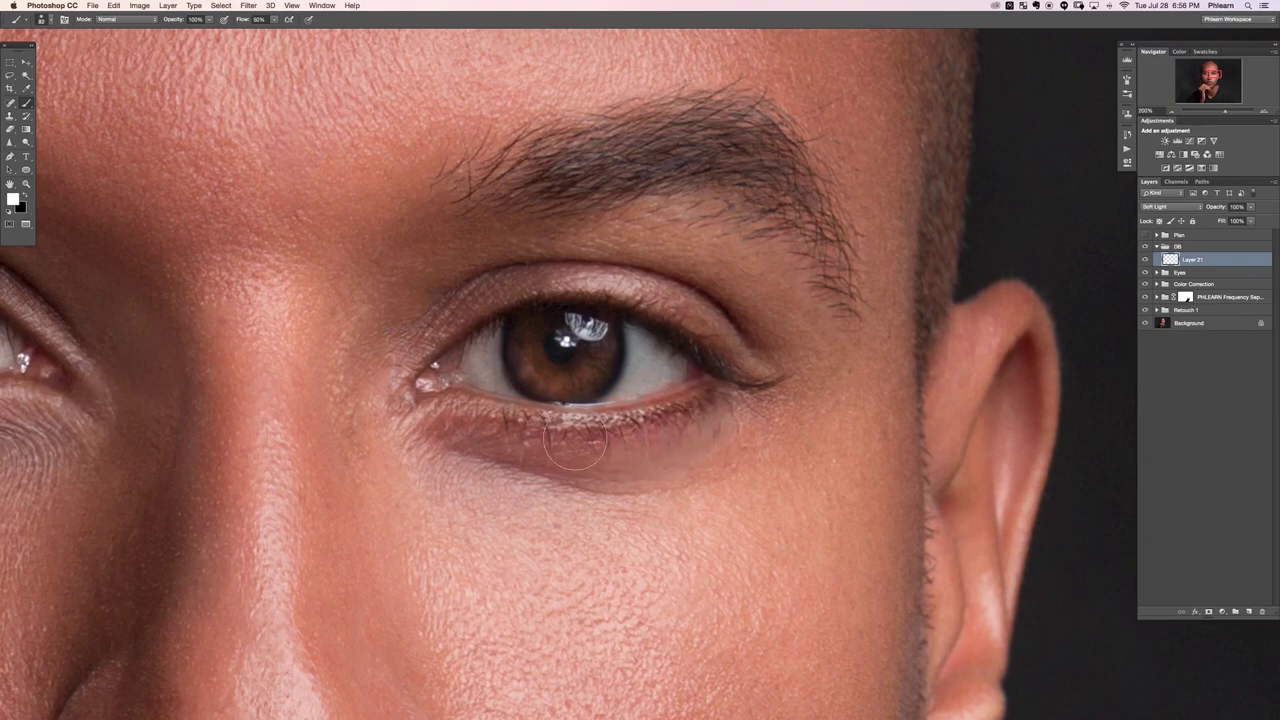
{"action": "mouse_move", "coordinate": [603, 429]}
{"action": "left_mouse_down"}
{"action": "mouse_move", "coordinate": [580, 429]}
{"action": "mouse_move", "coordinate": [592, 440]}
{"action": "mouse_move", "coordinate": [585, 421]}
{"action": "left_mouse_up"}
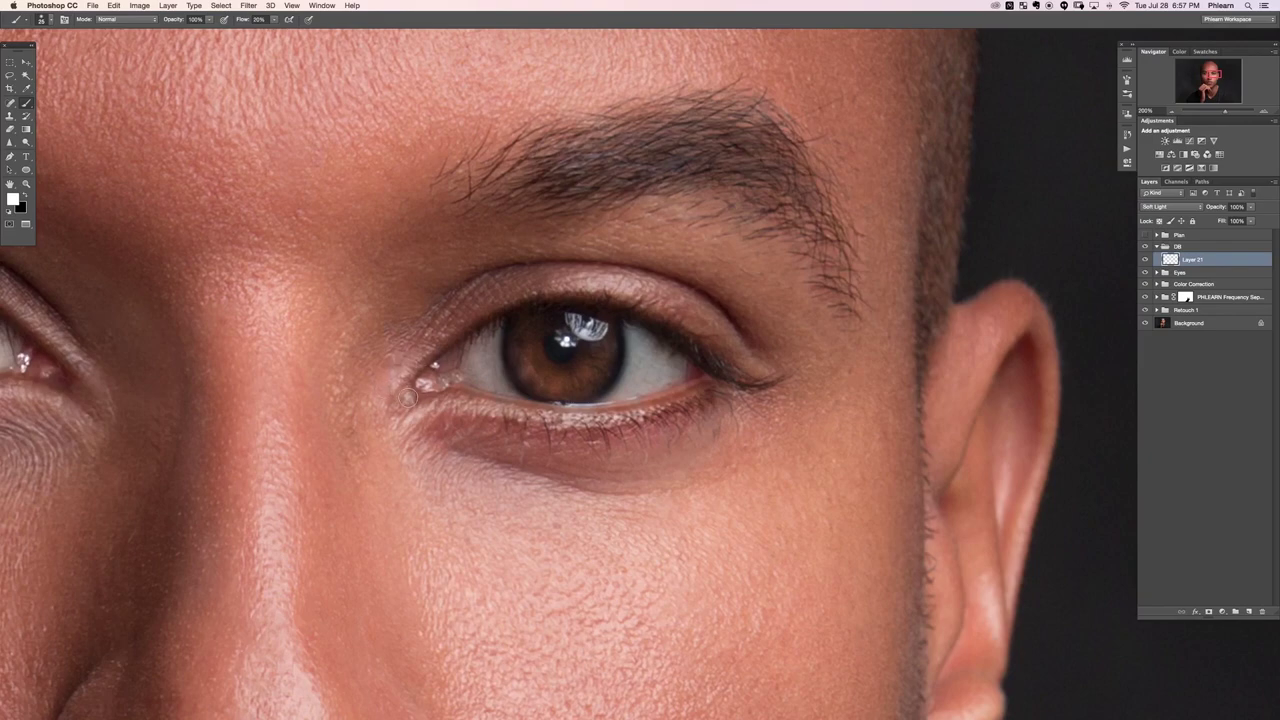
Step: Brighten the inner corner and lid area of the right-hand eye with small white brush strokes
{"action": "left_click_drag", "start_coordinate": [414, 399], "coordinate": [404, 400]}
{"action": "left_click_drag", "start_coordinate": [343, 456], "coordinate": [751, 451]}
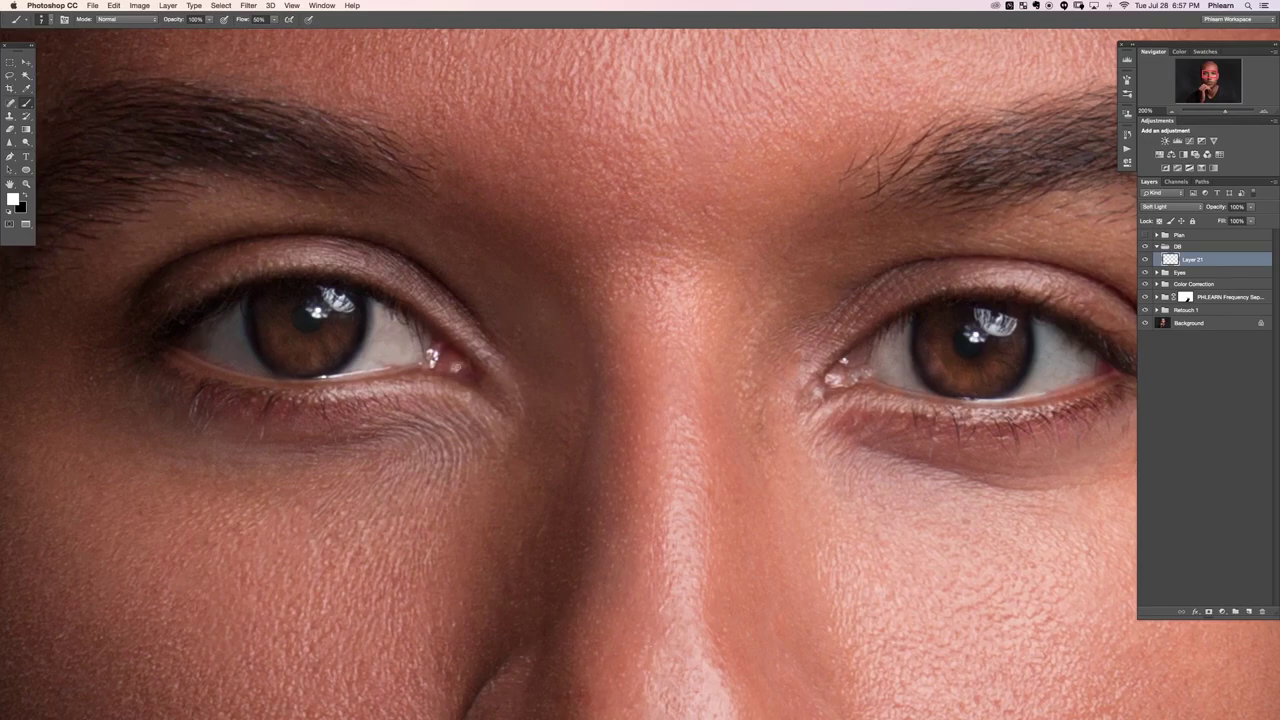
{"action": "left_click_drag", "start_coordinate": [792, 380], "coordinate": [467, 387]}
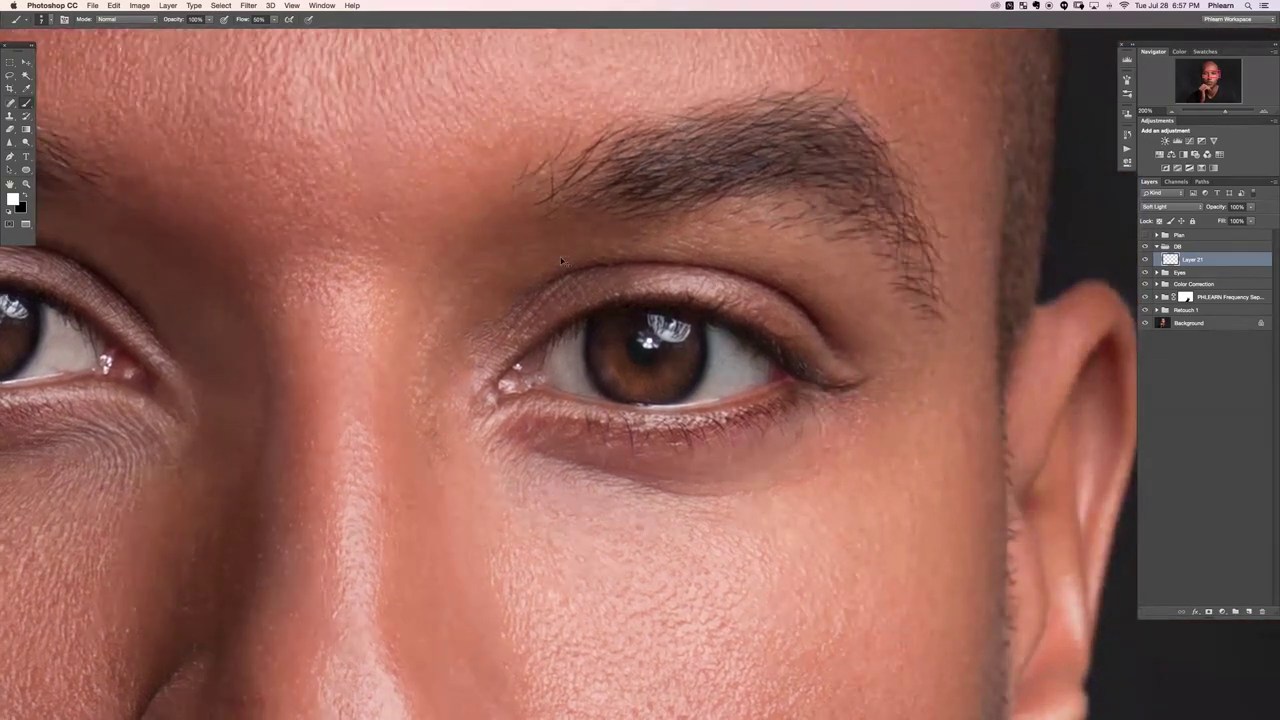
{"action": "key", "text": "super+minus"}
{"action": "key", "text": "super+minus"}
{"action": "left_click_drag", "start_coordinate": [607, 300], "coordinate": [565, 289]}
{"action": "key", "text": "e"}
{"action": "key", "text": "b"}
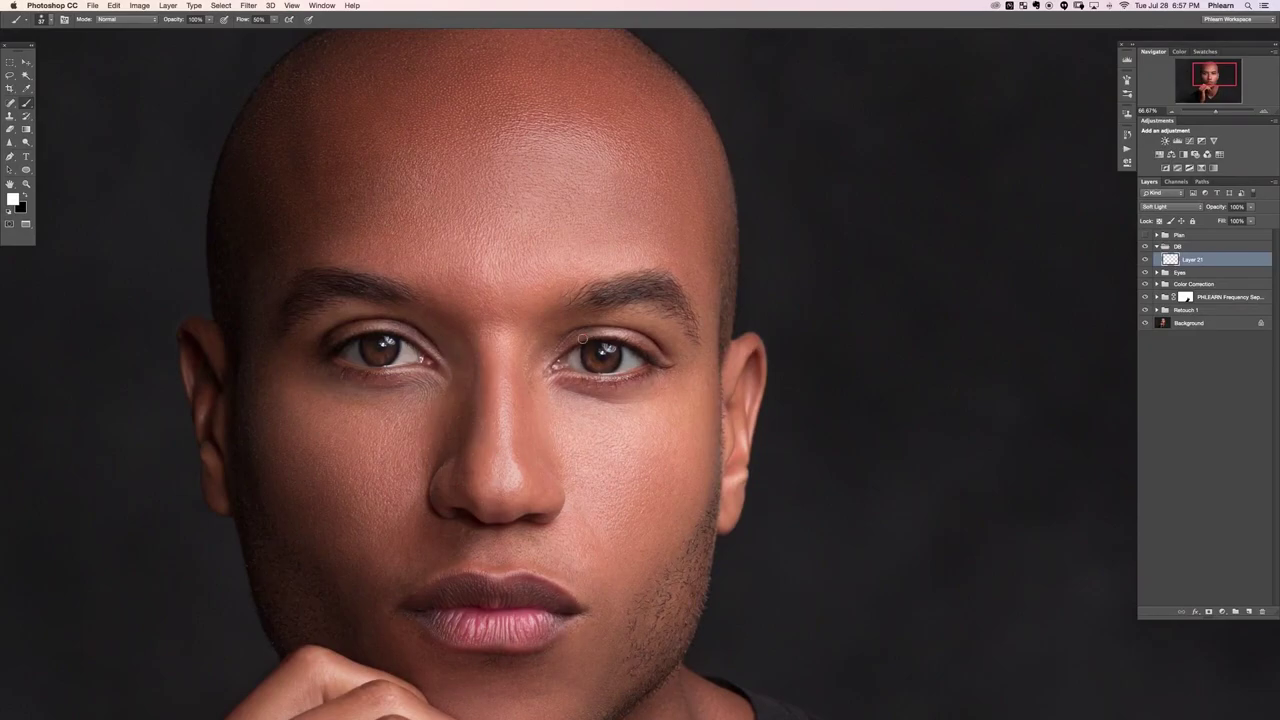
Step: Alternate black and white brush strokes at 30% flow to refine the shadows and highlights beneath and around the eyes
{"action": "key", "text": "x"}
{"action": "key", "text": "super+minus"}
{"action": "scroll", "coordinate": [527, 412], "scroll_direction": "down", "scroll_amount": 2}
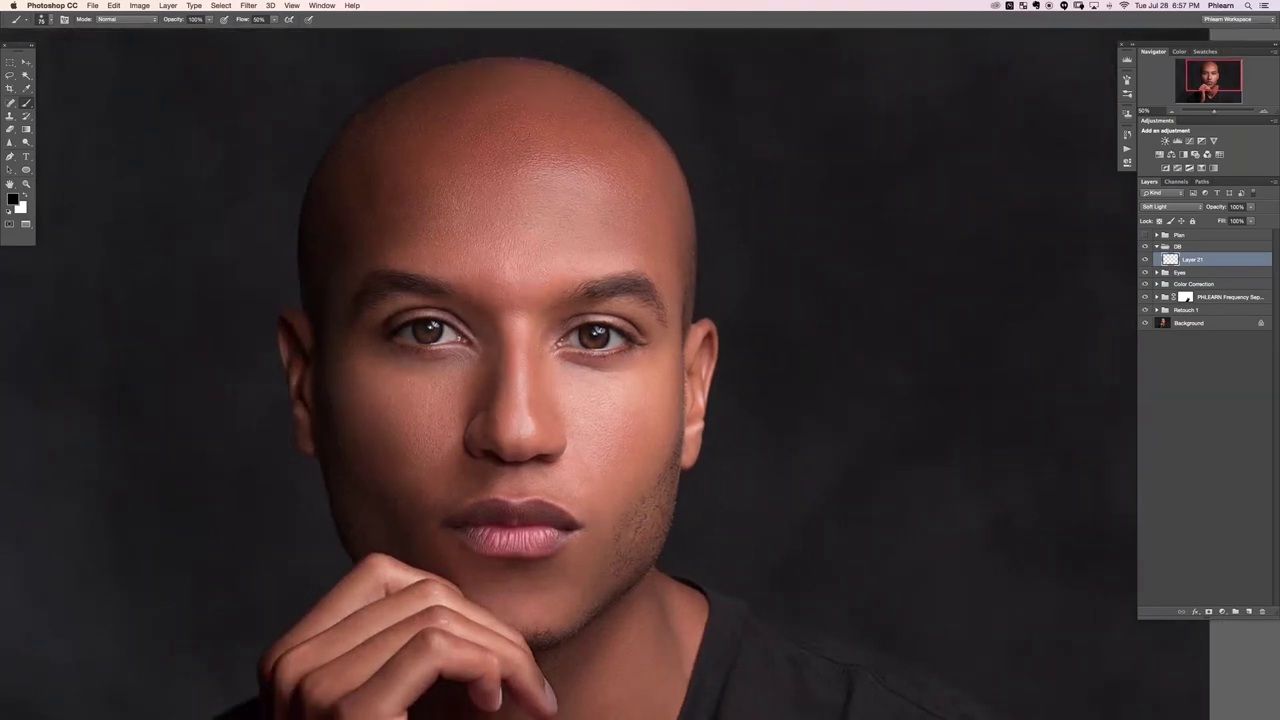
{"action": "scroll", "coordinate": [557, 380], "scroll_direction": "right", "scroll_amount": 1}
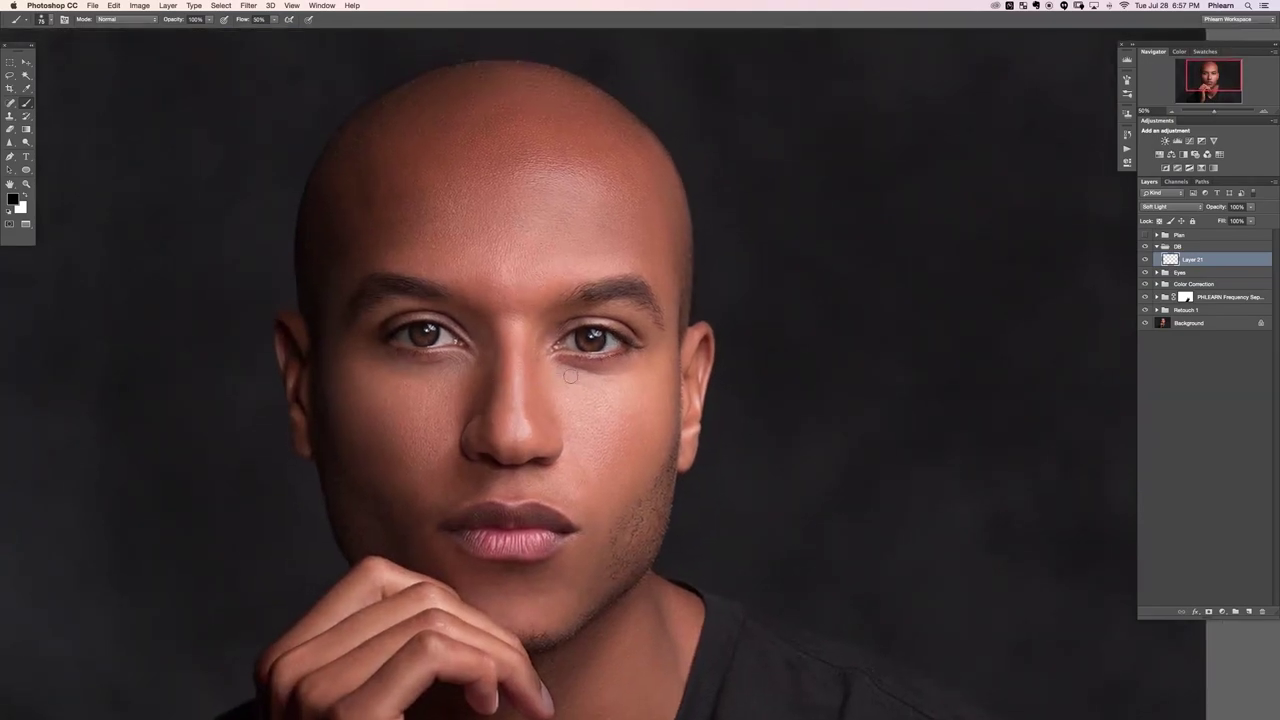
{"action": "key", "text": "x"}
{"action": "key", "text": "x"}
{"action": "key", "text": "x"}
{"action": "key", "text": "x"}
{"action": "key", "text": "x"}
{"action": "key", "text": "x"}
{"action": "key", "text": "x"}
{"action": "key", "text": "x"}
{"action": "key", "text": "x"}
{"action": "key", "text": "x"}
{"action": "key", "text": "x"}
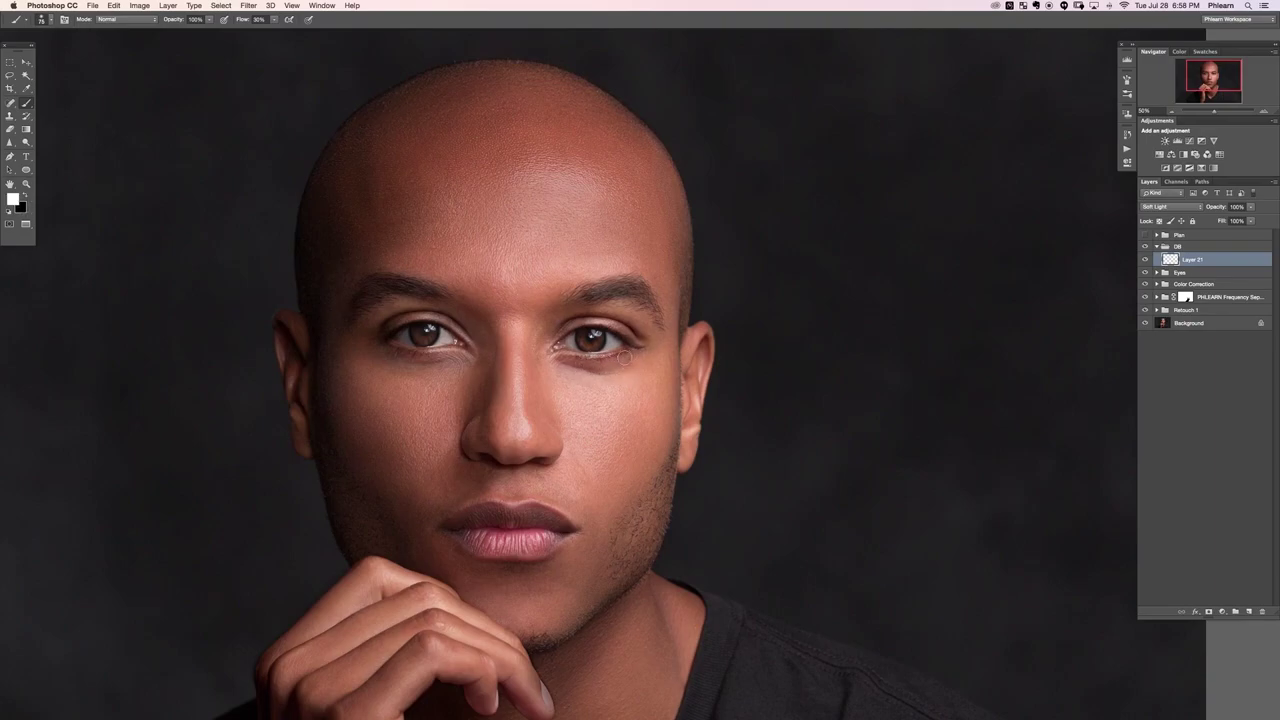
{"action": "key", "text": "x"}
{"action": "key", "text": "x"}
{"action": "left_click_drag", "start_coordinate": [537, 416], "coordinate": [555, 374]}
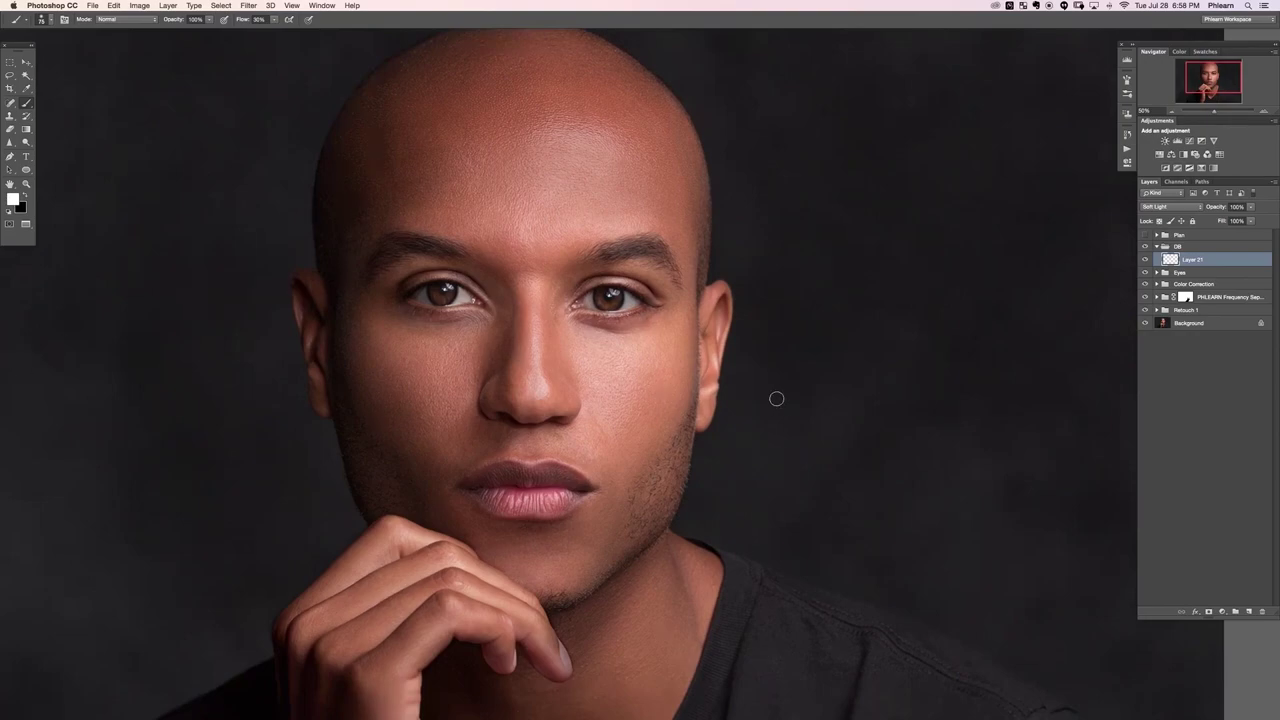
Step: Enlarge the brush and darken the inner eye sockets beside the nose bridge, swapping between black and white
{"action": "key", "text": "x"}
{"action": "key", "text": "bracketright"}
{"action": "key", "text": "bracketright"}
{"action": "key", "text": "bracketright"}
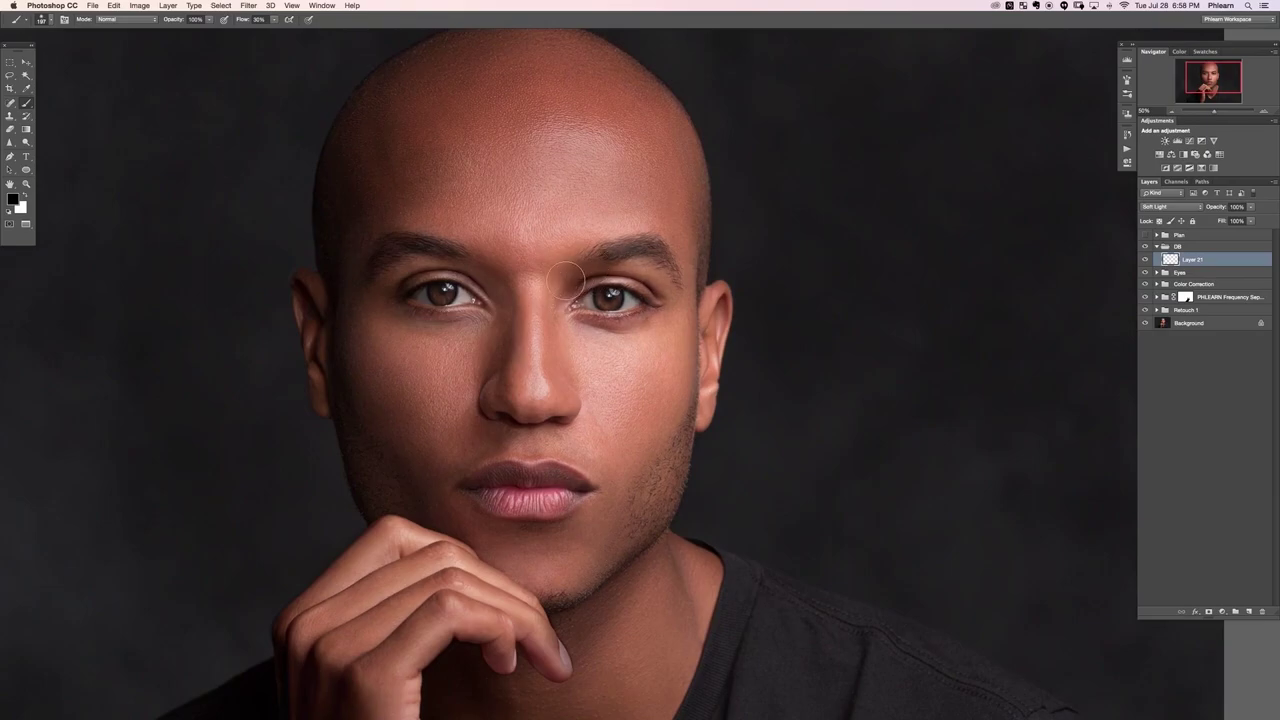
{"action": "left_click_drag", "start_coordinate": [628, 275], "coordinate": [617, 264]}
{"action": "key", "text": "x"}
{"action": "key", "text": "x"}
{"action": "left_click_drag", "start_coordinate": [489, 275], "coordinate": [477, 264], "text": "ctrl+alt"}
{"action": "key", "text": "x"}
{"action": "key", "text": "x"}
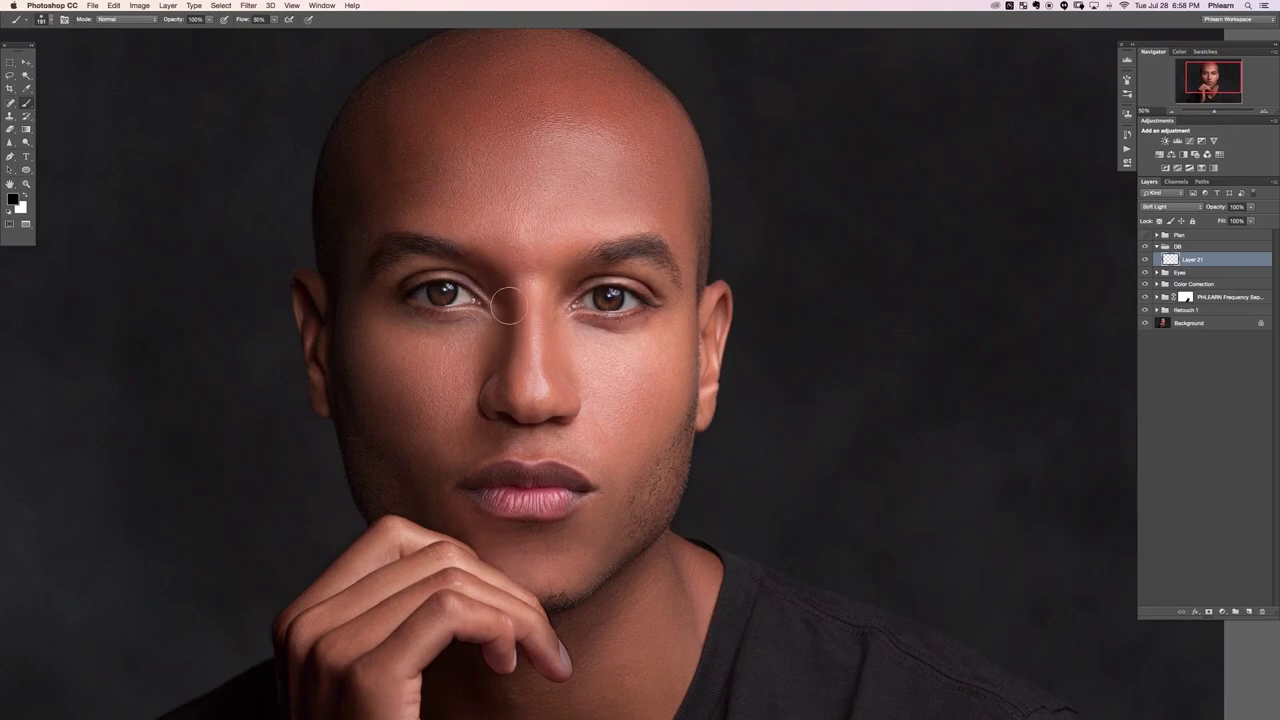
Step: Balance the highlights and shadows along the nose bridge and nearby skin with alternating black and white strokes
{"action": "key", "text": "x"}
{"action": "key", "text": "x"}
{"action": "key", "text": "x"}
{"action": "key", "text": "x"}
{"action": "key", "text": "x"}
{"action": "key", "text": "x"}
{"action": "key", "text": "x"}
{"action": "key", "text": "x"}
Step: Toggle the Soft Light layer's visibility to compare the retouch, and add a new empty layer above it
{"action": "key", "text": "super+"}
{"action": "key", "text": "super+comma"}
{"action": "key", "text": "super+comma"}
{"action": "key", "text": "super+comma"}
{"action": "key", "text": "super+comma"}
{"action": "key", "text": "super+comma"}
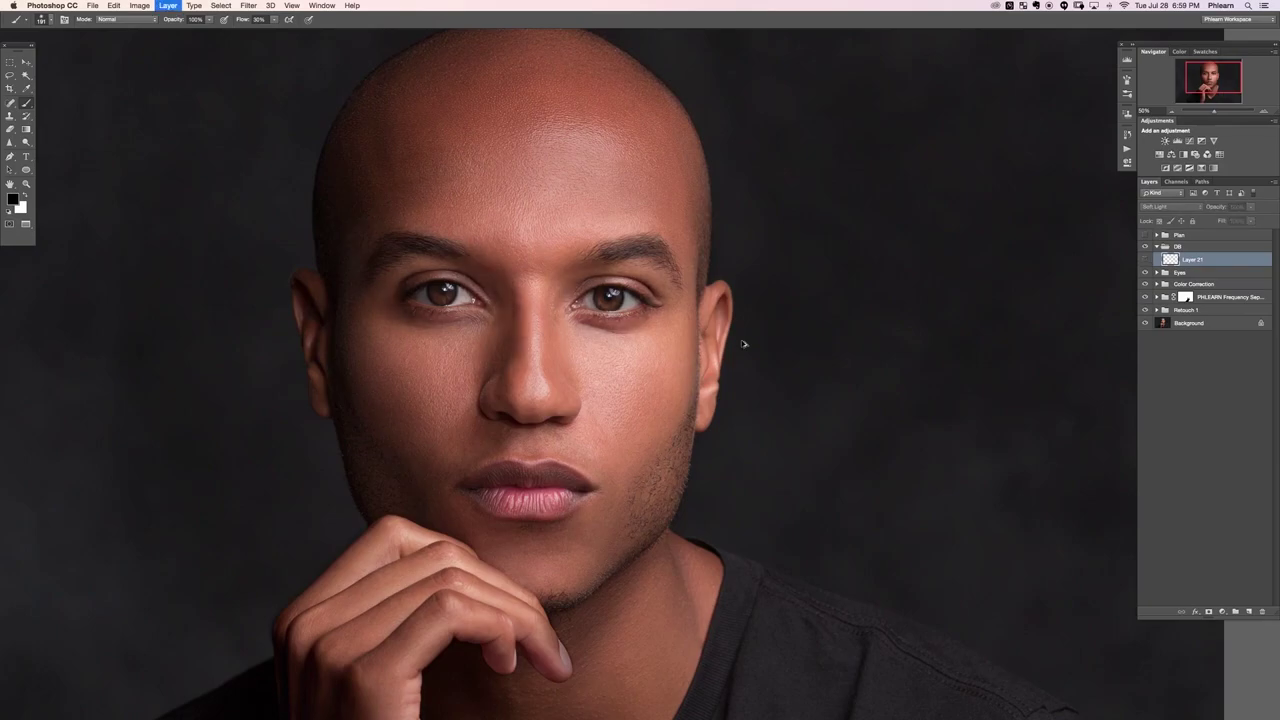
{"action": "key", "text": "super+comma"}
{"action": "key", "text": "super+comma"}
{"action": "key", "text": "super+comma"}
{"action": "key", "text": "super+comma"}
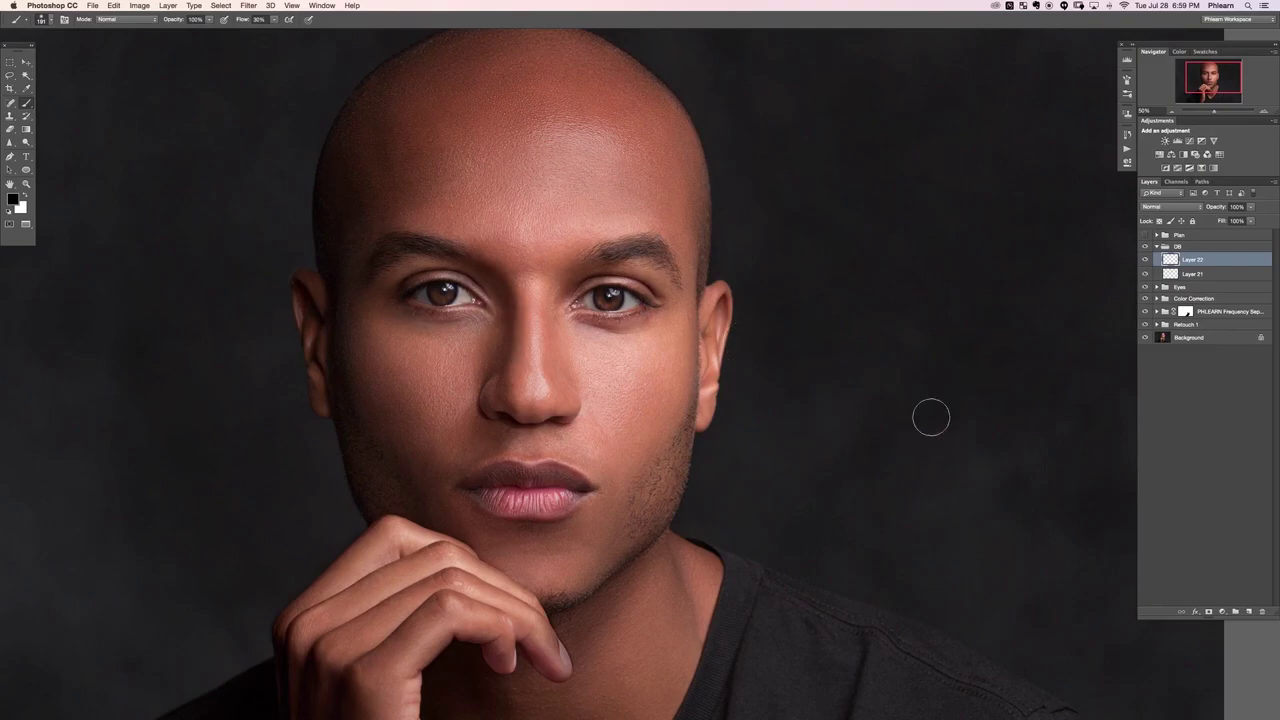
Step: Darken the left-hand cheek and both sides of the jaw on the new layer with a large soft black brush
{"action": "key", "text": "super+minus"}
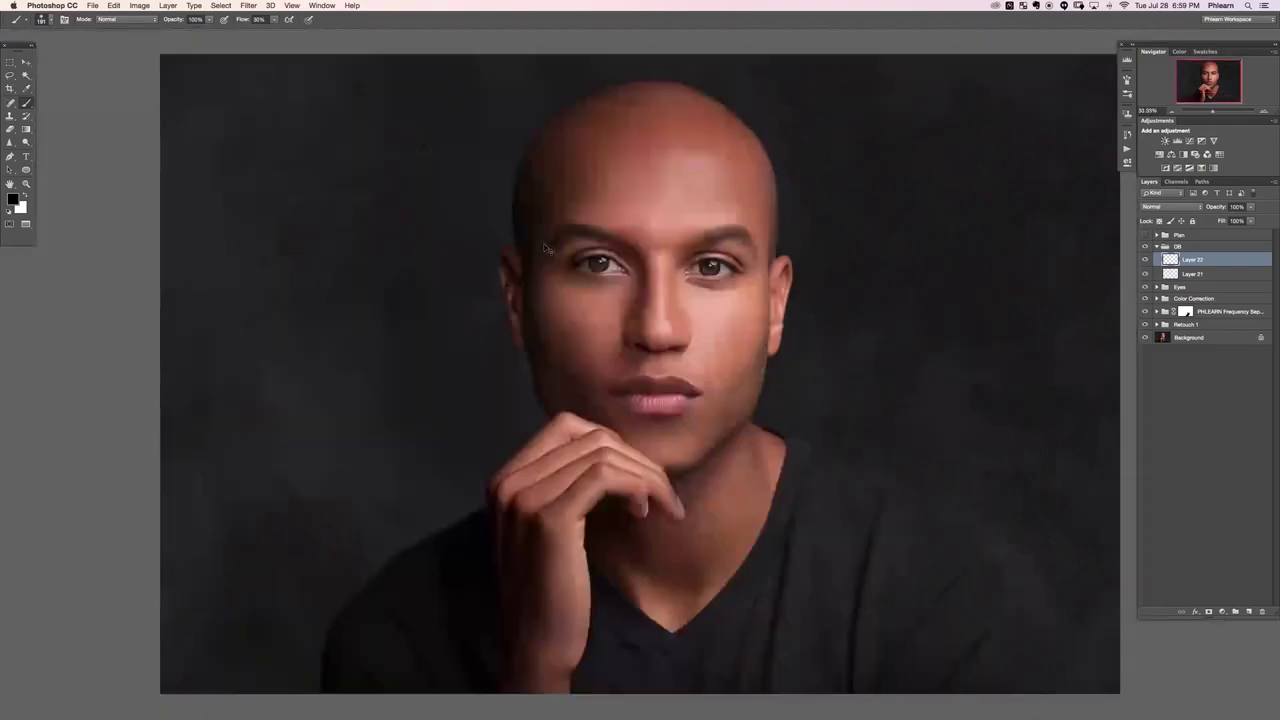
{"action": "mouse_move", "coordinate": [621, 293]}
{"action": "left_mouse_down"}
{"action": "mouse_move", "coordinate": [523, 383]}
{"action": "mouse_move", "coordinate": [530, 370]}
{"action": "mouse_move", "coordinate": [481, 354]}
{"action": "left_mouse_up"}
{"action": "left_click_drag", "start_coordinate": [462, 354], "coordinate": [463, 352]}
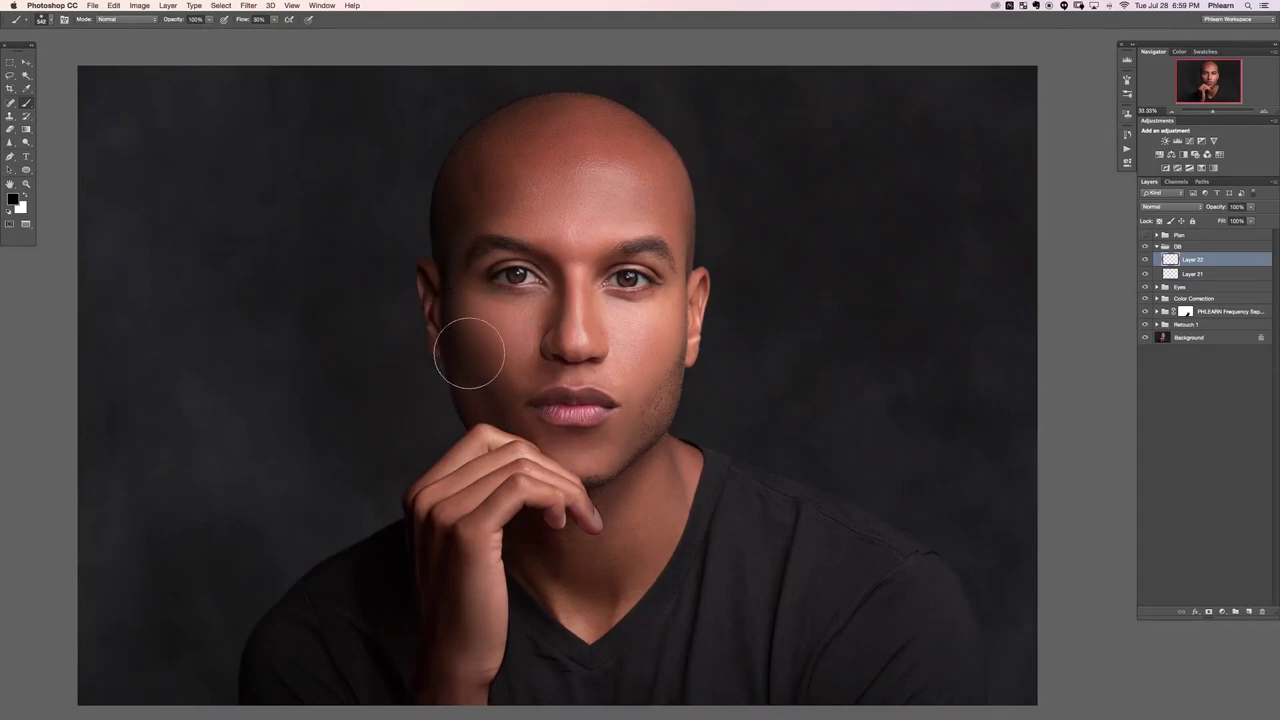
{"action": "mouse_move", "coordinate": [686, 350]}
{"action": "left_mouse_down"}
{"action": "mouse_move", "coordinate": [676, 381]}
{"action": "mouse_move", "coordinate": [652, 394]}
{"action": "left_mouse_up"}
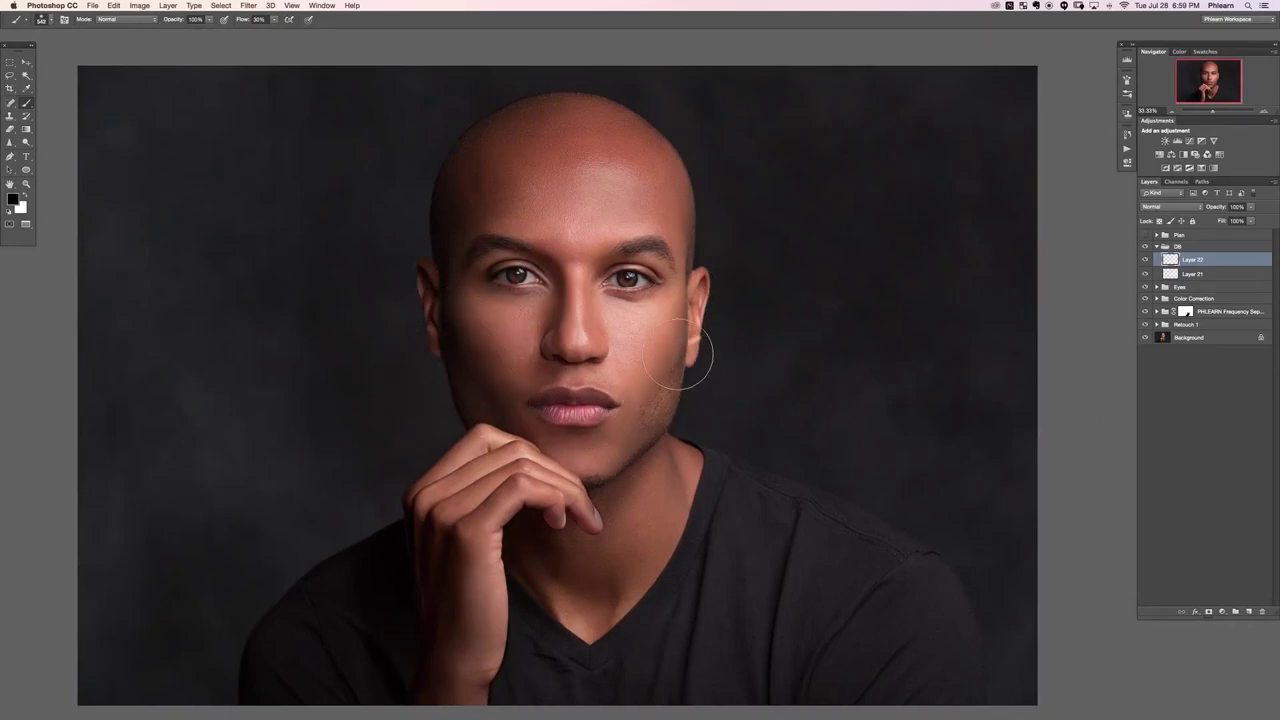
{"action": "left_click_drag", "start_coordinate": [537, 277], "coordinate": [523, 277]}
{"action": "mouse_move", "coordinate": [506, 410]}
{"action": "left_mouse_down"}
{"action": "mouse_move", "coordinate": [528, 400]}
{"action": "mouse_move", "coordinate": [503, 411]}
{"action": "mouse_move", "coordinate": [542, 358]}
{"action": "mouse_move", "coordinate": [554, 376]}
{"action": "mouse_move", "coordinate": [523, 409]}
{"action": "left_mouse_up"}
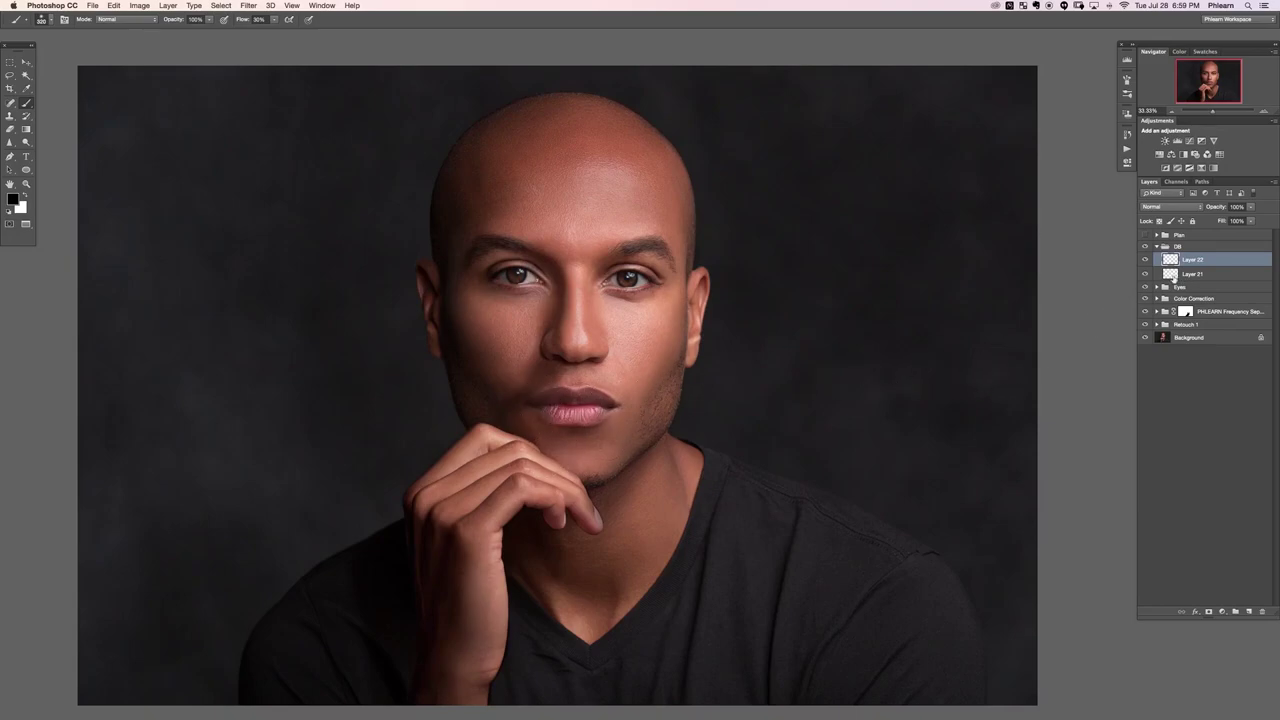
Step: Compare the new layer's shading on and off and erase some of it from the left-hand cheek
{"action": "left_click", "coordinate": [1141, 261]}
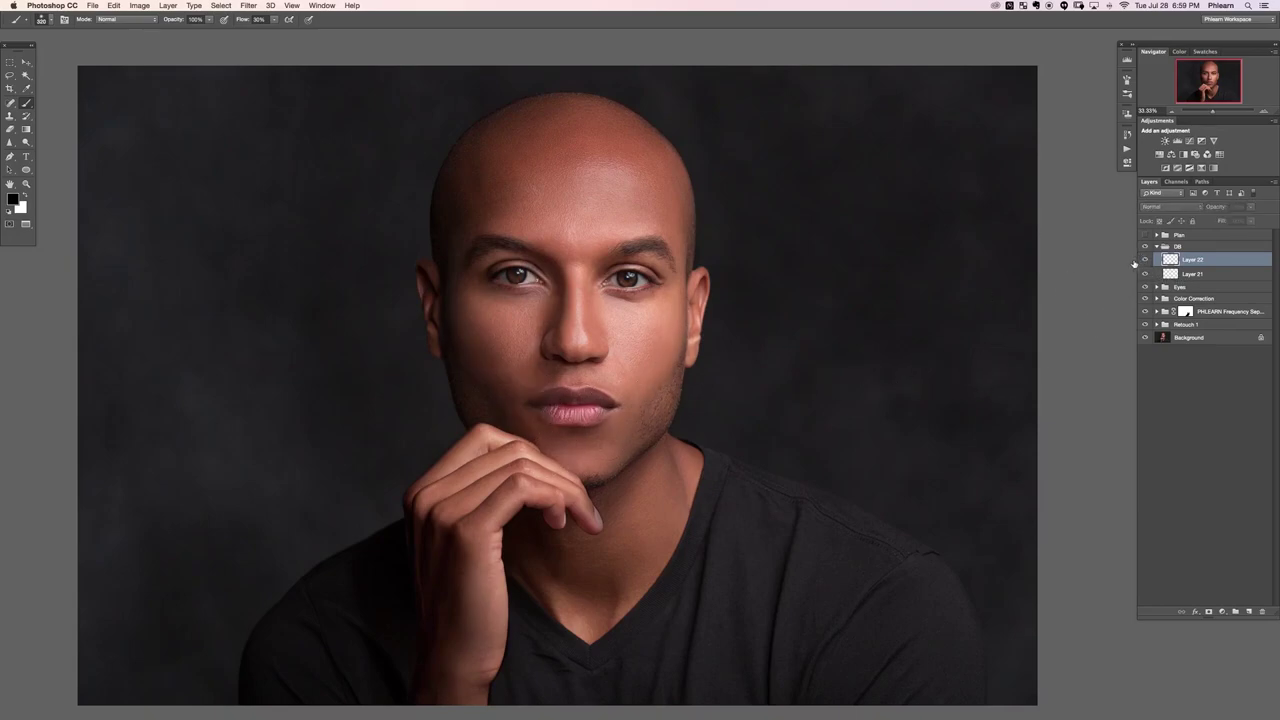
{"action": "left_click", "coordinate": [1141, 261]}
{"action": "key", "text": "e"}
{"action": "left_click_drag", "start_coordinate": [477, 369], "coordinate": [530, 375], "text": "ctrl+alt"}
Step: Lower the brush flow to 10% and darken the right-hand jaw and the outer edges of the head with black
{"action": "key", "text": "b"}
{"action": "key", "text": "shift+1"}
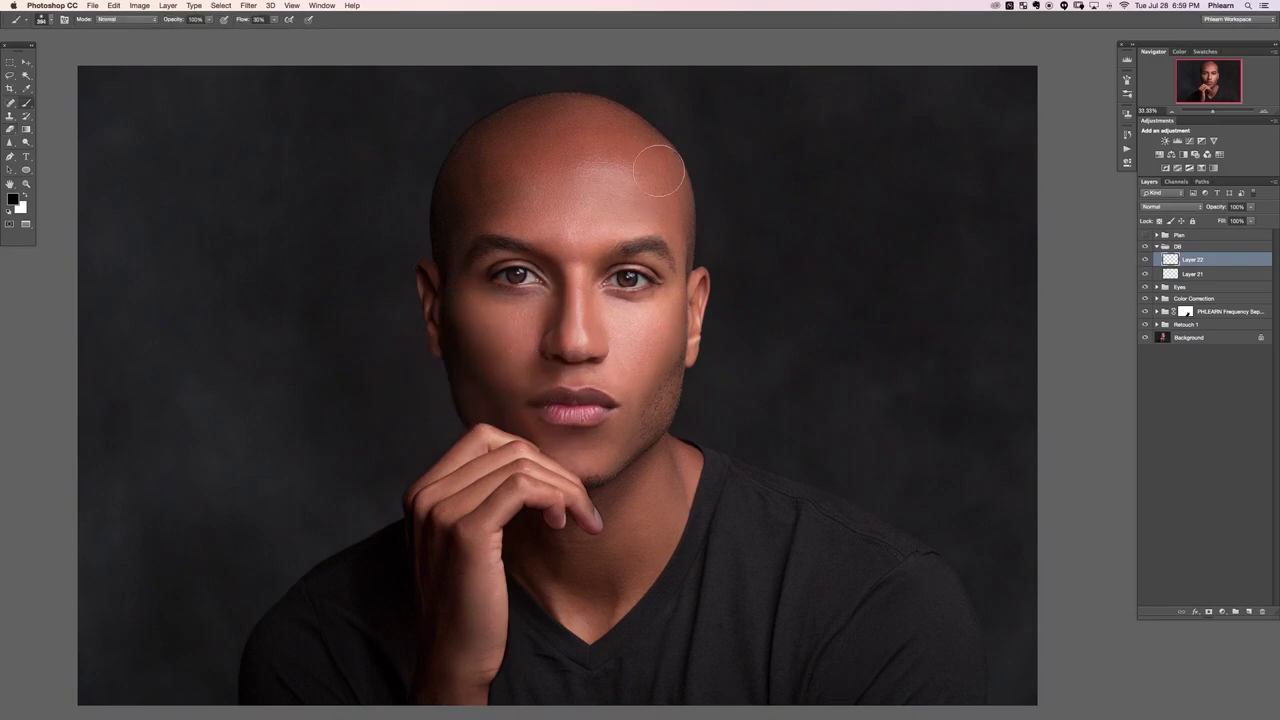
{"action": "mouse_move", "coordinate": [582, 445]}
{"action": "left_mouse_down"}
{"action": "mouse_move", "coordinate": [564, 446]}
{"action": "mouse_move", "coordinate": [645, 435]}
{"action": "mouse_move", "coordinate": [686, 380]}
{"action": "mouse_move", "coordinate": [667, 416]}
{"action": "left_mouse_up"}
{"action": "mouse_move", "coordinate": [708, 283]}
{"action": "left_mouse_down"}
{"action": "mouse_move", "coordinate": [698, 224]}
{"action": "mouse_move", "coordinate": [700, 251]}
{"action": "mouse_move", "coordinate": [677, 206]}
{"action": "mouse_move", "coordinate": [686, 214]}
{"action": "left_mouse_up"}
{"action": "mouse_move", "coordinate": [607, 84]}
{"action": "left_mouse_down"}
{"action": "mouse_move", "coordinate": [700, 150]}
{"action": "mouse_move", "coordinate": [581, 77]}
{"action": "mouse_move", "coordinate": [647, 139]}
{"action": "mouse_move", "coordinate": [675, 194]}
{"action": "mouse_move", "coordinate": [474, 95]}
{"action": "mouse_move", "coordinate": [437, 163]}
{"action": "mouse_move", "coordinate": [455, 210]}
{"action": "mouse_move", "coordinate": [424, 253]}
{"action": "mouse_move", "coordinate": [448, 106]}
{"action": "mouse_move", "coordinate": [441, 201]}
{"action": "mouse_move", "coordinate": [522, 74]}
{"action": "mouse_move", "coordinate": [437, 205]}
{"action": "mouse_move", "coordinate": [528, 100]}
{"action": "mouse_move", "coordinate": [568, 91]}
{"action": "mouse_move", "coordinate": [623, 116]}
{"action": "mouse_move", "coordinate": [530, 104]}
{"action": "mouse_move", "coordinate": [682, 241]}
{"action": "mouse_move", "coordinate": [634, 126]}
{"action": "mouse_move", "coordinate": [686, 206]}
{"action": "left_mouse_up"}
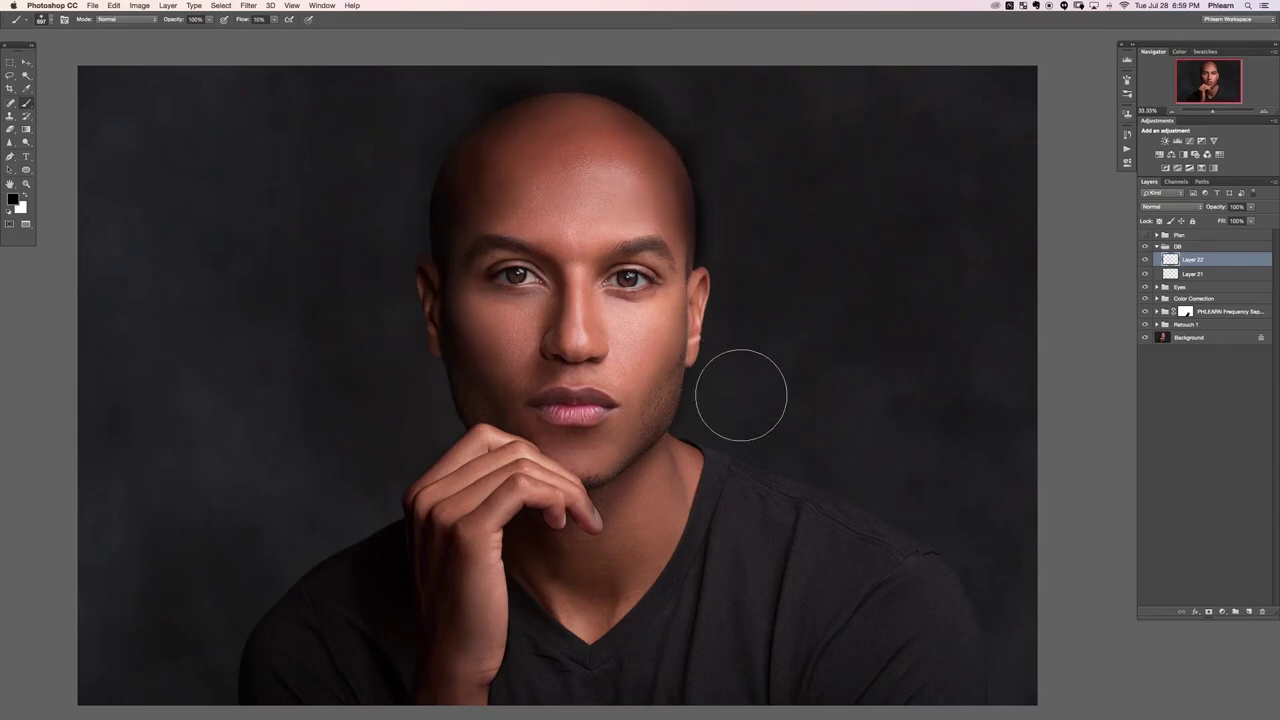
Step: Toggle Layer 22's visibility repeatedly to compare the portrait with and without the black shading
{"action": "key", "text": "e"}
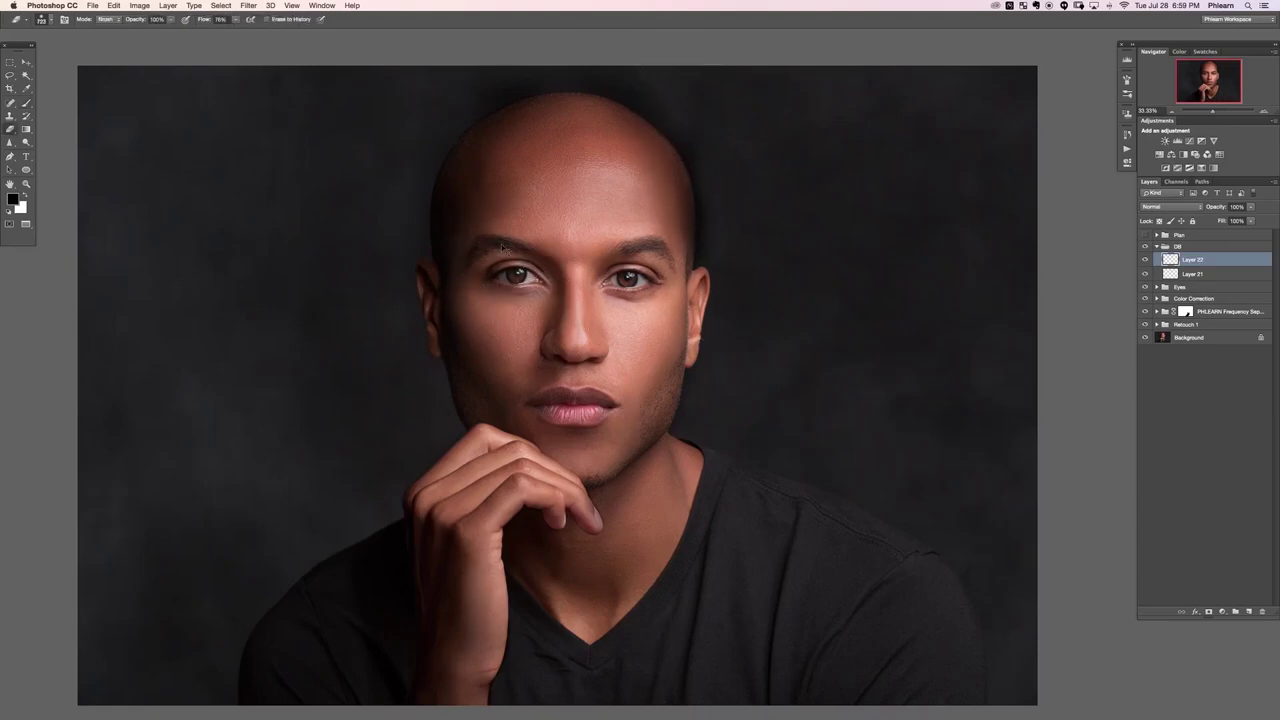
{"action": "key", "text": "super+minus"}
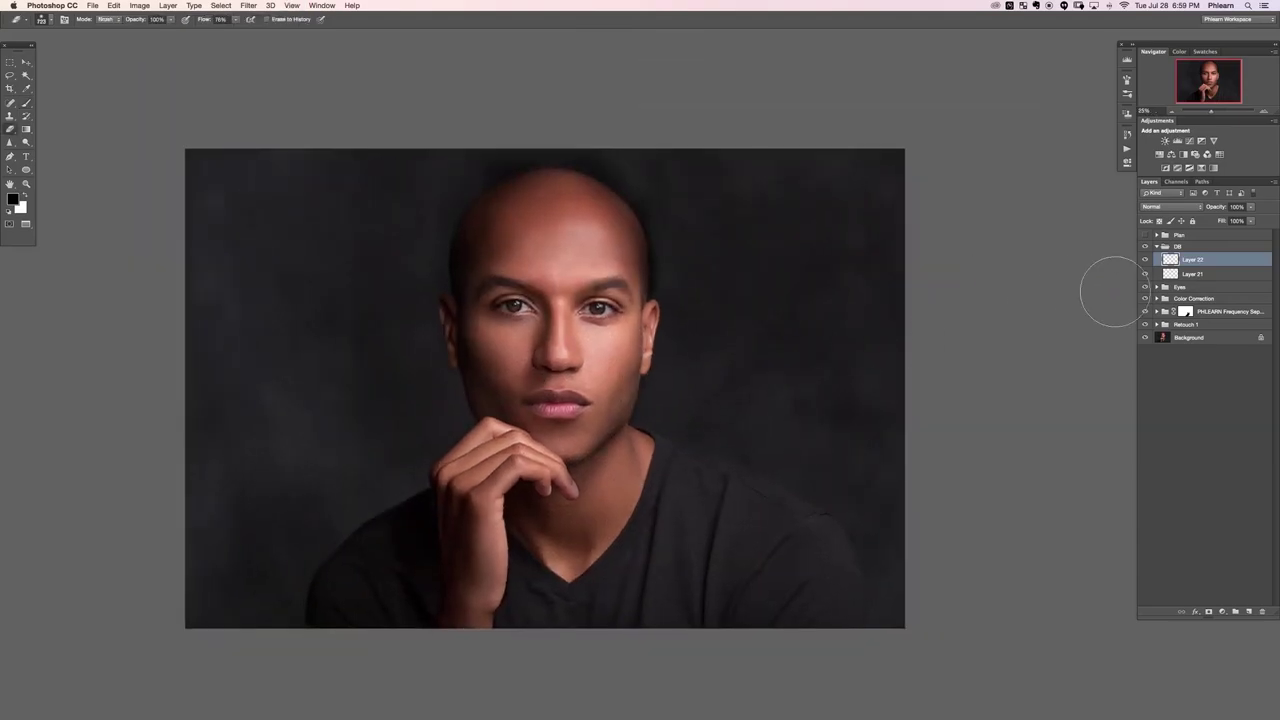
{"action": "left_click", "coordinate": [1145, 260]}
{"action": "left_click", "coordinate": [1145, 260]}
{"action": "left_click", "coordinate": [1145, 260]}
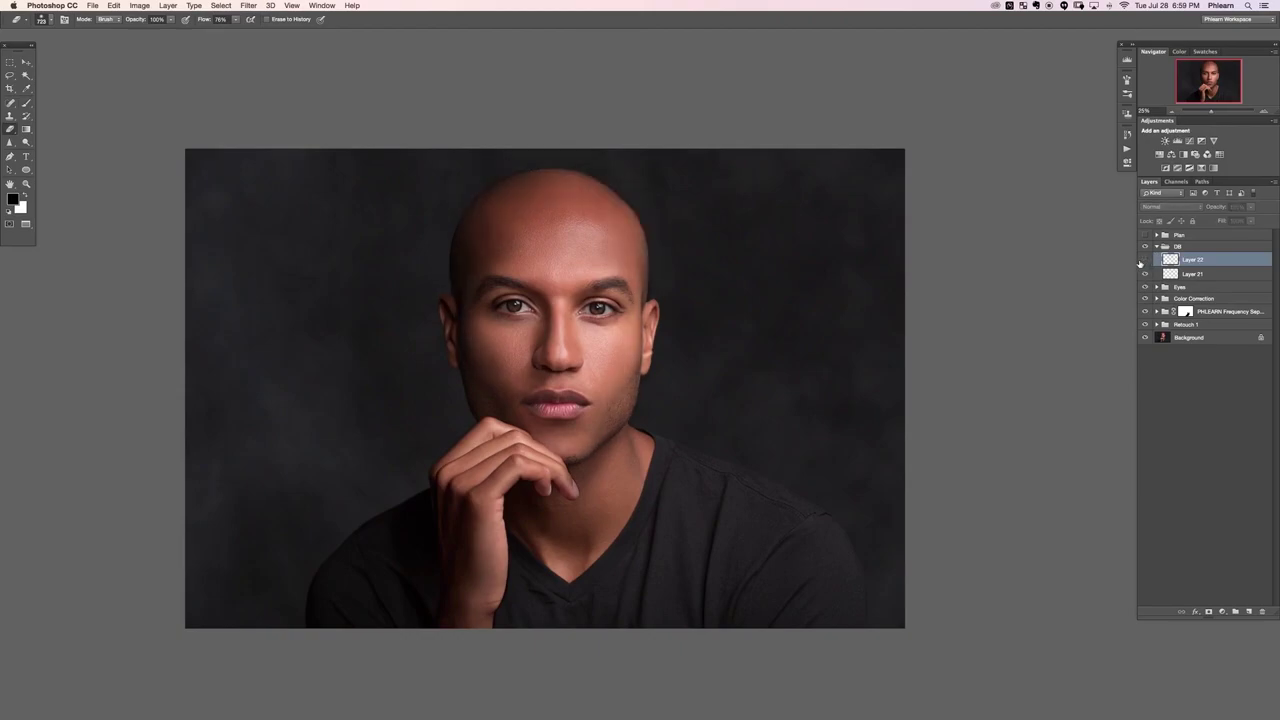
{"action": "left_click", "coordinate": [1145, 260]}
{"action": "left_click", "coordinate": [1145, 261]}
{"action": "left_click", "coordinate": [1145, 262]}
{"action": "left_click", "coordinate": [1144, 264]}
{"action": "left_click", "coordinate": [1143, 266]}
Step: Change Layer 22's blending mode to Soft Light and compare the image with the layer off and on
{"action": "left_click", "coordinate": [1165, 207]}
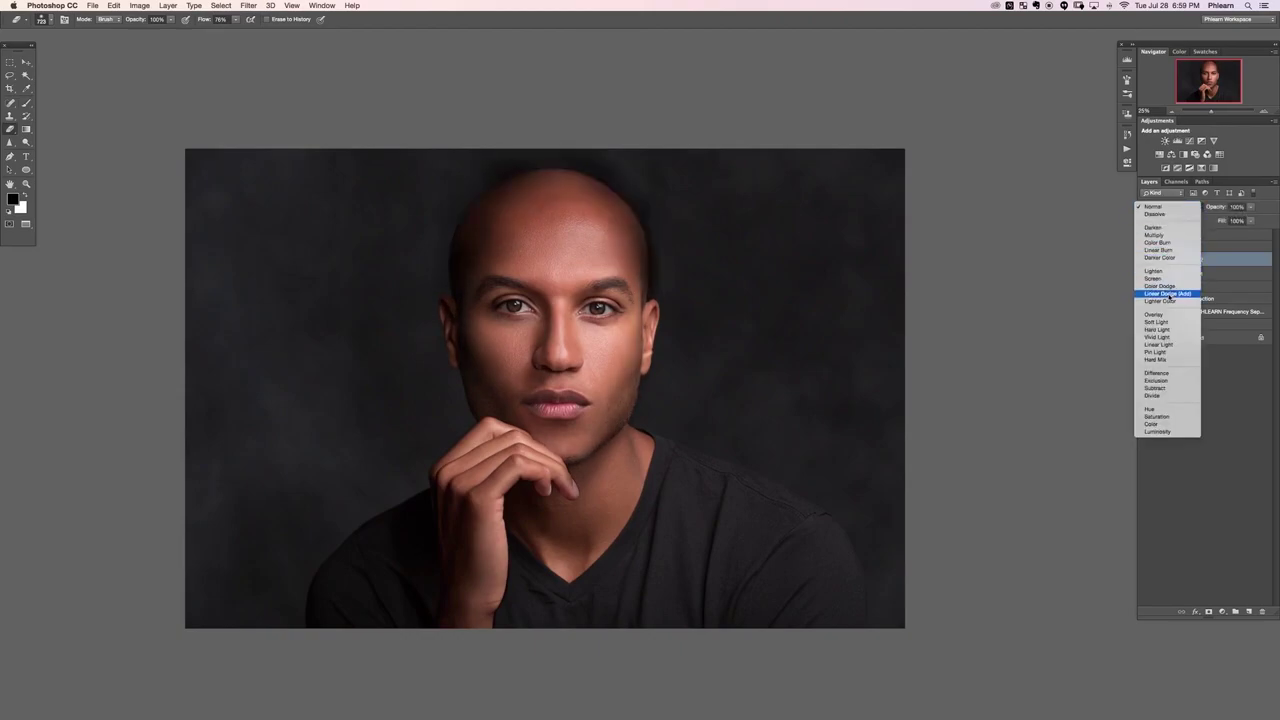
{"action": "left_click", "coordinate": [1163, 322]}
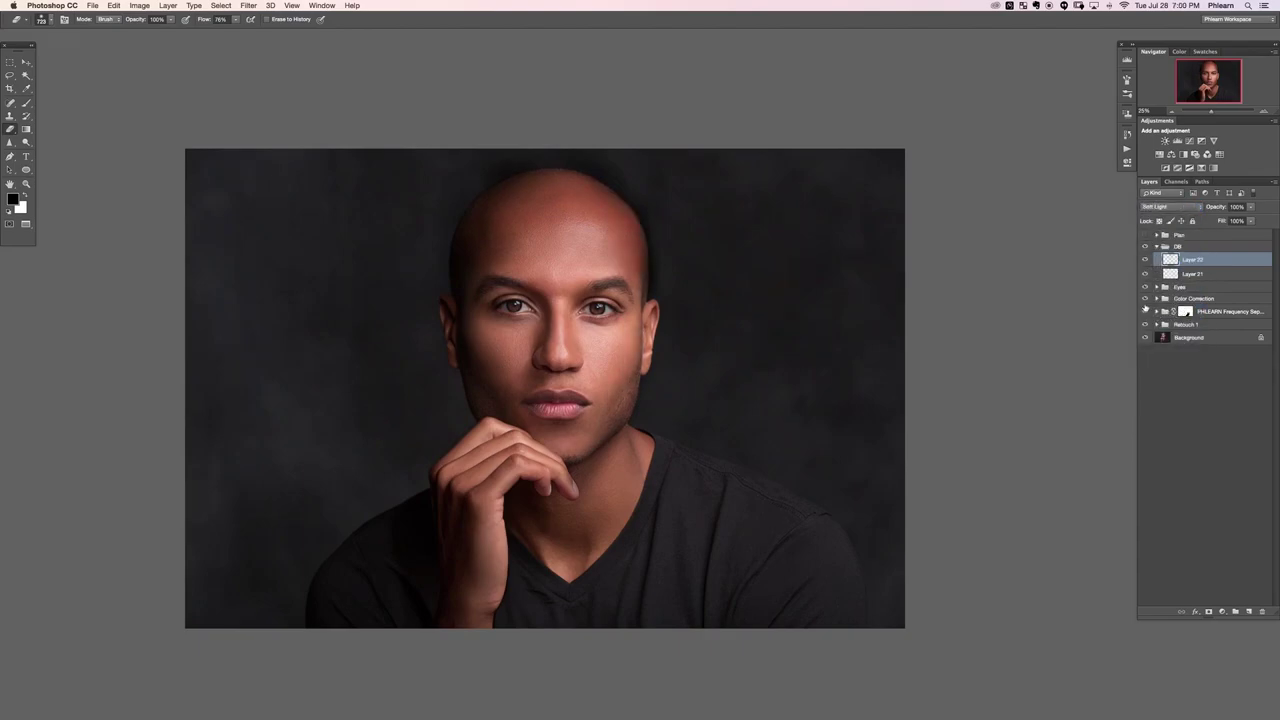
{"action": "left_click", "coordinate": [1146, 261]}
{"action": "left_click", "coordinate": [1146, 261]}
{"action": "left_click", "coordinate": [1147, 261]}
{"action": "left_click", "coordinate": [1147, 261]}
Step: Lower Layer 22's opacity to 32% and erase its dark spill beside the right-hand side of the head
{"action": "left_click", "coordinate": [1215, 208]}
{"action": "left_click_drag", "start_coordinate": [1184, 210], "coordinate": [1152, 214]}
{"action": "left_click", "coordinate": [1146, 261]}
{"action": "left_click", "coordinate": [1146, 261]}
{"action": "left_click", "coordinate": [1146, 261]}
{"action": "left_click", "coordinate": [1146, 261]}
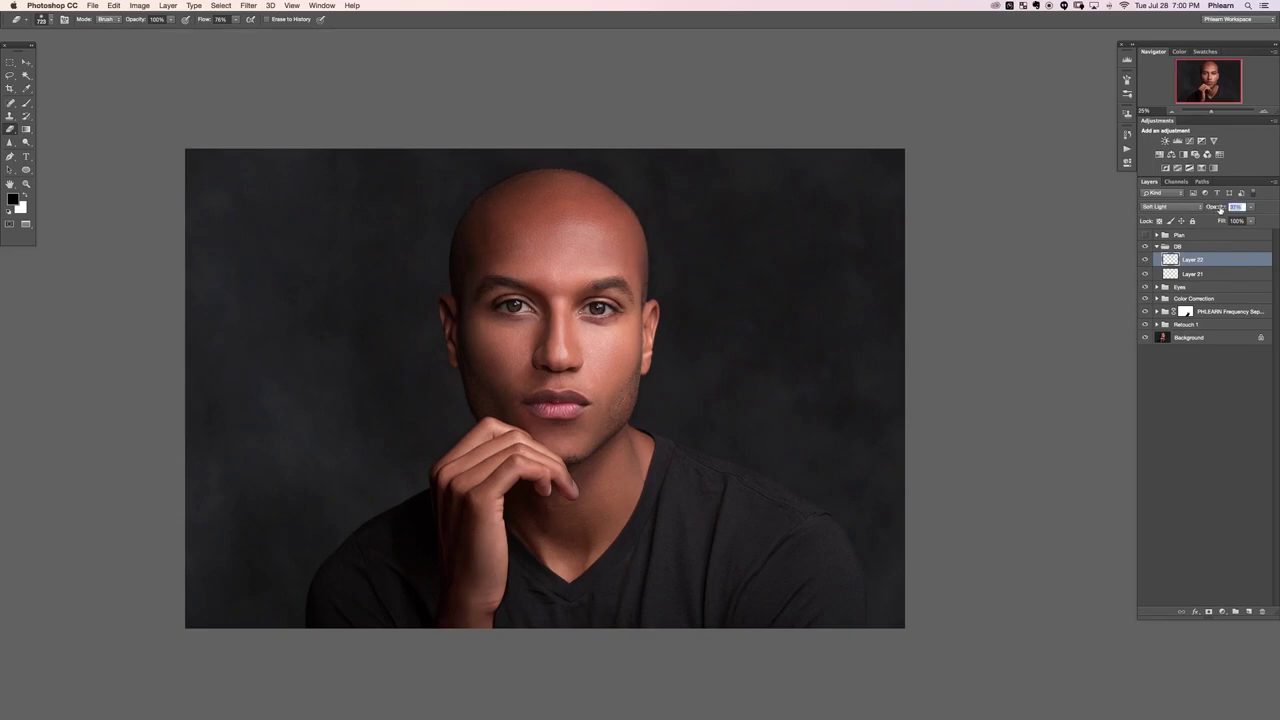
{"action": "left_click_drag", "start_coordinate": [1219, 210], "coordinate": [1215, 210]}
{"action": "left_click_drag", "start_coordinate": [687, 221], "coordinate": [649, 209]}
{"action": "key", "text": "b"}
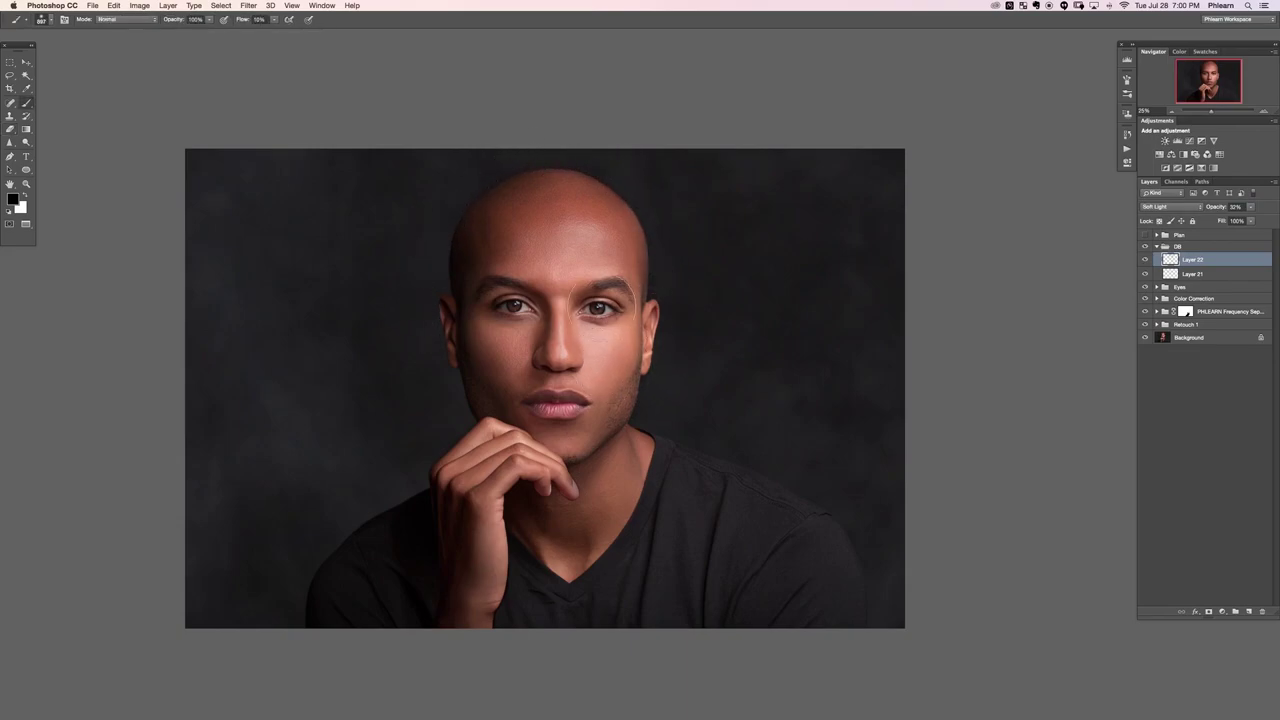
Step: Burn the outer areas of the face with black on a new Soft Light layer and set its opacity to 56%
{"action": "key", "text": "super+alt+shift+n"}
{"action": "left_click", "coordinate": [1168, 206]}
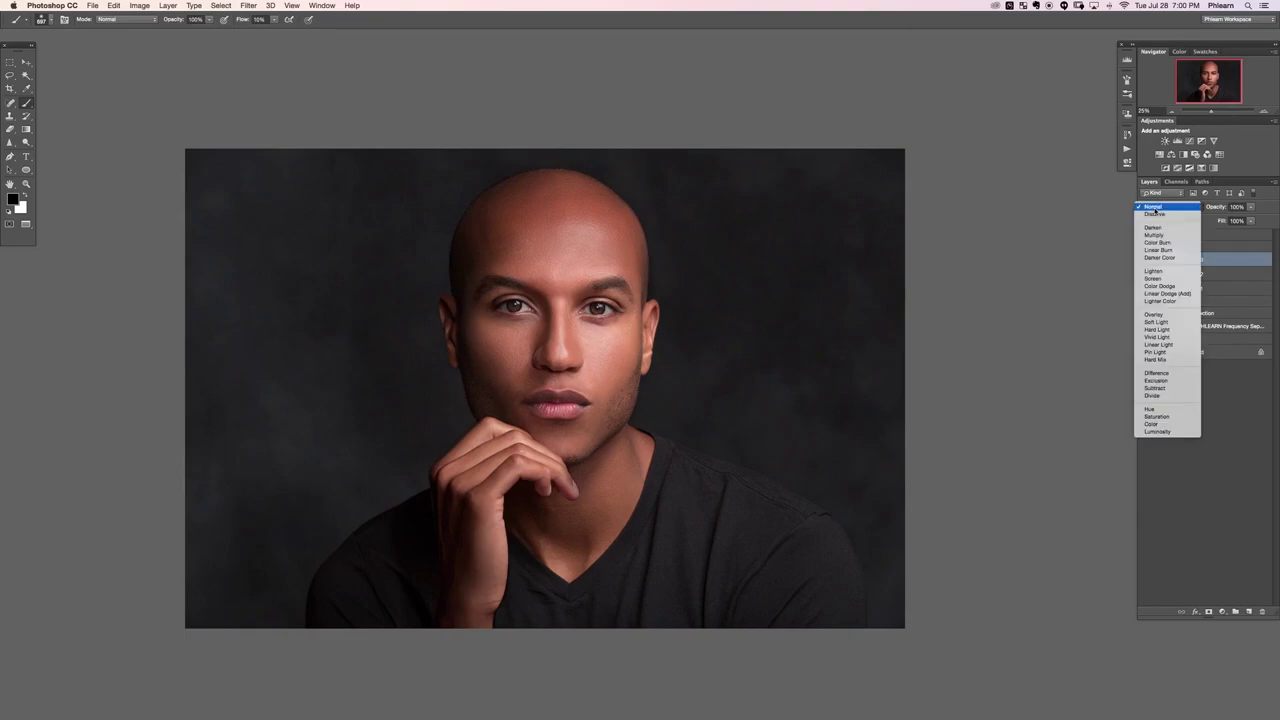
{"action": "left_click", "coordinate": [1158, 321]}
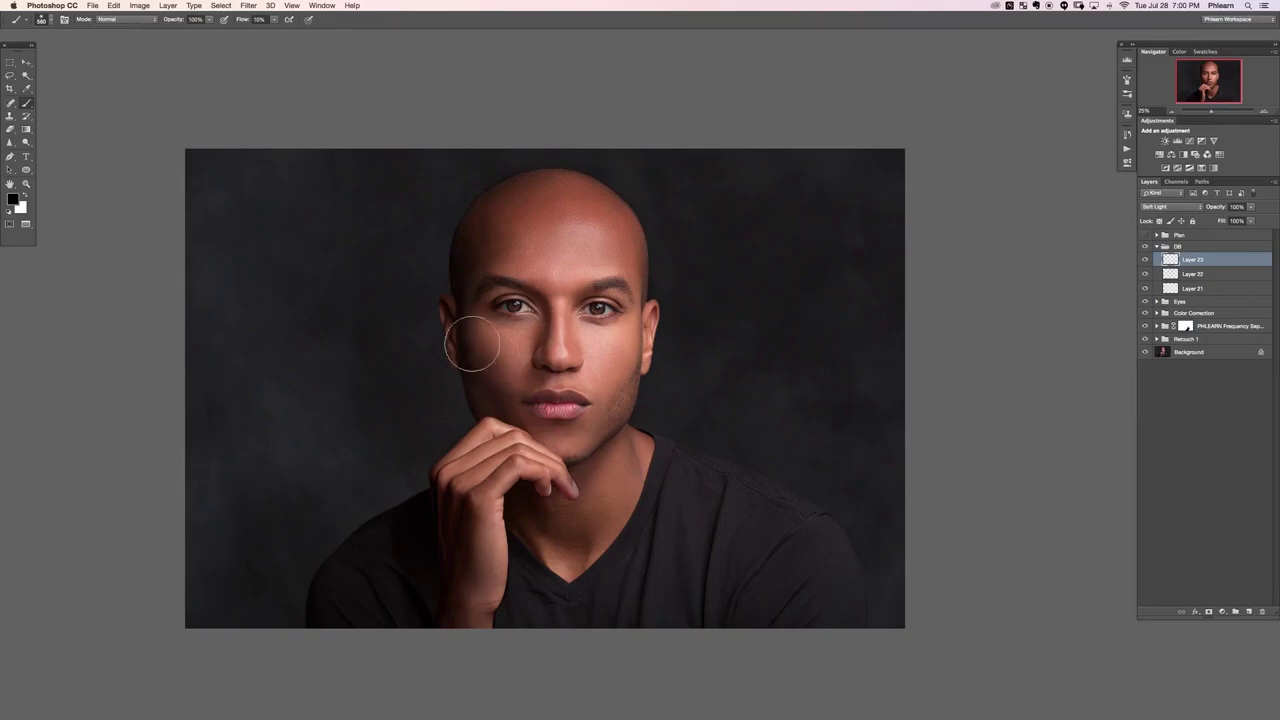
{"action": "key", "text": "super+minus"}
{"action": "mouse_move", "coordinate": [547, 387]}
{"action": "left_mouse_down"}
{"action": "mouse_move", "coordinate": [503, 374]}
{"action": "mouse_move", "coordinate": [514, 365]}
{"action": "left_mouse_up"}
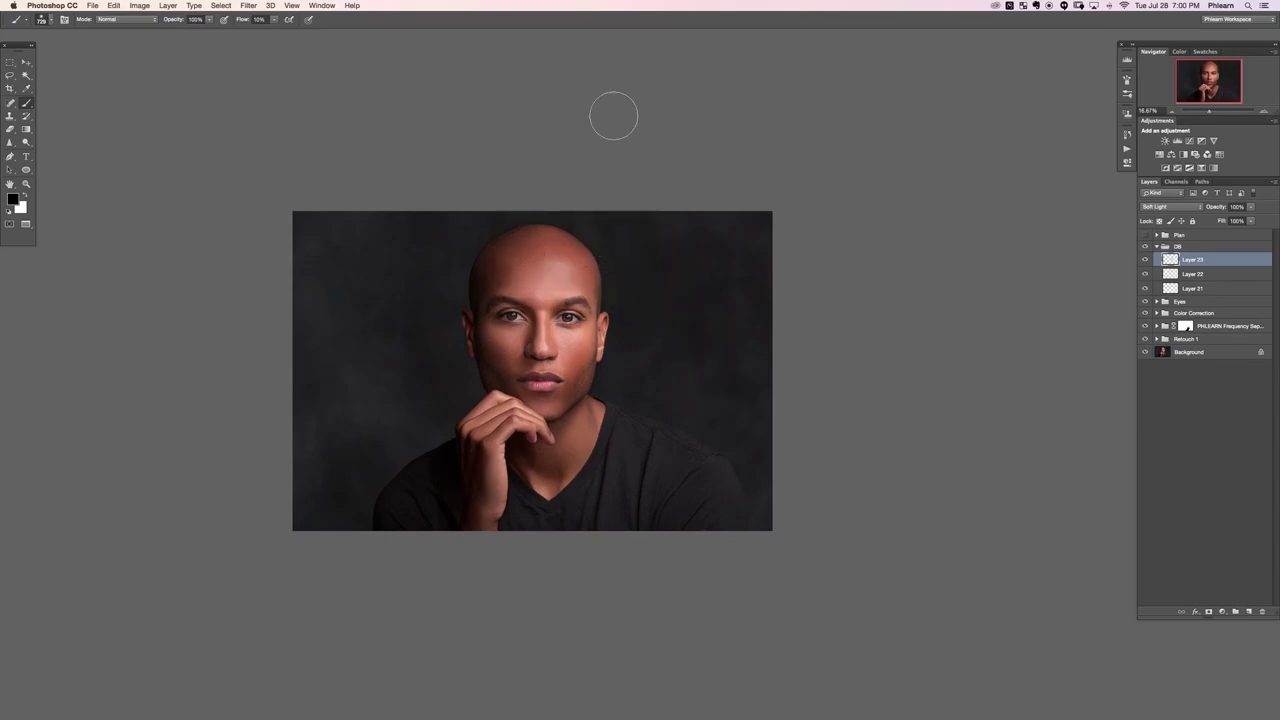
{"action": "key", "text": "v"}
{"action": "key", "text": "5"}
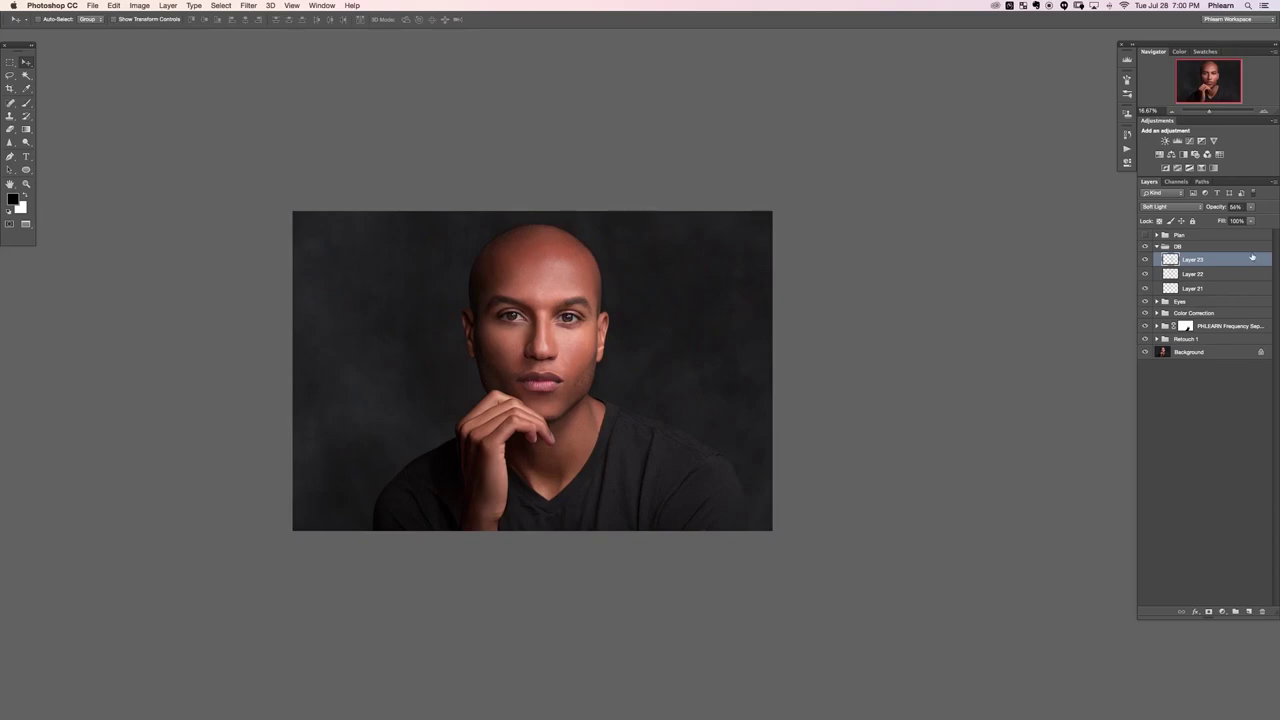
Step: Toggle the DB group's visibility repeatedly to compare the portrait before and after all dodging and burning
{"action": "left_click", "coordinate": [1144, 246]}
{"action": "left_click", "coordinate": [1144, 246]}
{"action": "left_click", "coordinate": [1144, 246]}
{"action": "left_click", "coordinate": [1144, 246]}
{"action": "left_click", "coordinate": [1144, 246]}
{"action": "left_click", "coordinate": [1144, 246]}
{"action": "left_click", "coordinate": [1144, 246]}
{"action": "left_click", "coordinate": [1144, 246]}
{"action": "left_click", "coordinate": [1144, 246]}
{"action": "left_click", "coordinate": [1144, 246]}
{"action": "left_click", "coordinate": [1144, 246]}
{"action": "left_click", "coordinate": [1144, 246]}
{"action": "left_click", "coordinate": [1144, 246]}
{"action": "left_click", "coordinate": [1144, 246]}
{"action": "left_click", "coordinate": [1144, 246]}
{"action": "left_click", "coordinate": [1144, 246]}
{"action": "left_click", "coordinate": [1144, 246]}
{"action": "left_click", "coordinate": [1144, 246]}
{"action": "left_click", "coordinate": [1144, 246]}
{"action": "left_click", "coordinate": [1144, 246]}
Step: Add another Soft Light layer at the top of the DB group and darken the lips with soft black strokes
{"action": "key", "text": "super+shift+alt+n"}
{"action": "key", "text": "super+equal"}
{"action": "key", "text": "super+equal"}
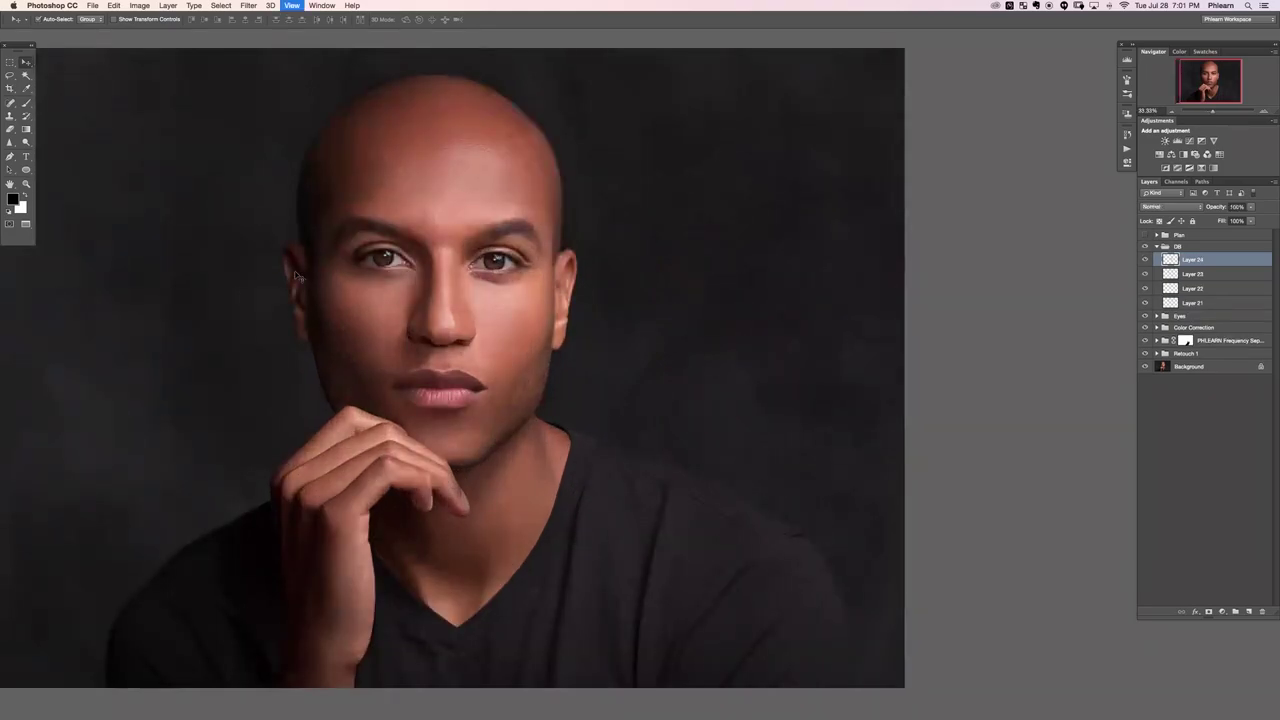
{"action": "key", "text": "super+equal"}
{"action": "key", "text": "b"}
{"action": "left_click_drag", "start_coordinate": [488, 485], "coordinate": [800, 513]}
{"action": "mouse_move", "coordinate": [677, 457]}
{"action": "left_mouse_down"}
{"action": "mouse_move", "coordinate": [614, 452]}
{"action": "mouse_move", "coordinate": [646, 460]}
{"action": "left_mouse_up"}
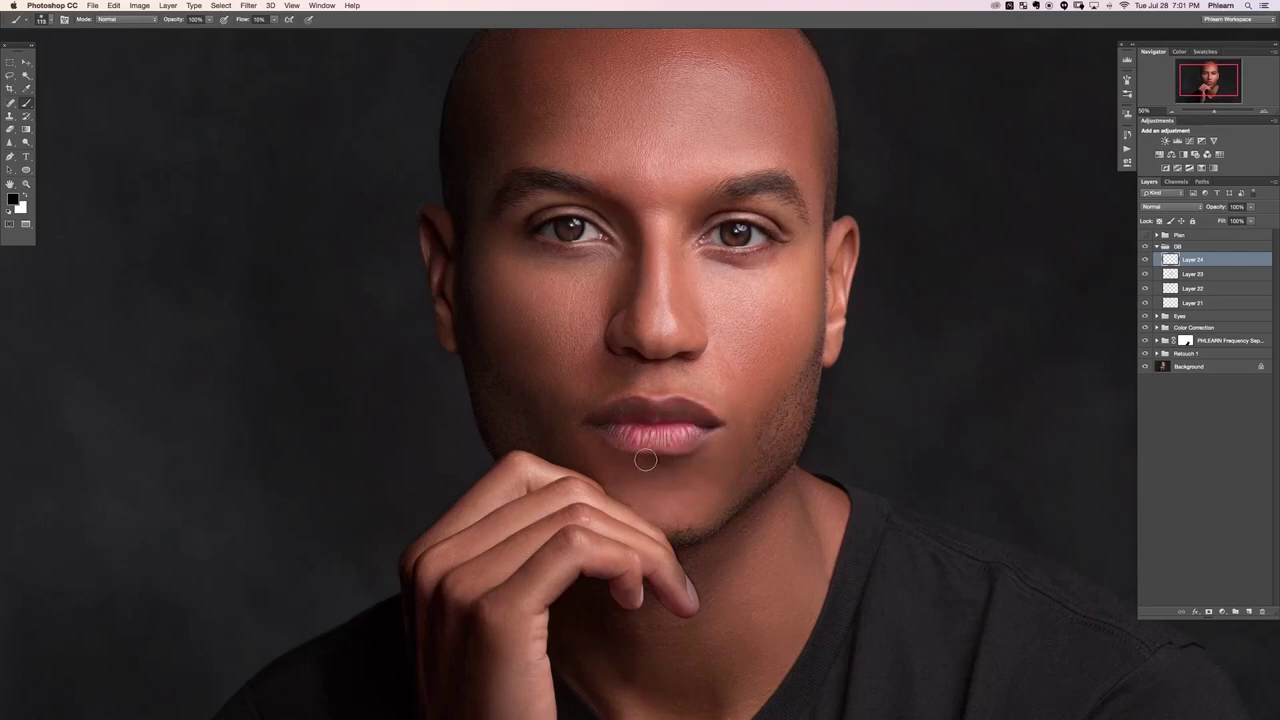
{"action": "left_click", "coordinate": [1170, 206]}
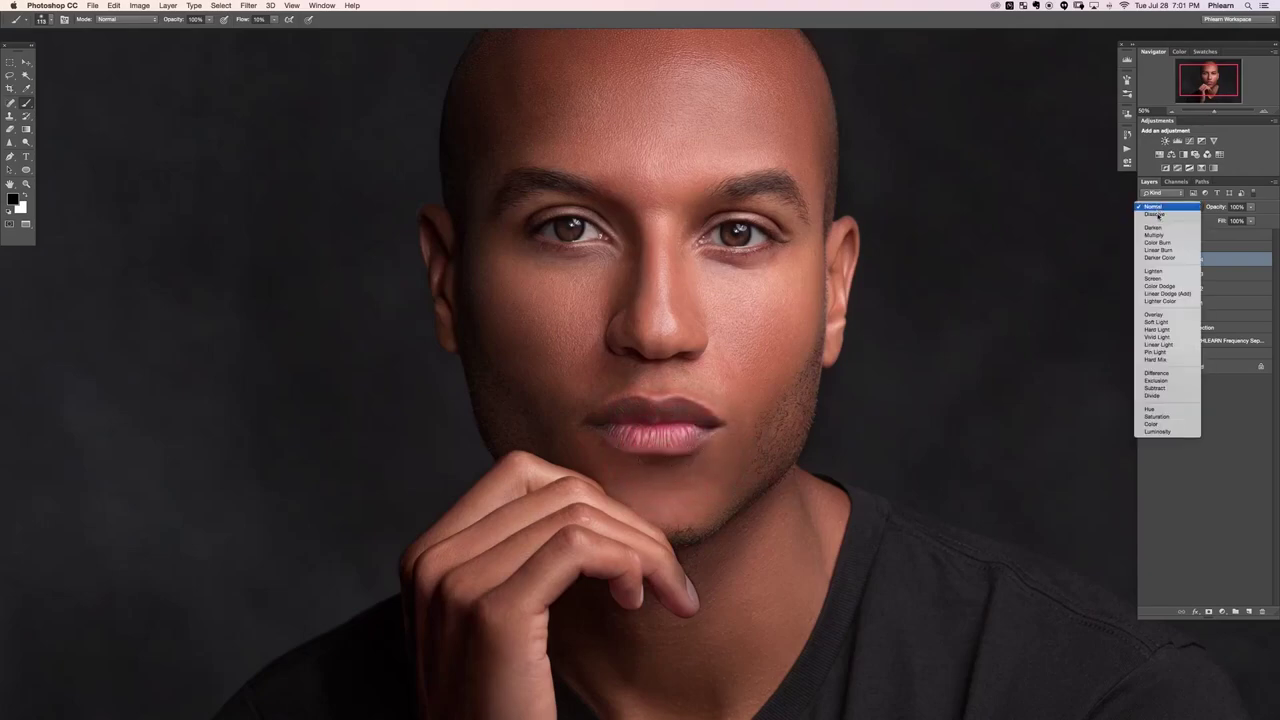
{"action": "left_click", "coordinate": [1165, 324]}
{"action": "mouse_move", "coordinate": [698, 449]}
{"action": "left_mouse_down"}
{"action": "mouse_move", "coordinate": [645, 460]}
{"action": "mouse_move", "coordinate": [668, 456]}
{"action": "mouse_move", "coordinate": [676, 470]}
{"action": "left_mouse_up"}
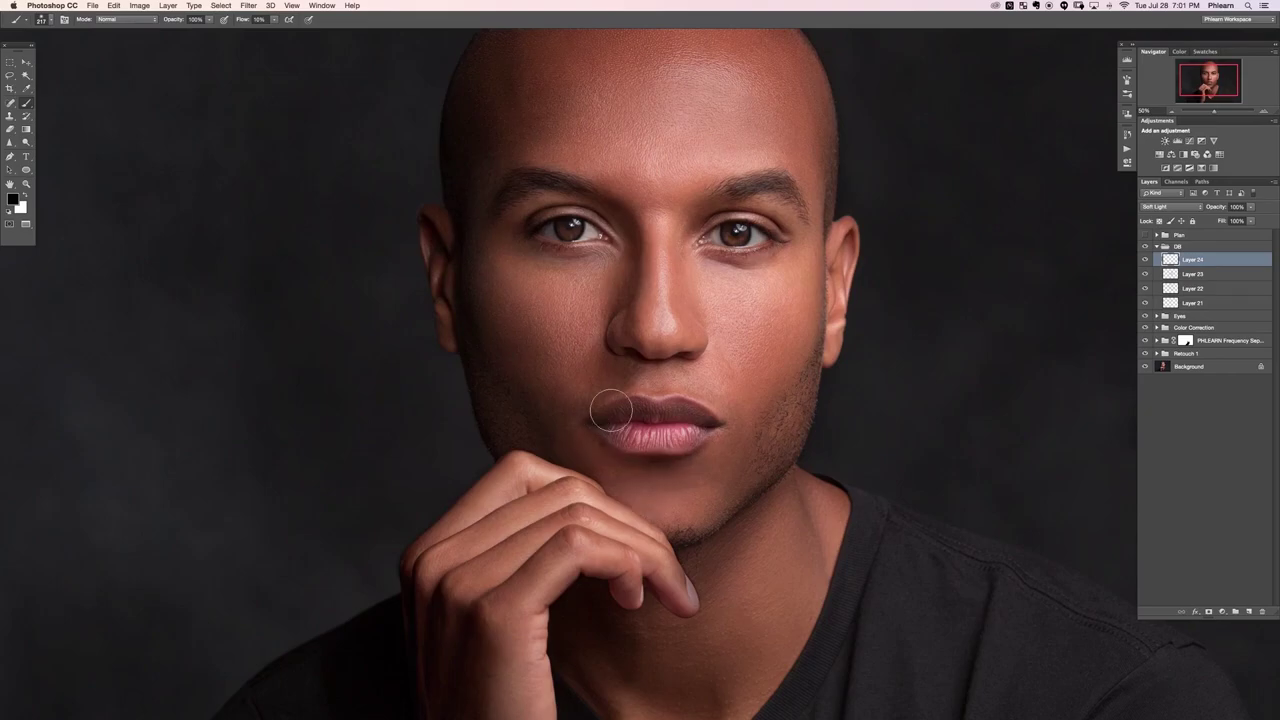
Step: Toggle the visibility of Layer 24 and Layer 23 to compare the portrait with and without their dodging and burning
{"action": "key", "text": "super+minus"}
{"action": "key", "text": "super+minus"}
{"action": "left_click_drag", "start_coordinate": [728, 388], "coordinate": [688, 388]}
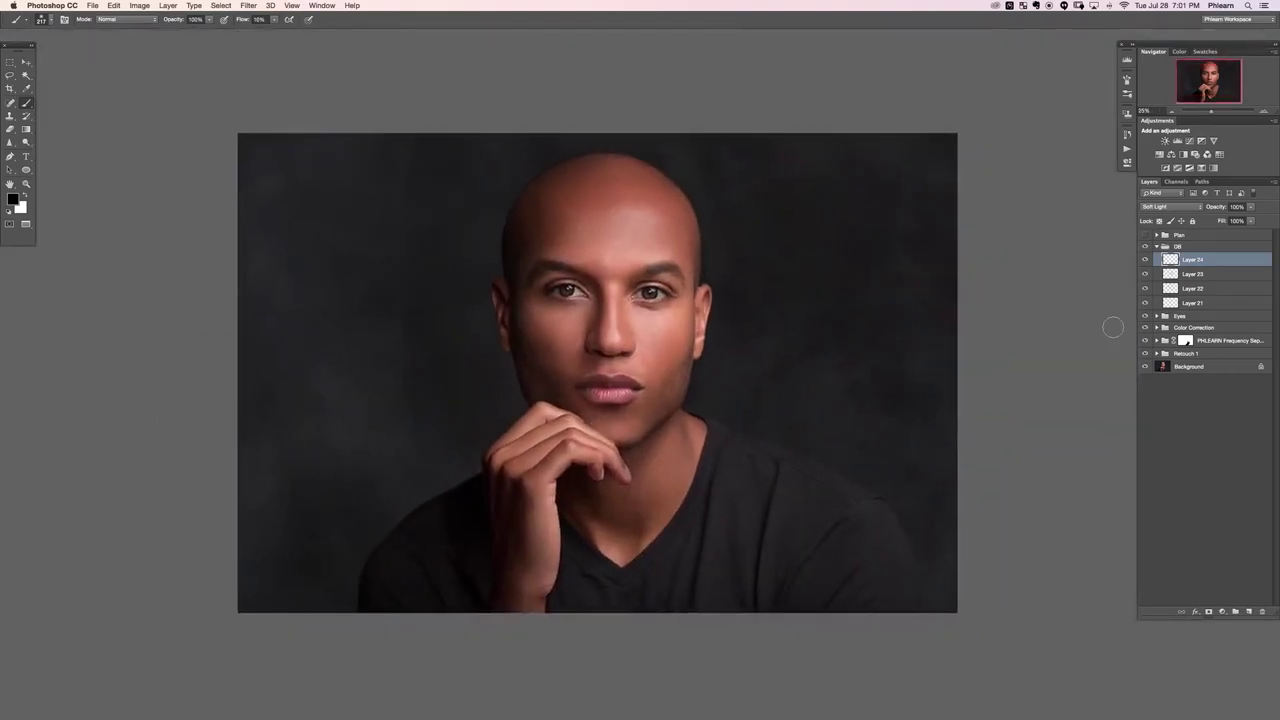
{"action": "left_click", "coordinate": [1145, 259]}
{"action": "left_click", "coordinate": [1146, 274]}
{"action": "left_click", "coordinate": [1146, 274]}
{"action": "left_click", "coordinate": [1146, 274]}
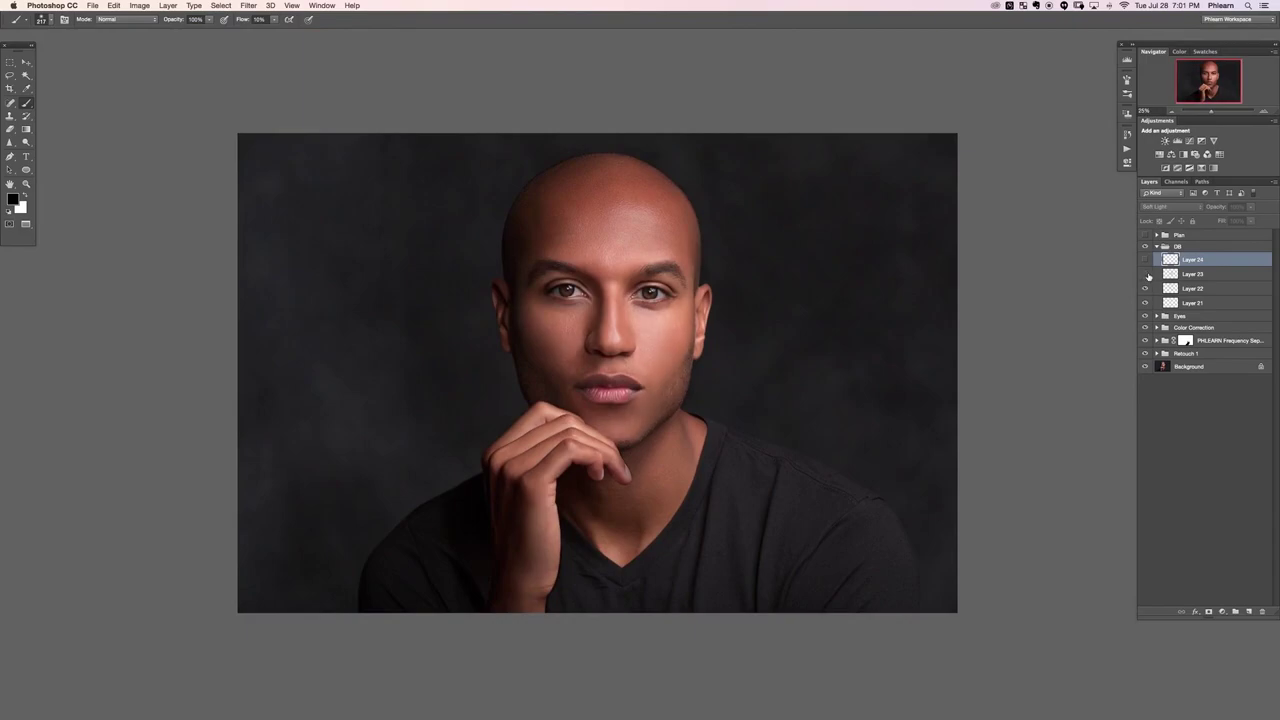
{"action": "left_click", "coordinate": [1146, 274]}
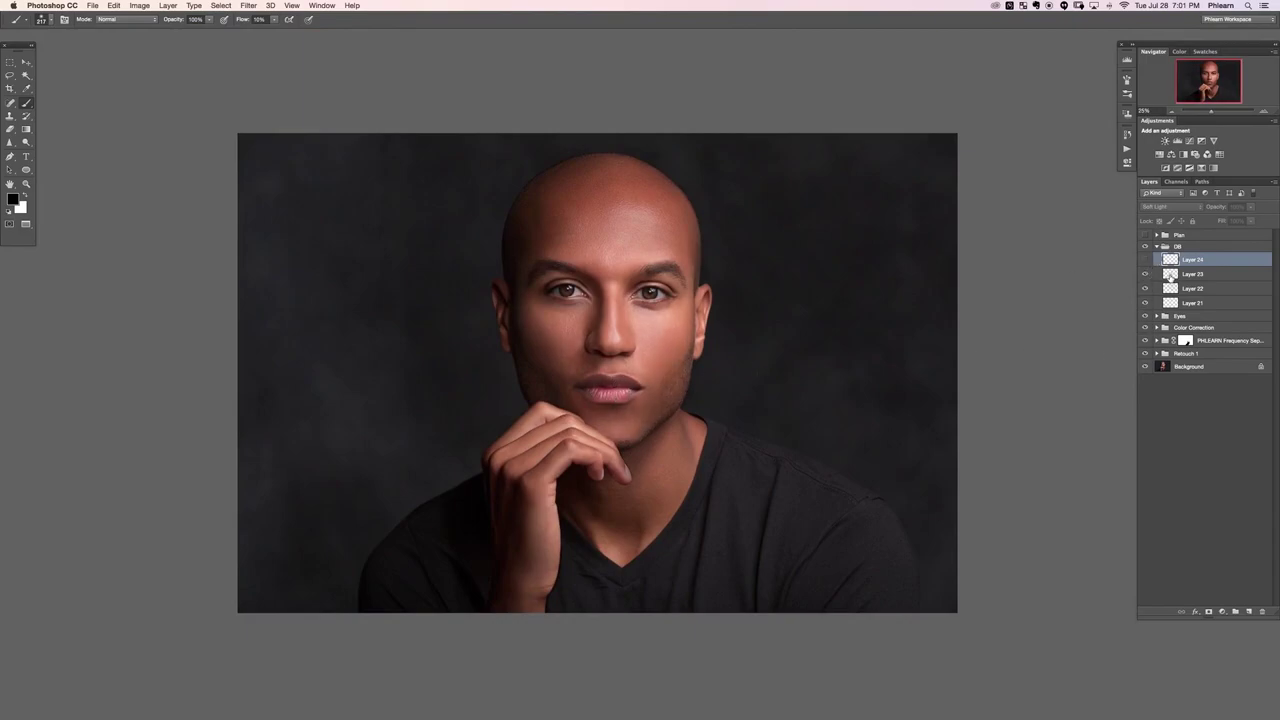
{"action": "left_click", "coordinate": [1146, 259]}
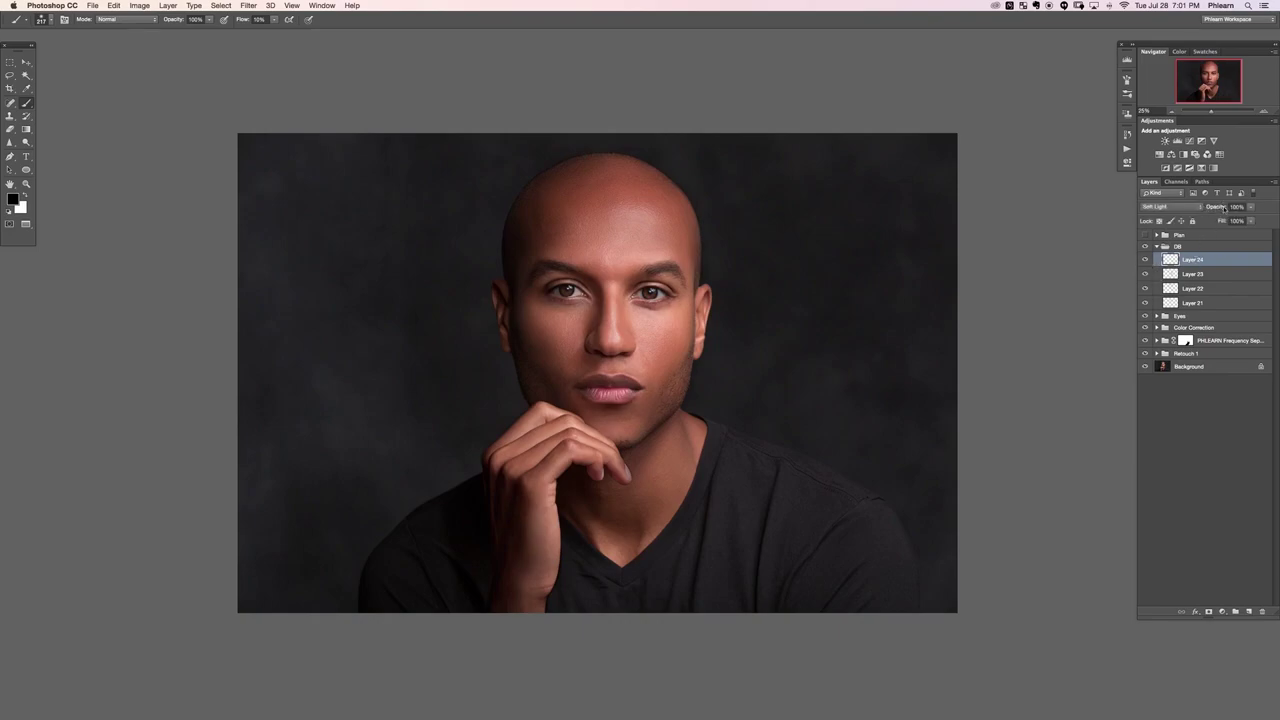
Step: Brighten the edge of the upper lip with small white brush strokes on Layer 24
{"action": "left_click_drag", "start_coordinate": [1219, 207], "coordinate": [1216, 207]}
{"action": "mouse_move", "coordinate": [604, 412]}
{"action": "left_mouse_down"}
{"action": "mouse_move", "coordinate": [632, 460]}
{"action": "mouse_move", "coordinate": [646, 452]}
{"action": "mouse_move", "coordinate": [619, 433]}
{"action": "mouse_move", "coordinate": [620, 412]}
{"action": "mouse_move", "coordinate": [592, 406]}
{"action": "mouse_move", "coordinate": [649, 398]}
{"action": "mouse_move", "coordinate": [611, 394]}
{"action": "left_mouse_up"}
{"action": "key", "text": "super+plus"}
{"action": "key", "text": "x"}
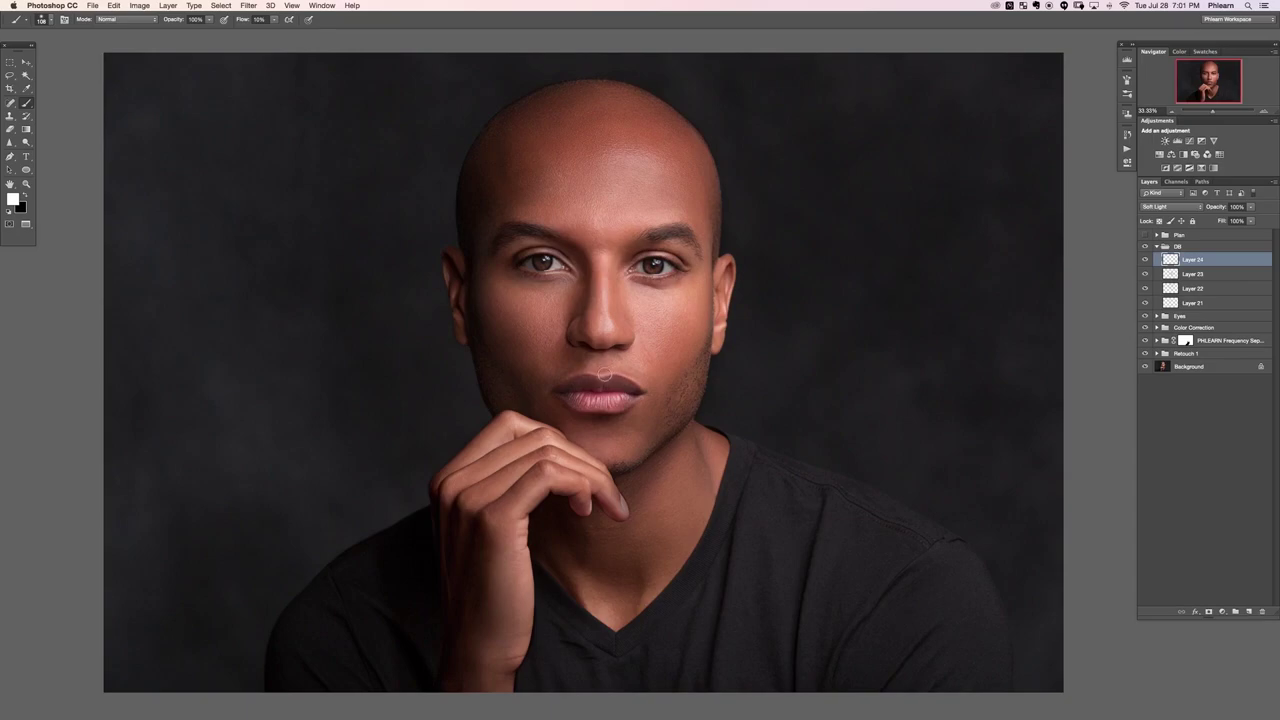
{"action": "left_click_drag", "start_coordinate": [625, 371], "coordinate": [612, 368]}
{"action": "left_click_drag", "start_coordinate": [590, 376], "coordinate": [586, 372]}
{"action": "key", "text": "x"}
Step: Compare the lips with Layer 24 hidden and shown, and lower the layer's opacity to 80%
{"action": "key", "text": "super+minus"}
{"action": "left_click_drag", "start_coordinate": [554, 414], "coordinate": [506, 415]}
{"action": "key", "text": "super+comma"}
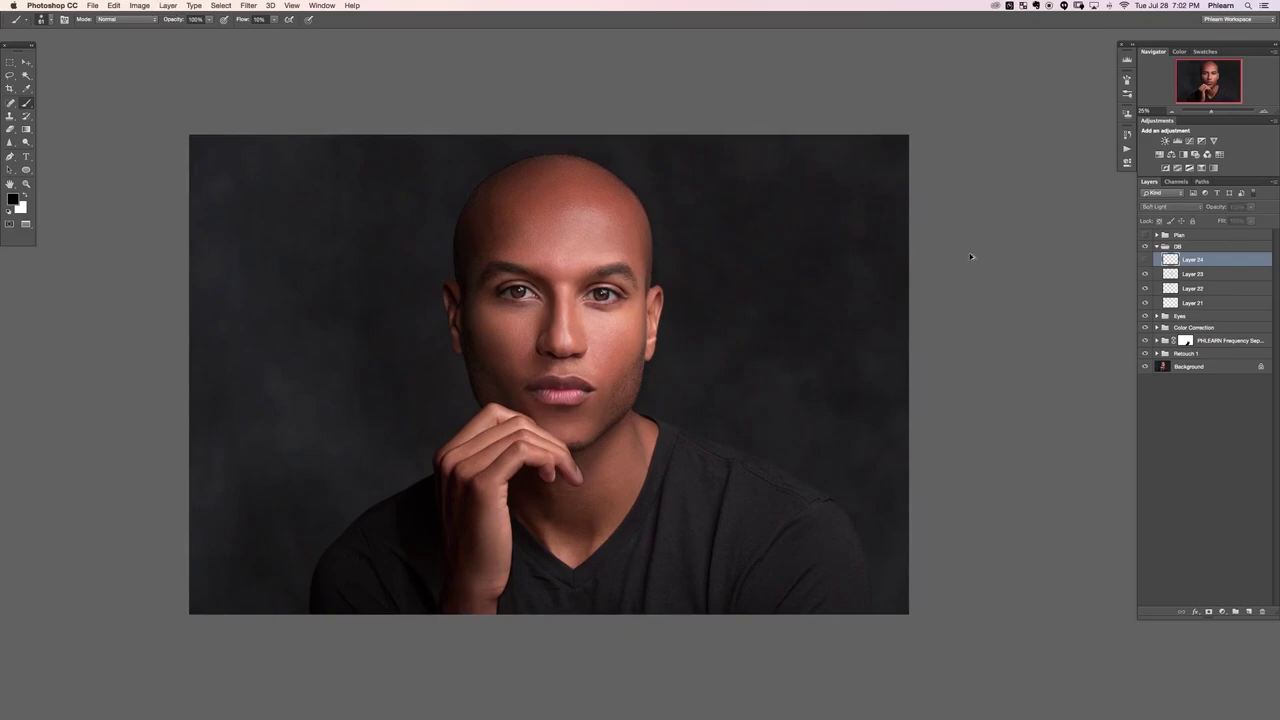
{"action": "key", "text": "super+comma"}
{"action": "key", "text": "super+comma"}
{"action": "key", "text": "super+comma"}
{"action": "key", "text": "super+comma"}
{"action": "key", "text": "super+comma"}
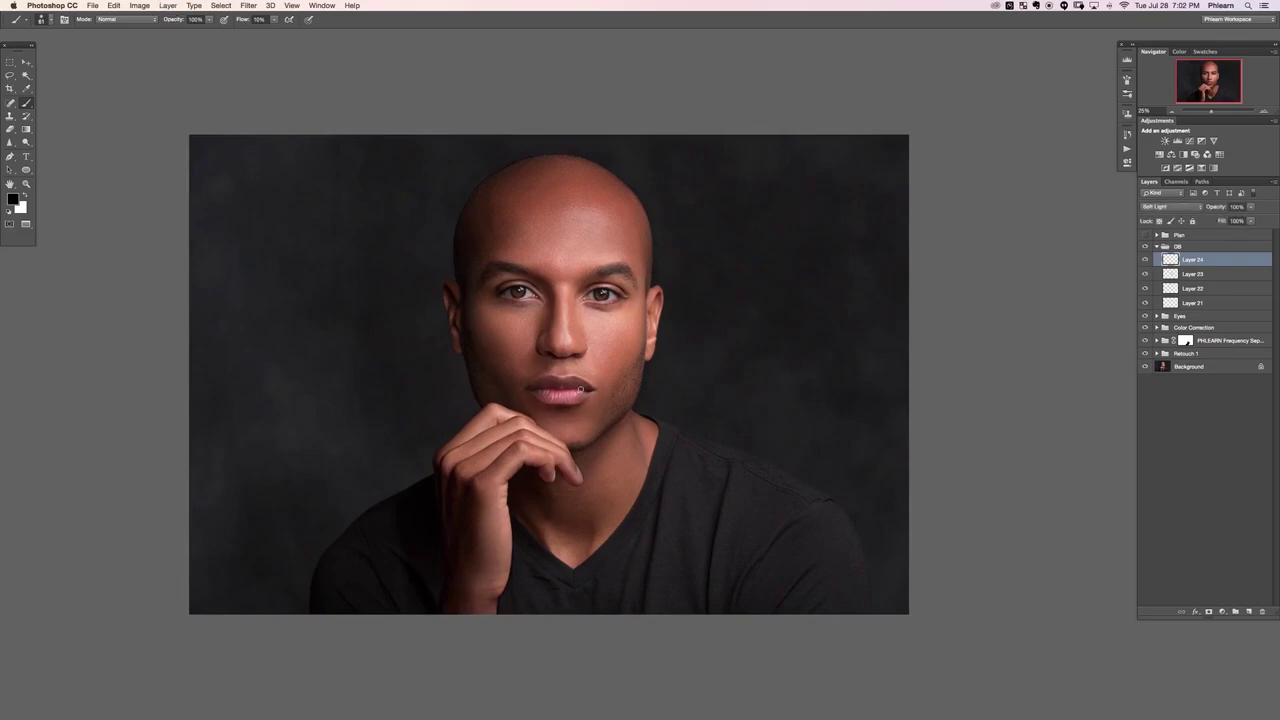
{"action": "key", "text": "v"}
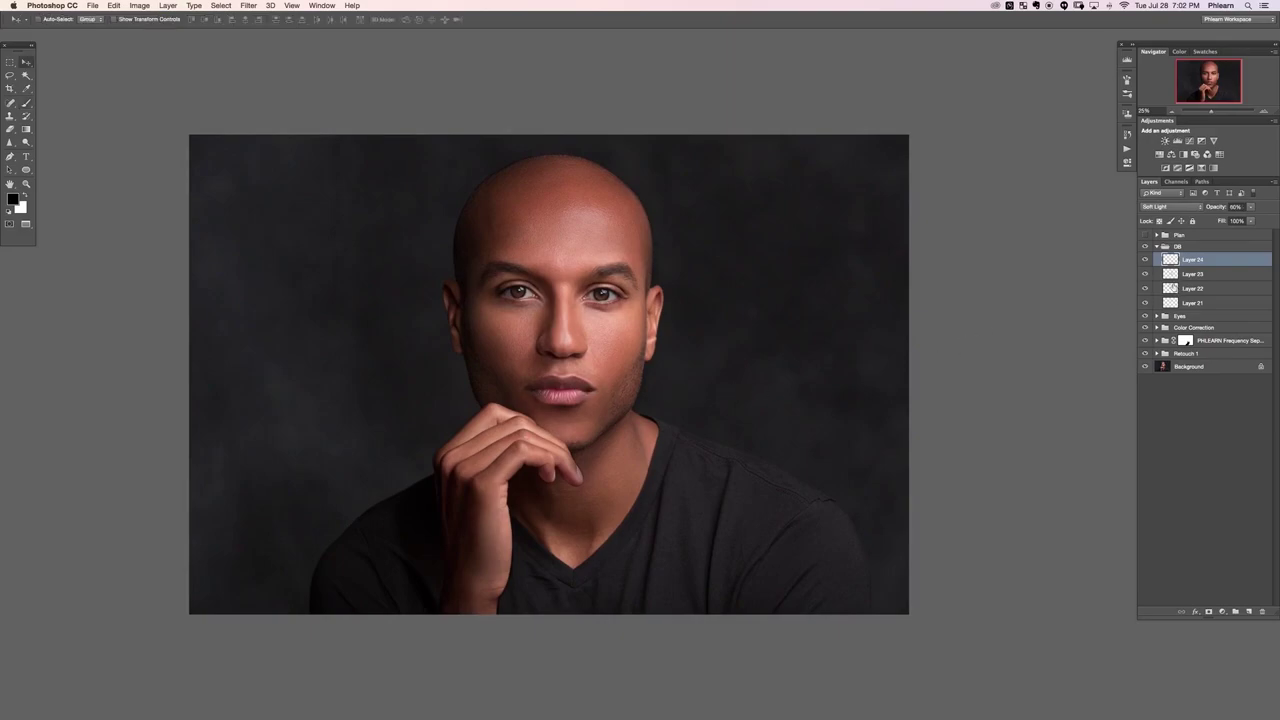
Step: Hide and show Layer 23, Layer 22 and Layer 21 one after another to review each layer's contribution
{"action": "left_click", "coordinate": [1146, 274]}
{"action": "left_click", "coordinate": [1146, 274]}
{"action": "left_click", "coordinate": [1200, 275]}
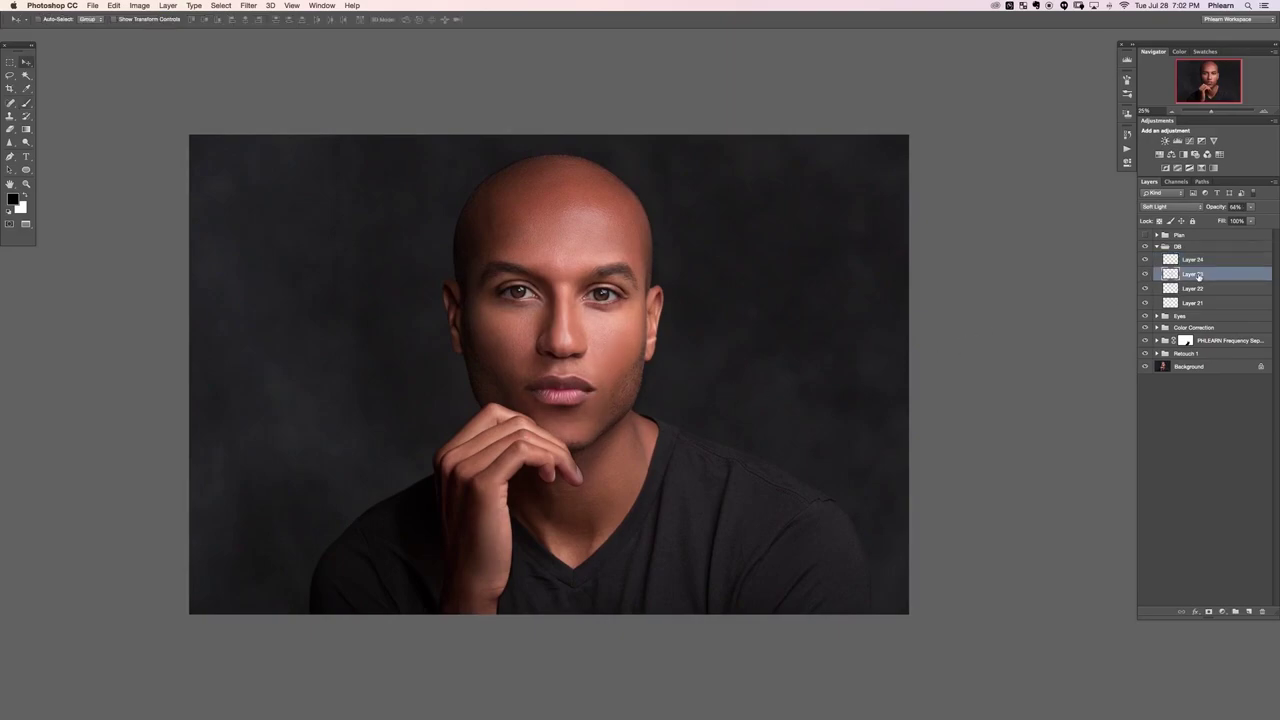
{"action": "left_click", "coordinate": [1145, 289]}
{"action": "left_click", "coordinate": [1146, 289]}
{"action": "left_click", "coordinate": [1145, 304]}
{"action": "left_click", "coordinate": [1145, 304]}
{"action": "left_click", "coordinate": [1192, 303]}
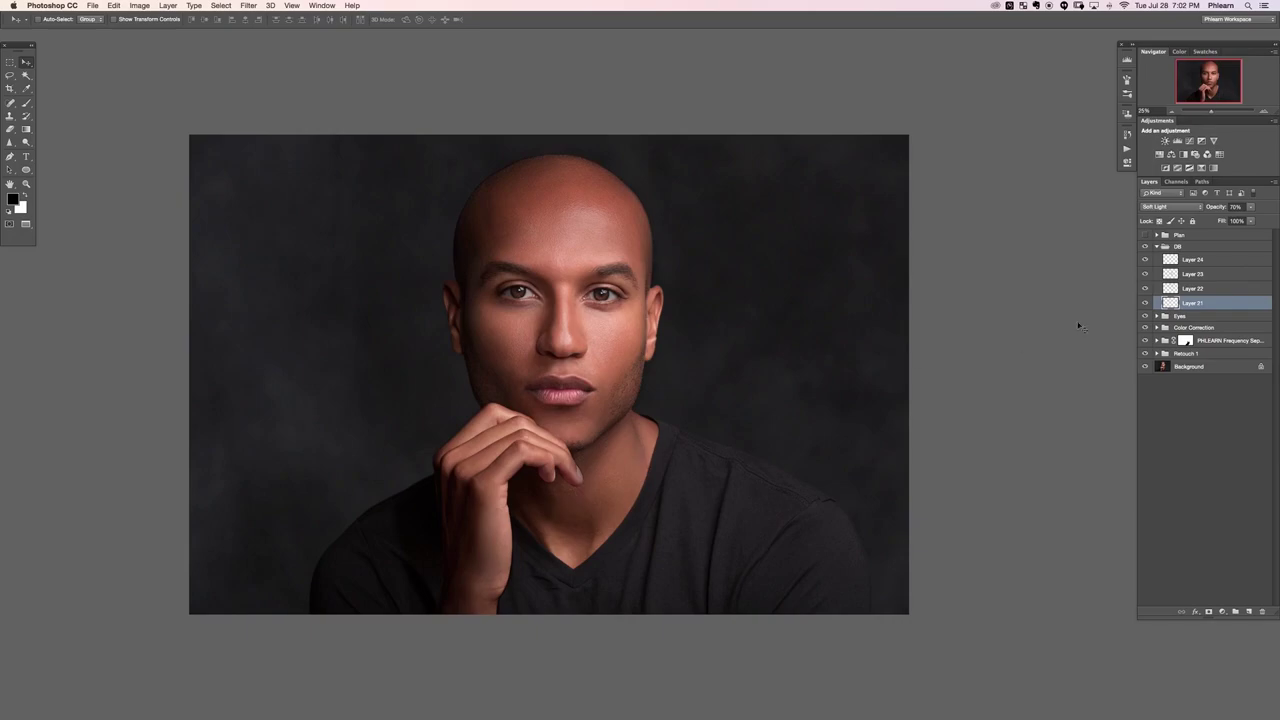
Step: Toggle the whole DB group's visibility repeatedly to compare the portrait before and after the dodging and burning
{"action": "left_click", "coordinate": [1145, 247]}
{"action": "left_click", "coordinate": [1145, 247]}
{"action": "left_click", "coordinate": [1145, 247]}
{"action": "left_click", "coordinate": [1145, 247]}
{"action": "left_click", "coordinate": [1145, 247]}
{"action": "left_click", "coordinate": [1146, 248]}
{"action": "left_click", "coordinate": [1146, 248]}
{"action": "left_click", "coordinate": [1146, 248]}
{"action": "left_click", "coordinate": [1146, 248]}
{"action": "left_click", "coordinate": [1146, 248]}
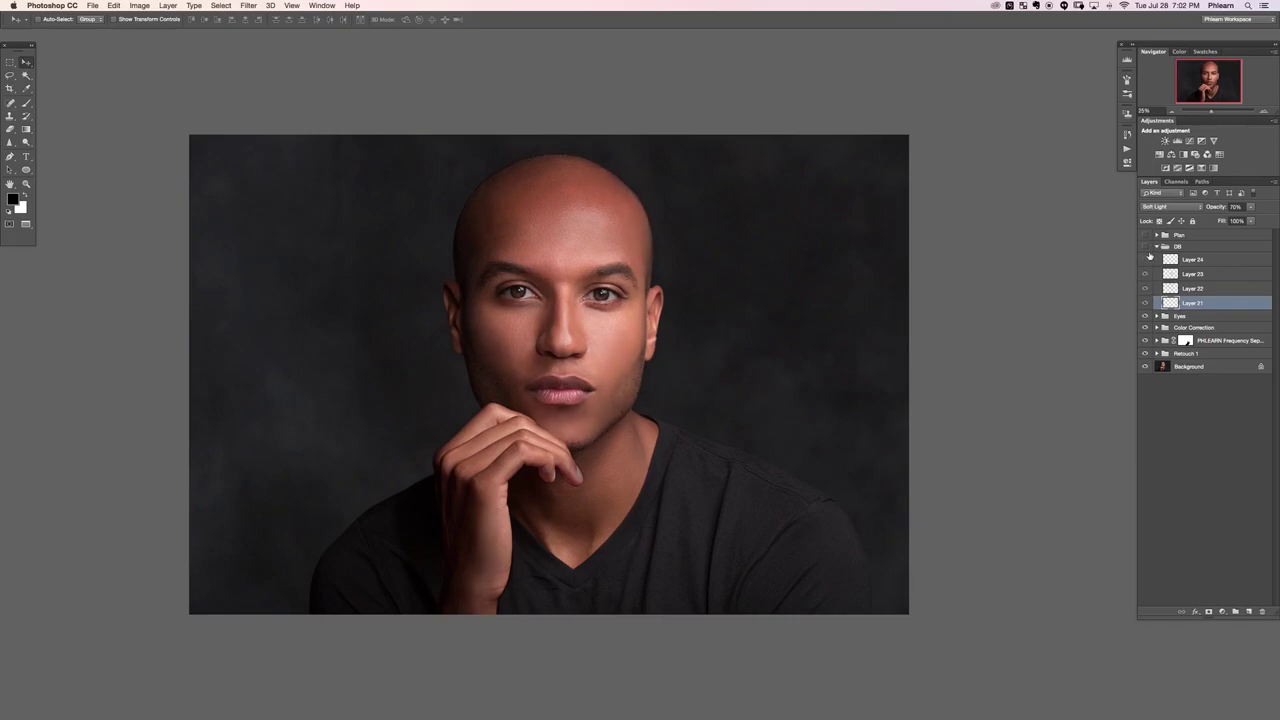
{"action": "left_click", "coordinate": [1146, 252]}
{"action": "left_click", "coordinate": [1145, 248]}
{"action": "left_click", "coordinate": [1145, 248]}
{"action": "left_click", "coordinate": [1145, 248]}
{"action": "left_click", "coordinate": [1145, 249]}
{"action": "left_click", "coordinate": [1145, 248]}
{"action": "left_click", "coordinate": [1145, 248]}
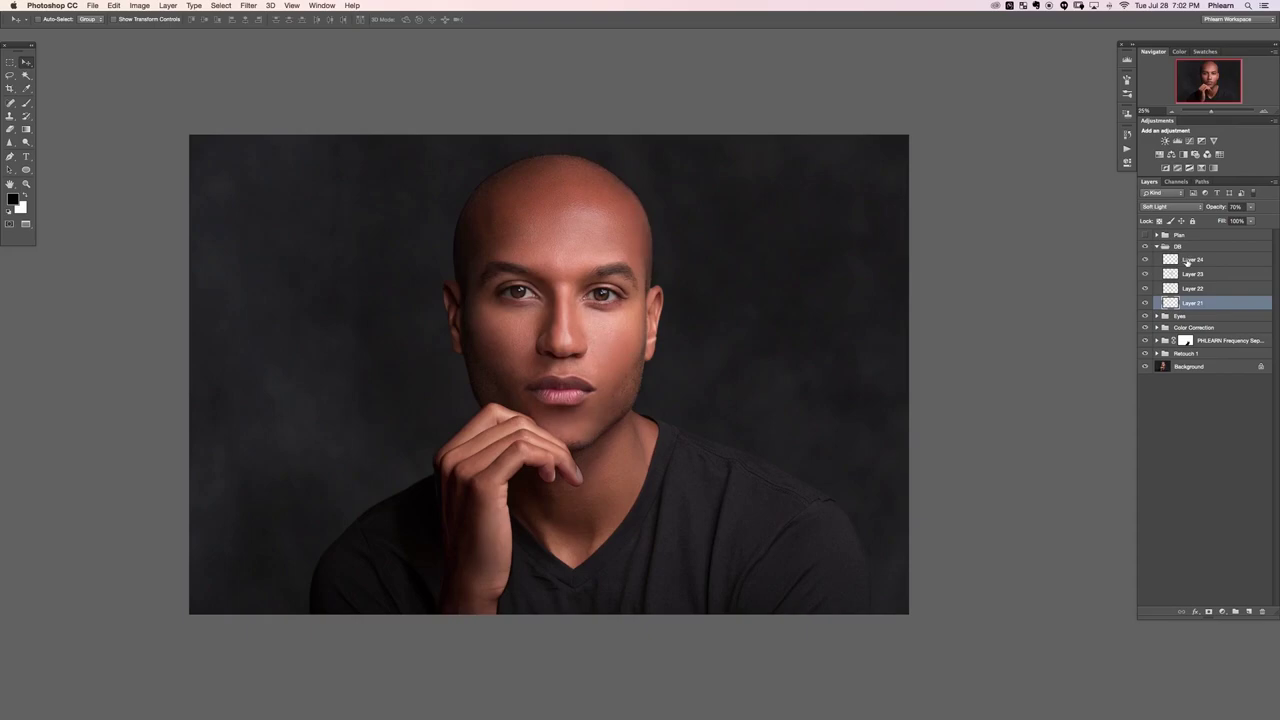
Step: Add a new layer above Layer 24 in the DB group and set its blend mode to Soft Light
{"action": "left_click", "coordinate": [1200, 260]}
{"action": "key", "text": "super+alt+shift+n"}
{"action": "key", "text": "b"}
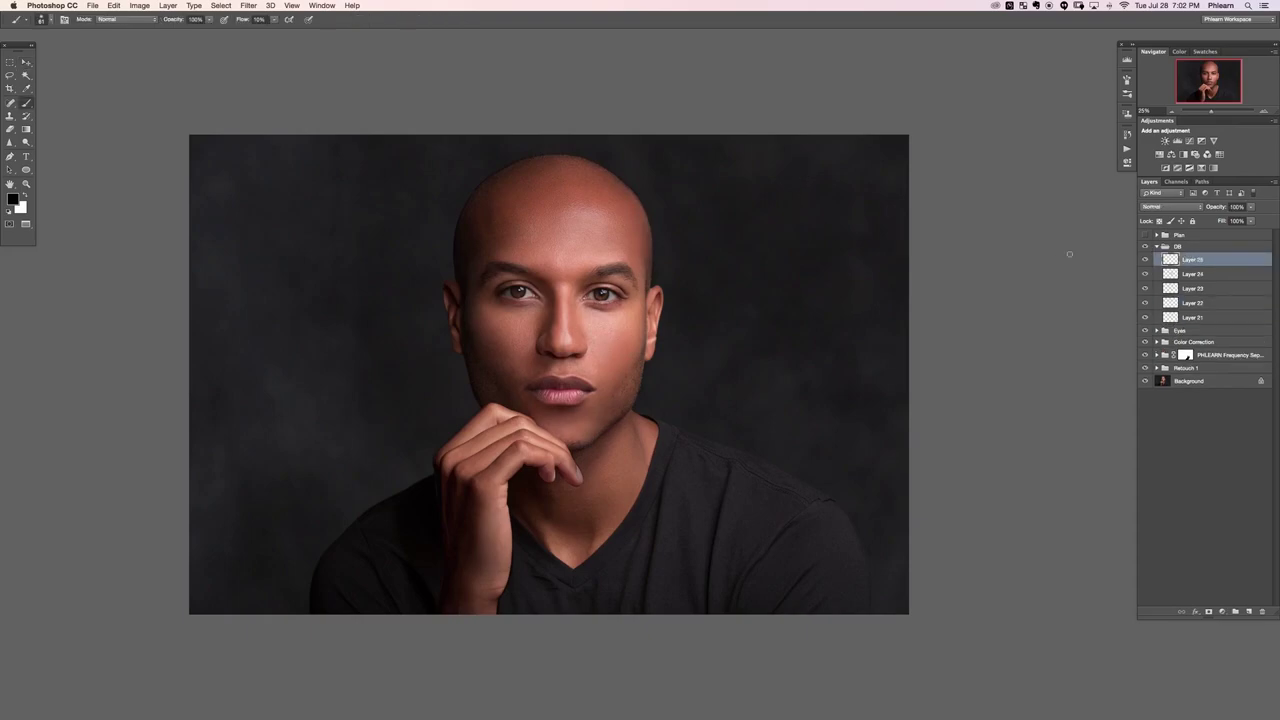
{"action": "left_click", "coordinate": [1155, 207]}
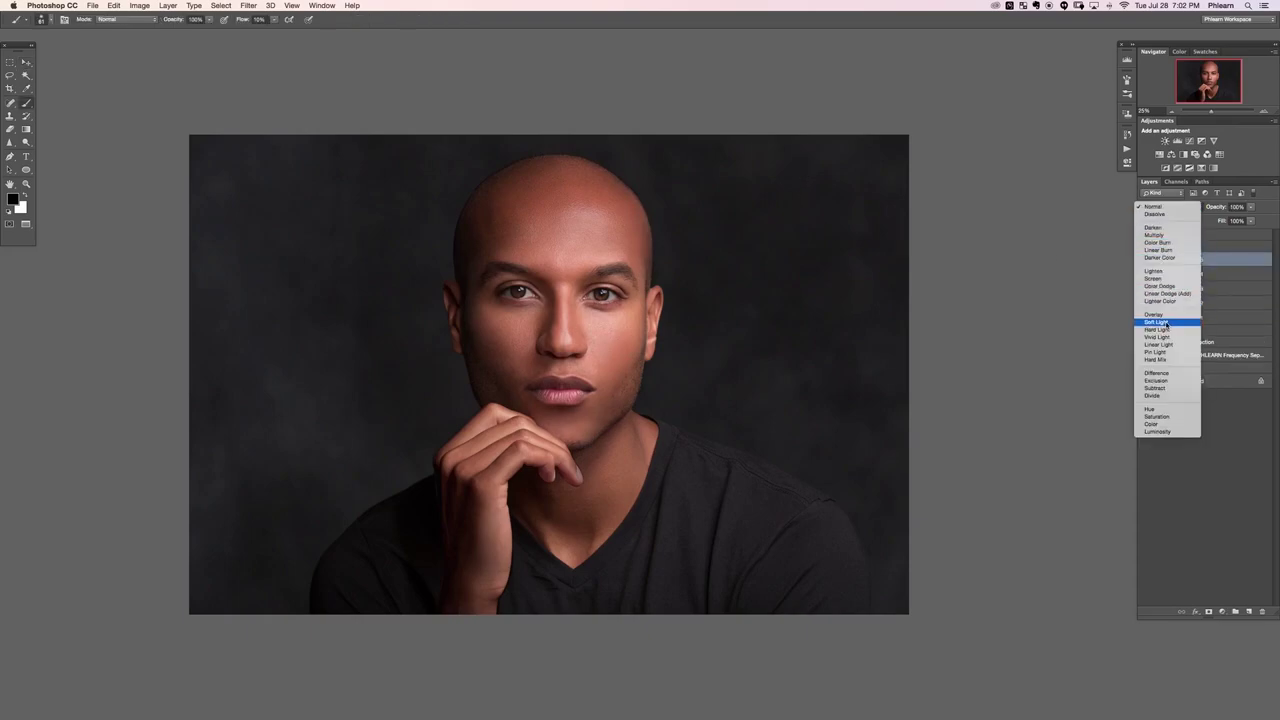
{"action": "left_click", "coordinate": [1168, 324]}
{"action": "left_click", "coordinate": [1180, 207]}
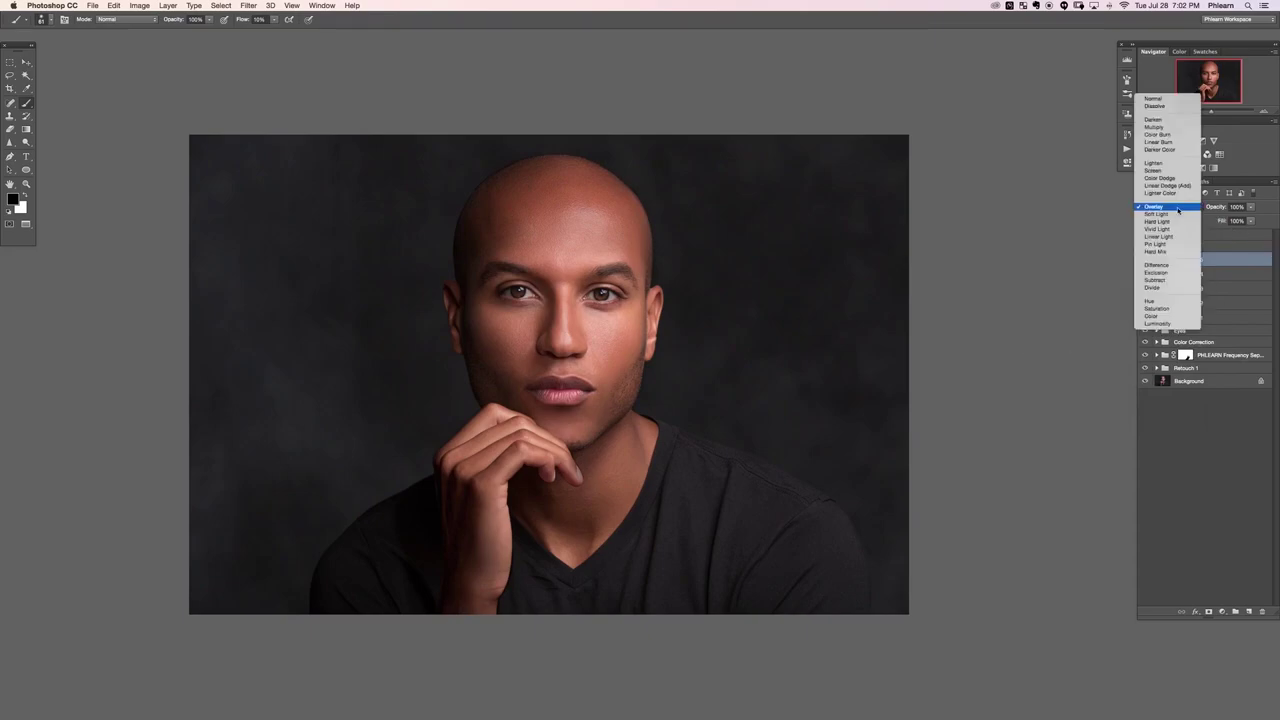
{"action": "left_click", "coordinate": [1178, 214]}
{"action": "scroll", "coordinate": [655, 340], "scroll_direction": "down", "scroll_amount": 2}
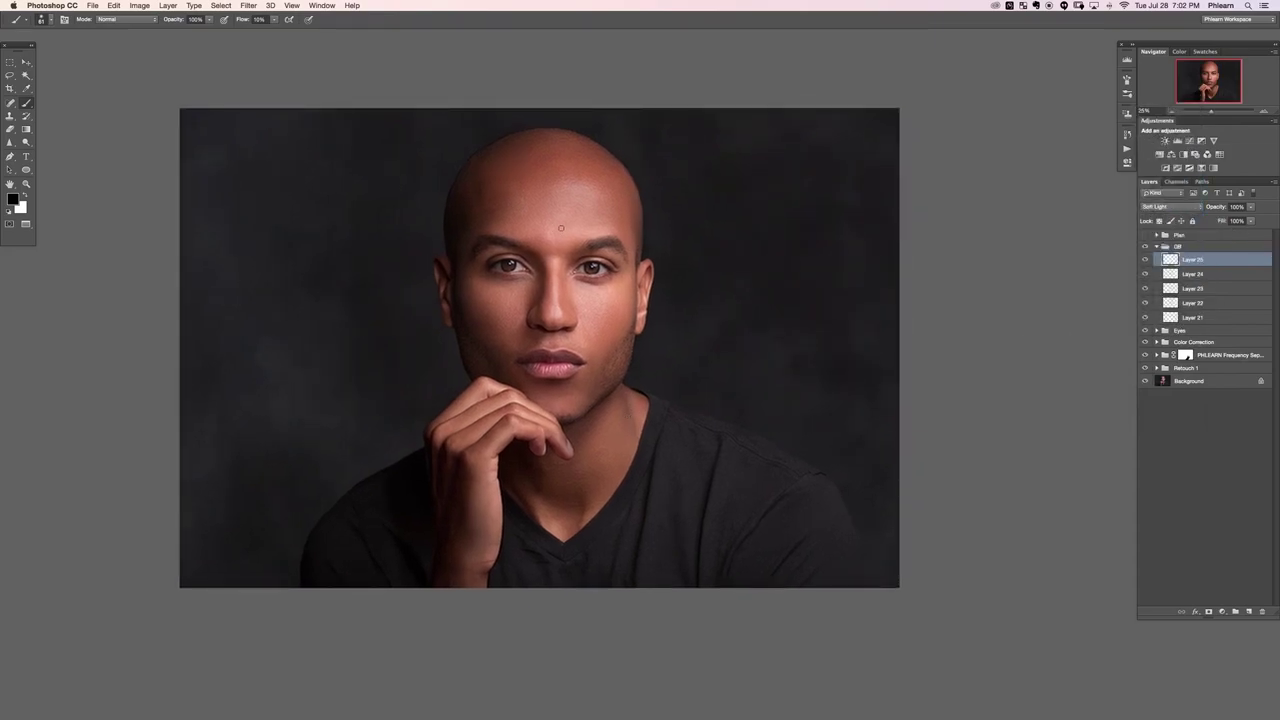
Step: Darken the neck beneath the chin and jaw with black strokes, using a soft brush of about 400 px
{"action": "right_click", "coordinate": [640, 313]}
{"action": "left_click", "coordinate": [668, 278]}
{"action": "key", "text": "Return"}
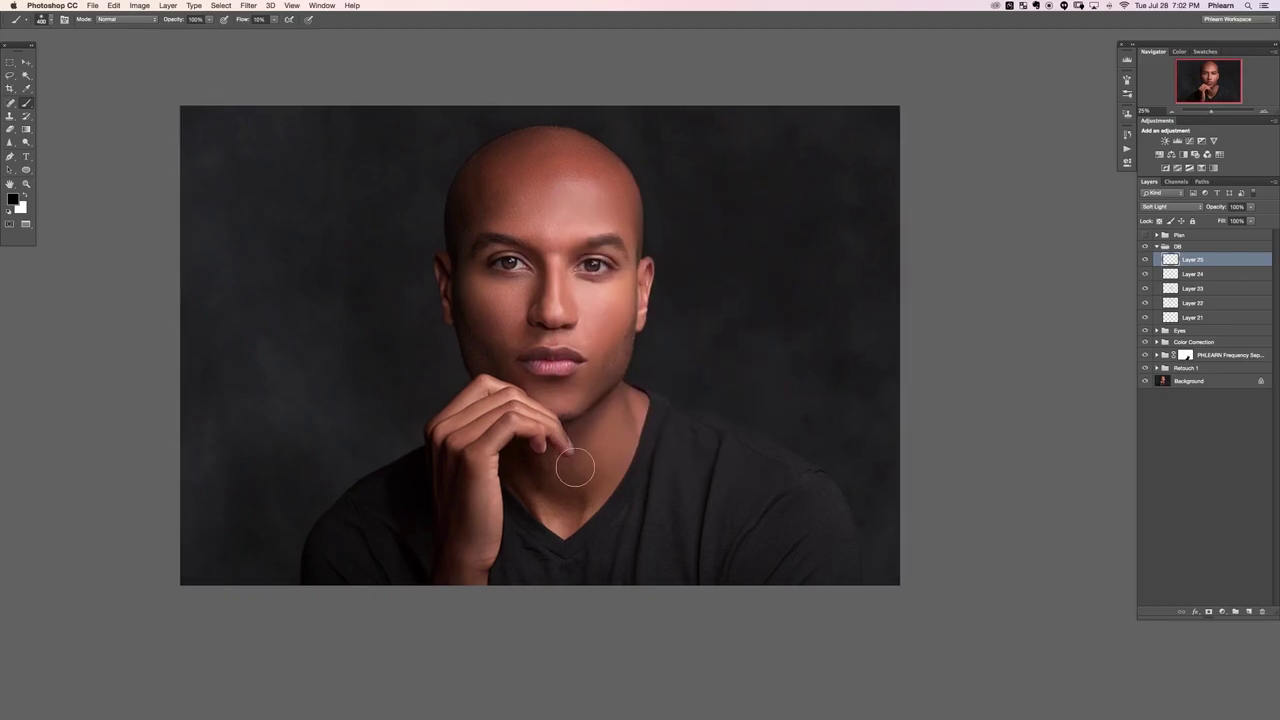
{"action": "key", "text": "x"}
{"action": "key", "text": "x"}
{"action": "left_click_drag", "start_coordinate": [582, 429], "coordinate": [571, 499]}
{"action": "left_click_drag", "start_coordinate": [615, 391], "coordinate": [588, 434]}
{"action": "left_click_drag", "start_coordinate": [639, 366], "coordinate": [605, 406]}
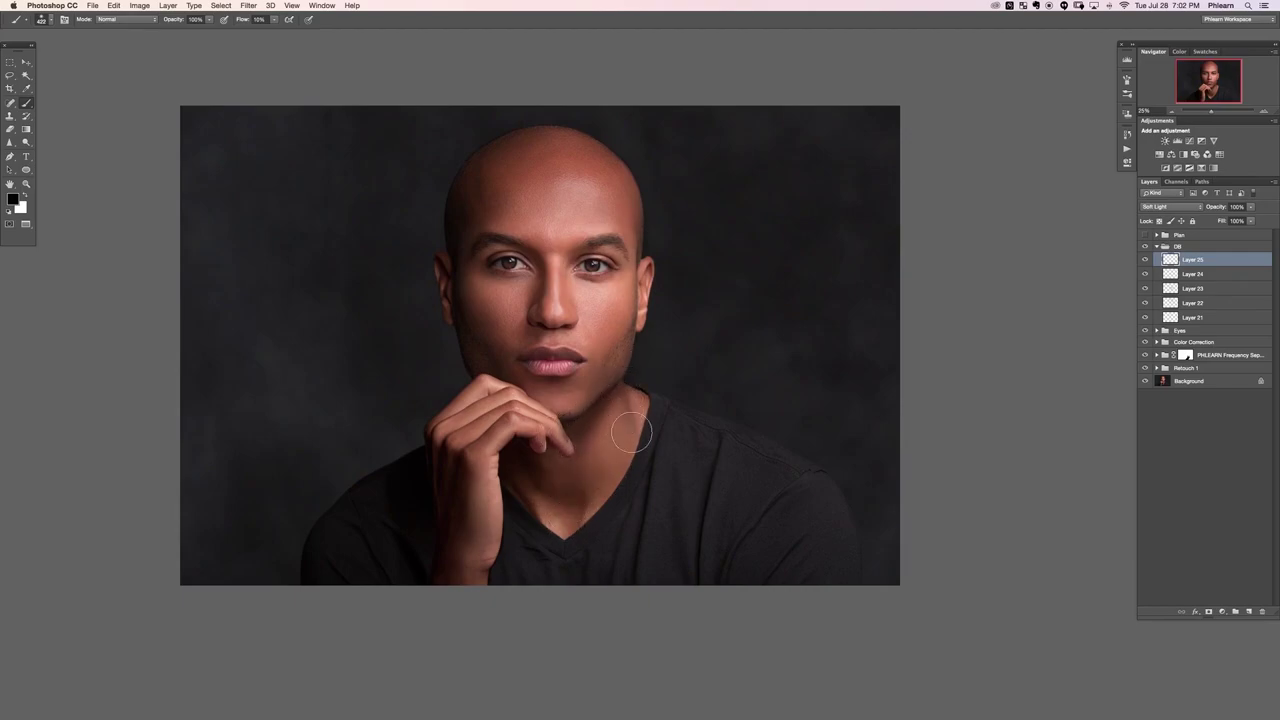
Step: Darken the lower part of the shirt beside the V-neck with a resized soft black brush
{"action": "key", "text": "super+"}
{"action": "key", "text": "super+"}
{"action": "key", "text": "bracketleft"}
{"action": "key", "text": "bracketleft"}
{"action": "key", "text": "bracketleft"}
{"action": "key", "text": "bracketleft"}
{"action": "key", "text": "x"}
{"action": "key", "text": "x"}
{"action": "mouse_move", "coordinate": [707, 518]}
{"action": "left_mouse_down"}
{"action": "mouse_move", "coordinate": [662, 473]}
{"action": "mouse_move", "coordinate": [764, 521]}
{"action": "left_mouse_up"}
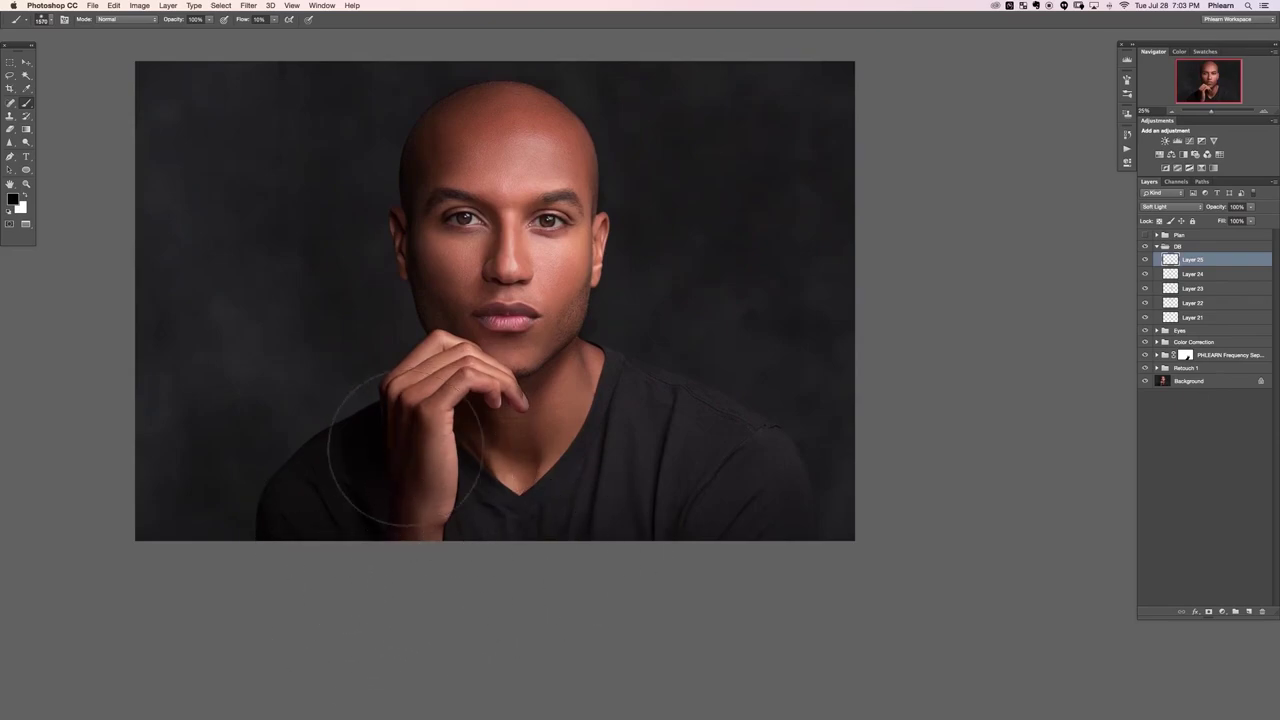
Step: Brighten the back of the hand near the wrist with a smaller soft white brush
{"action": "key", "text": "bracketleft"}
{"action": "key", "text": "bracketleft"}
{"action": "key", "text": "bracketleft"}
{"action": "key", "text": "bracketleft"}
{"action": "key", "text": "x"}
{"action": "mouse_move", "coordinate": [407, 427]}
{"action": "left_mouse_down"}
{"action": "mouse_move", "coordinate": [414, 457]}
{"action": "mouse_move", "coordinate": [397, 429]}
{"action": "mouse_move", "coordinate": [414, 437]}
{"action": "left_mouse_up"}
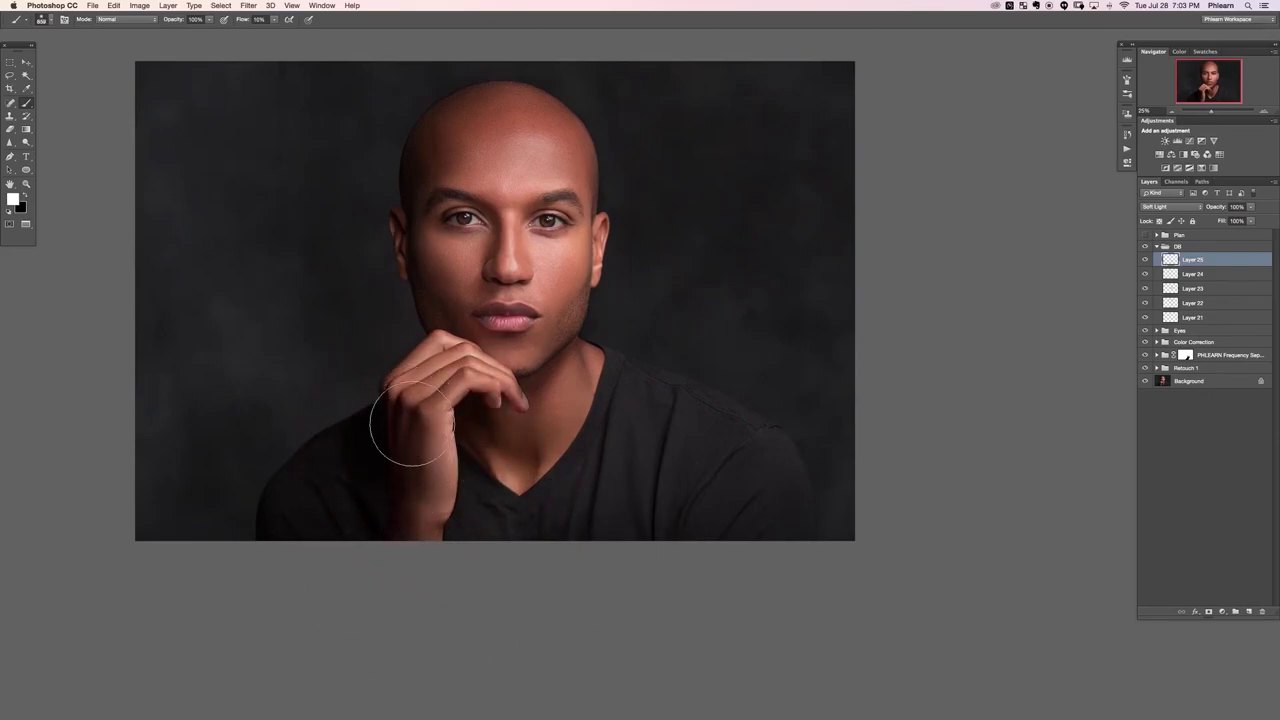
Step: Burn the fingers and knuckles under the chin with black strokes from a smaller brush
{"action": "key", "text": "bracketleft"}
{"action": "key", "text": "x"}
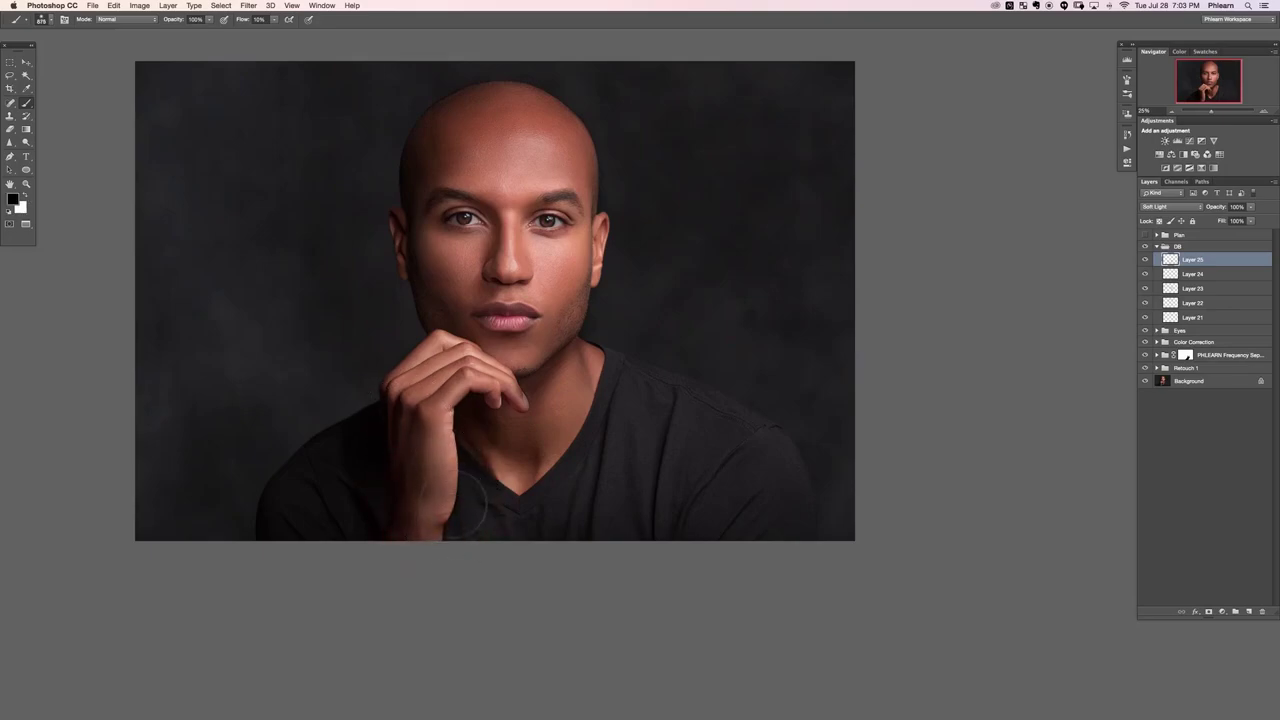
{"action": "mouse_move", "coordinate": [470, 391]}
{"action": "left_mouse_down"}
{"action": "mouse_move", "coordinate": [449, 400]}
{"action": "mouse_move", "coordinate": [490, 376]}
{"action": "left_mouse_up"}
{"action": "key", "text": "x"}
{"action": "key", "text": "x"}
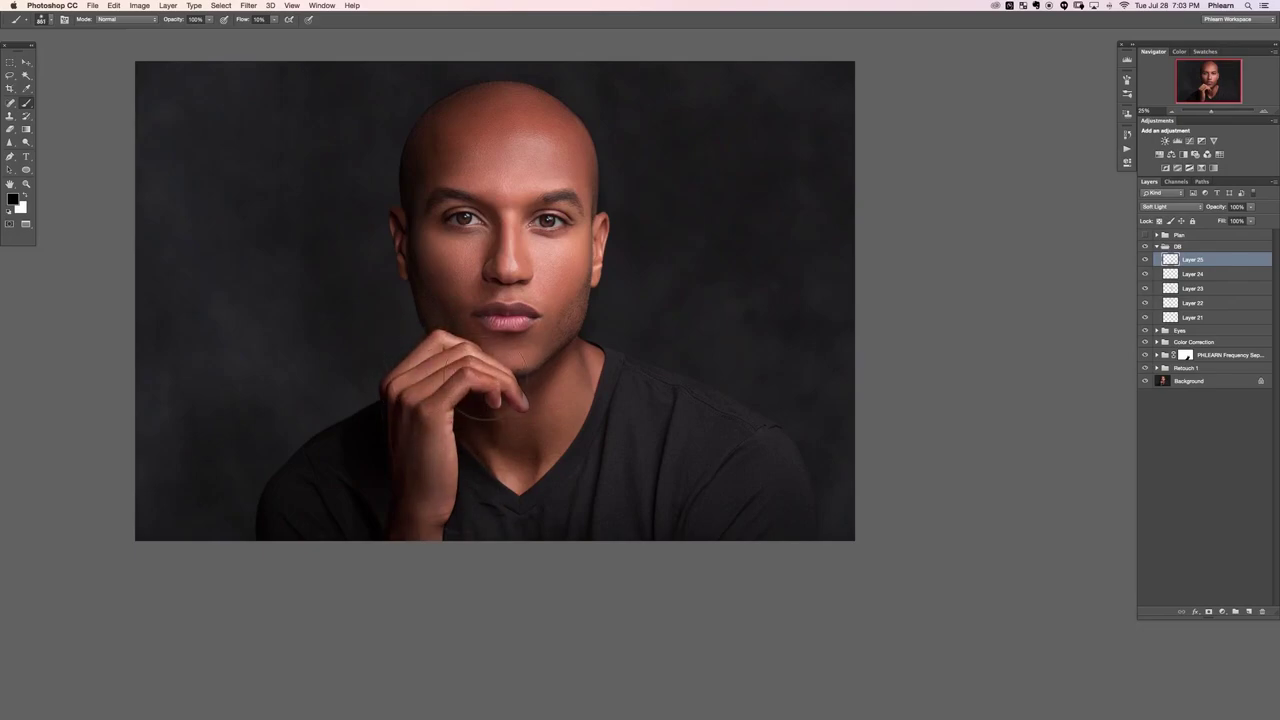
{"action": "left_click_drag", "start_coordinate": [456, 356], "coordinate": [416, 356]}
{"action": "left_click_drag", "start_coordinate": [453, 341], "coordinate": [433, 341]}
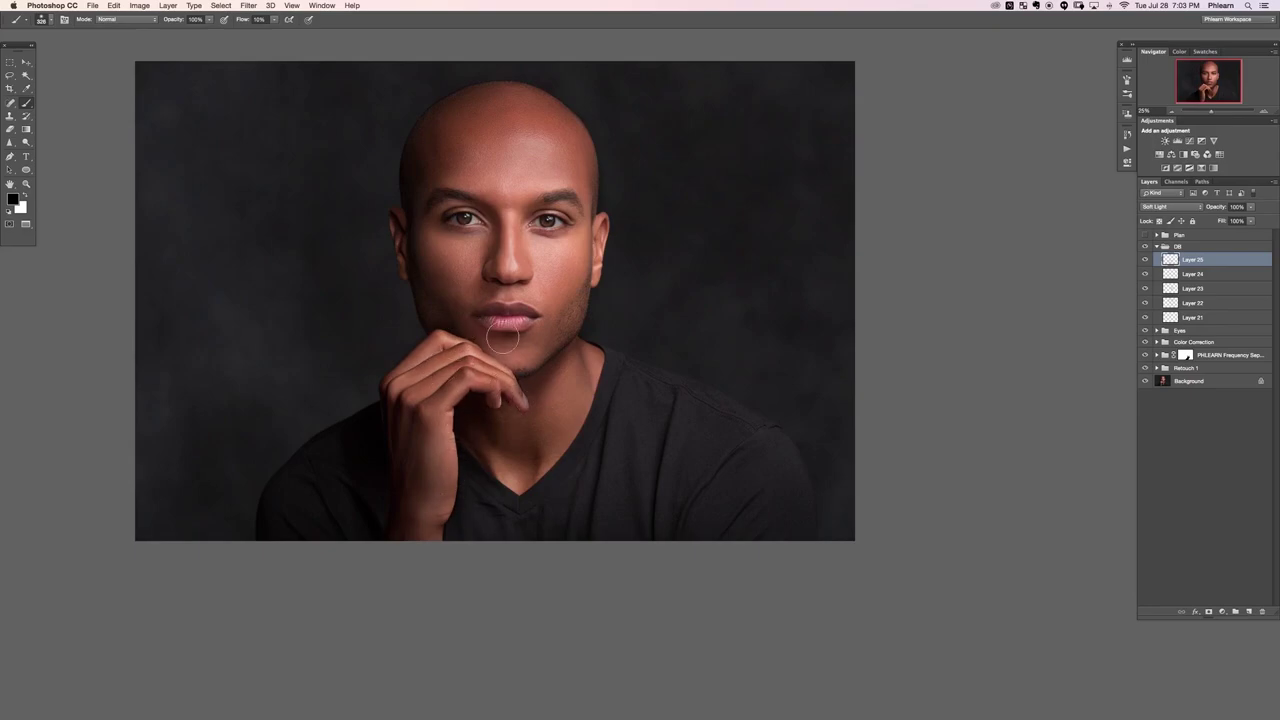
Step: Toggle the Eyes, Color Correction and PHLEARN Frequency Separation groups in turn to check what each one changes
{"action": "left_click", "coordinate": [1144, 331]}
{"action": "left_click", "coordinate": [1144, 331]}
{"action": "left_click", "coordinate": [1145, 344]}
{"action": "left_click", "coordinate": [1145, 344]}
{"action": "left_click", "coordinate": [1145, 356]}
{"action": "left_click", "coordinate": [1145, 356]}
{"action": "left_click", "coordinate": [1145, 356]}
{"action": "left_click", "coordinate": [1145, 356]}
{"action": "left_click", "coordinate": [1145, 356]}
{"action": "left_click", "coordinate": [1145, 356]}
{"action": "left_click", "coordinate": [1145, 356]}
{"action": "left_click", "coordinate": [1145, 356]}
Step: Collapse the DB group and toggle the DB, Eyes, Color Correction and Frequency Separation groups to compare each retouching stage
{"action": "left_click", "coordinate": [1158, 247]}
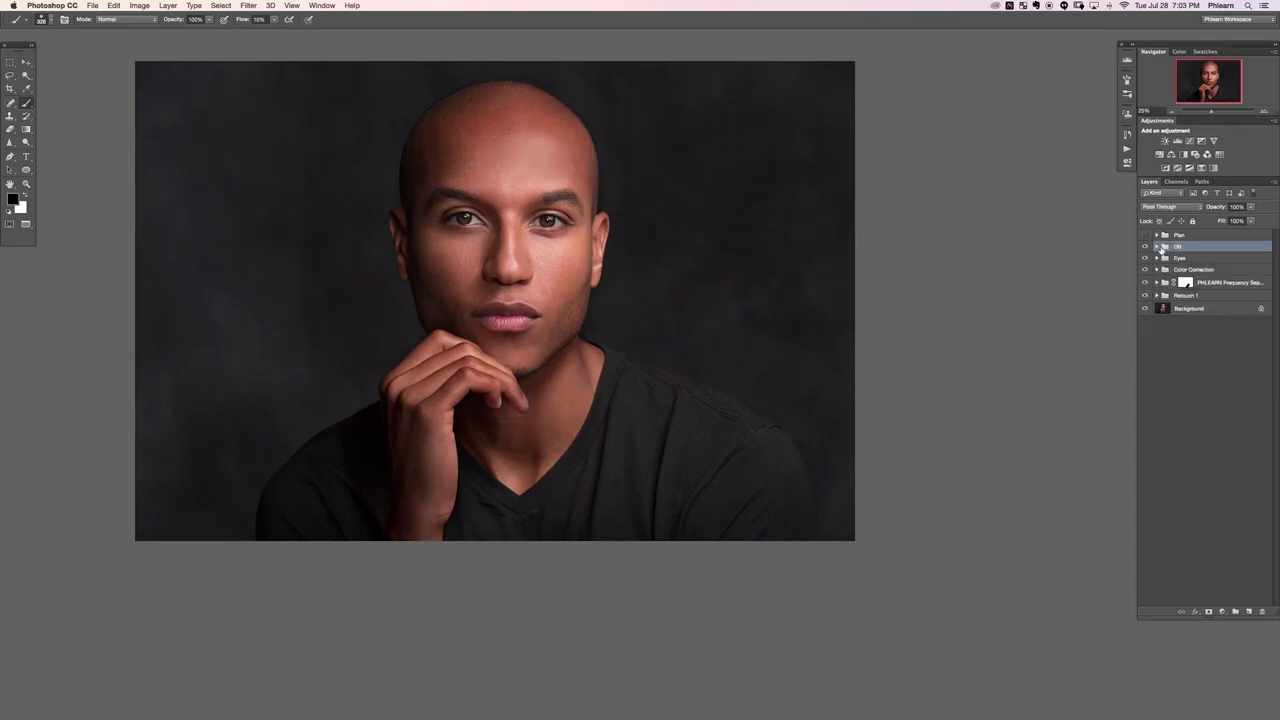
{"action": "left_click", "coordinate": [1145, 246]}
{"action": "left_click", "coordinate": [1145, 246]}
{"action": "left_click", "coordinate": [1145, 246]}
{"action": "left_click", "coordinate": [1145, 246]}
{"action": "left_click", "coordinate": [1145, 246]}
{"action": "left_click", "coordinate": [1145, 246]}
{"action": "left_click", "coordinate": [1145, 246]}
{"action": "left_click", "coordinate": [1145, 246]}
{"action": "left_click", "coordinate": [1145, 258]}
{"action": "left_click", "coordinate": [1145, 258]}
{"action": "left_click", "coordinate": [1145, 258]}
{"action": "left_click", "coordinate": [1145, 258]}
{"action": "left_click", "coordinate": [1145, 270]}
{"action": "left_click", "coordinate": [1145, 270]}
{"action": "left_click", "coordinate": [1145, 270]}
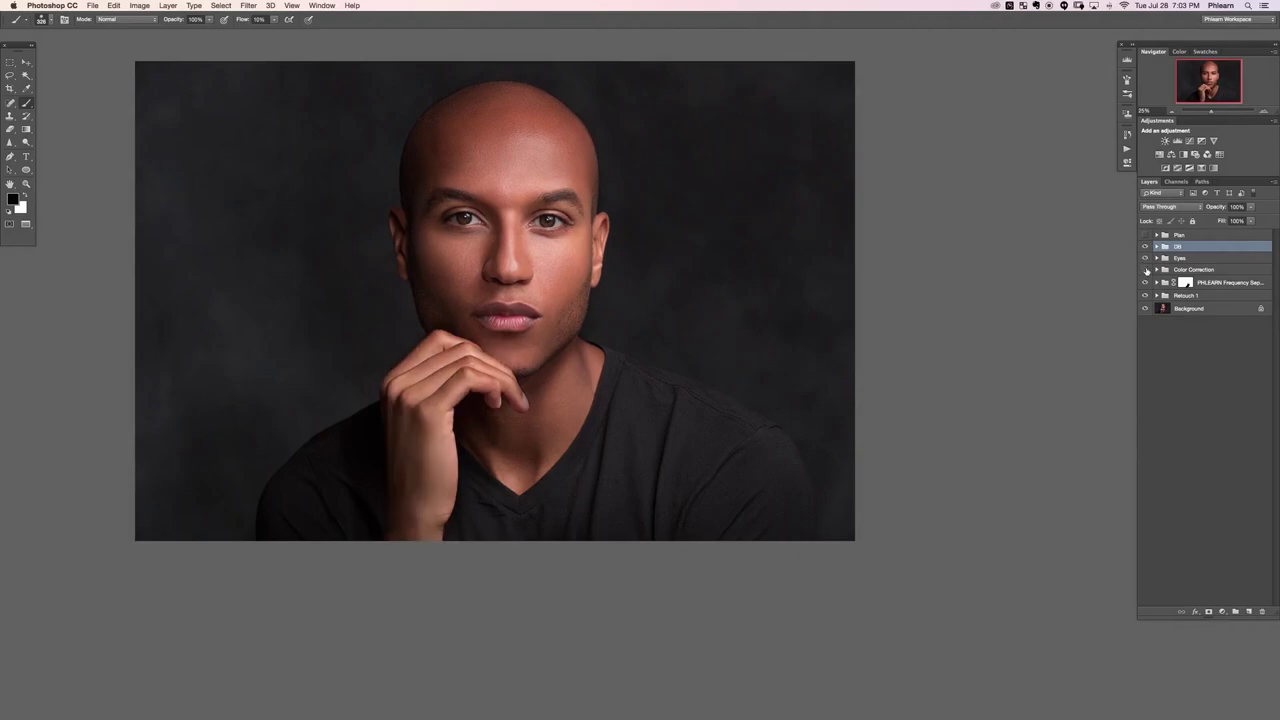
{"action": "left_click", "coordinate": [1145, 270]}
{"action": "left_click", "coordinate": [1145, 283]}
{"action": "left_click", "coordinate": [1145, 283]}
{"action": "left_click", "coordinate": [1145, 283]}
{"action": "left_click", "coordinate": [1145, 283]}
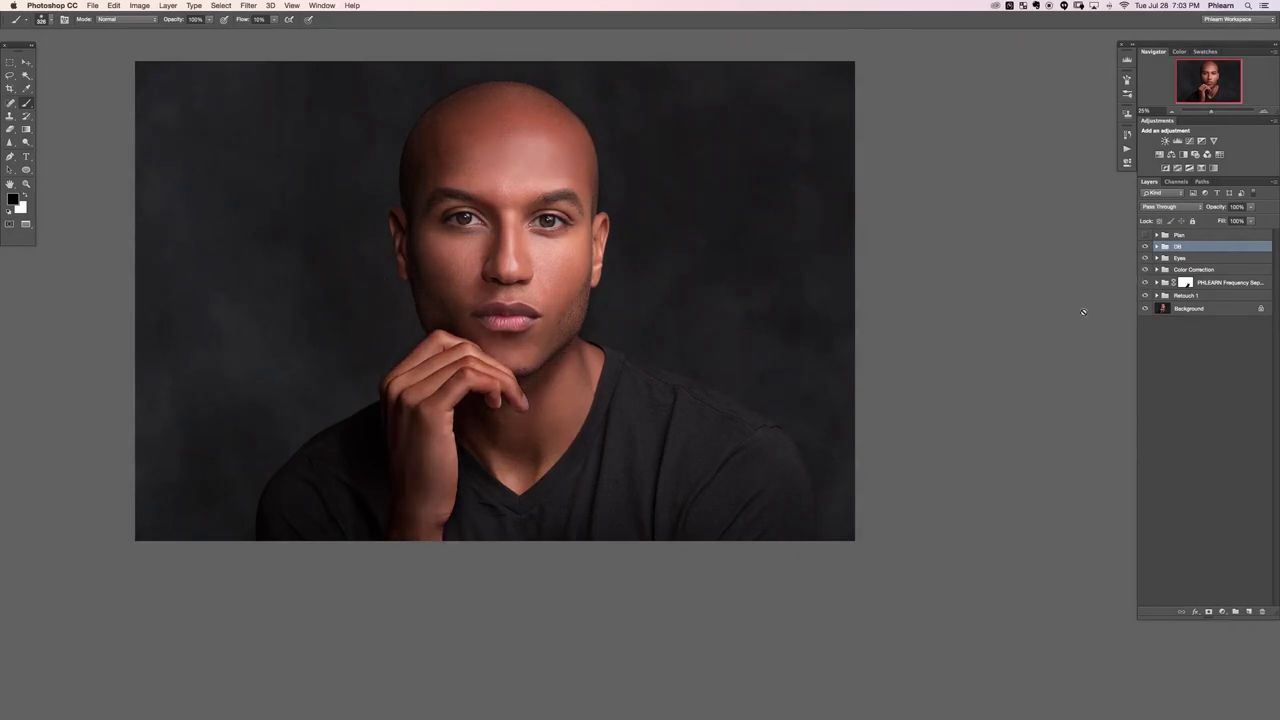
Step: Inspect Layer 11 inside the PHLEARN Frequency Separation group, collapse the group and compare the skin with it hidden and shown
{"action": "left_click", "coordinate": [1156, 284]}
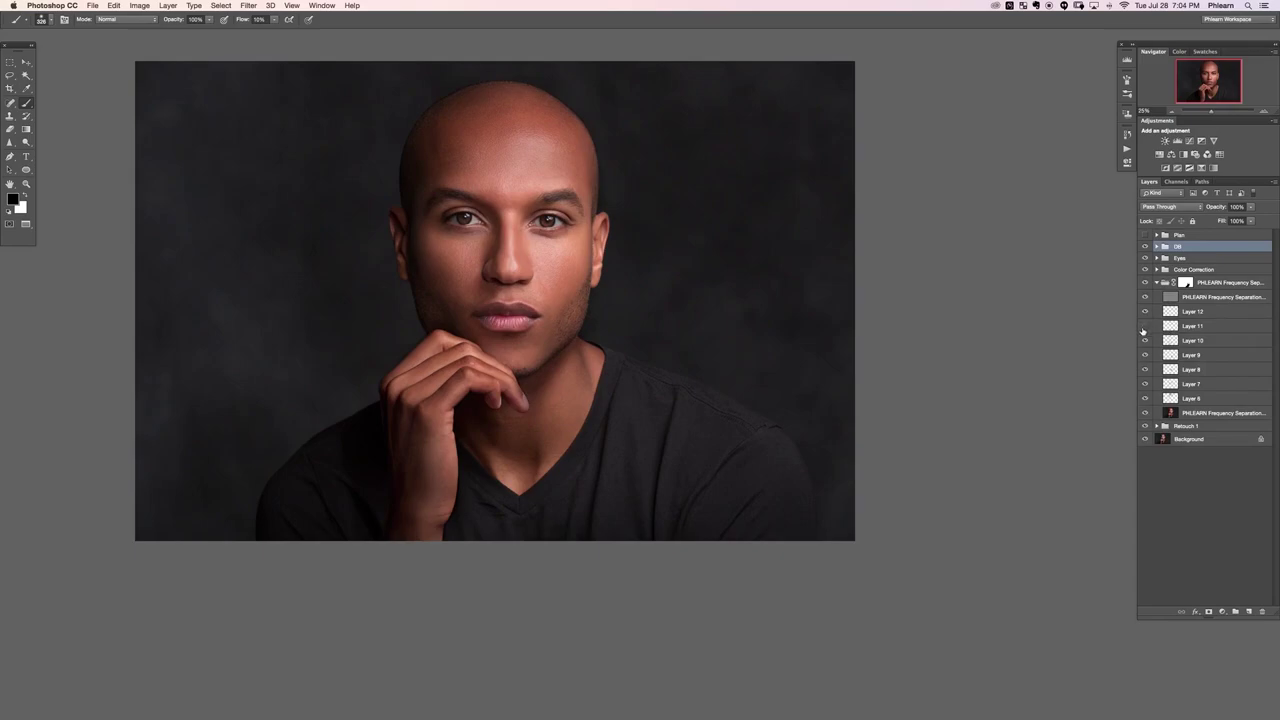
{"action": "left_click", "coordinate": [1145, 326]}
{"action": "left_click", "coordinate": [1157, 283]}
{"action": "left_click", "coordinate": [1145, 283]}
{"action": "left_click", "coordinate": [1145, 283]}
{"action": "left_click", "coordinate": [1145, 283]}
{"action": "left_click", "coordinate": [1145, 284]}
{"action": "left_click", "coordinate": [1145, 284]}
{"action": "left_click", "coordinate": [1145, 284]}
{"action": "left_click", "coordinate": [1145, 284]}
{"action": "left_click", "coordinate": [1145, 284]}
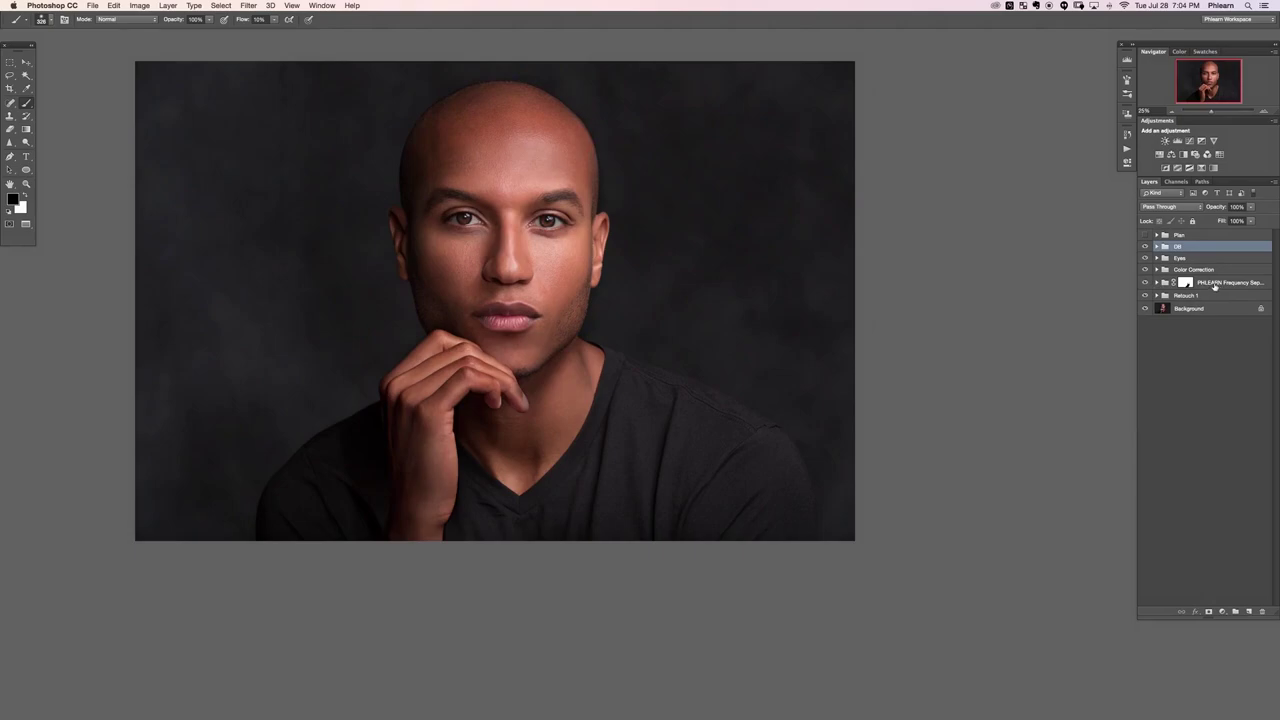
Step: Reduce the PHLEARN Frequency Separation group's opacity to 70%, comparing the skin with the group hidden and shown
{"action": "left_click", "coordinate": [1213, 287]}
{"action": "left_click_drag", "start_coordinate": [1216, 207], "coordinate": [1202, 211]}
{"action": "left_click", "coordinate": [1145, 283]}
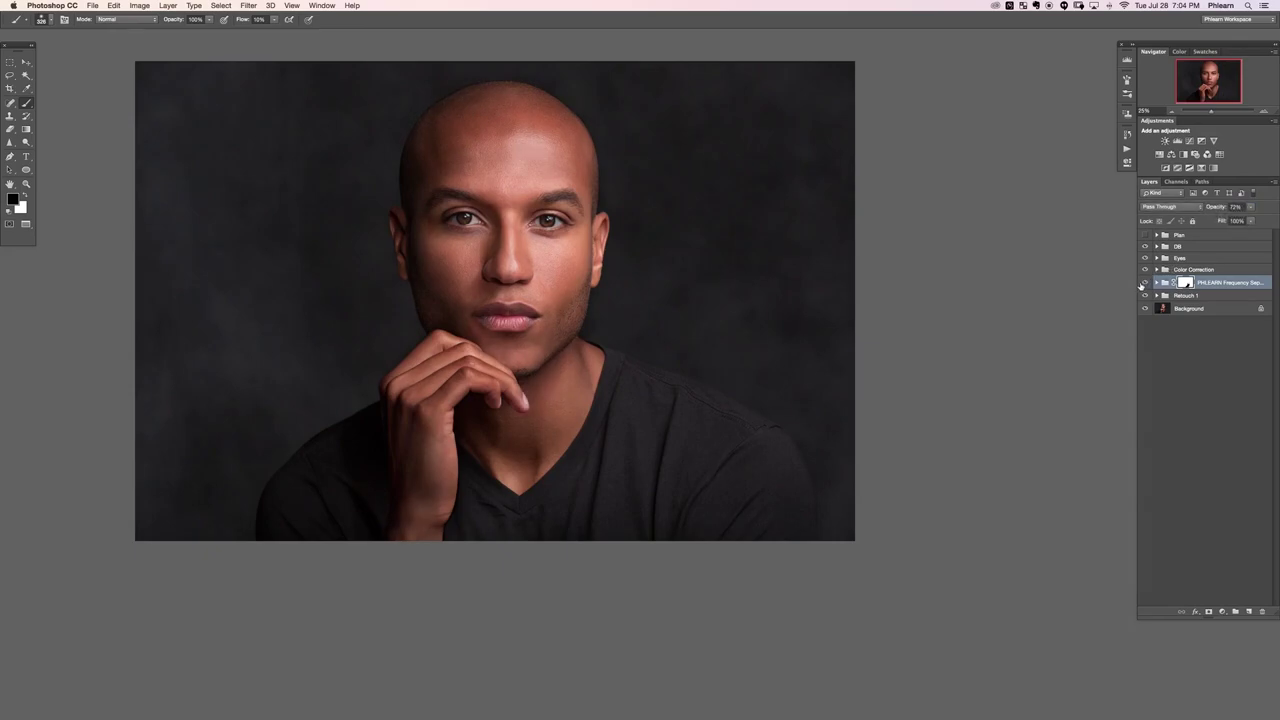
{"action": "left_click", "coordinate": [1145, 283]}
{"action": "key", "text": "v"}
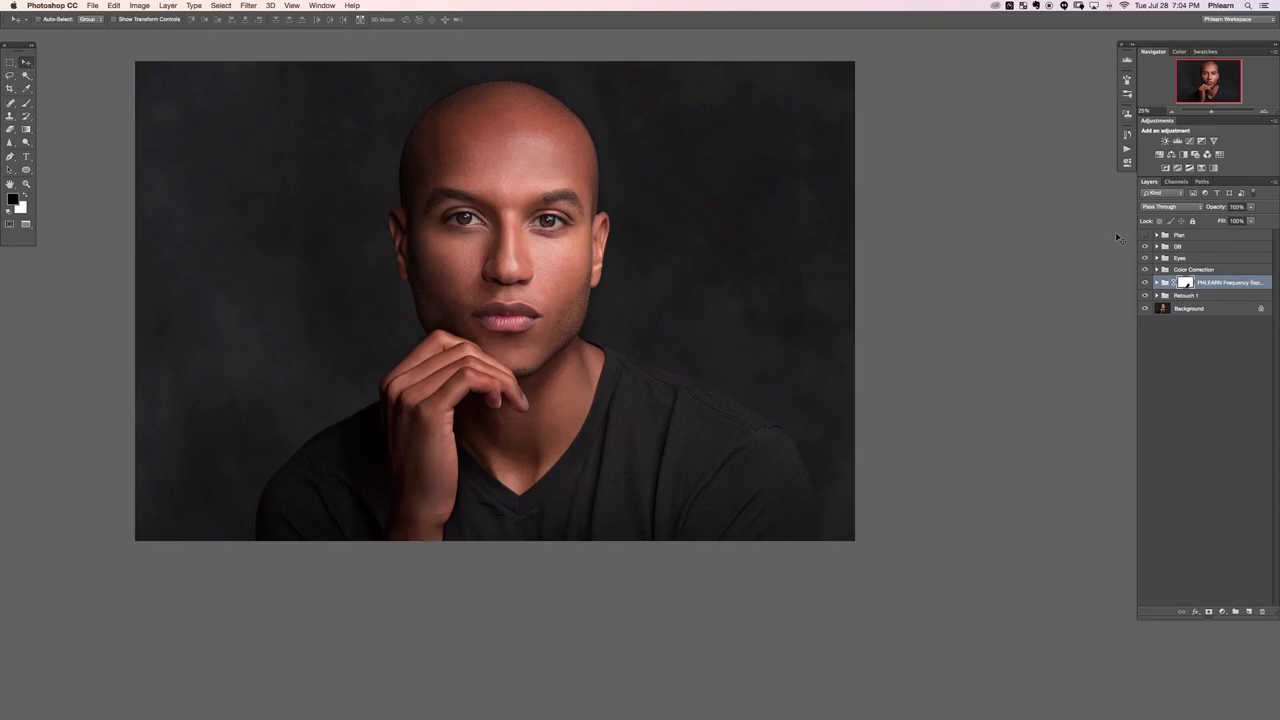
{"action": "key", "text": "3"}
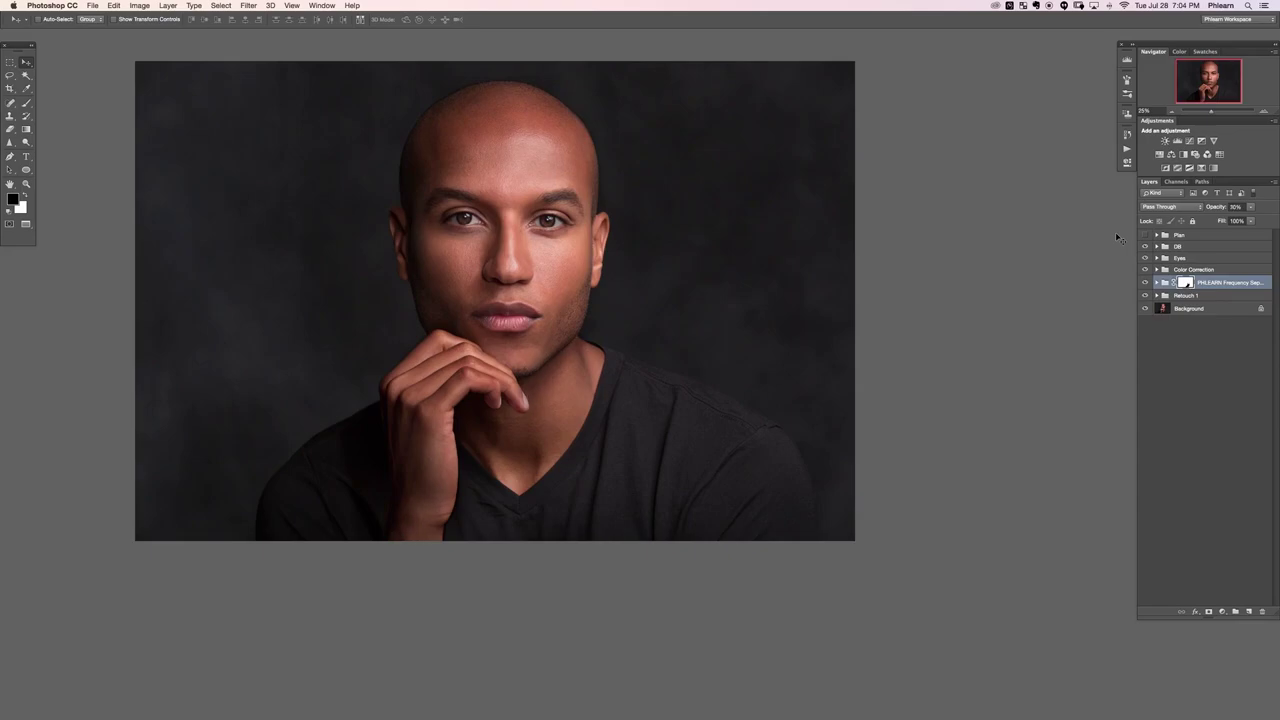
{"action": "key", "text": "5"}
{"action": "key", "text": "0"}
{"action": "key", "text": "5"}
{"action": "key", "text": "9"}
{"action": "key", "text": "super+"}
{"action": "key", "text": "super+"}
{"action": "key", "text": "super+comma"}
{"action": "key", "text": "super+comma"}
Step: Compare the portrait with the DB and Eyes groups hidden and shown in turn, and glance through DB's layers
{"action": "left_click", "coordinate": [1146, 246]}
{"action": "left_click", "coordinate": [1146, 246]}
{"action": "left_click", "coordinate": [1146, 246]}
{"action": "left_click", "coordinate": [1146, 246]}
{"action": "left_click", "coordinate": [1146, 246]}
{"action": "left_click", "coordinate": [1146, 246]}
{"action": "left_click", "coordinate": [1157, 247]}
{"action": "left_click", "coordinate": [1157, 247]}
{"action": "left_click", "coordinate": [1146, 258]}
{"action": "left_click", "coordinate": [1146, 258]}
{"action": "left_click", "coordinate": [1146, 258]}
{"action": "left_click", "coordinate": [1146, 258]}
{"action": "left_click", "coordinate": [1146, 246]}
{"action": "left_click", "coordinate": [1146, 246]}
{"action": "left_click", "coordinate": [1146, 246]}
{"action": "left_click", "coordinate": [1146, 246]}
{"action": "left_click", "coordinate": [1156, 247]}
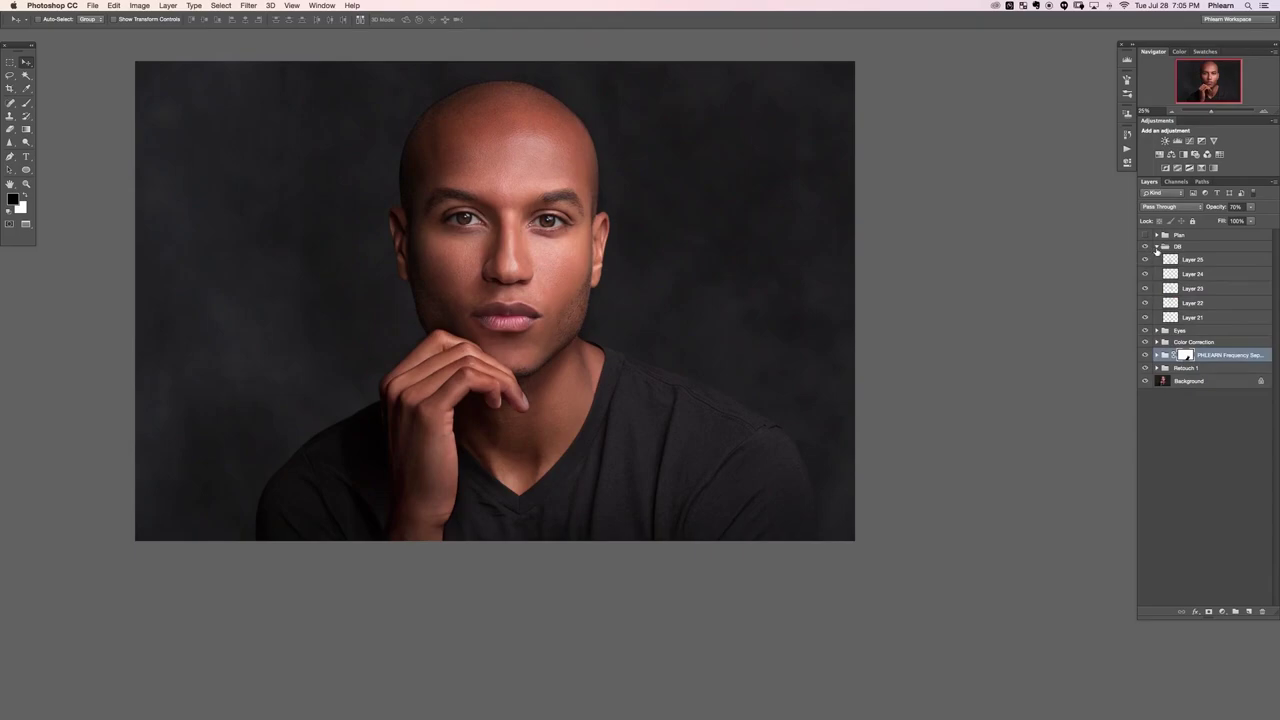
{"action": "left_click", "coordinate": [1156, 246]}
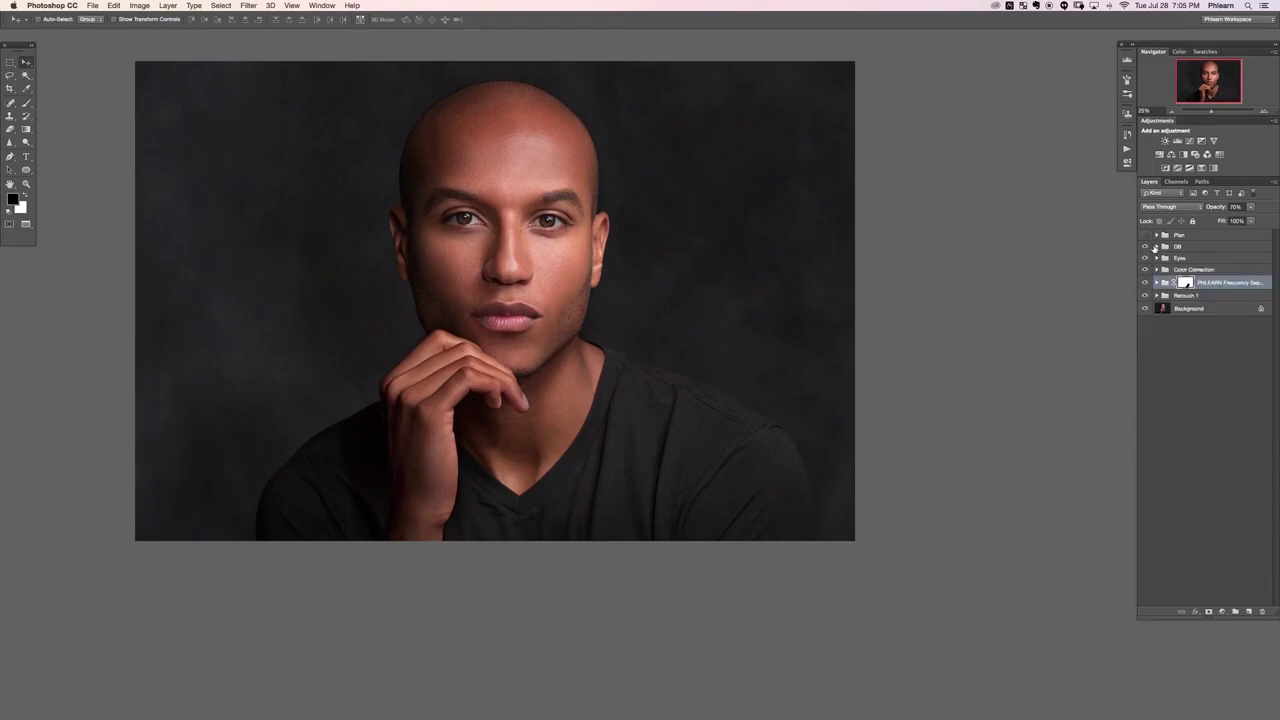
Step: Add a new layer above Layer 25 in the DB group and set its blend mode to Soft Light
{"action": "key", "text": "super+plus"}
{"action": "key", "text": "super+plus"}
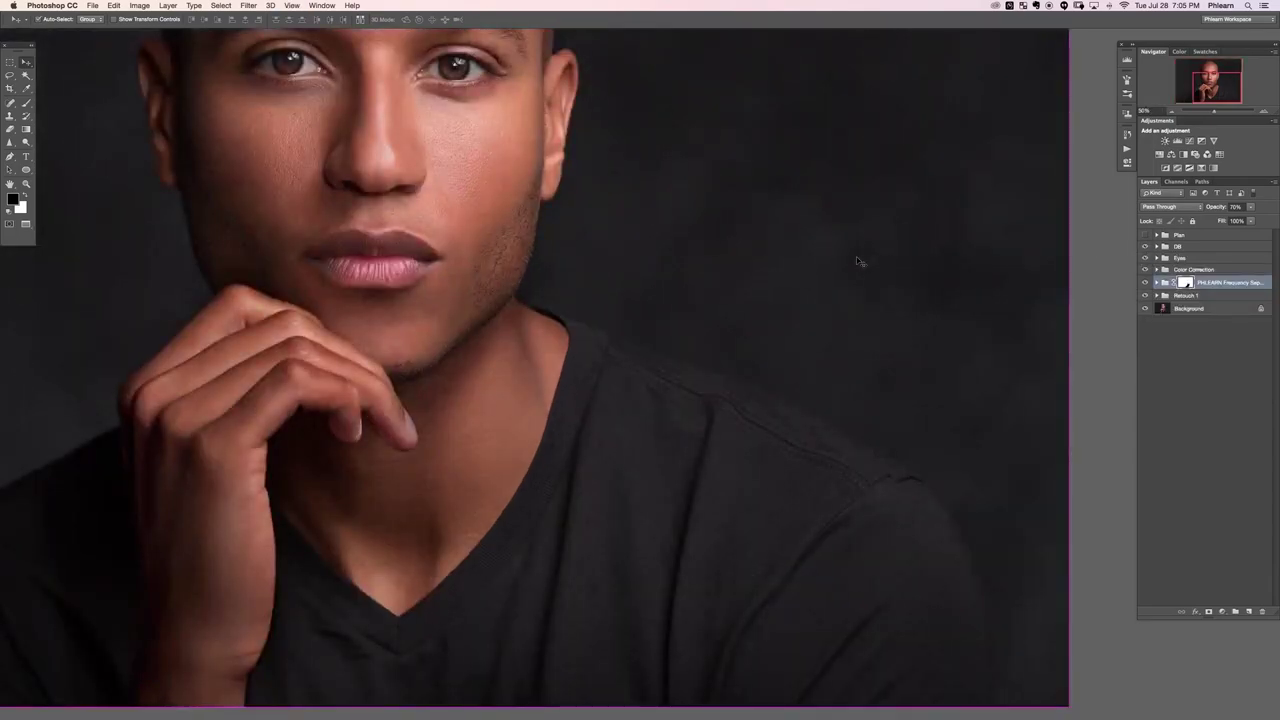
{"action": "key", "text": "super+minus"}
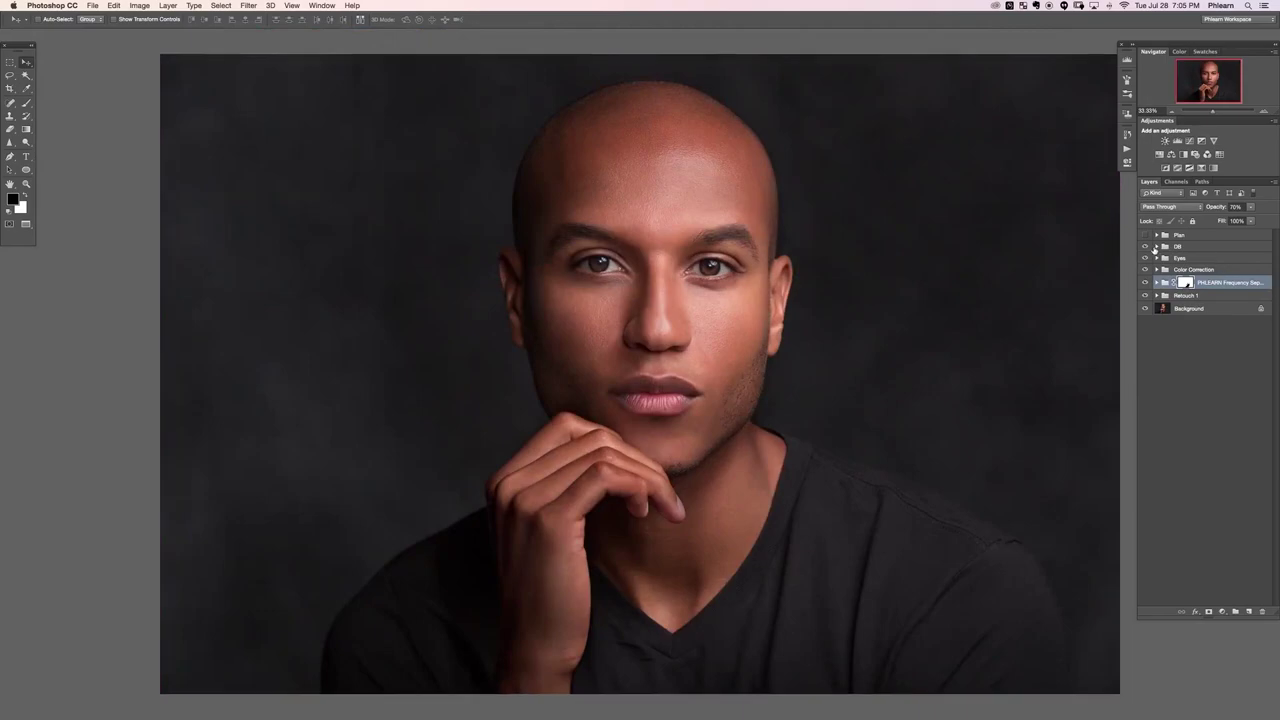
{"action": "left_click", "coordinate": [1156, 247]}
{"action": "left_click", "coordinate": [1176, 262]}
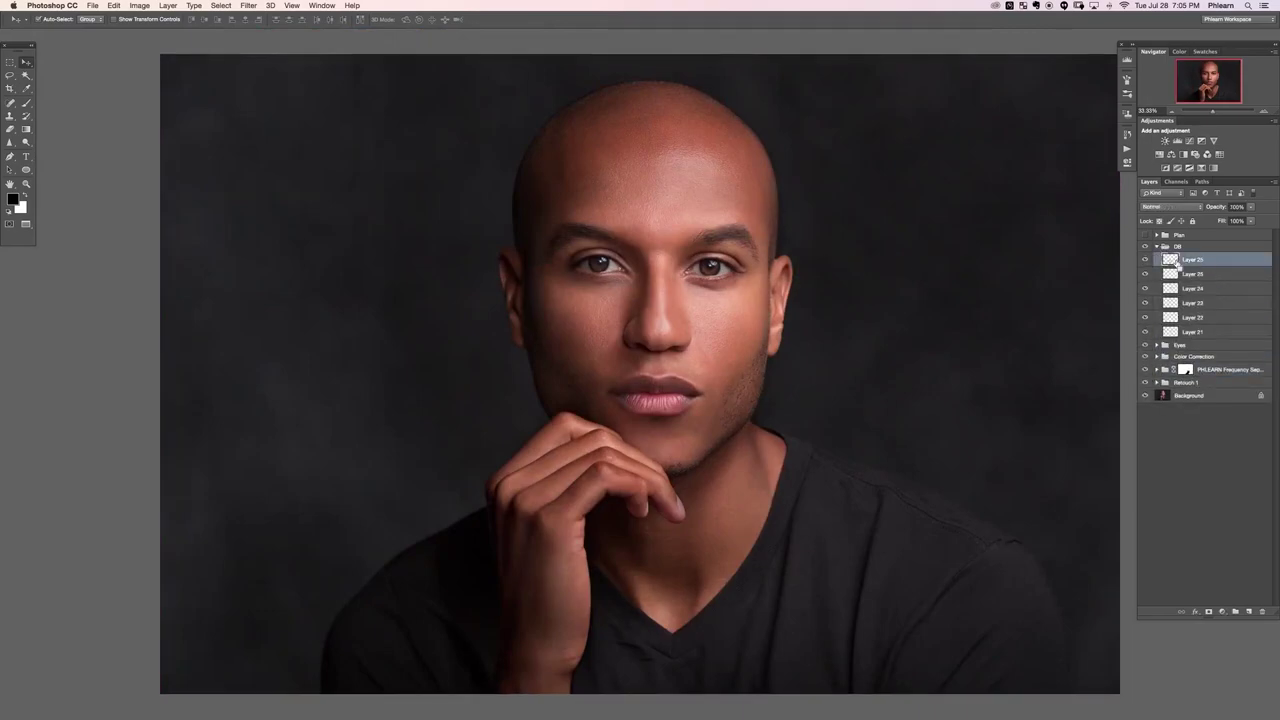
{"action": "key", "text": "super+minus"}
{"action": "key", "text": "super+minus"}
{"action": "left_click_drag", "start_coordinate": [628, 429], "coordinate": [531, 417]}
{"action": "key", "text": "super+minus"}
{"action": "left_click_drag", "start_coordinate": [667, 406], "coordinate": [608, 421]}
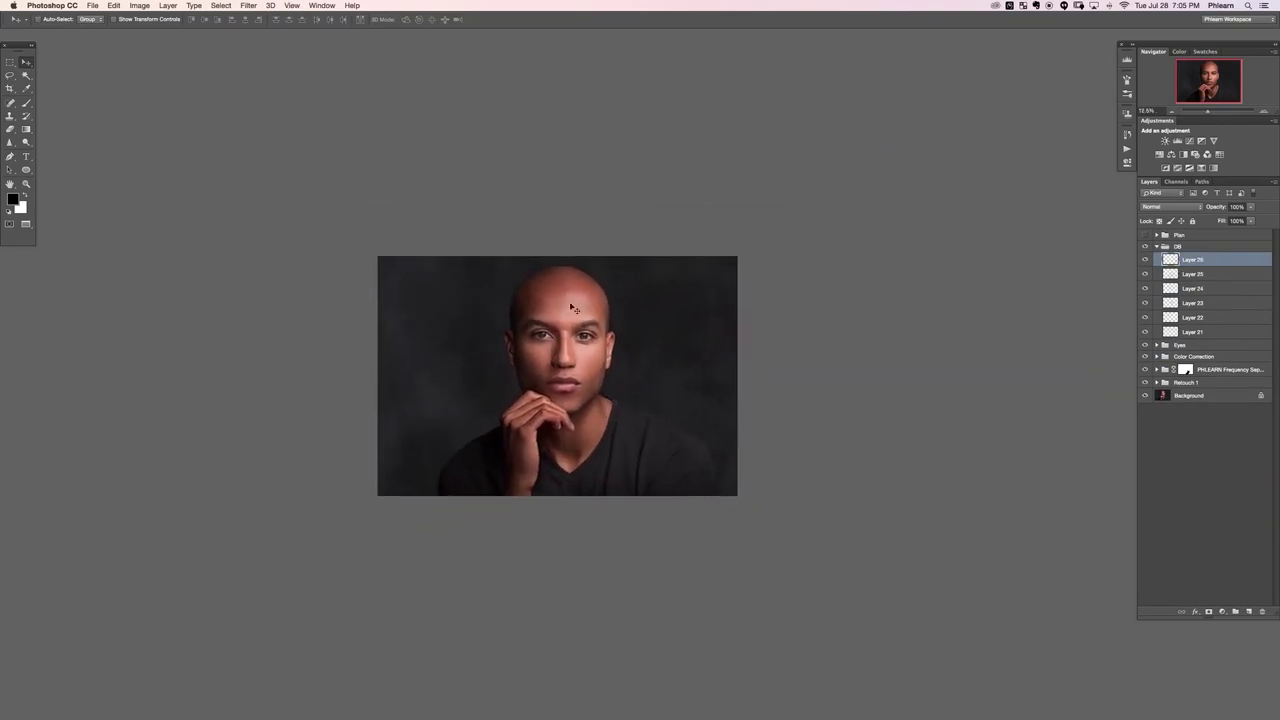
{"action": "key", "text": "b"}
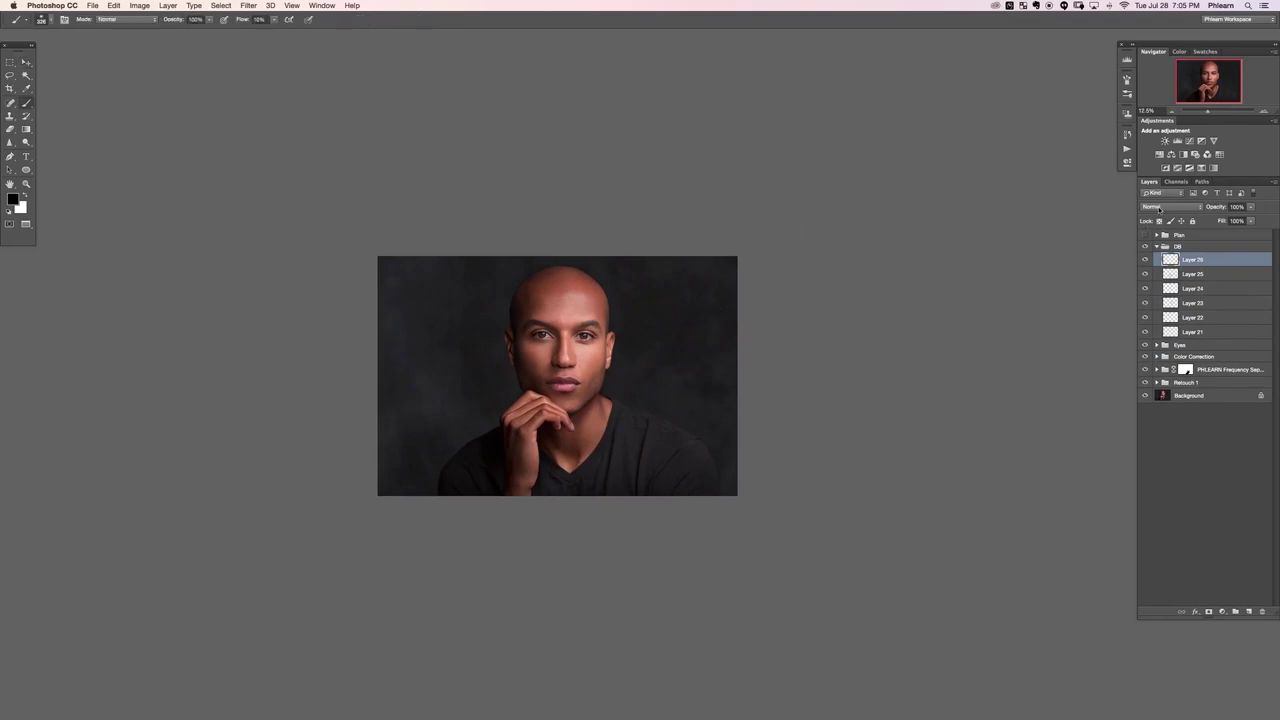
{"action": "left_click", "coordinate": [1160, 207]}
{"action": "left_click", "coordinate": [1157, 322]}
Step: With a 1317 px brush at 10% flow, dodge the forehead and face in white and burn the neck and collar in black
{"action": "key", "text": "x"}
{"action": "key", "text": "x"}
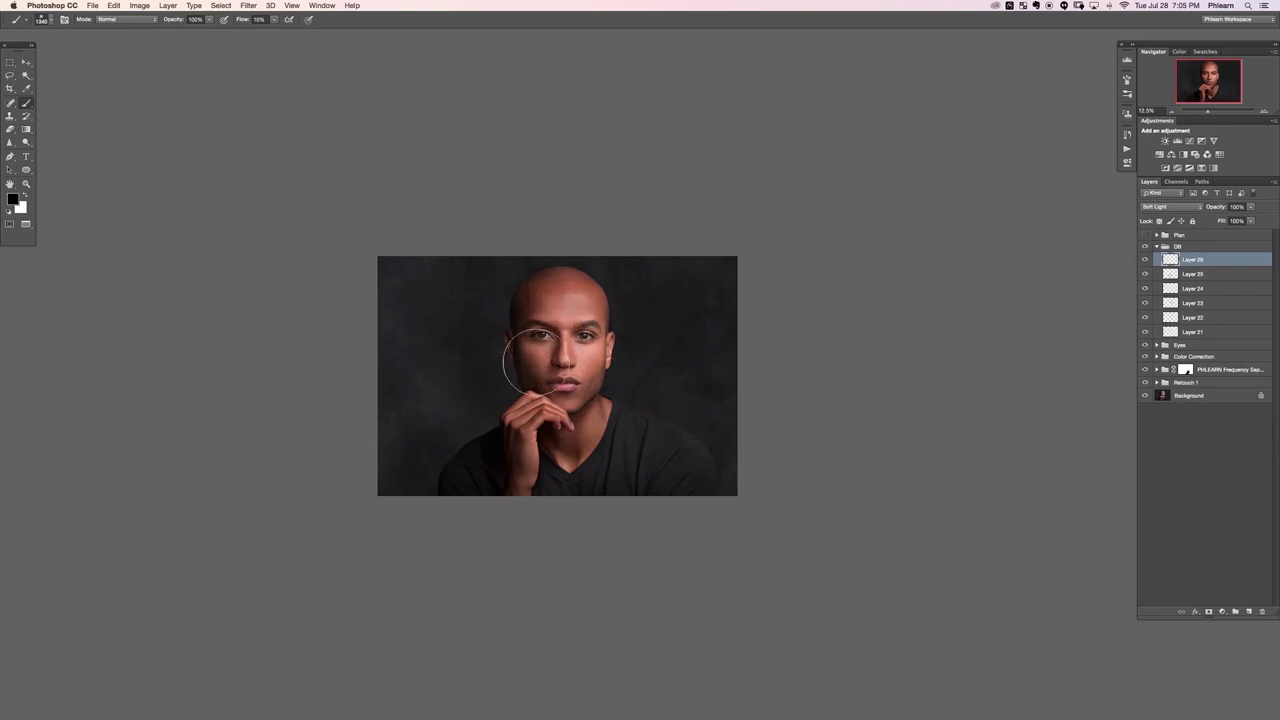
{"action": "key", "text": "x"}
{"action": "mouse_move", "coordinate": [601, 307]}
{"action": "left_mouse_down"}
{"action": "mouse_move", "coordinate": [580, 275]}
{"action": "mouse_move", "coordinate": [568, 289]}
{"action": "left_mouse_up"}
{"action": "key", "text": "x"}
{"action": "key", "text": "x"}
{"action": "key", "text": "x"}
{"action": "key", "text": "x"}
{"action": "key", "text": "x"}
{"action": "mouse_move", "coordinate": [610, 434]}
{"action": "left_mouse_down"}
{"action": "mouse_move", "coordinate": [622, 434]}
{"action": "mouse_move", "coordinate": [600, 411]}
{"action": "mouse_move", "coordinate": [588, 462]}
{"action": "left_mouse_up"}
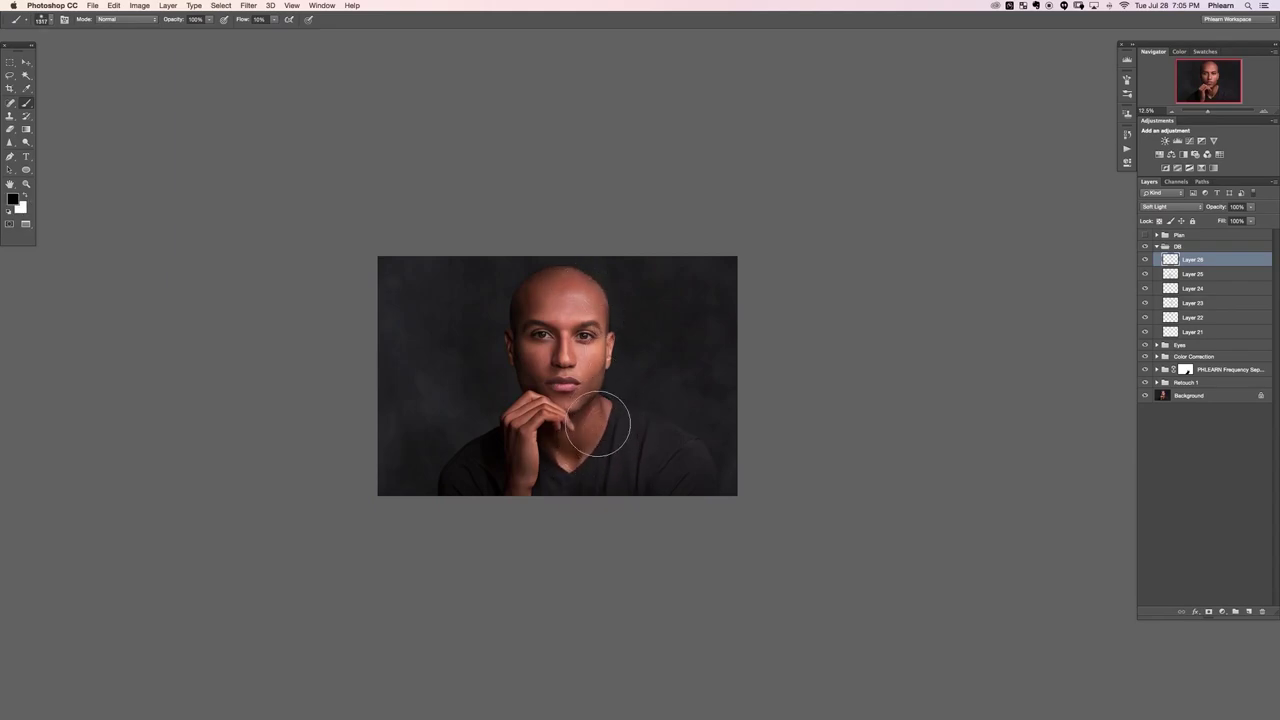
{"action": "key", "text": "x"}
{"action": "key", "text": "x"}
{"action": "key", "text": "x"}
{"action": "mouse_move", "coordinate": [543, 338]}
{"action": "left_mouse_down"}
{"action": "mouse_move", "coordinate": [537, 366]}
{"action": "mouse_move", "coordinate": [557, 372]}
{"action": "left_mouse_up"}
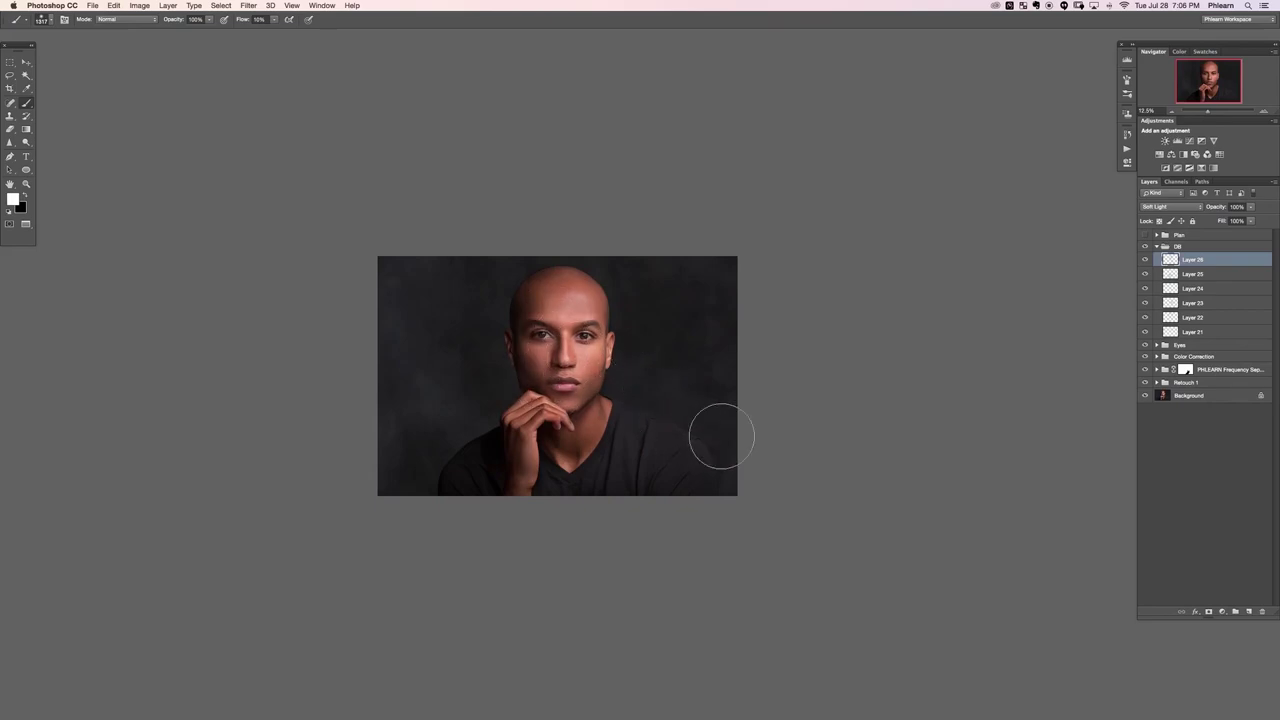
Step: Compare the small full-frame portrait with Layer 26 hidden and shown
{"action": "key", "text": "super+comma"}
{"action": "key", "text": "super+comma"}
{"action": "key", "text": "super+comma"}
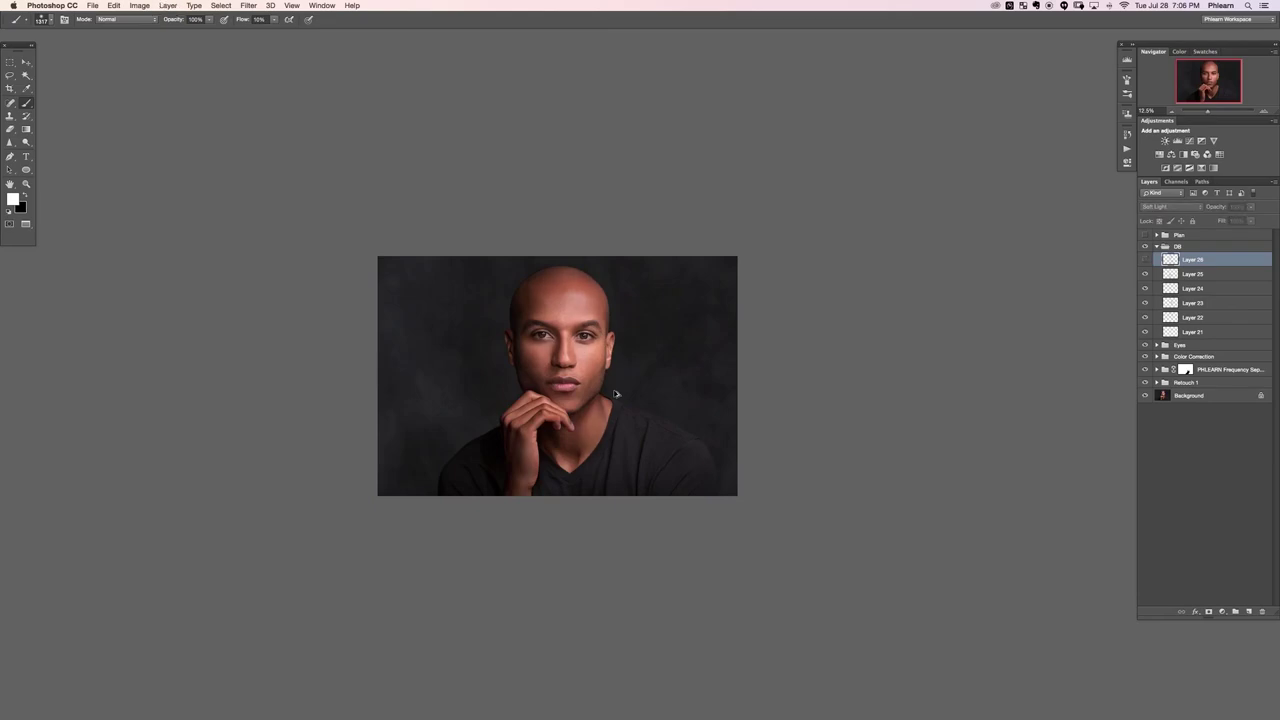
{"action": "key", "text": "super+comma"}
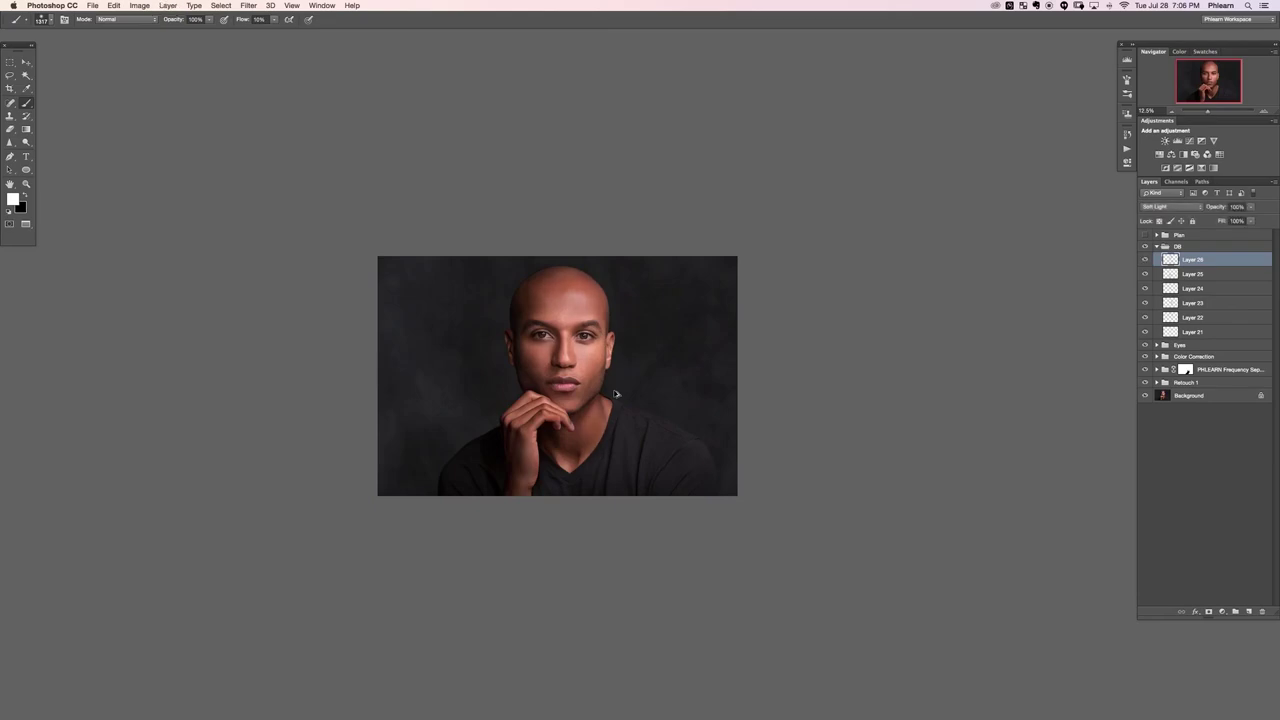
{"action": "key", "text": "super+comma"}
{"action": "key", "text": "super+comma"}
{"action": "key", "text": "super+comma"}
{"action": "key", "text": "super+comma"}
{"action": "key", "text": "super+comma"}
{"action": "key", "text": "super+comma"}
Step: Examine the eye and cheek close up with the whole DB group hidden and shown
{"action": "key", "text": "super+equal"}
{"action": "key", "text": "super+equal"}
{"action": "key", "text": "super+equal"}
{"action": "key", "text": "super+equal"}
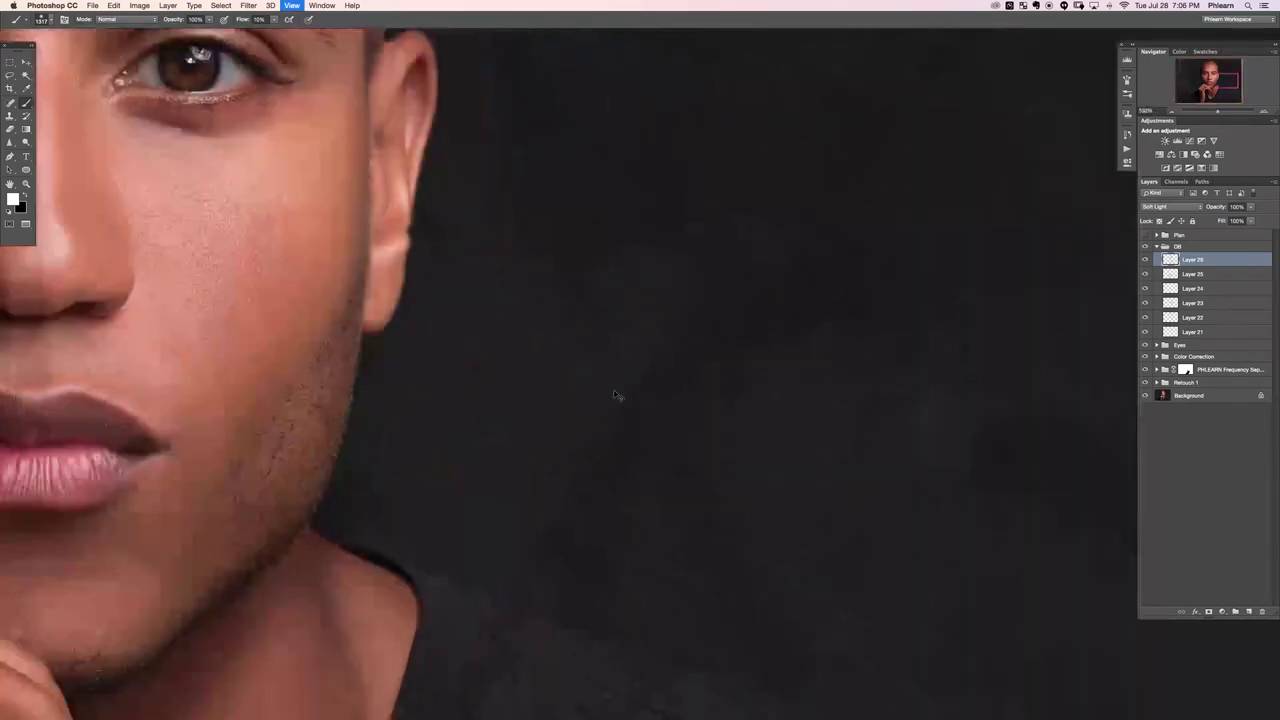
{"action": "key", "text": "super+equal"}
{"action": "left_click_drag", "start_coordinate": [175, 95], "coordinate": [621, 523]}
{"action": "left_click_drag", "start_coordinate": [470, 290], "coordinate": [786, 523]}
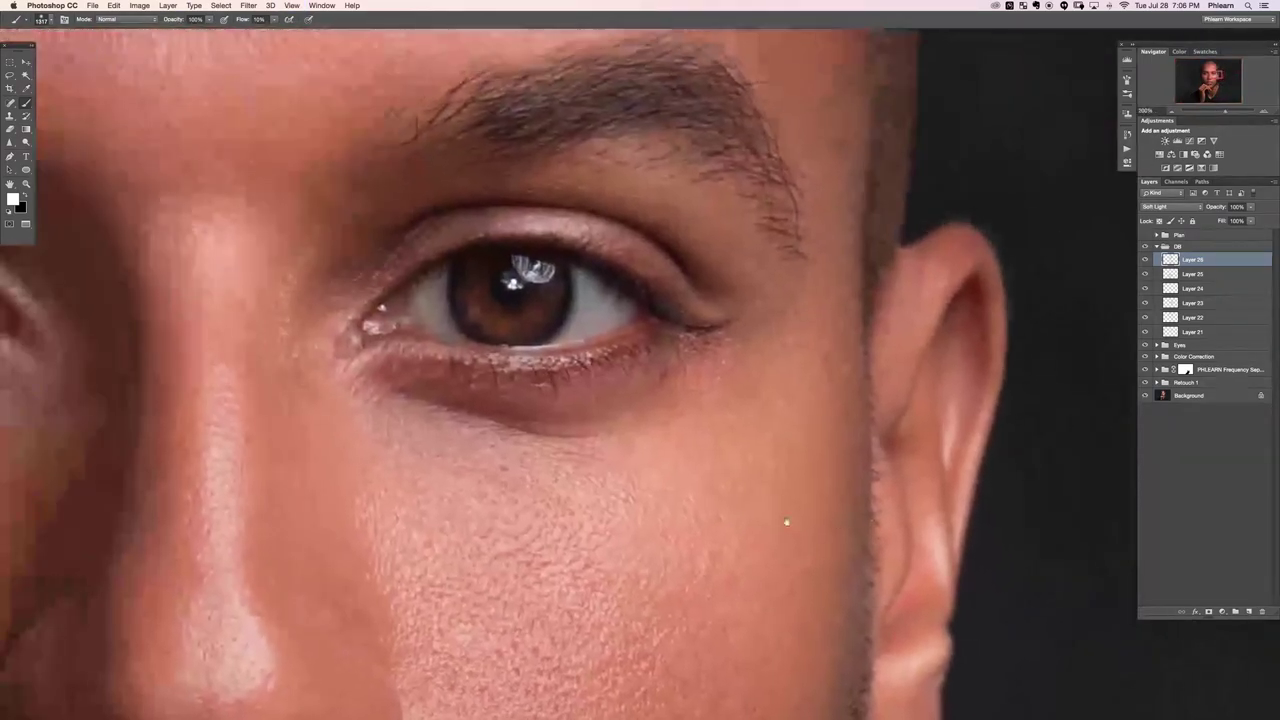
{"action": "left_click", "coordinate": [1186, 247]}
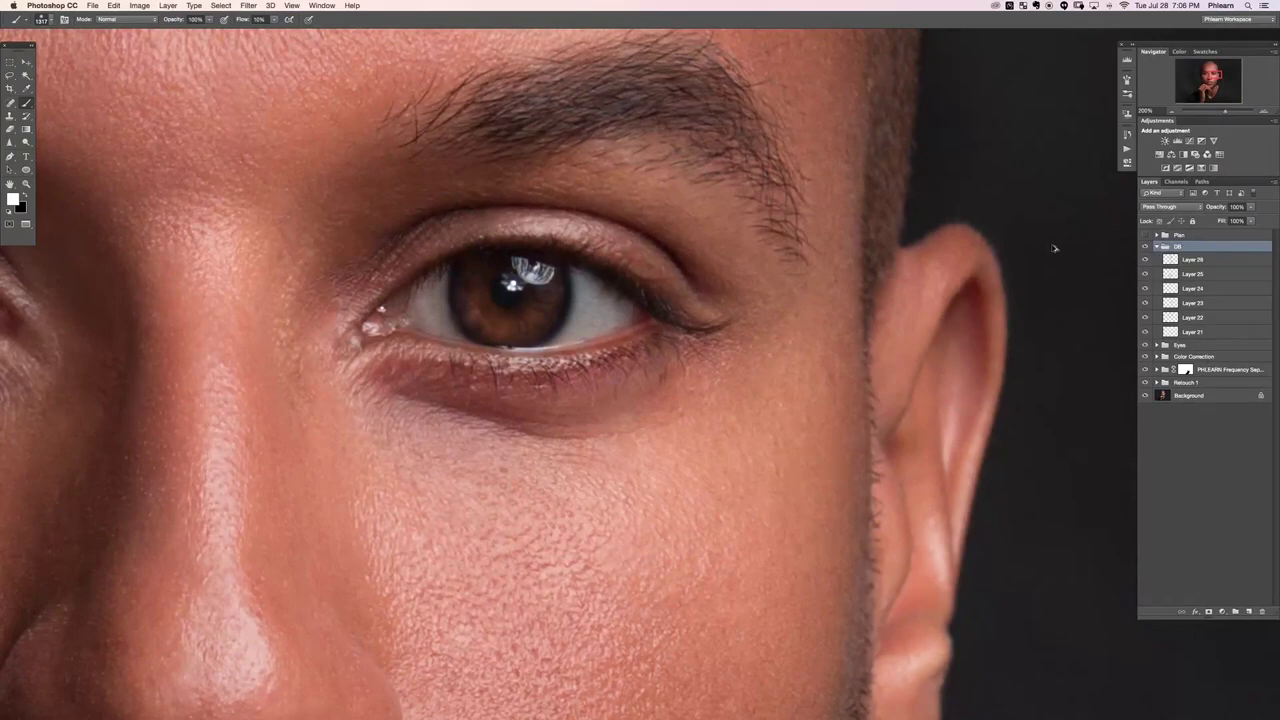
{"action": "key", "text": "super+comma"}
{"action": "key", "text": "super+comma"}
{"action": "key", "text": "super+comma"}
{"action": "key", "text": "super+comma"}
{"action": "key", "text": "super+comma"}
{"action": "key", "text": "super+comma"}
{"action": "key", "text": "super+comma"}
{"action": "key", "text": "super+comma"}
{"action": "key", "text": "super+comma"}
{"action": "key", "text": "super+comma"}
{"action": "key", "text": "super+comma"}
{"action": "key", "text": "super+comma"}
Step: Check the full portrait again with Layer 26 hidden and shown
{"action": "key", "text": "super+minus"}
{"action": "key", "text": "super+minus"}
{"action": "key", "text": "super+minus"}
{"action": "key", "text": "super+minus"}
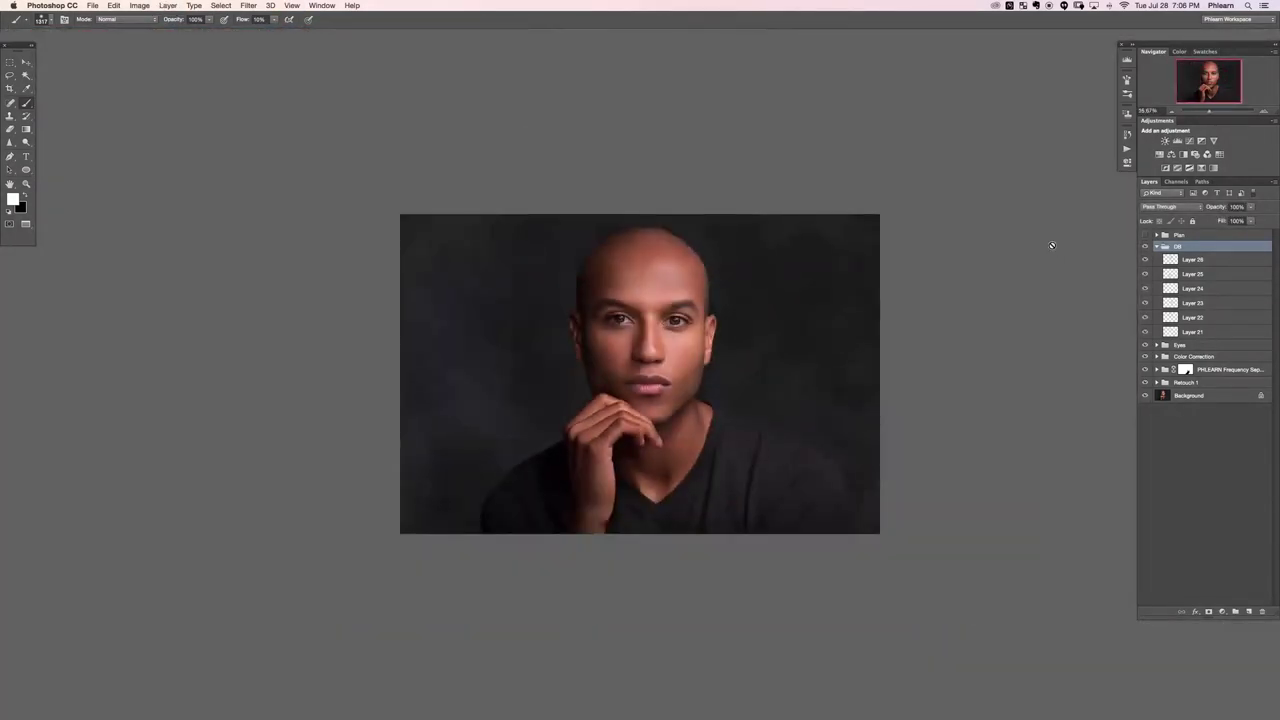
{"action": "left_click", "coordinate": [1145, 260]}
{"action": "left_click", "coordinate": [1143, 260]}
{"action": "left_click", "coordinate": [1141, 260]}
{"action": "left_click", "coordinate": [1141, 260]}
Step: Compare the full portrait with the DB group hidden and shown, and collapse the group
{"action": "left_click_drag", "start_coordinate": [798, 415], "coordinate": [646, 423]}
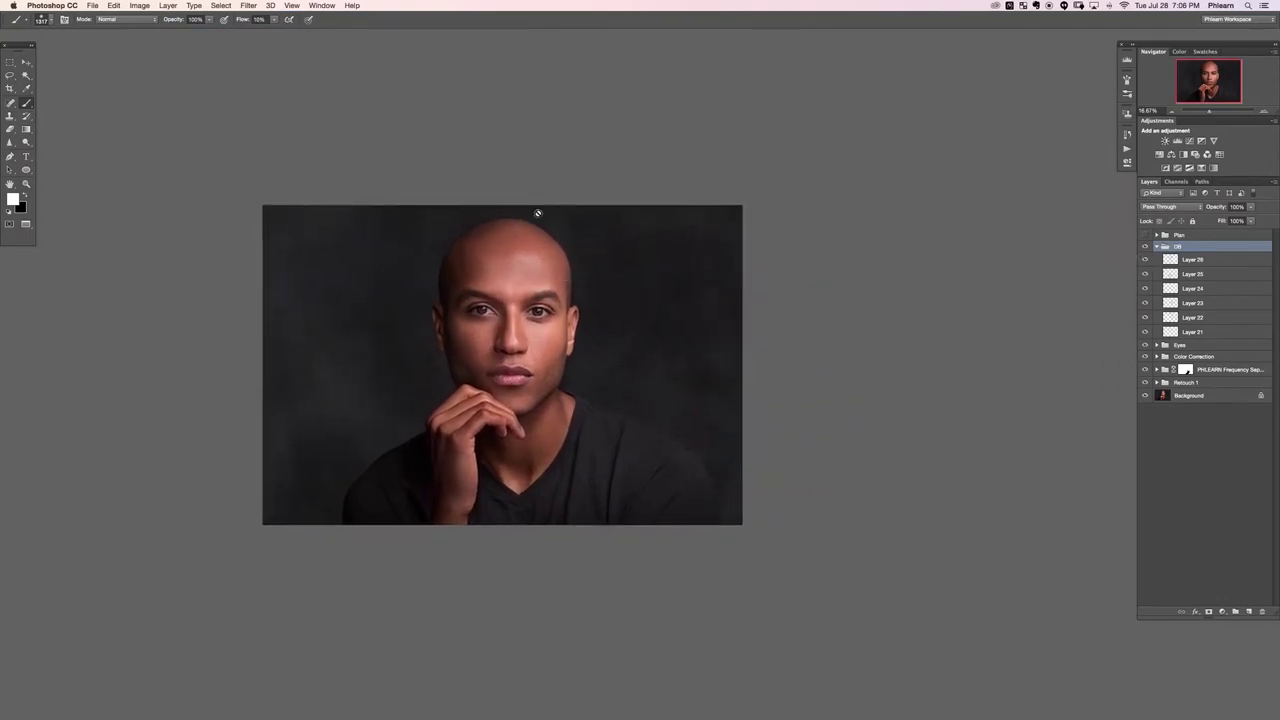
{"action": "key", "text": "super+comma"}
{"action": "key", "text": "super+comma"}
{"action": "key", "text": "super+comma"}
{"action": "key", "text": "super+comma"}
{"action": "key", "text": "super+comma"}
{"action": "key", "text": "super+comma"}
{"action": "key", "text": "super+comma"}
{"action": "key", "text": "super+comma"}
{"action": "key", "text": "super+comma"}
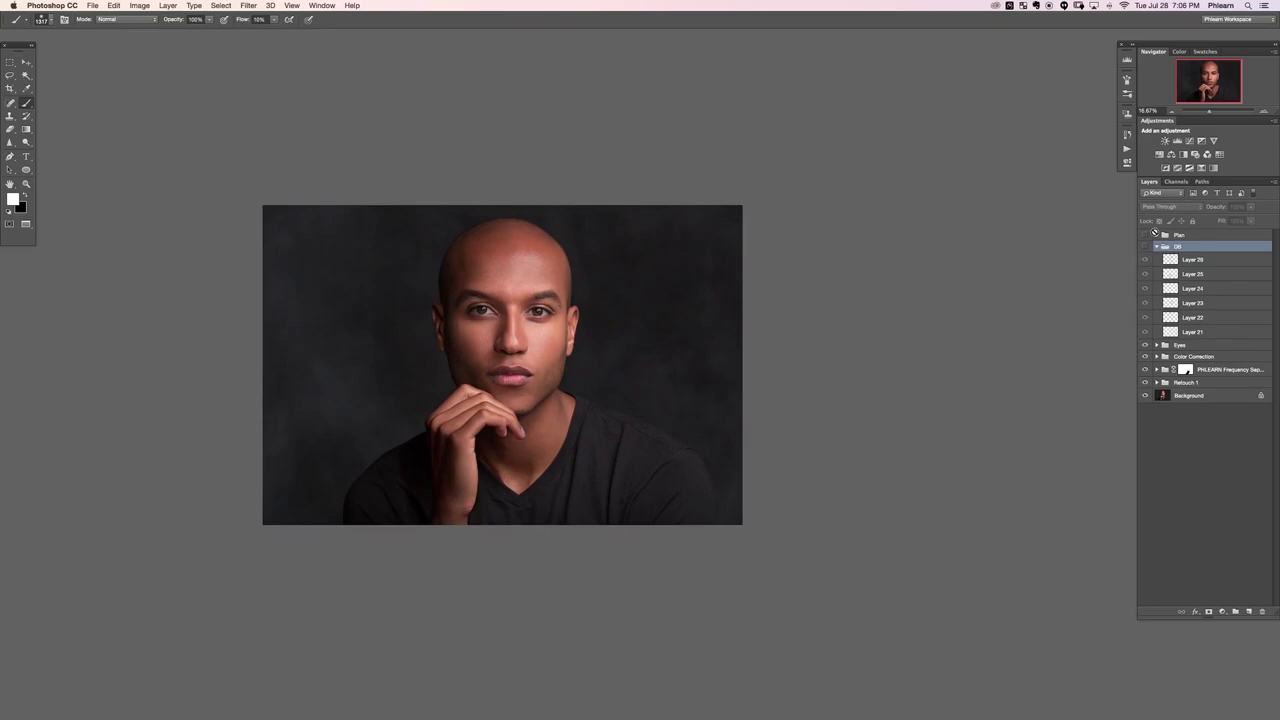
{"action": "key", "text": "super+comma"}
{"action": "key", "text": "super+comma"}
{"action": "key", "text": "super+comma"}
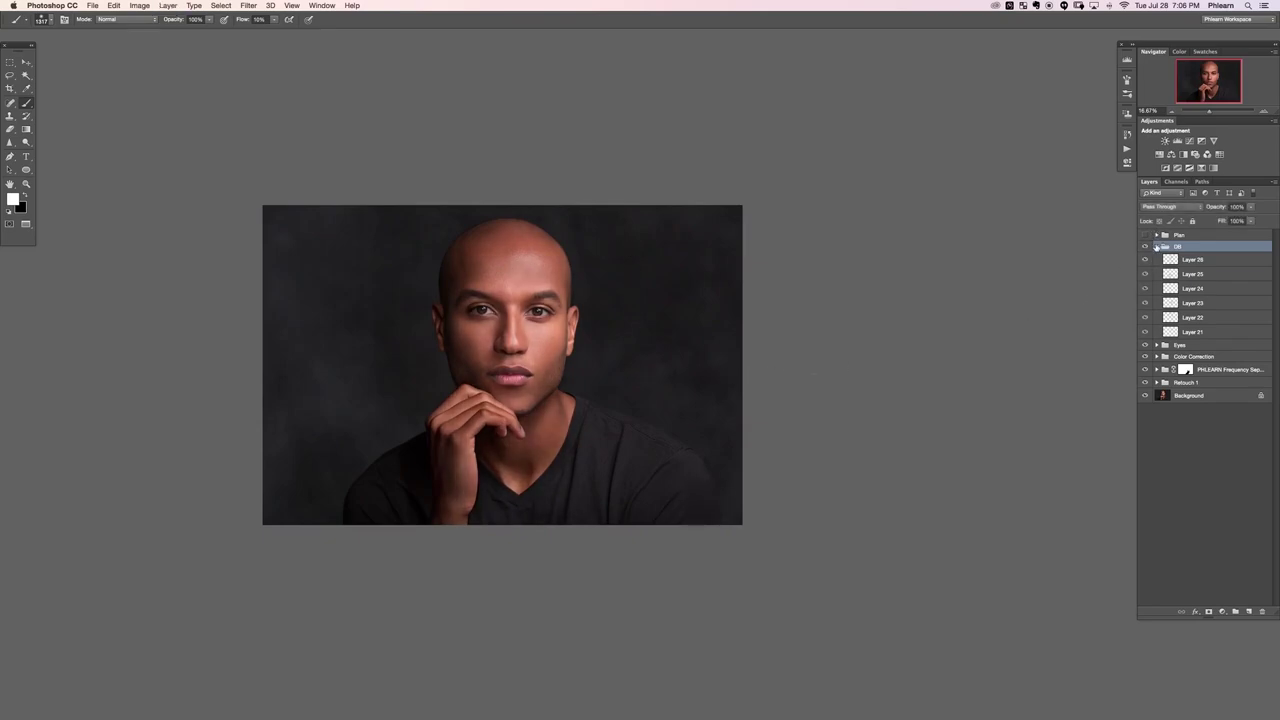
{"action": "left_click", "coordinate": [1157, 246]}
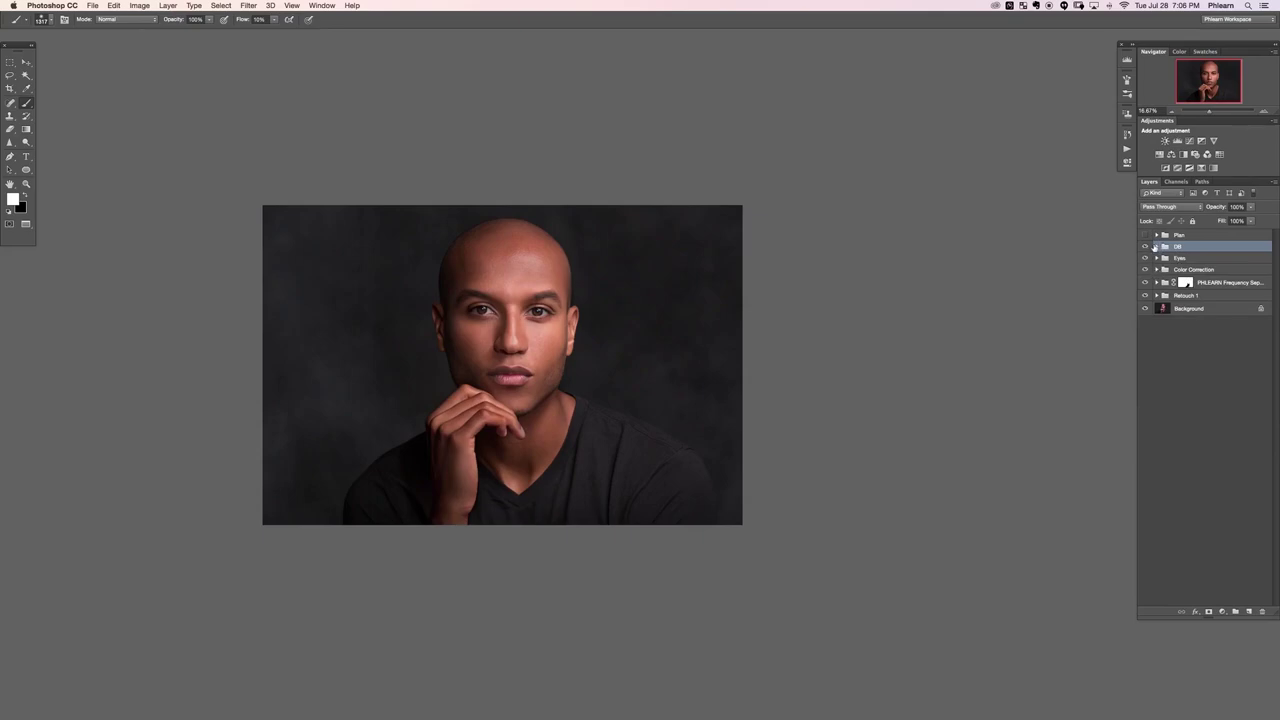
Step: Create a new layer above the DB group, place it in its own group and name the group Sharpen
{"action": "key", "text": "super+shift+alt+n"}
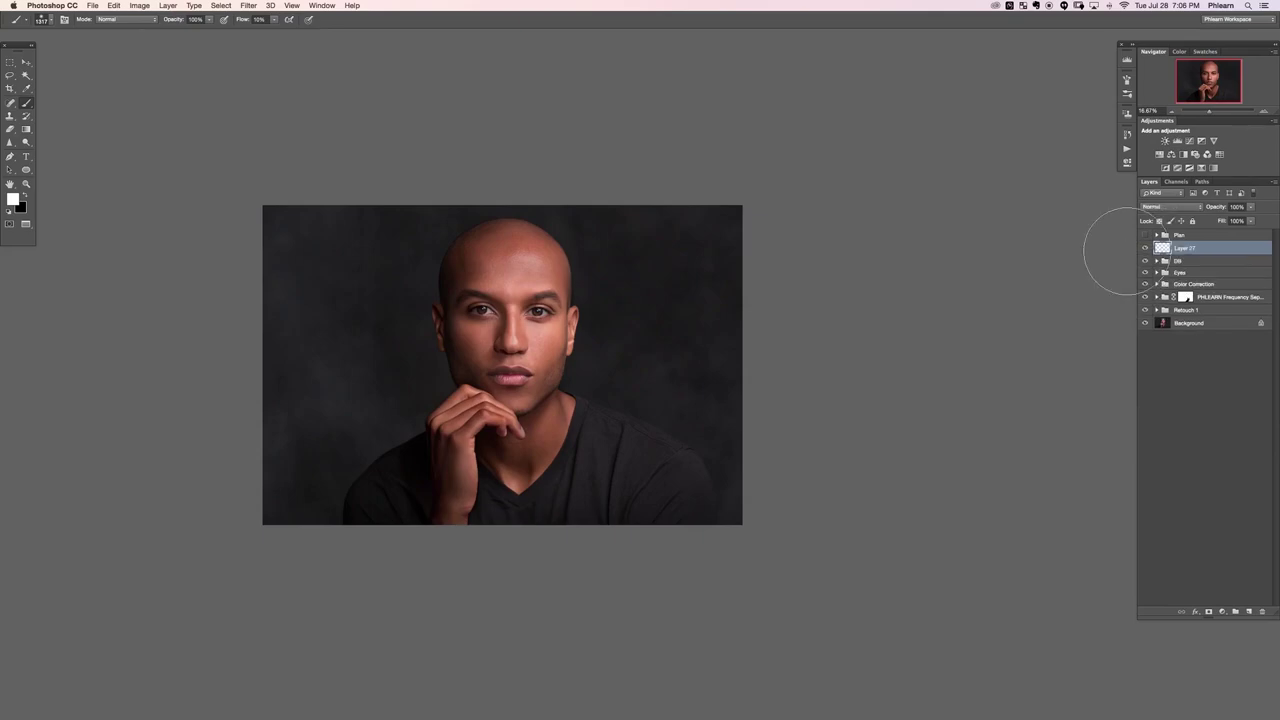
{"action": "key", "text": "super+g"}
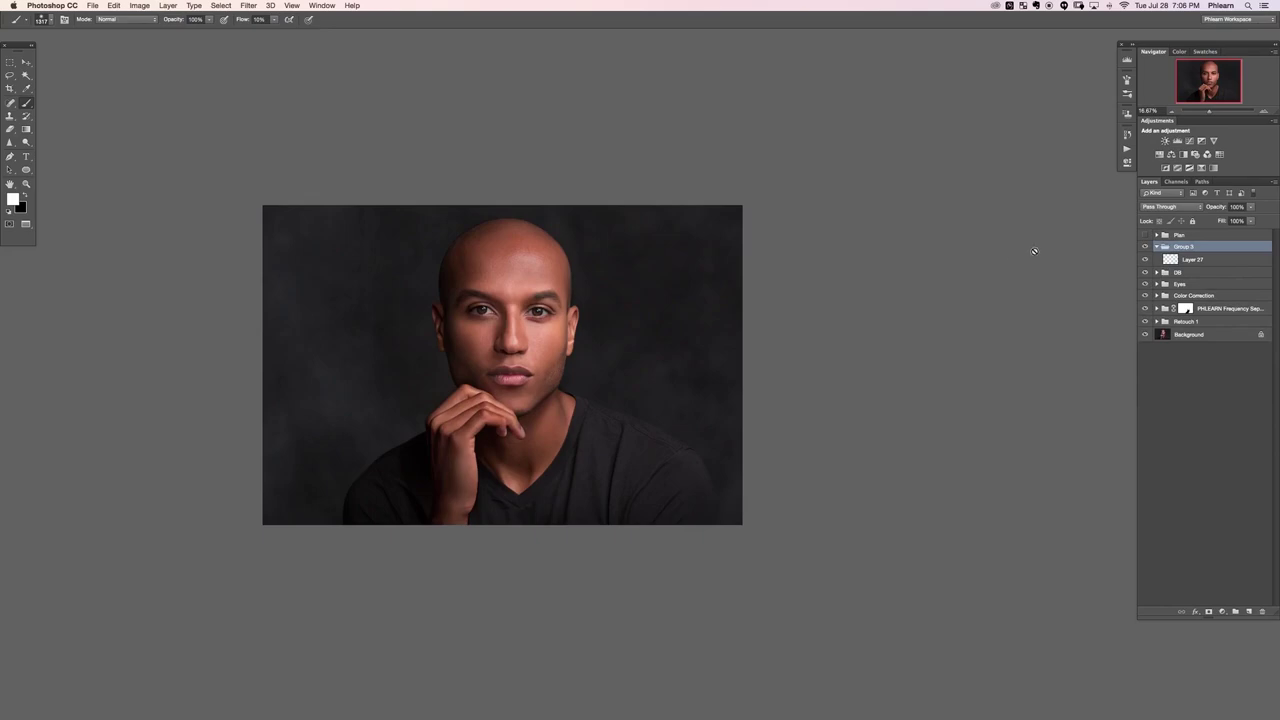
{"action": "double_click", "coordinate": [1184, 247]}
{"action": "type", "text": "D"}
{"action": "type", "text": "harpen"}
Step: Stamp all visible layers onto Layer 27, desaturate it and set its blend mode to Overlay
{"action": "left_click", "coordinate": [1193, 260]}
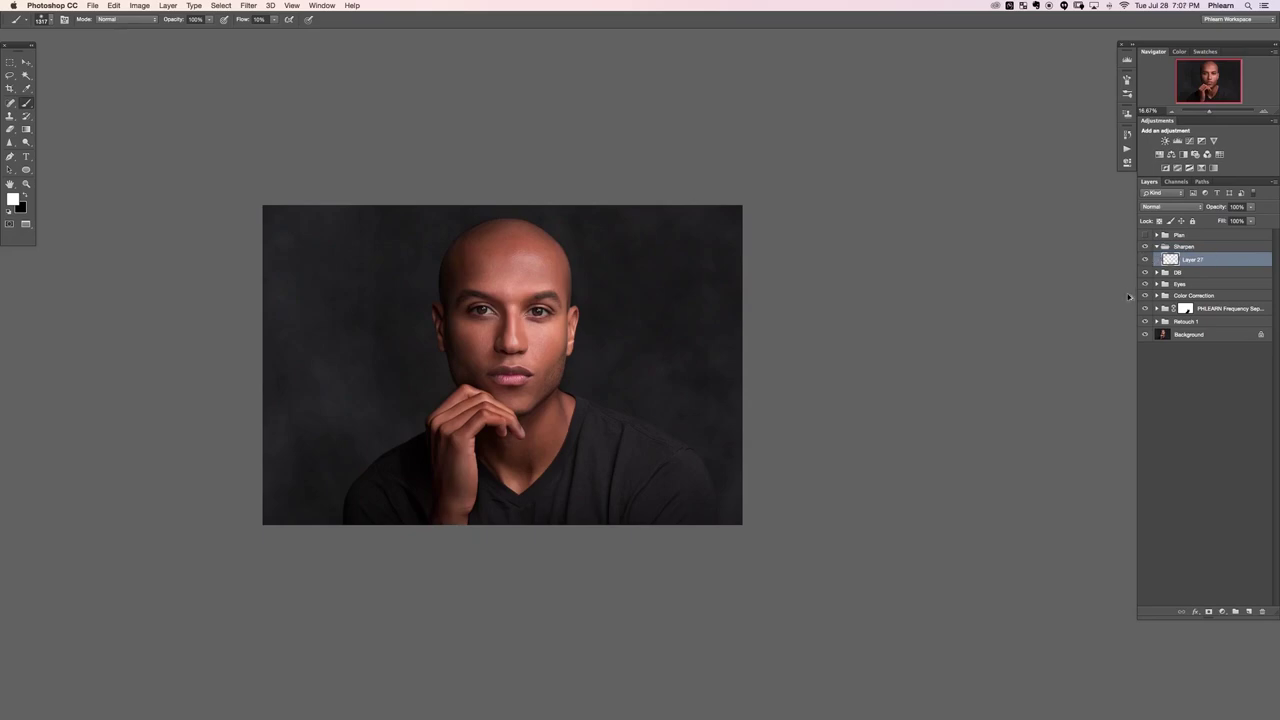
{"action": "key", "text": "super+alt+shift+e"}
{"action": "key", "text": "super+shift+u"}
{"action": "left_click", "coordinate": [1173, 208]}
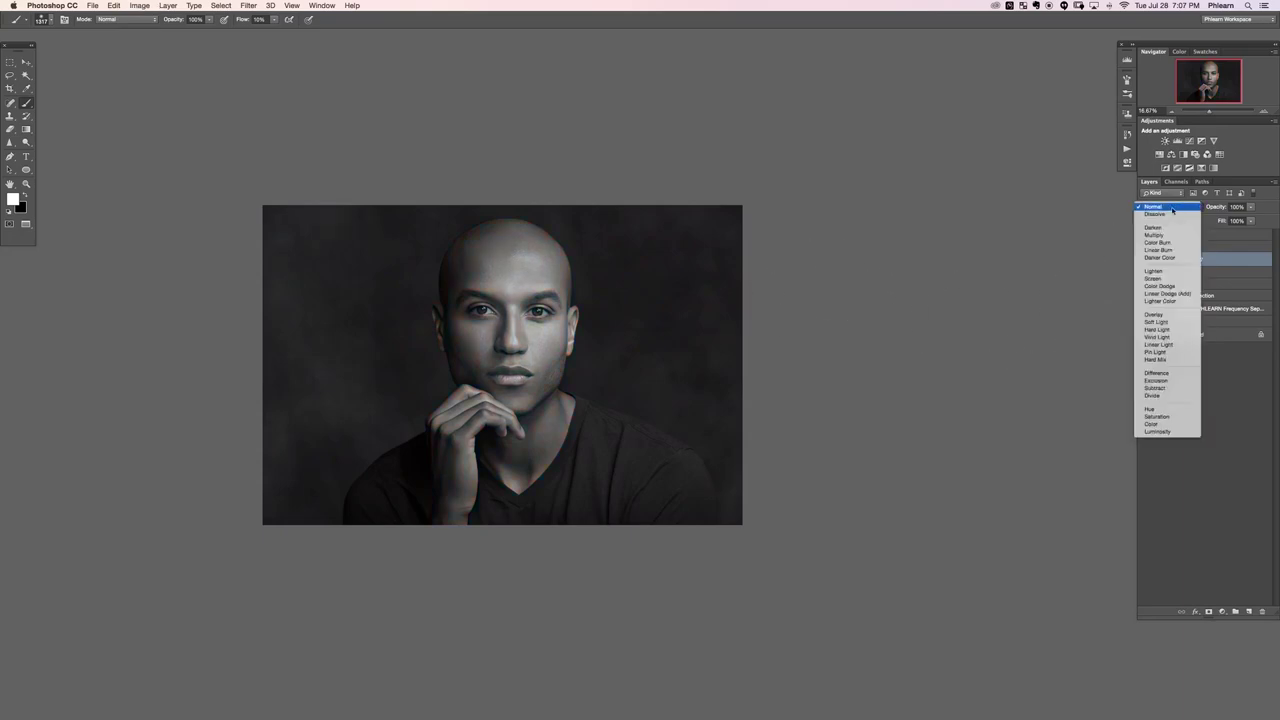
{"action": "left_click", "coordinate": [1162, 316]}
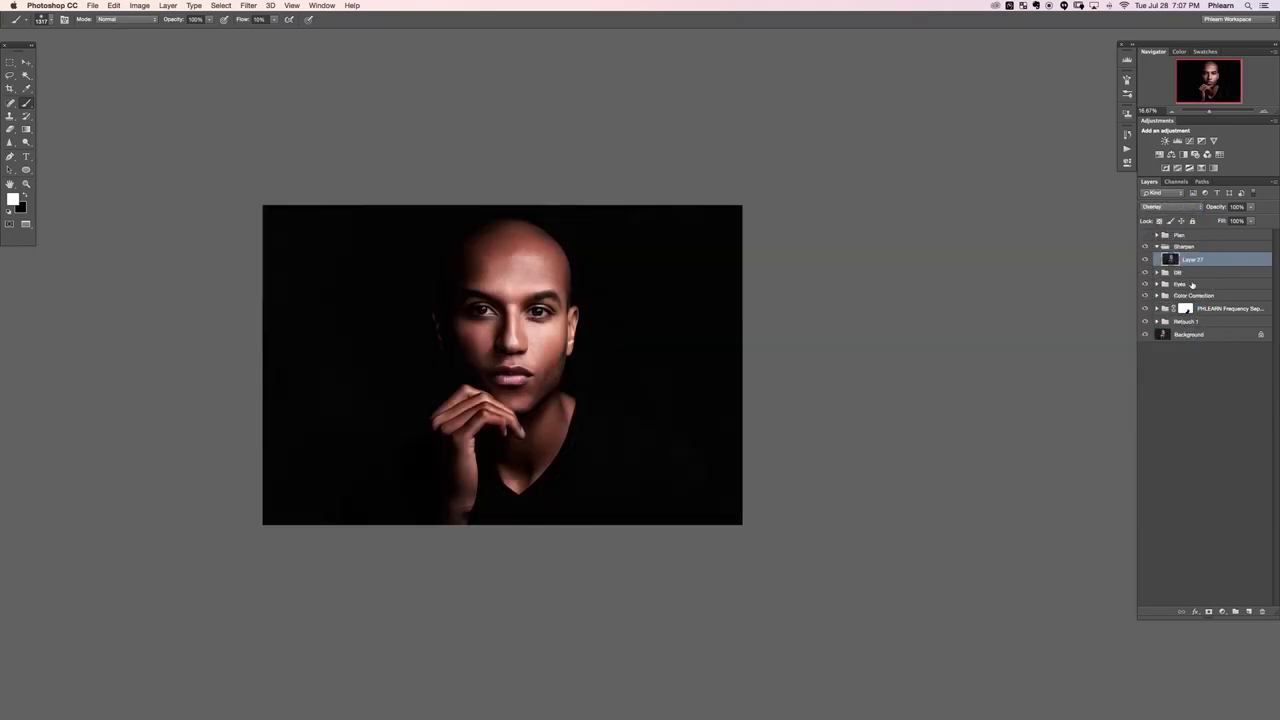
Step: Duplicate the Overlay layer three times, hide the three copies and select the original Layer 27
{"action": "key", "text": "super+j"}
{"action": "key", "text": "super+j"}
{"action": "key", "text": "super+j"}
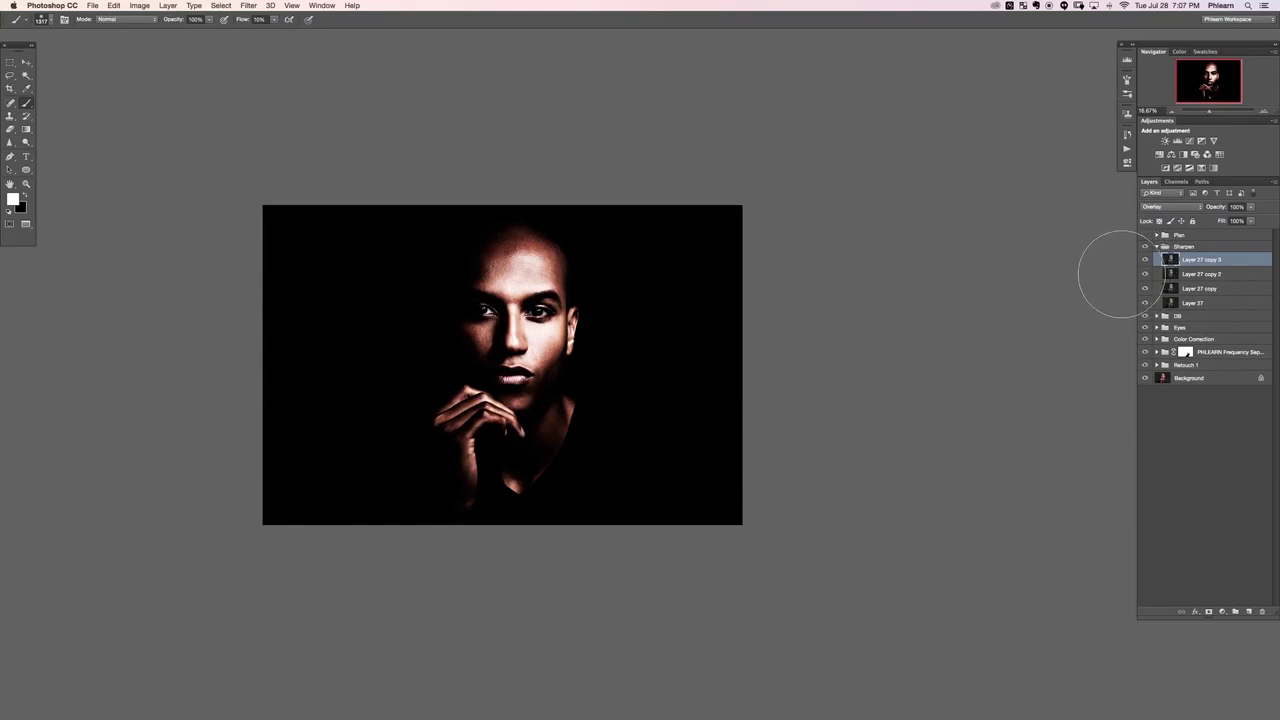
{"action": "left_click_drag", "start_coordinate": [1147, 262], "coordinate": [1150, 287]}
{"action": "left_click", "coordinate": [1214, 304]}
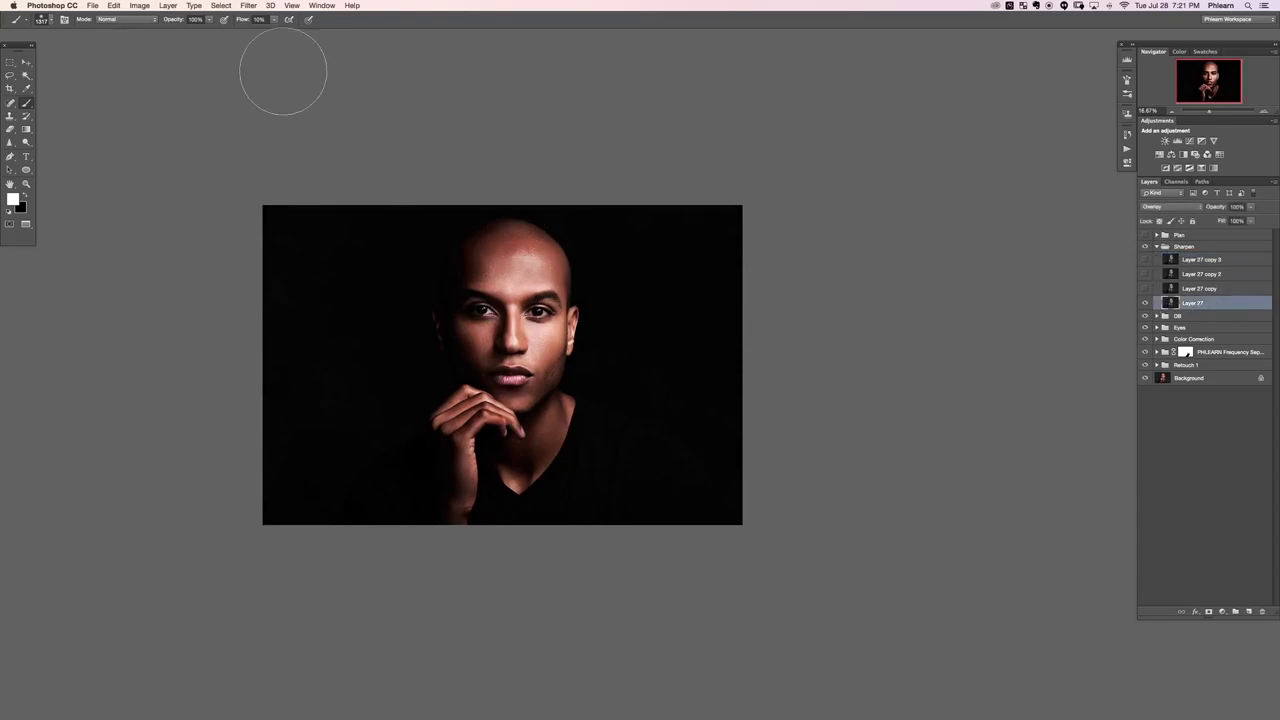
Step: Apply a High Pass filter with a 5-pixel radius to Layer 27, judging its effect on the face up close
{"action": "left_click", "coordinate": [248, 5]}
{"action": "mouse_move", "coordinate": [300, 210]}
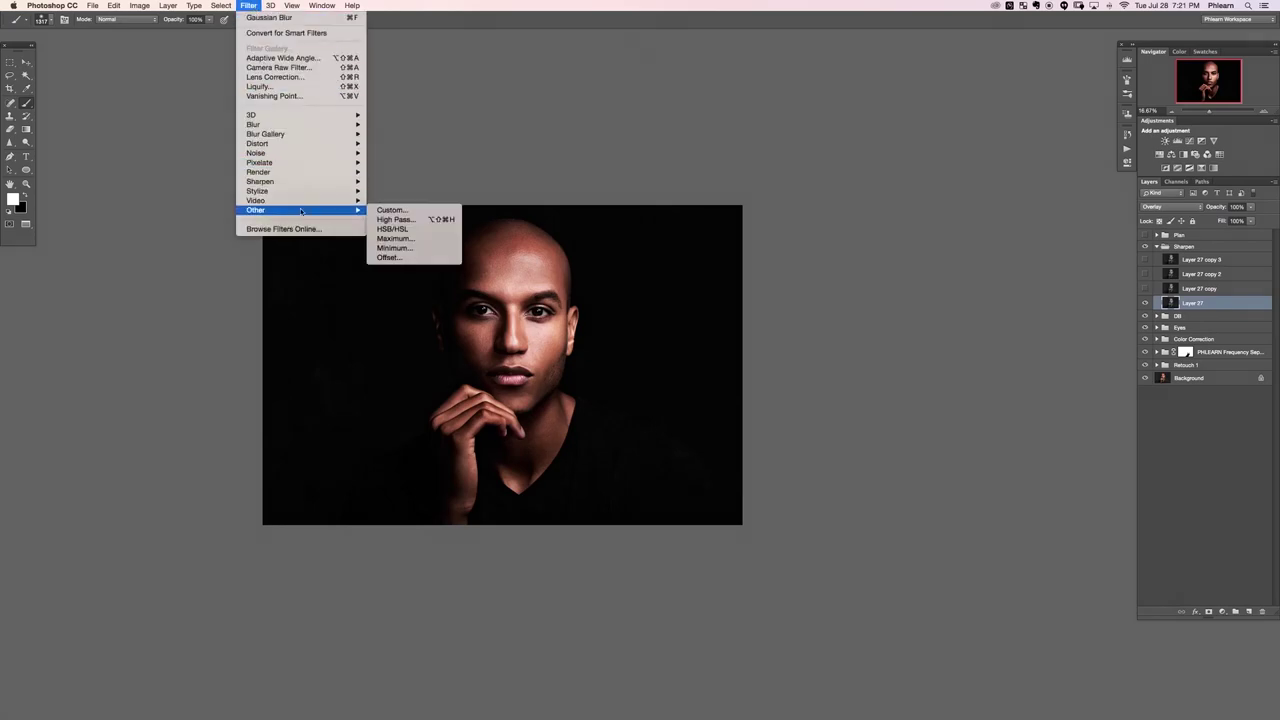
{"action": "left_click", "coordinate": [404, 220]}
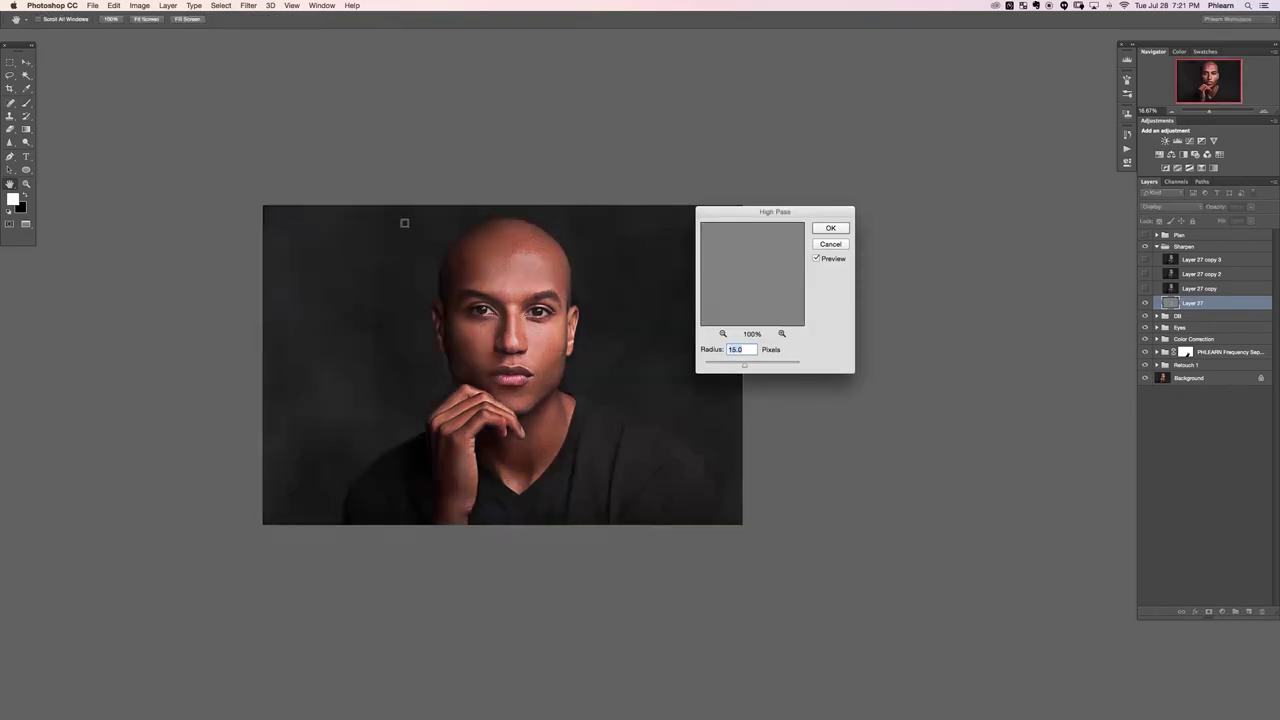
{"action": "left_click", "coordinate": [447, 232], "text": "super"}
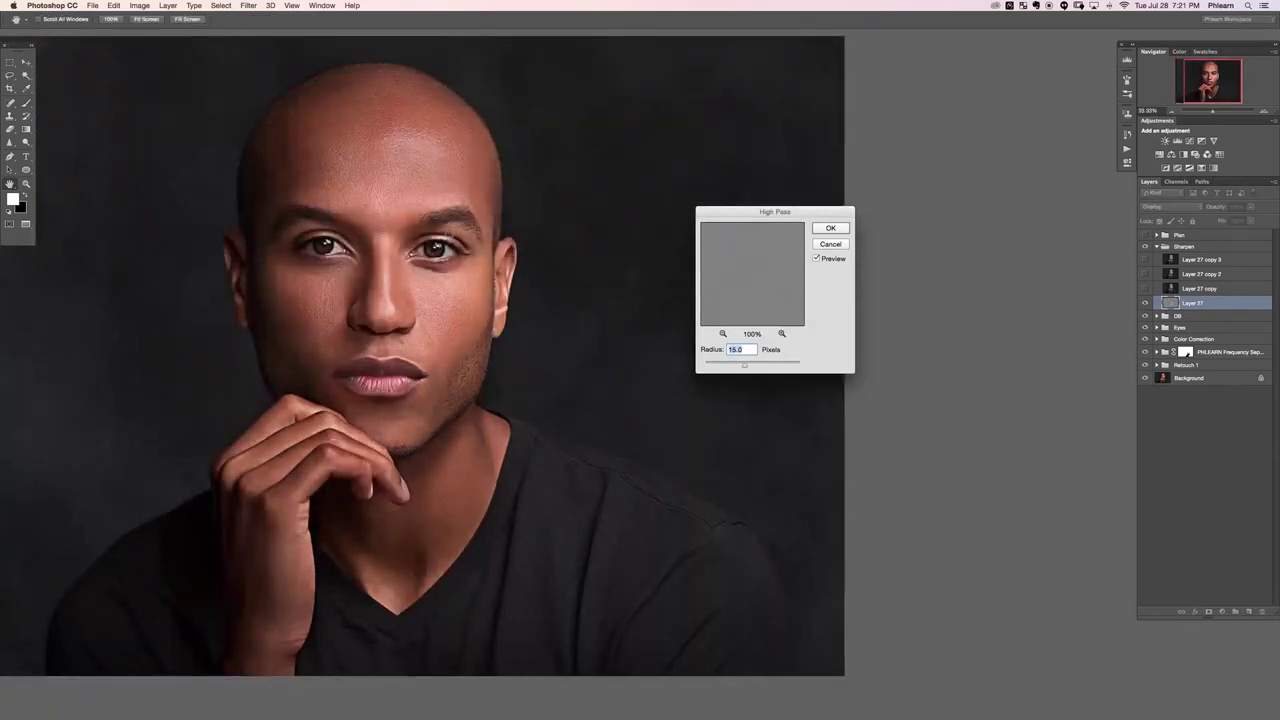
{"action": "left_click_drag", "start_coordinate": [396, 268], "coordinate": [434, 271]}
{"action": "left_click_drag", "start_coordinate": [748, 216], "coordinate": [755, 196]}
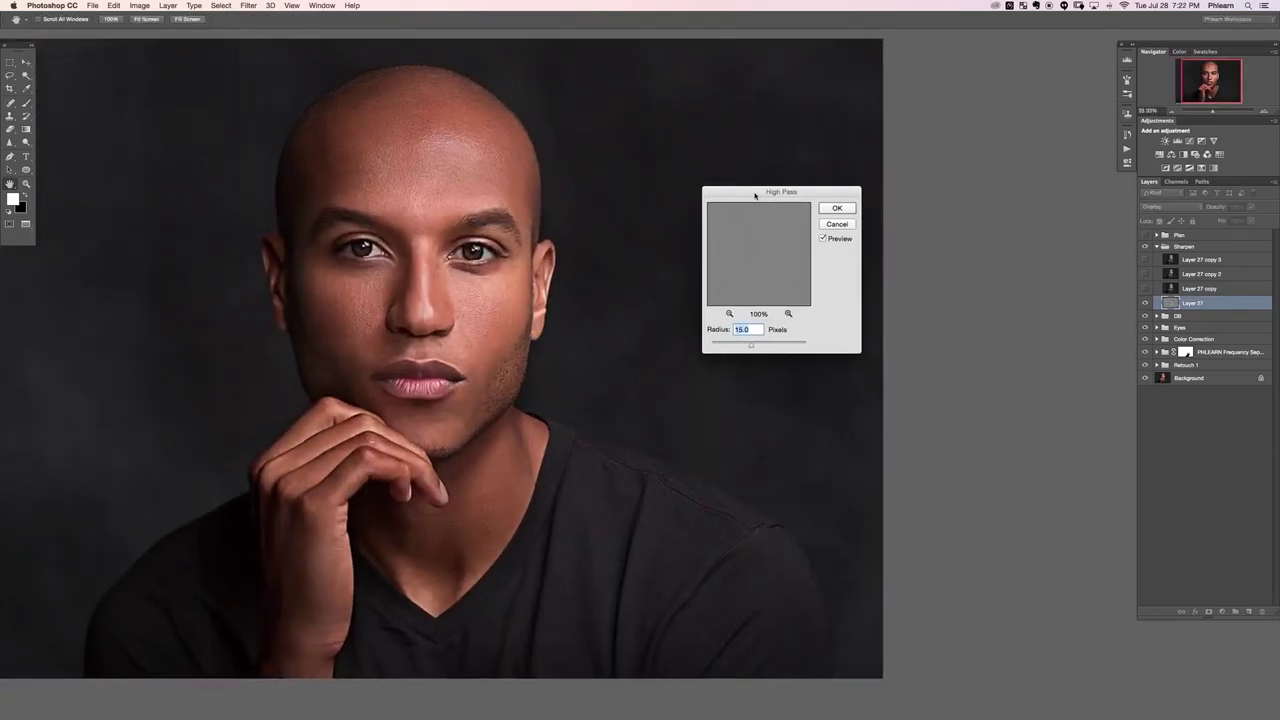
{"action": "key", "text": "Down"}
{"action": "key", "text": "Down"}
{"action": "key", "text": "Down"}
{"action": "key", "text": "Down"}
{"action": "key", "text": "Down"}
{"action": "key", "text": "Down"}
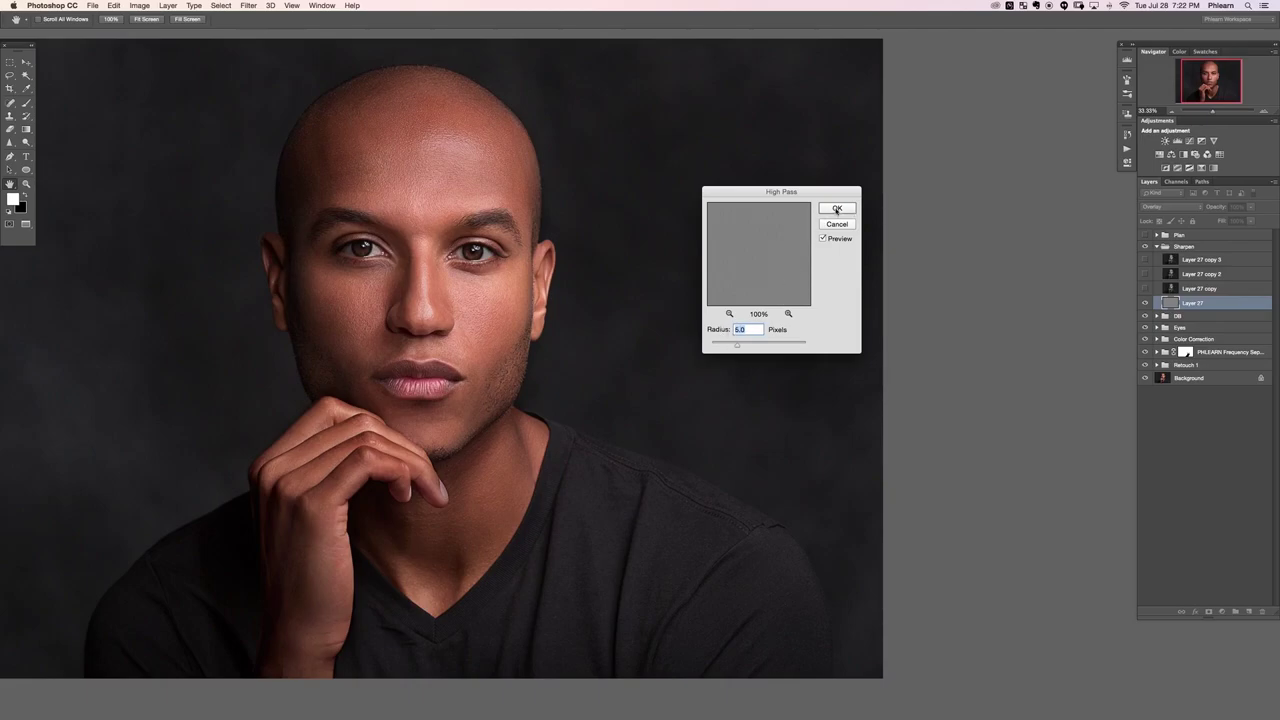
{"action": "left_click", "coordinate": [837, 209]}
Step: Show Layer 27 copy and apply a High Pass filter with a 10-pixel radius to it
{"action": "left_click", "coordinate": [1145, 288]}
{"action": "left_click", "coordinate": [1208, 289]}
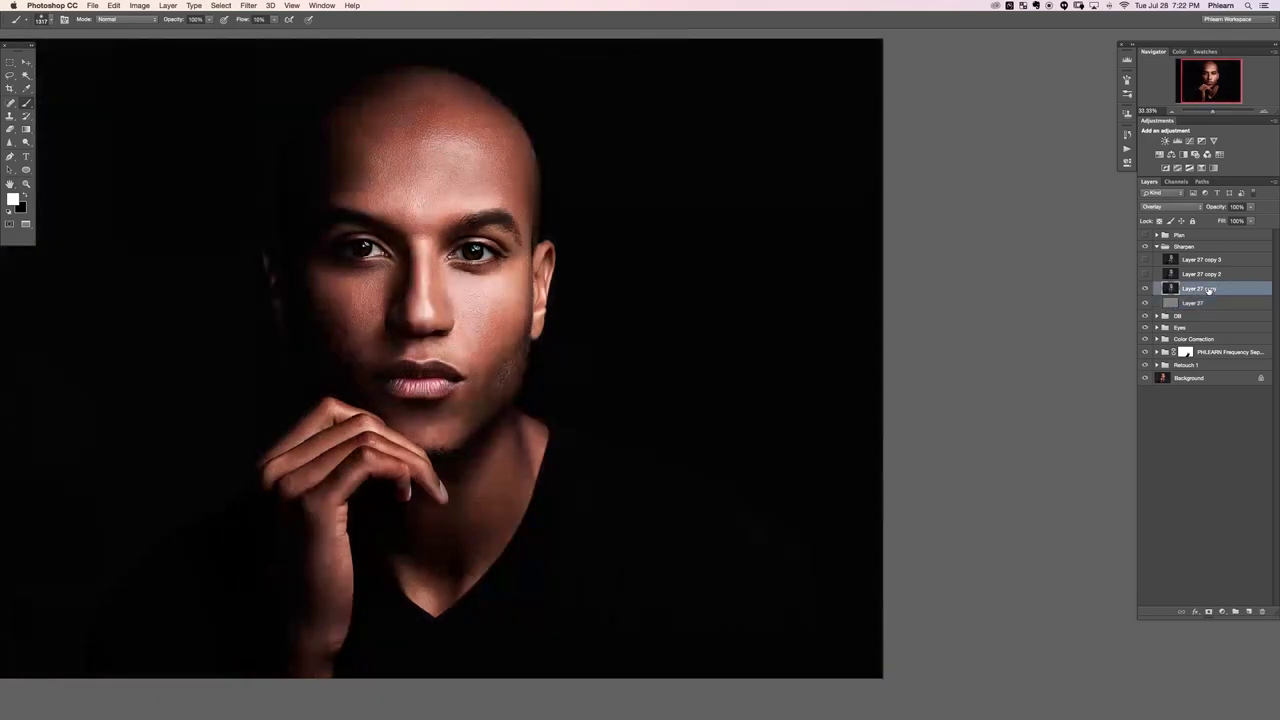
{"action": "key", "text": "super+alt+f"}
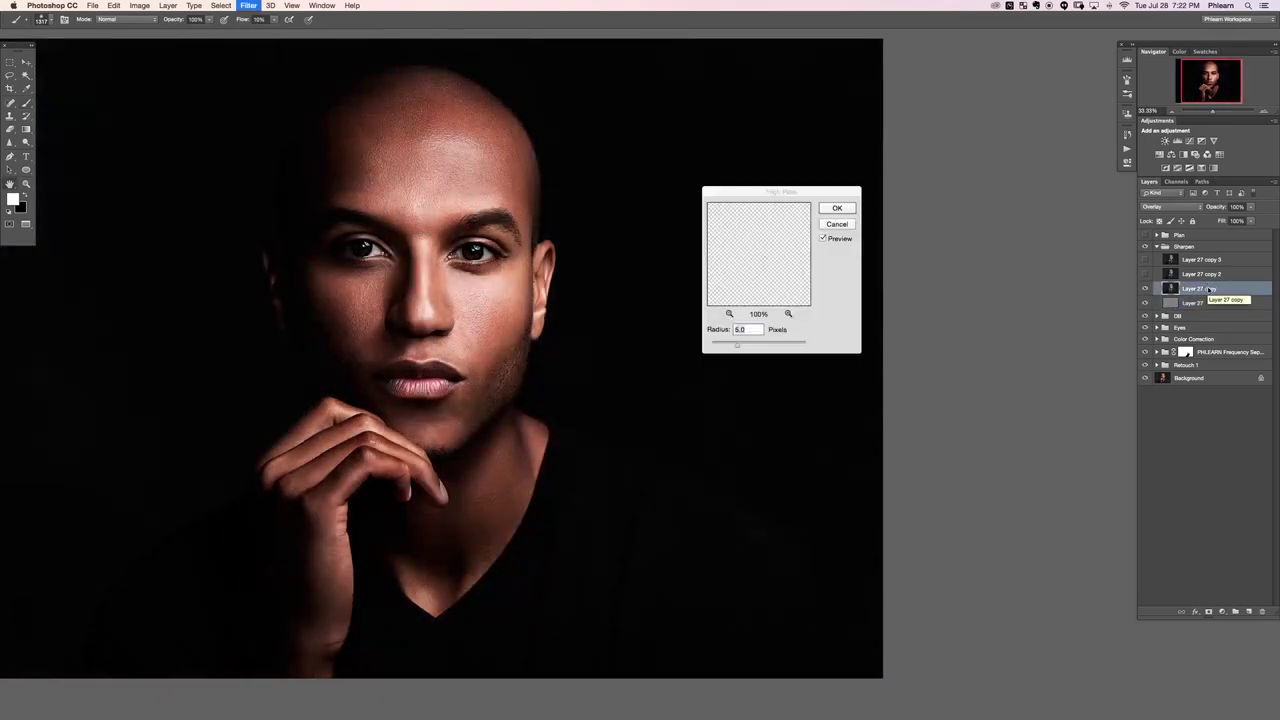
{"action": "key", "text": "shift+Up"}
{"action": "key", "text": "shift+Up"}
{"action": "key", "text": "shift+Up"}
{"action": "key", "text": "shift+Up"}
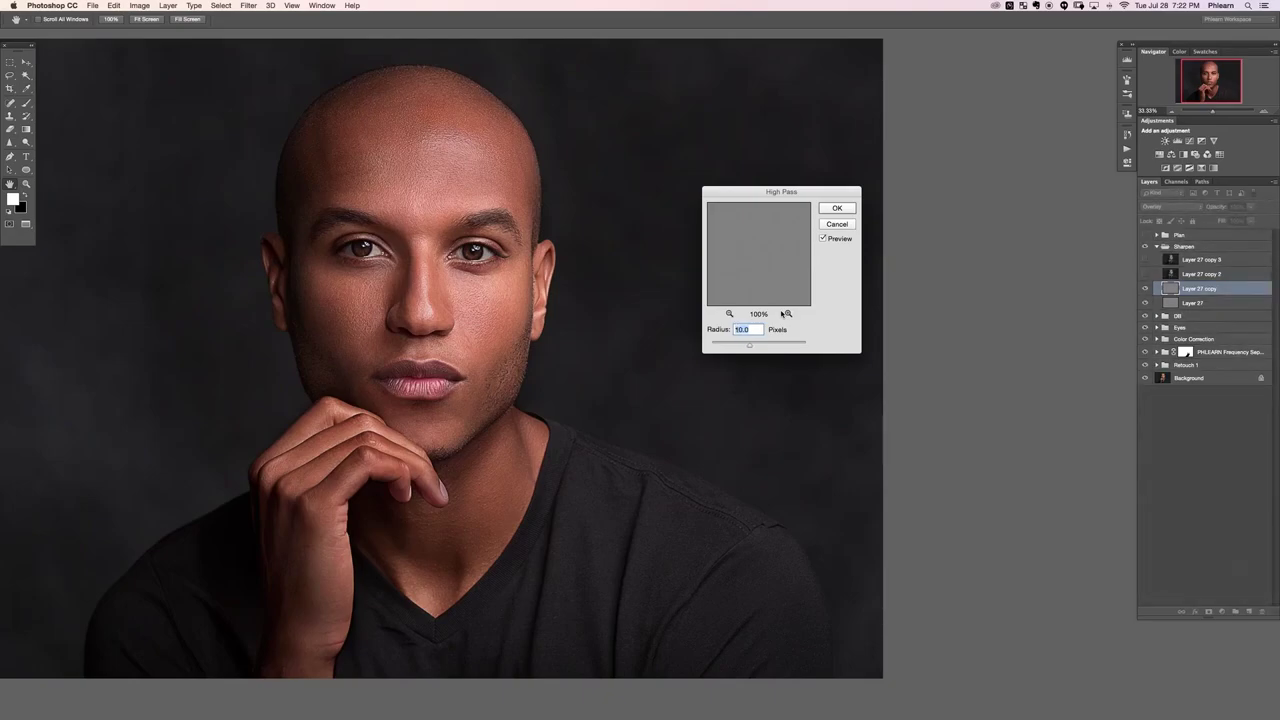
{"action": "key", "text": "Return"}
{"action": "key", "text": "b"}
Step: Show Layer 27 copy 2 and apply a High Pass filter with a 20-pixel radius to it
{"action": "left_click", "coordinate": [1145, 274]}
{"action": "left_click", "coordinate": [1175, 275]}
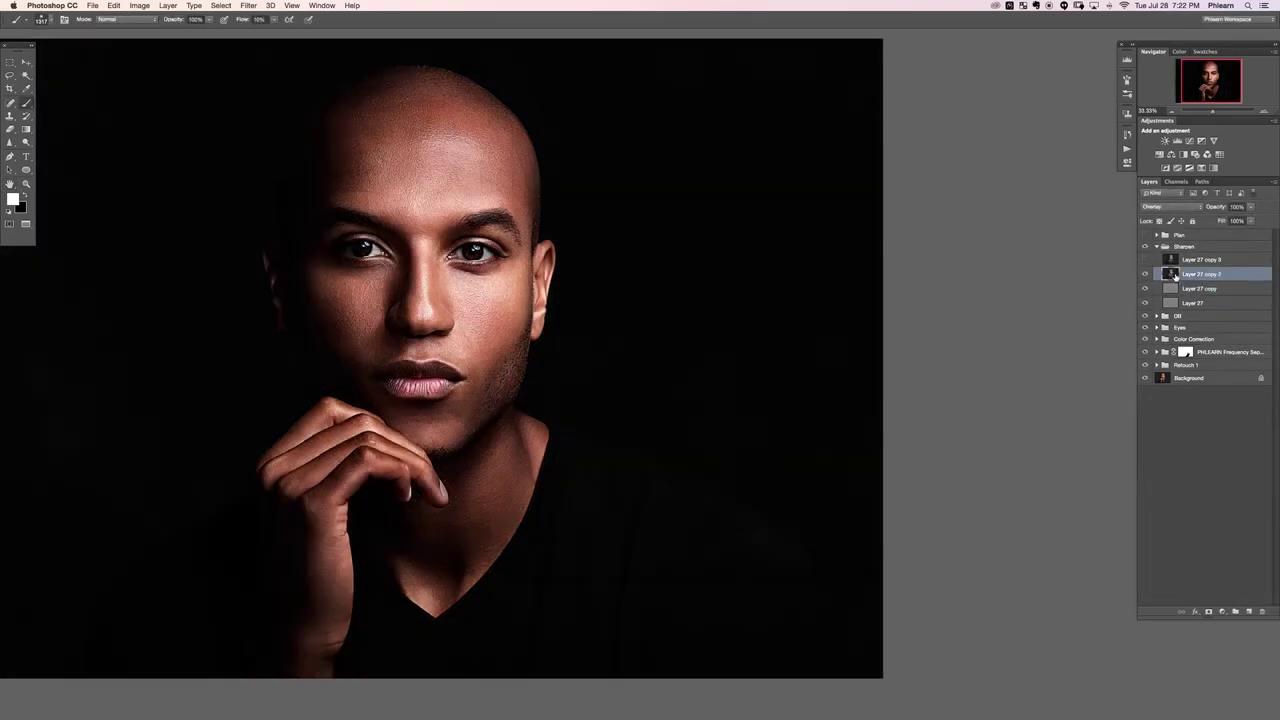
{"action": "key", "text": "super+alt+f"}
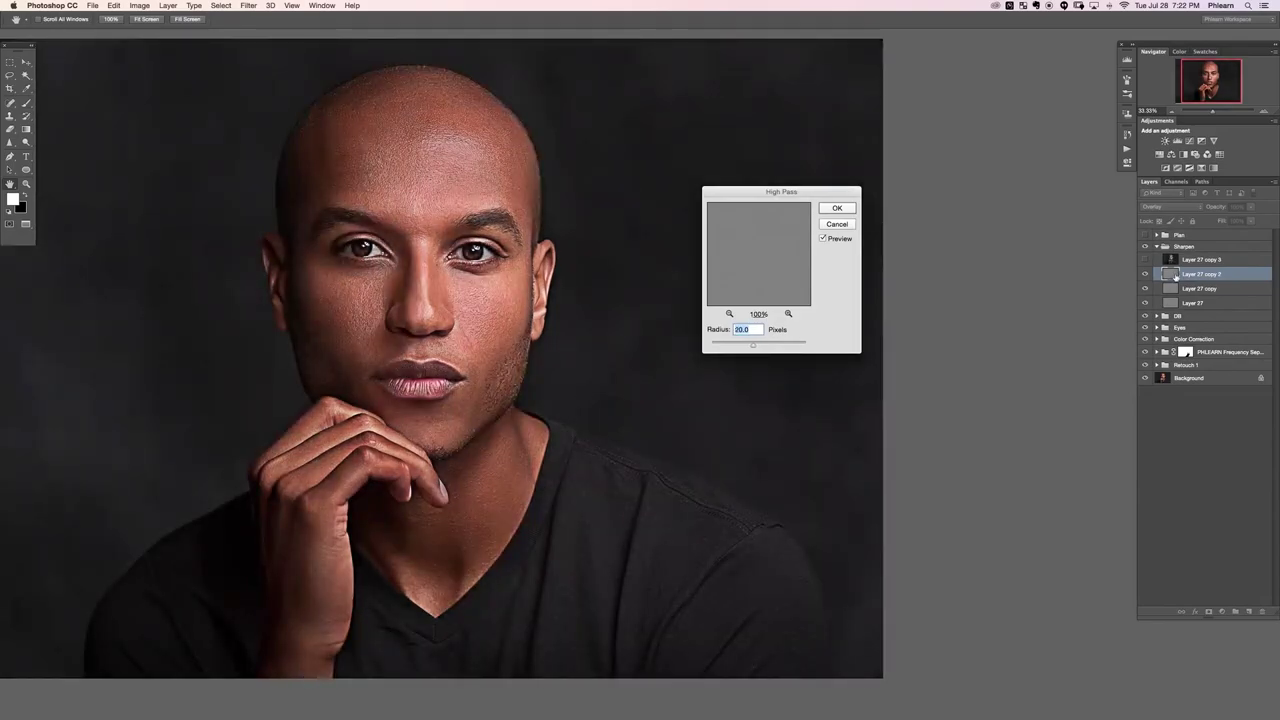
{"action": "key", "text": "Return"}
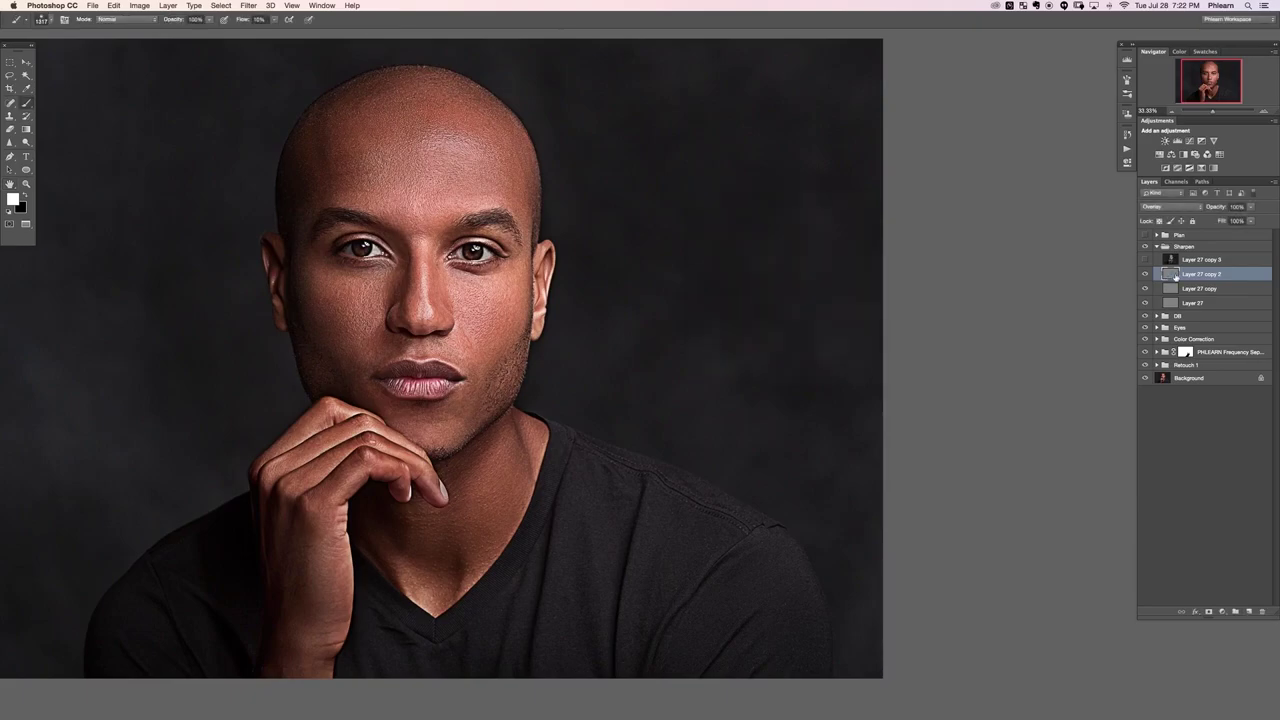
Step: Show Layer 27 copy 3 and apply a High Pass filter with a radius of about 135 pixels to it
{"action": "left_click", "coordinate": [1146, 260]}
{"action": "left_click", "coordinate": [1203, 260]}
{"action": "key", "text": "super+alt+f"}
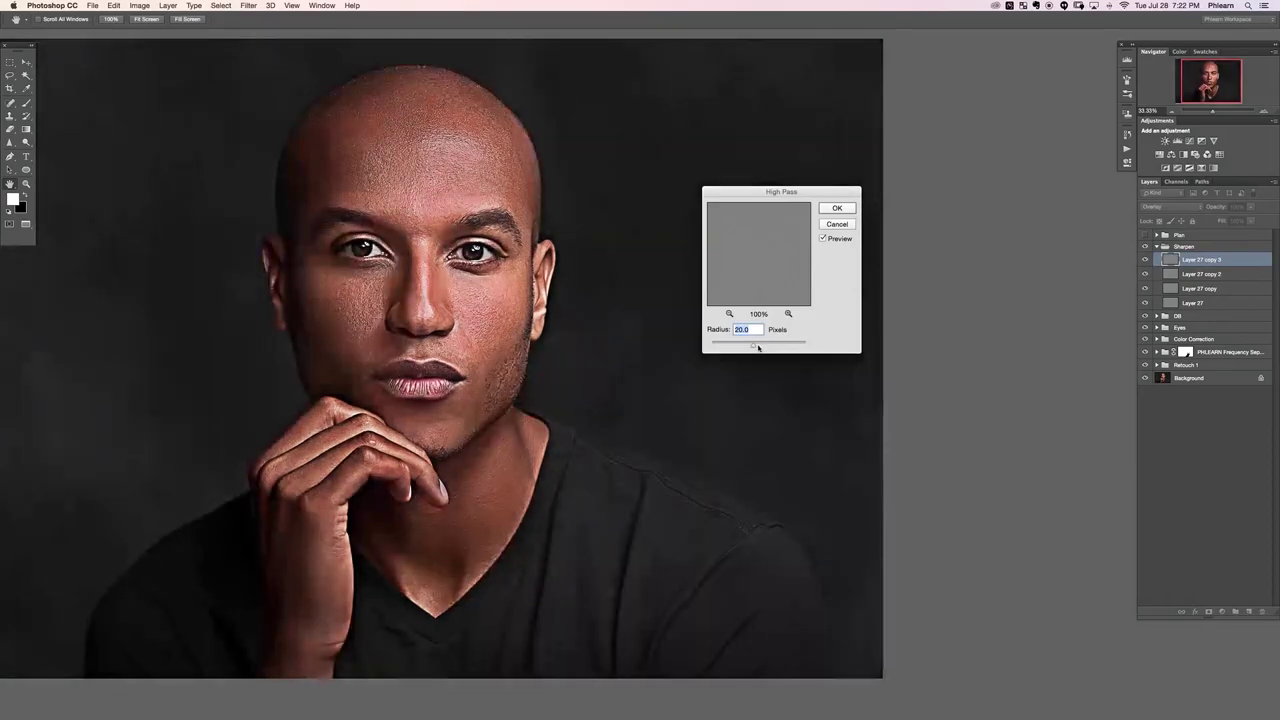
{"action": "left_click_drag", "start_coordinate": [757, 344], "coordinate": [781, 345]}
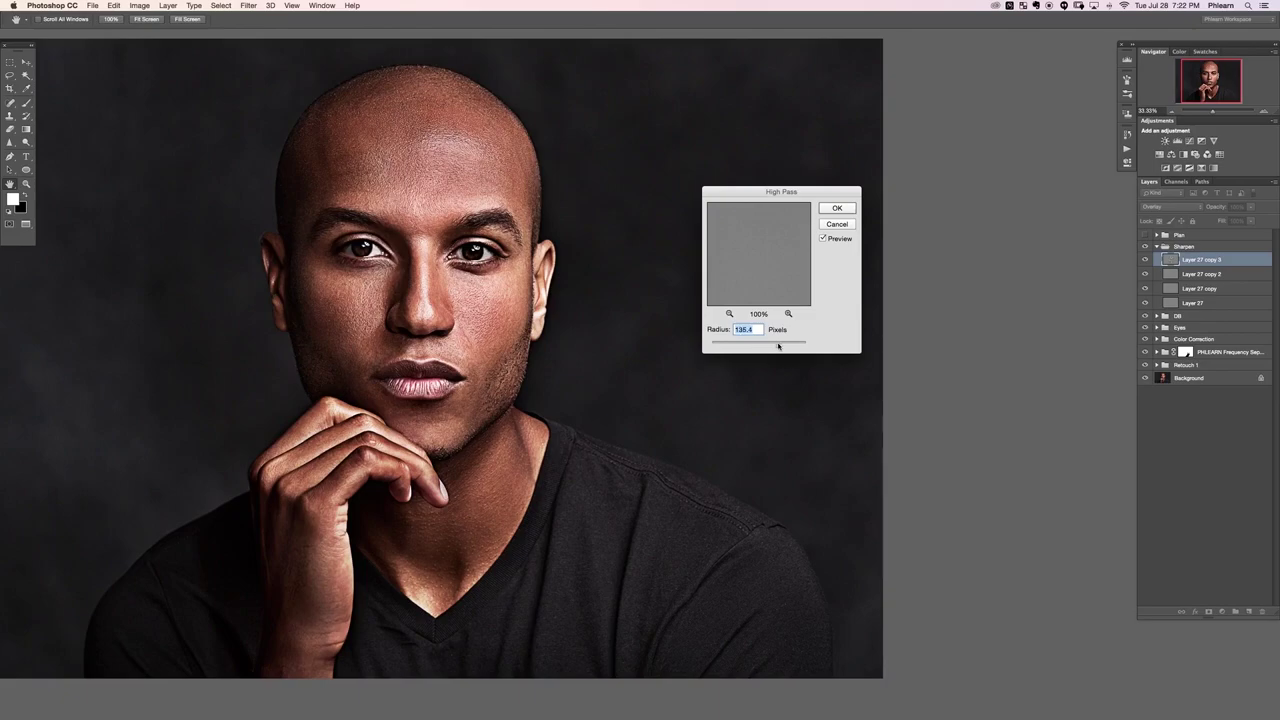
{"action": "left_click", "coordinate": [838, 208]}
{"action": "key", "text": "b"}
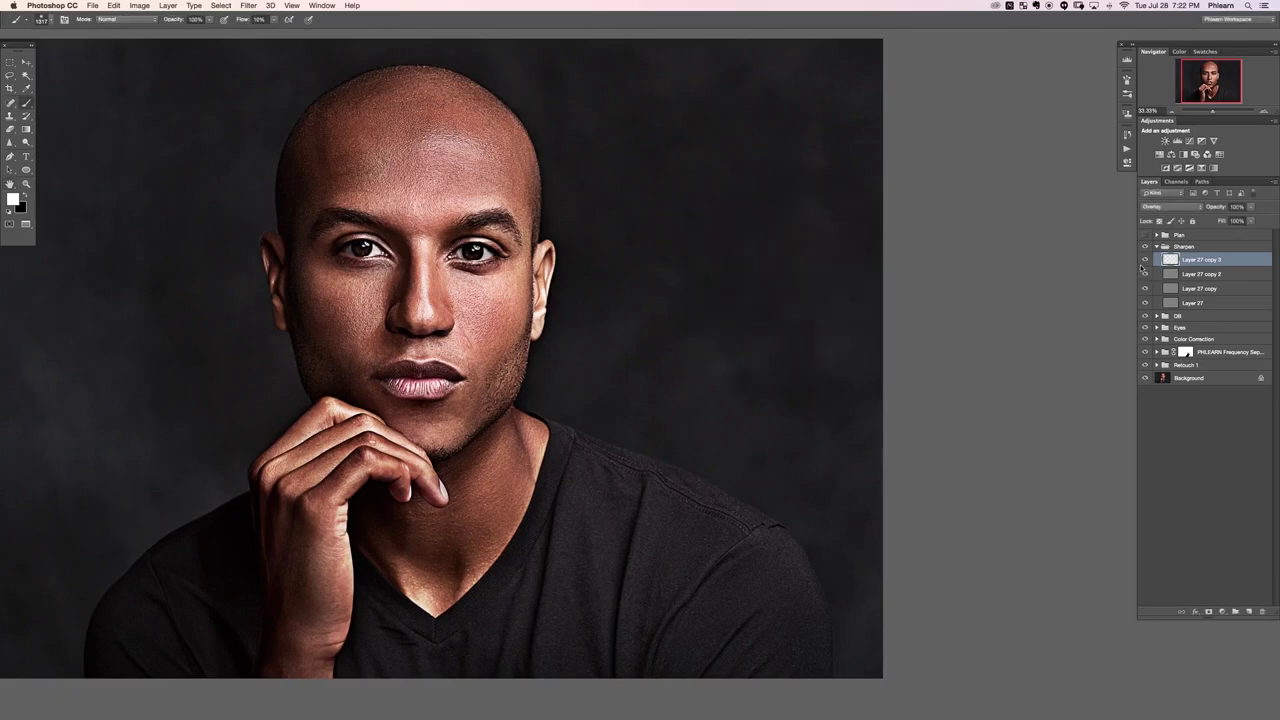
Step: Hide the three Layer 27 copies and inspect the portrait with only Layer 27's fine sharpening, close up and in full
{"action": "left_click", "coordinate": [1146, 260]}
{"action": "left_click", "coordinate": [1146, 260]}
{"action": "left_click_drag", "start_coordinate": [1146, 260], "coordinate": [1148, 289]}
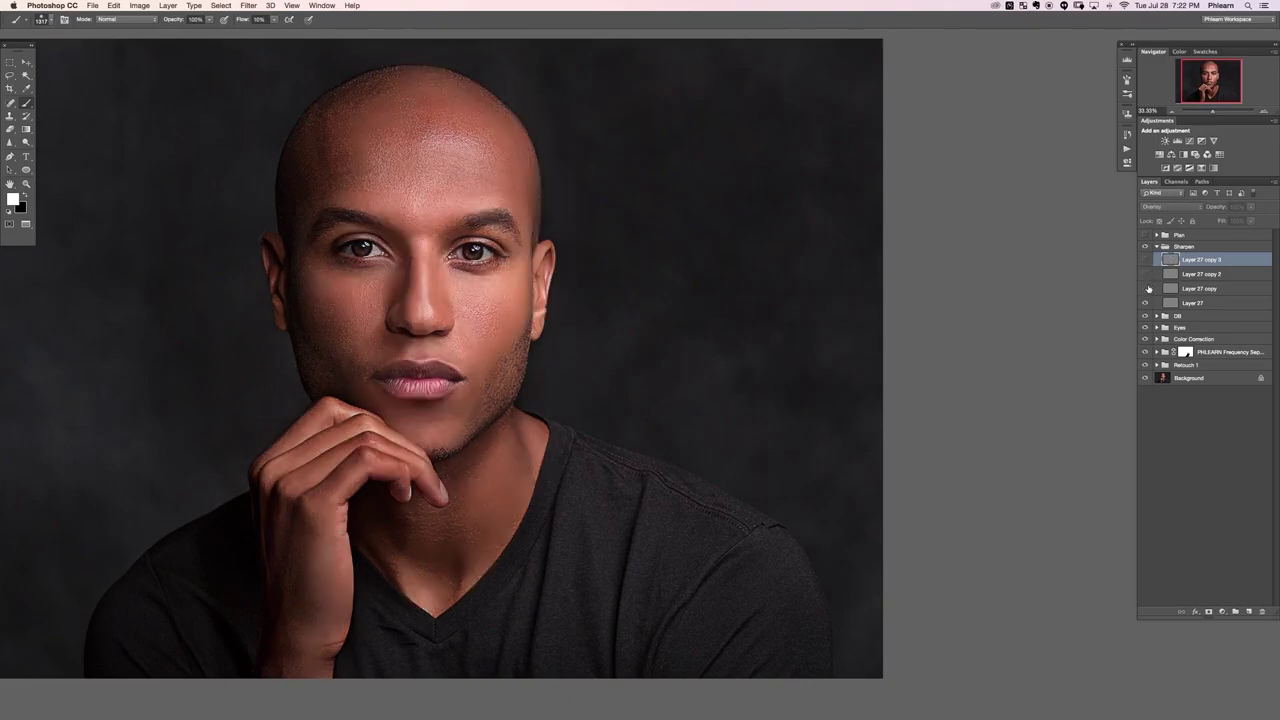
{"action": "key", "text": "super+minus"}
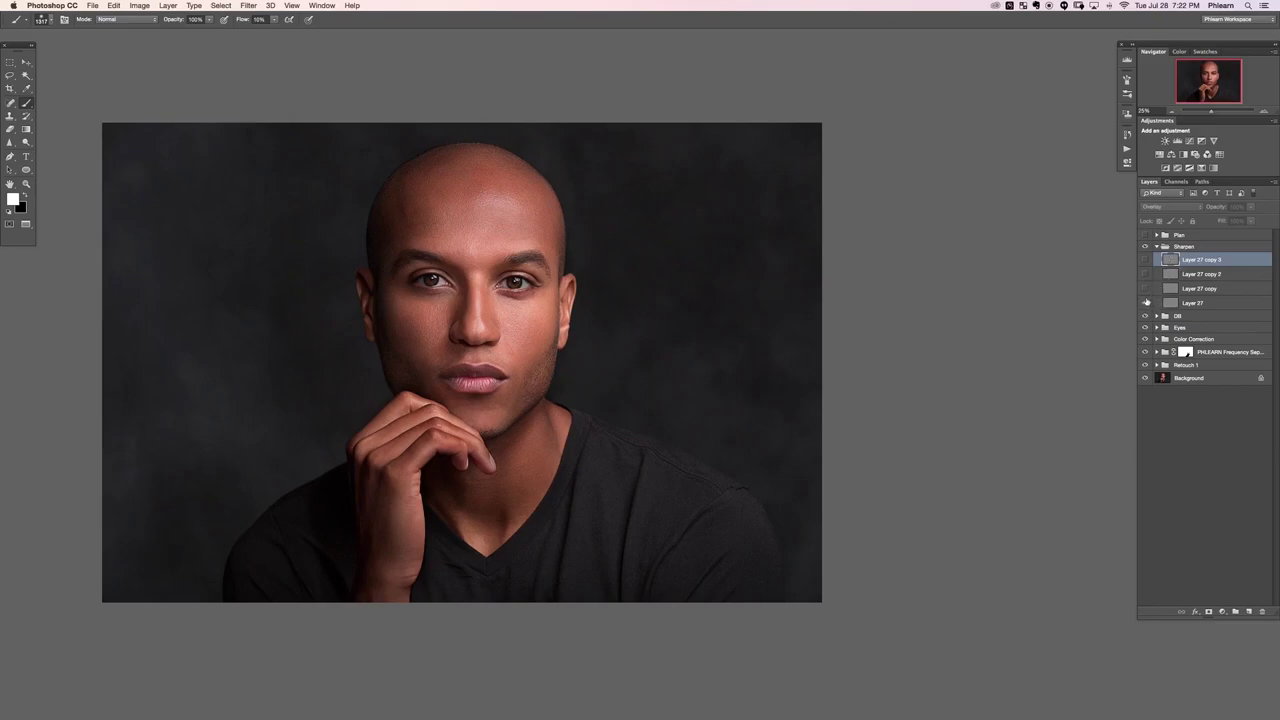
{"action": "key", "text": "super+plus"}
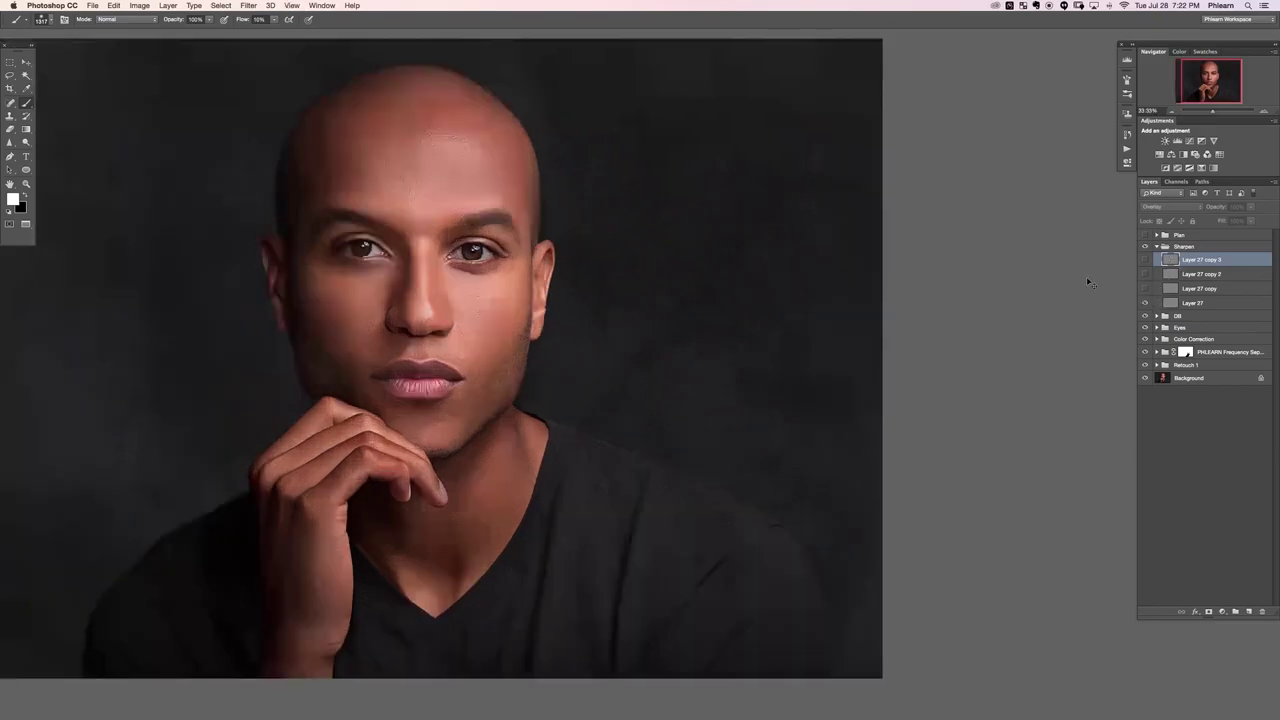
{"action": "mouse_move", "coordinate": [533, 343]}
{"action": "left_mouse_down"}
{"action": "mouse_move", "coordinate": [674, 369]}
{"action": "mouse_move", "coordinate": [658, 360]}
{"action": "left_mouse_up"}
{"action": "key", "text": "super+plus"}
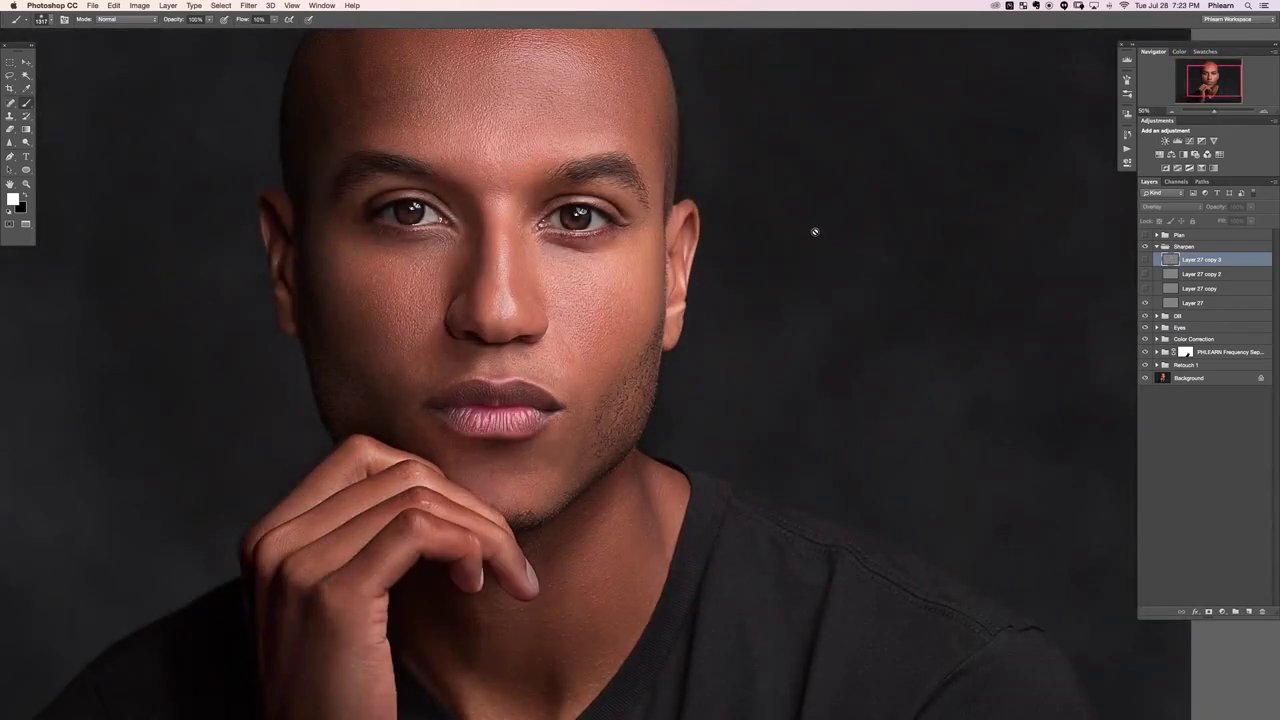
{"action": "key", "text": "super+minus"}
{"action": "key", "text": "super+minus"}
{"action": "left_click_drag", "start_coordinate": [795, 391], "coordinate": [682, 375]}
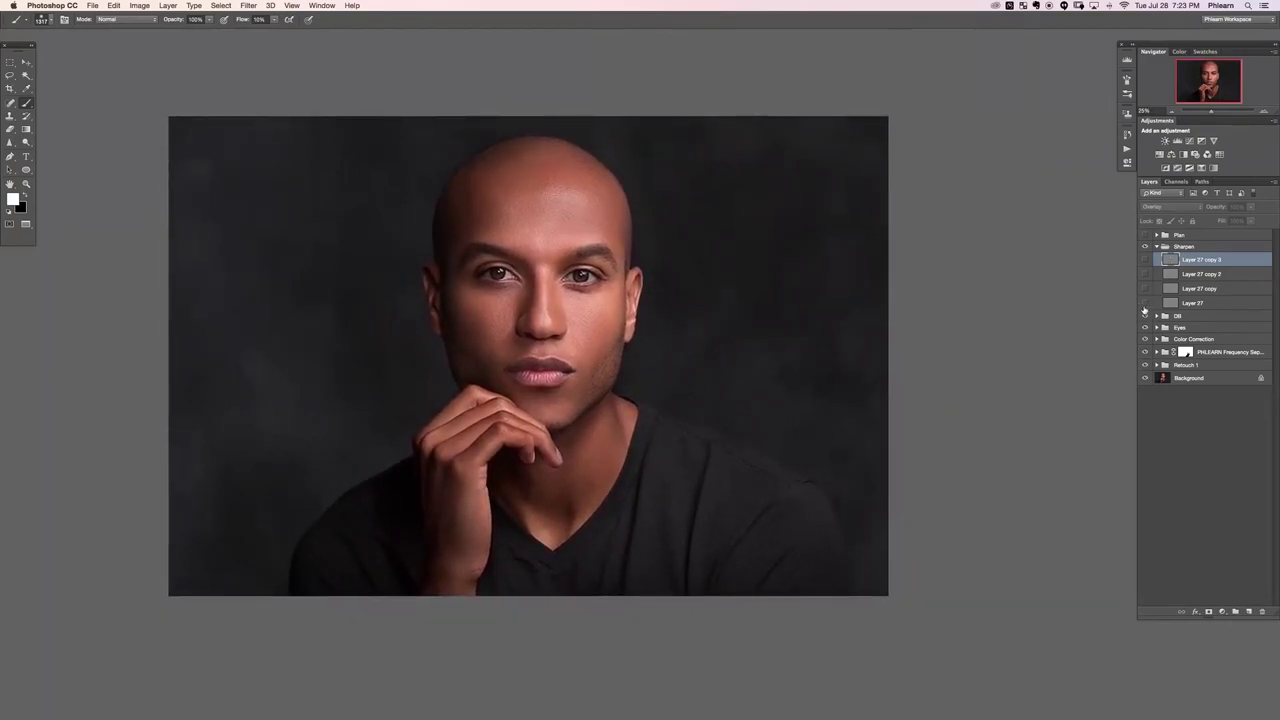
Step: Add a layer mask to Layer 27 and paint black over the shirt and background to remove the sharpening there
{"action": "left_click", "coordinate": [1178, 303]}
{"action": "left_click", "coordinate": [1208, 611]}
{"action": "key", "text": "x"}
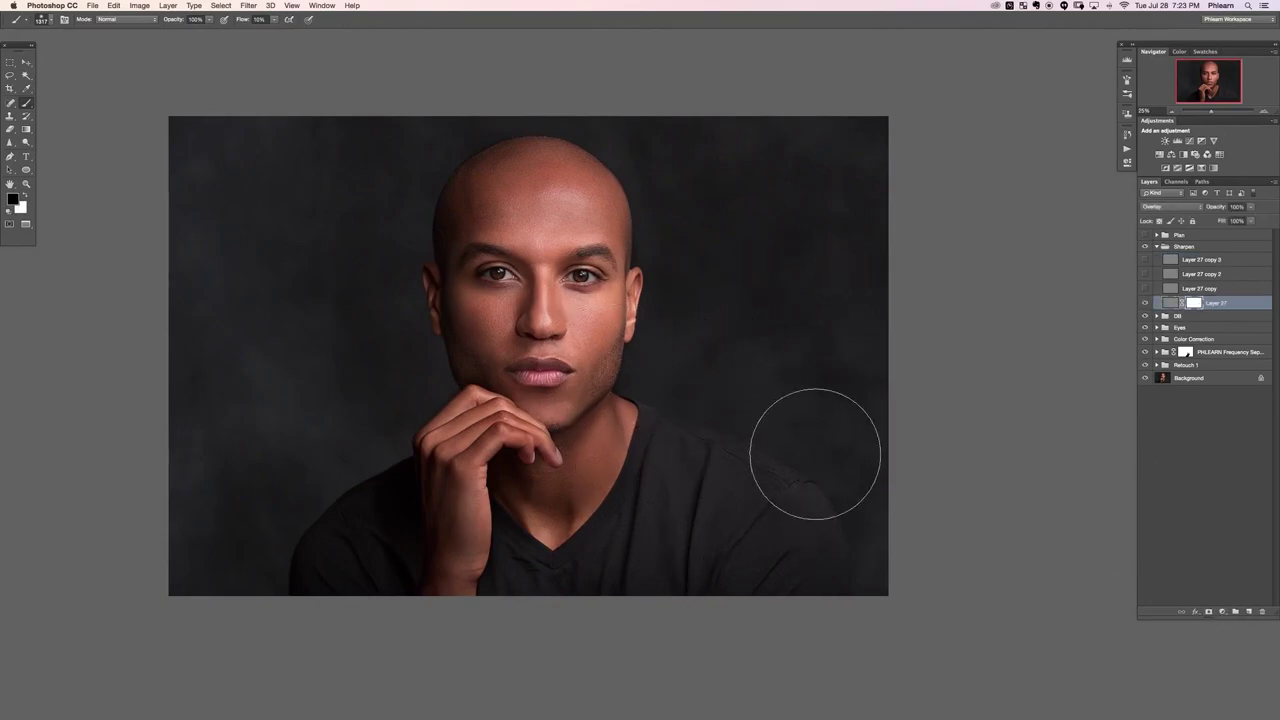
{"action": "mouse_move", "coordinate": [778, 417]}
{"action": "left_mouse_down"}
{"action": "mouse_move", "coordinate": [827, 178]}
{"action": "mouse_move", "coordinate": [721, 206]}
{"action": "mouse_move", "coordinate": [770, 153]}
{"action": "mouse_move", "coordinate": [814, 209]}
{"action": "mouse_move", "coordinate": [734, 205]}
{"action": "mouse_move", "coordinate": [697, 586]}
{"action": "left_mouse_up"}
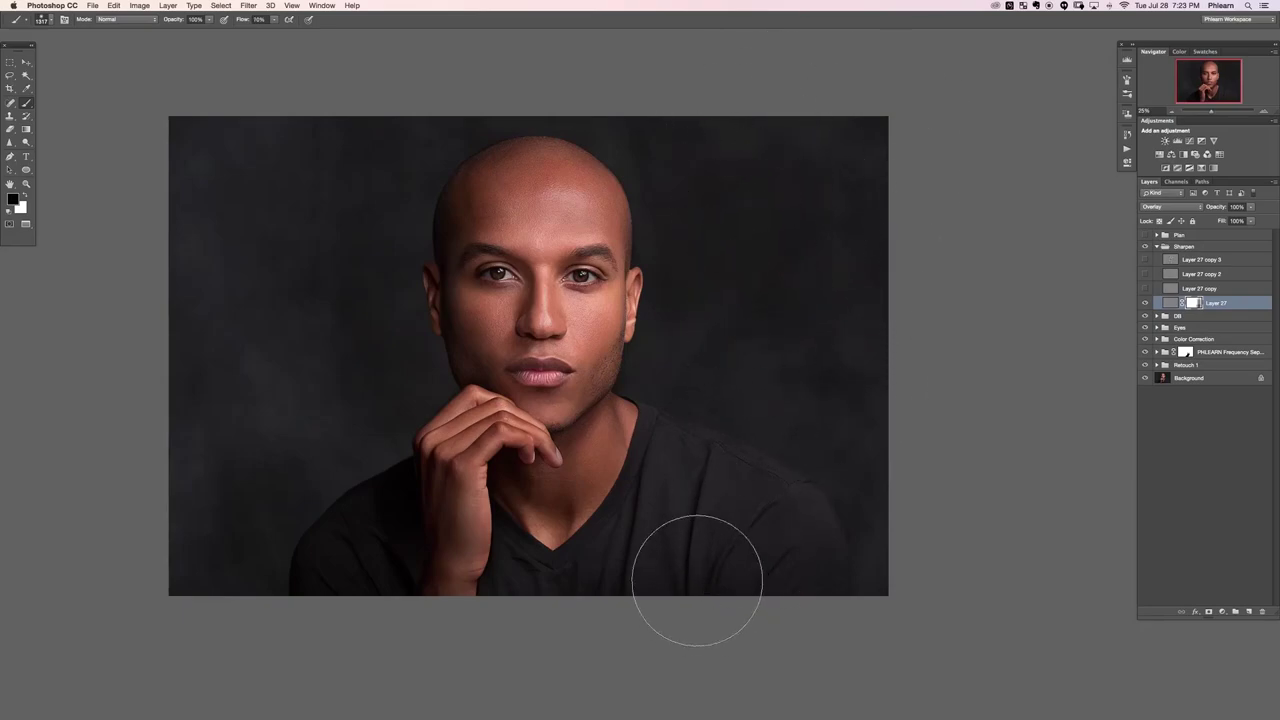
{"action": "mouse_move", "coordinate": [344, 571]}
{"action": "left_mouse_down"}
{"action": "mouse_move", "coordinate": [394, 132]}
{"action": "mouse_move", "coordinate": [417, 113]}
{"action": "mouse_move", "coordinate": [799, 141]}
{"action": "mouse_move", "coordinate": [820, 88]}
{"action": "left_mouse_up"}
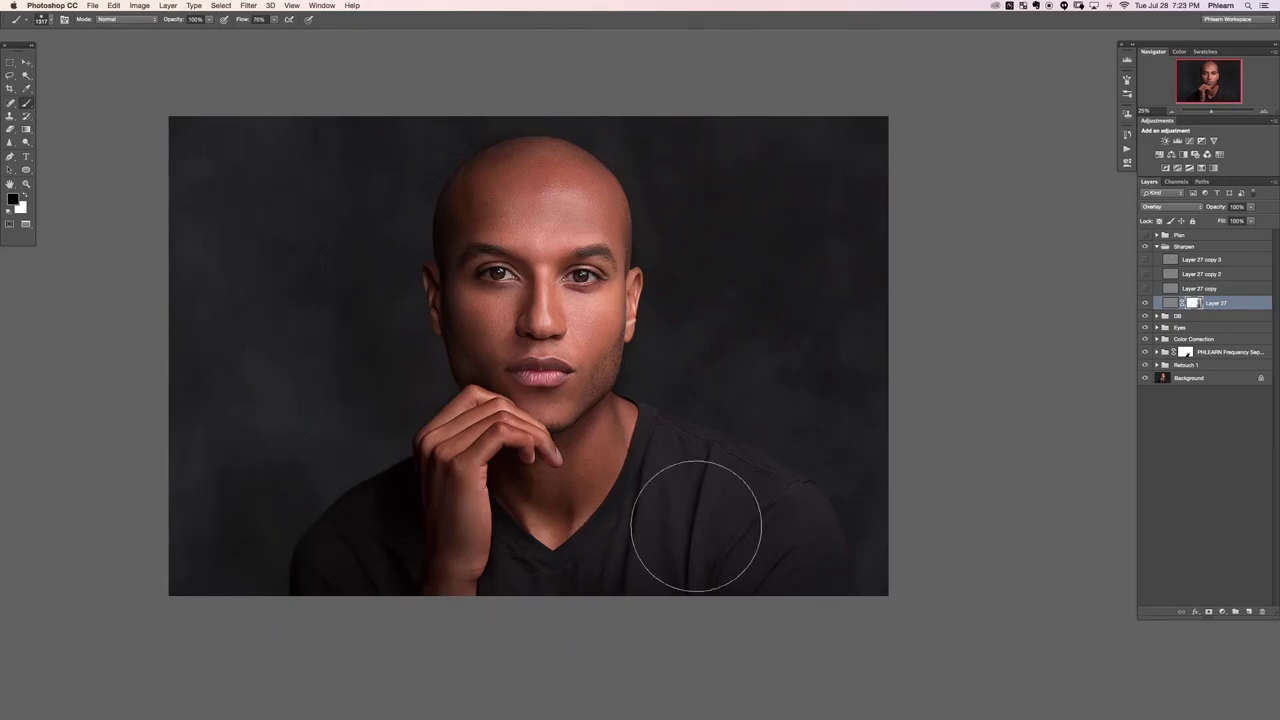
{"action": "left_click_drag", "start_coordinate": [836, 599], "coordinate": [715, 619]}
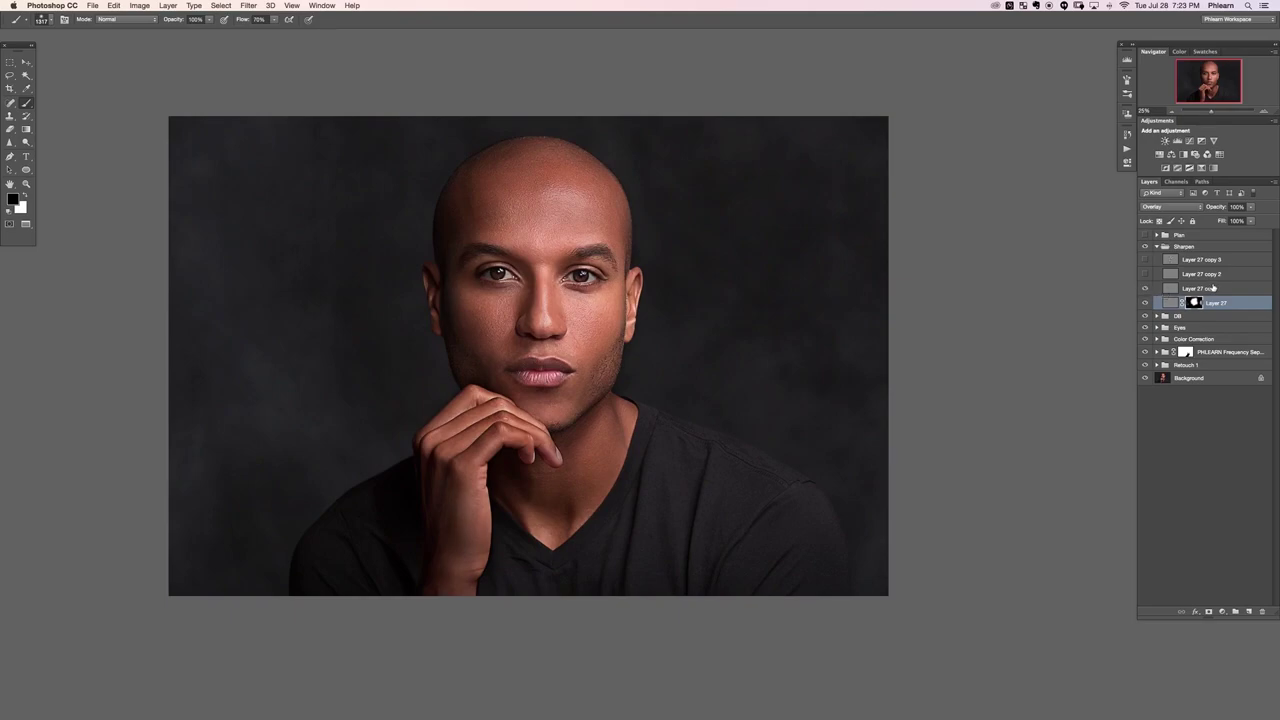
Step: Select Layer 27 copy, examine its sharpening on the face at 100%, and hide it with a black layer mask
{"action": "left_click", "coordinate": [1194, 289]}
{"action": "left_click", "coordinate": [1145, 288]}
{"action": "left_click", "coordinate": [1145, 289]}
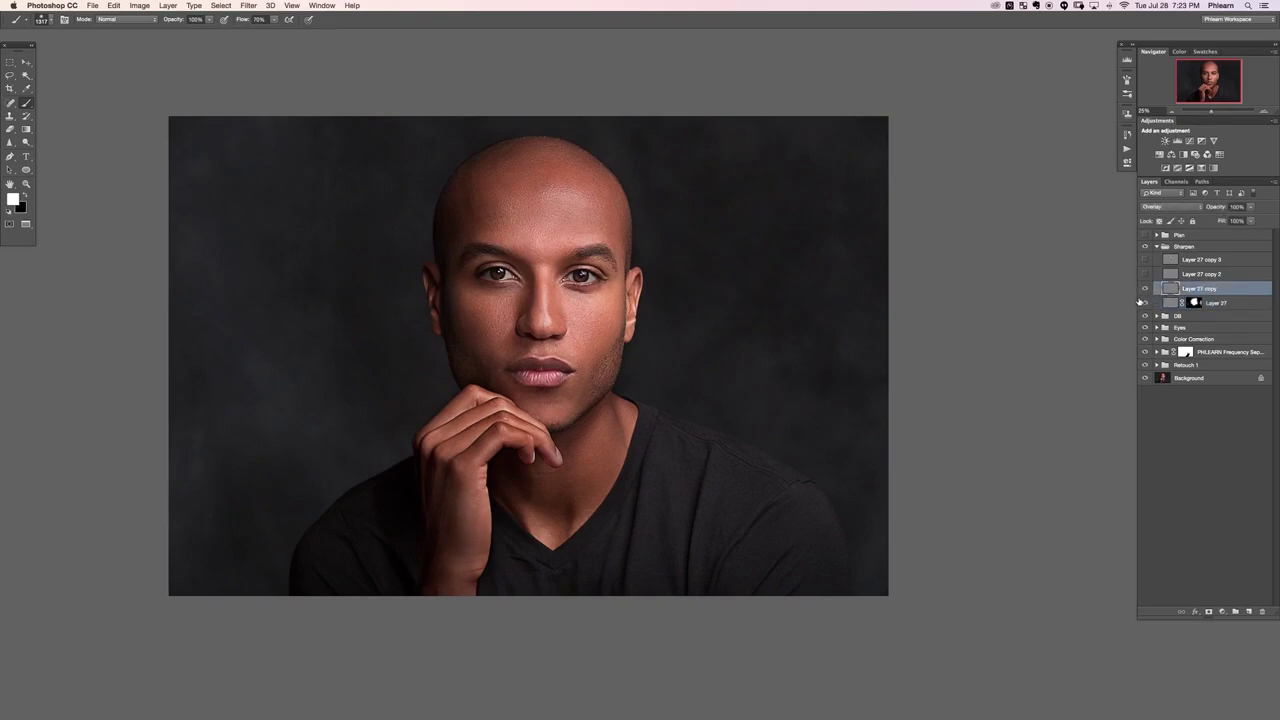
{"action": "key", "text": "super+plus"}
{"action": "key", "text": "super+plus"}
{"action": "key", "text": "super+plus"}
{"action": "key", "text": "super+plus"}
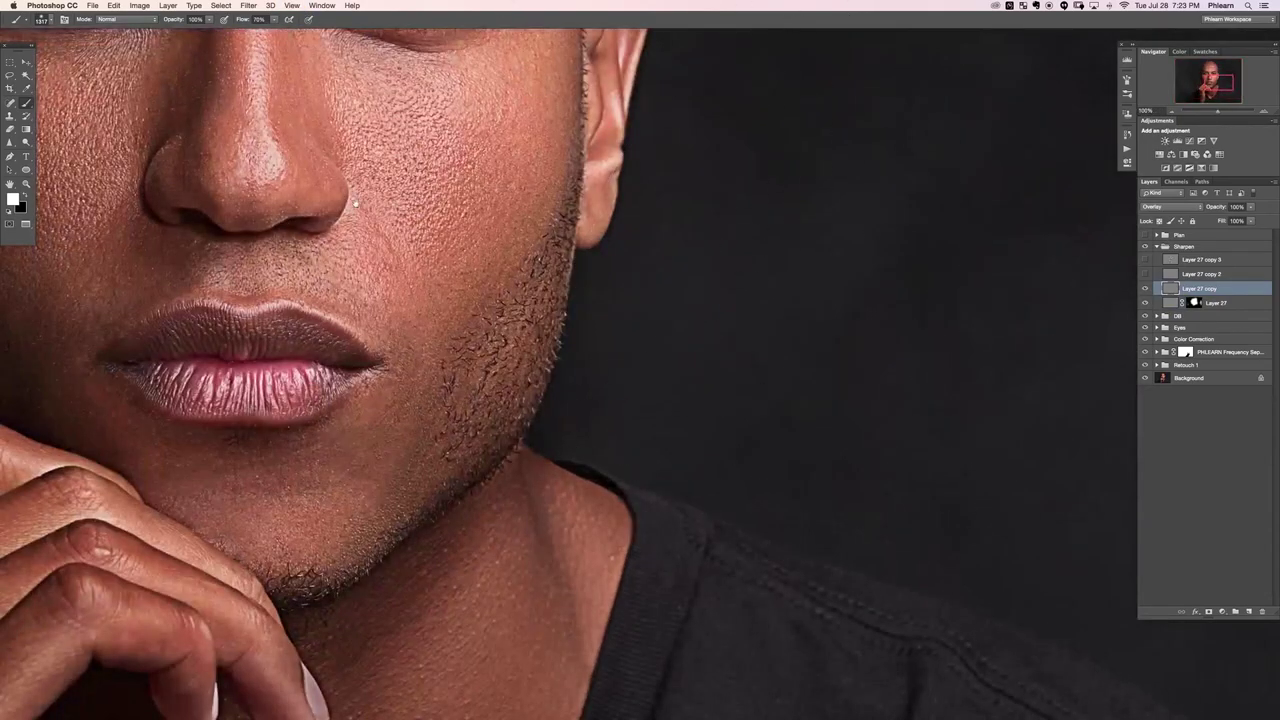
{"action": "left_click_drag", "start_coordinate": [671, 145], "coordinate": [946, 510]}
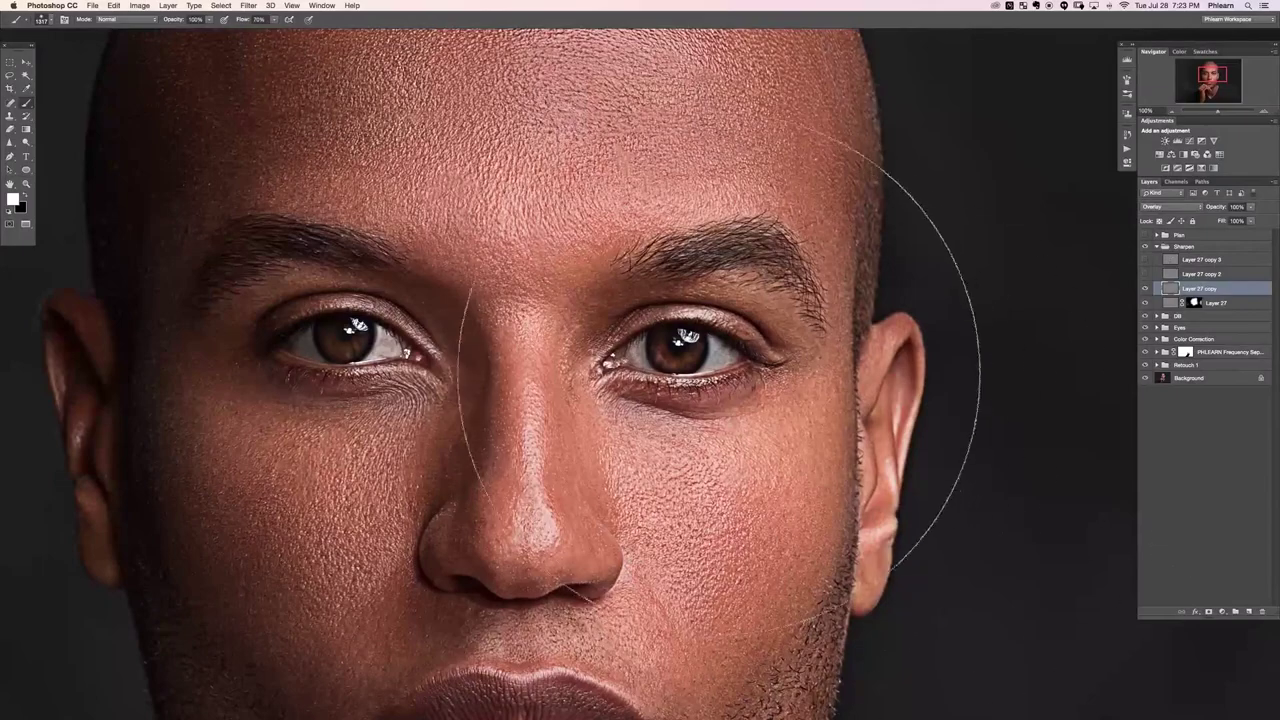
{"action": "left_click", "coordinate": [1210, 611], "text": "alt"}
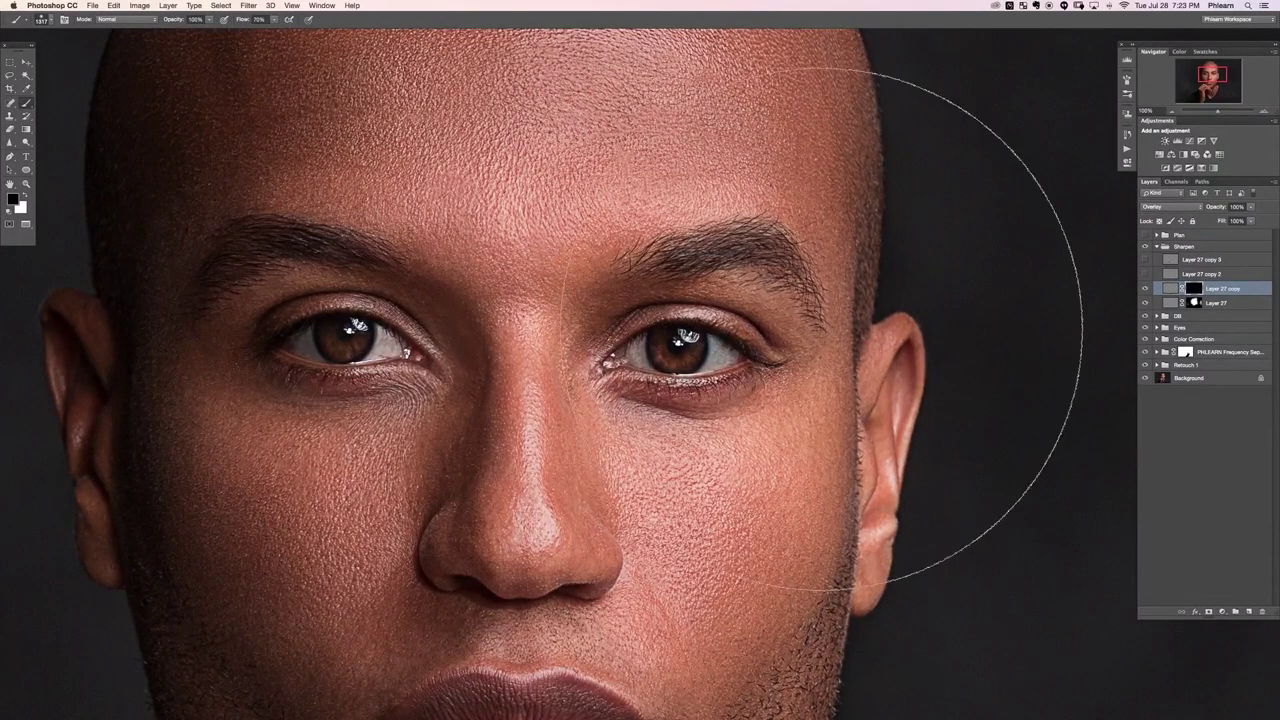
Step: Paint white on the Layer 27 copy mask over the eyes, and compare the portrait with the layer hidden and shown
{"action": "key", "text": "super+minus"}
{"action": "key", "text": "super+minus"}
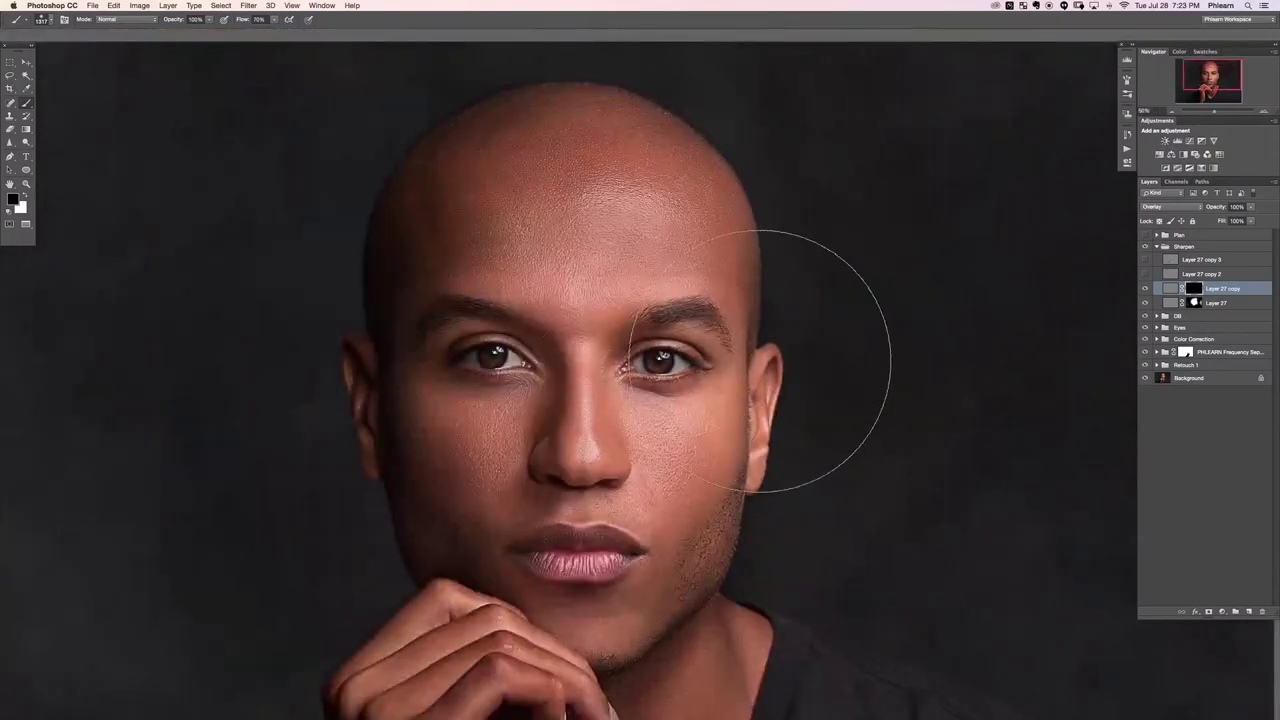
{"action": "left_click_drag", "start_coordinate": [660, 378], "coordinate": [622, 369]}
{"action": "key", "text": "z"}
{"action": "key", "text": "b"}
{"action": "key", "text": "x"}
{"action": "mouse_move", "coordinate": [658, 362]}
{"action": "left_mouse_down"}
{"action": "mouse_move", "coordinate": [645, 356]}
{"action": "mouse_move", "coordinate": [658, 346]}
{"action": "mouse_move", "coordinate": [666, 366]}
{"action": "left_mouse_up"}
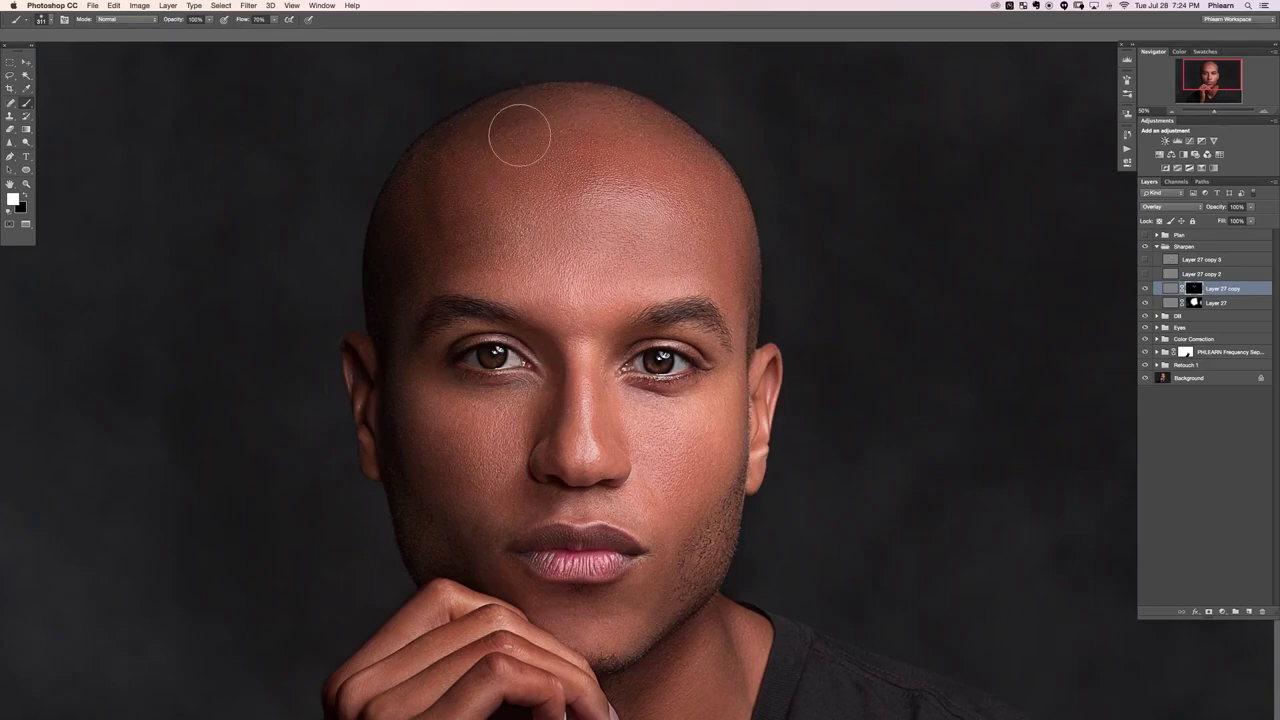
{"action": "key", "text": "x"}
{"action": "key", "text": "super+minus"}
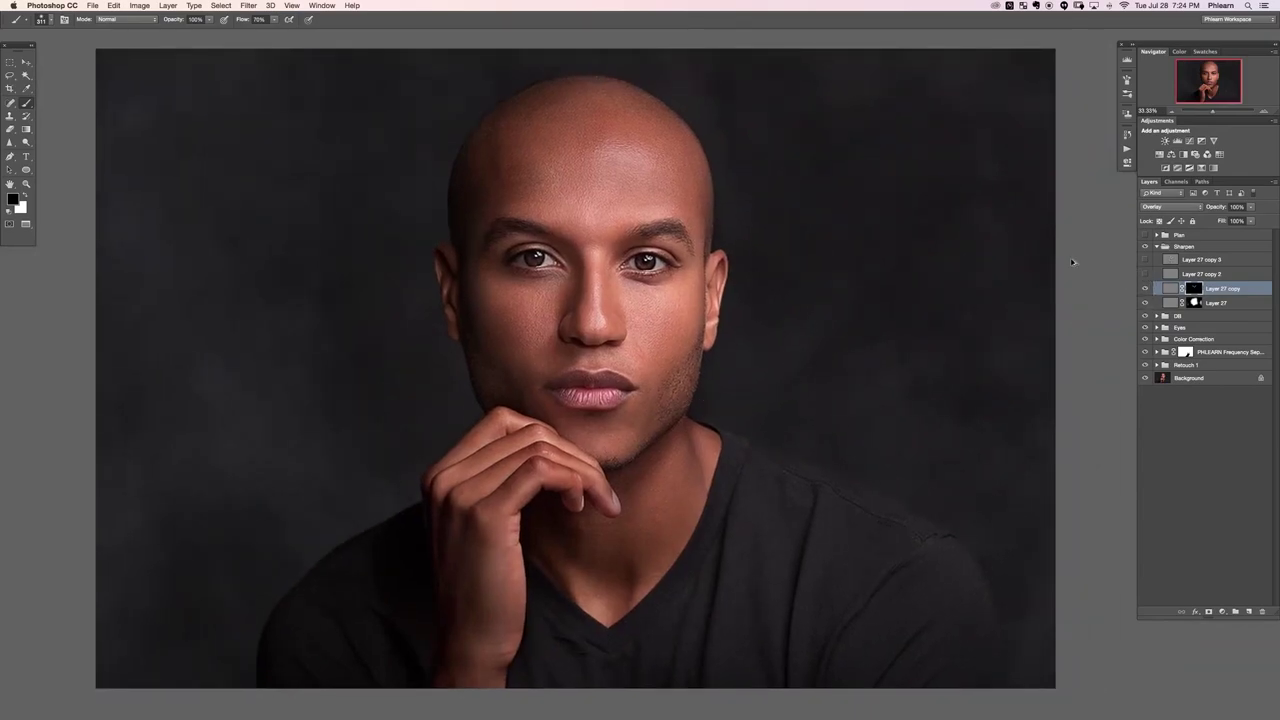
{"action": "key", "text": "super+comma"}
{"action": "key", "text": "super+comma"}
{"action": "key", "text": "super+comma"}
{"action": "key", "text": "super+comma"}
Step: Show Layer 27 copy 2 and add a black layer mask to it
{"action": "left_click", "coordinate": [1145, 273]}
{"action": "left_click", "coordinate": [1196, 261]}
{"action": "key", "text": "x"}
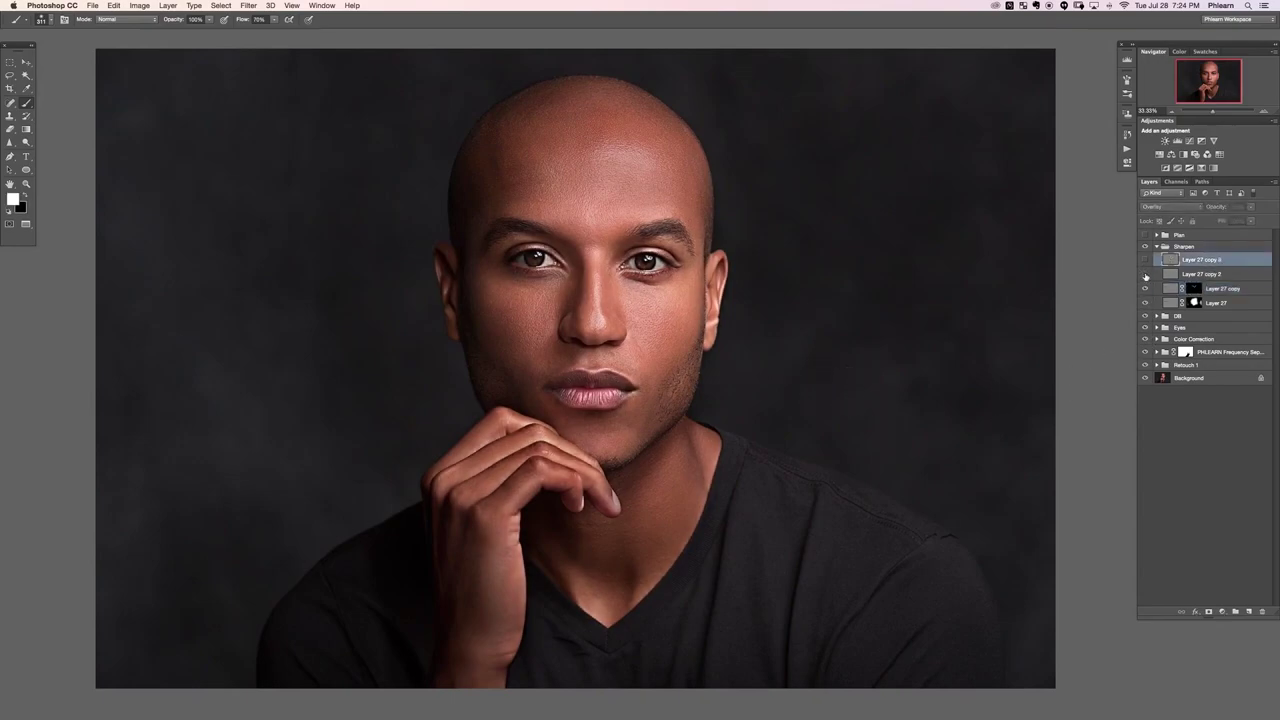
{"action": "left_click", "coordinate": [1198, 274]}
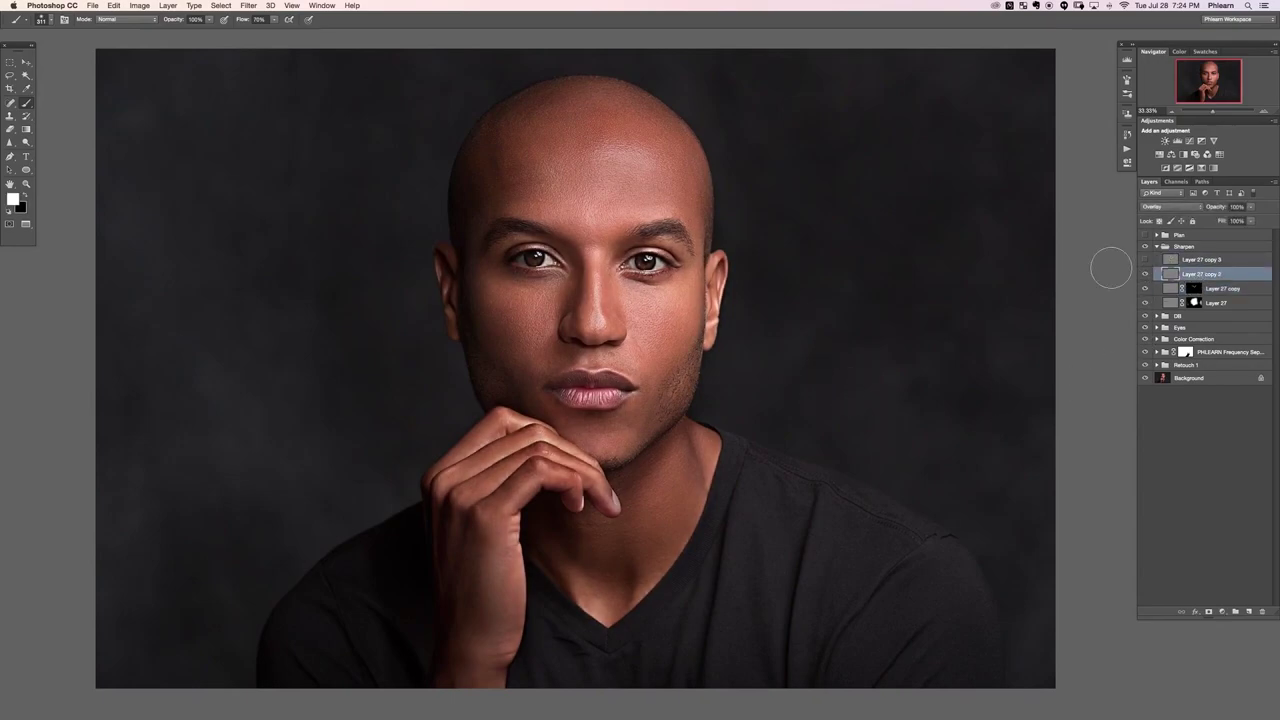
{"action": "left_click", "coordinate": [1207, 611], "text": "alt"}
{"action": "key", "text": "x"}
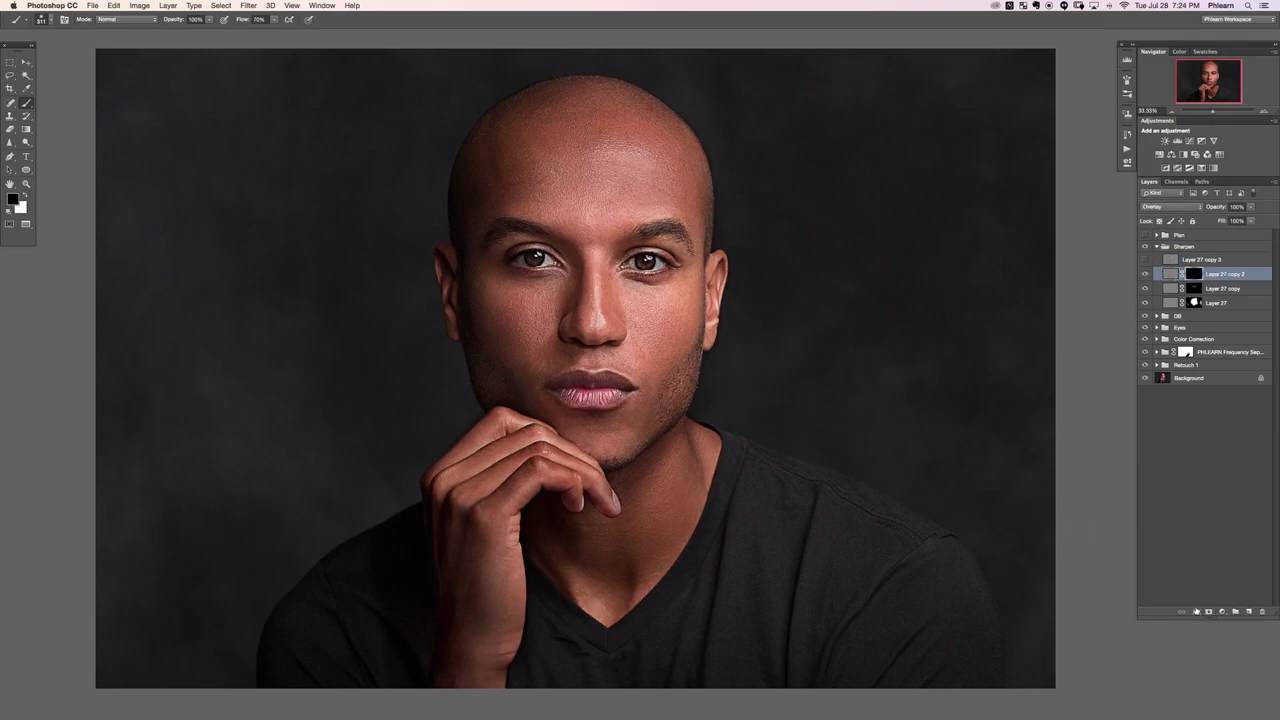
Step: Paint white on the Layer 27 copy 2 mask over both eyes and lower the layer's opacity to 10%
{"action": "key", "text": "x"}
{"action": "key", "text": "shift+4"}
{"action": "mouse_move", "coordinate": [540, 272]}
{"action": "left_mouse_down"}
{"action": "mouse_move", "coordinate": [566, 178]}
{"action": "mouse_move", "coordinate": [566, 325]}
{"action": "mouse_move", "coordinate": [544, 325]}
{"action": "mouse_move", "coordinate": [532, 273]}
{"action": "left_mouse_up"}
{"action": "key", "text": "x"}
{"action": "left_click_drag", "start_coordinate": [657, 269], "coordinate": [607, 271]}
{"action": "key", "text": "super+j"}
{"action": "key", "text": "super+"}
{"action": "key", "text": "v"}
{"action": "key", "text": "1"}
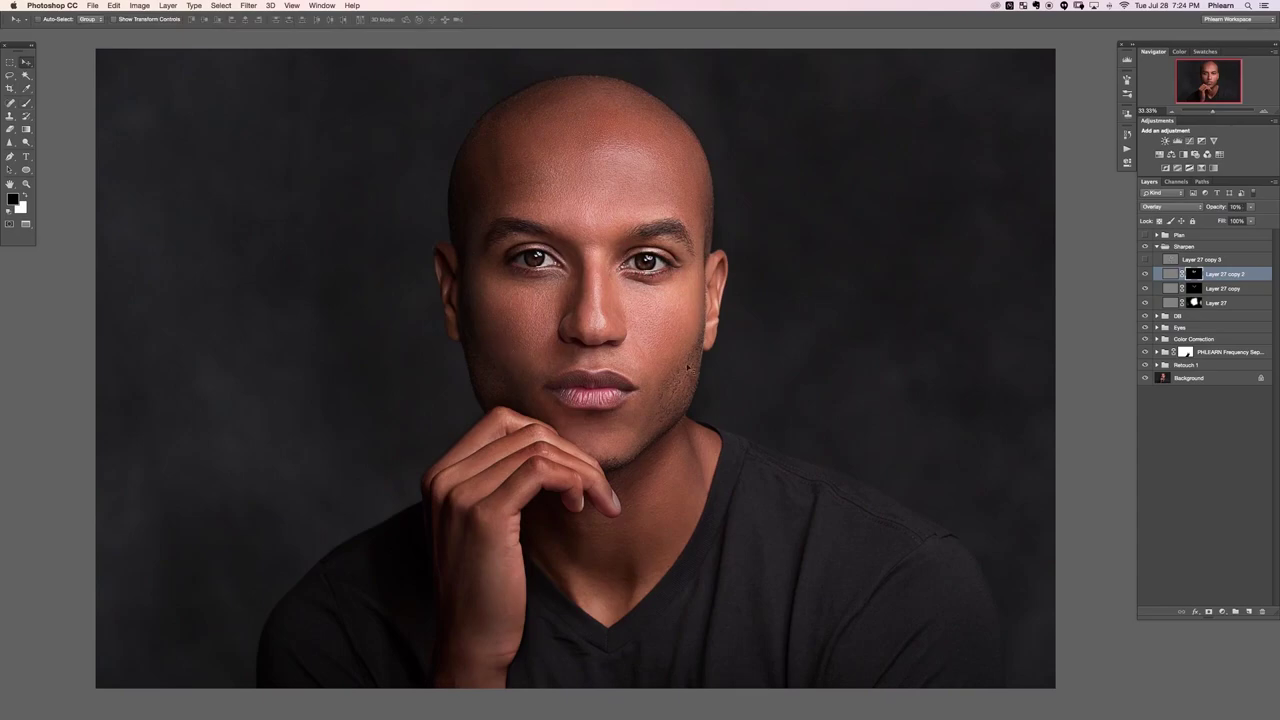
{"action": "left_click_drag", "start_coordinate": [764, 446], "coordinate": [759, 435]}
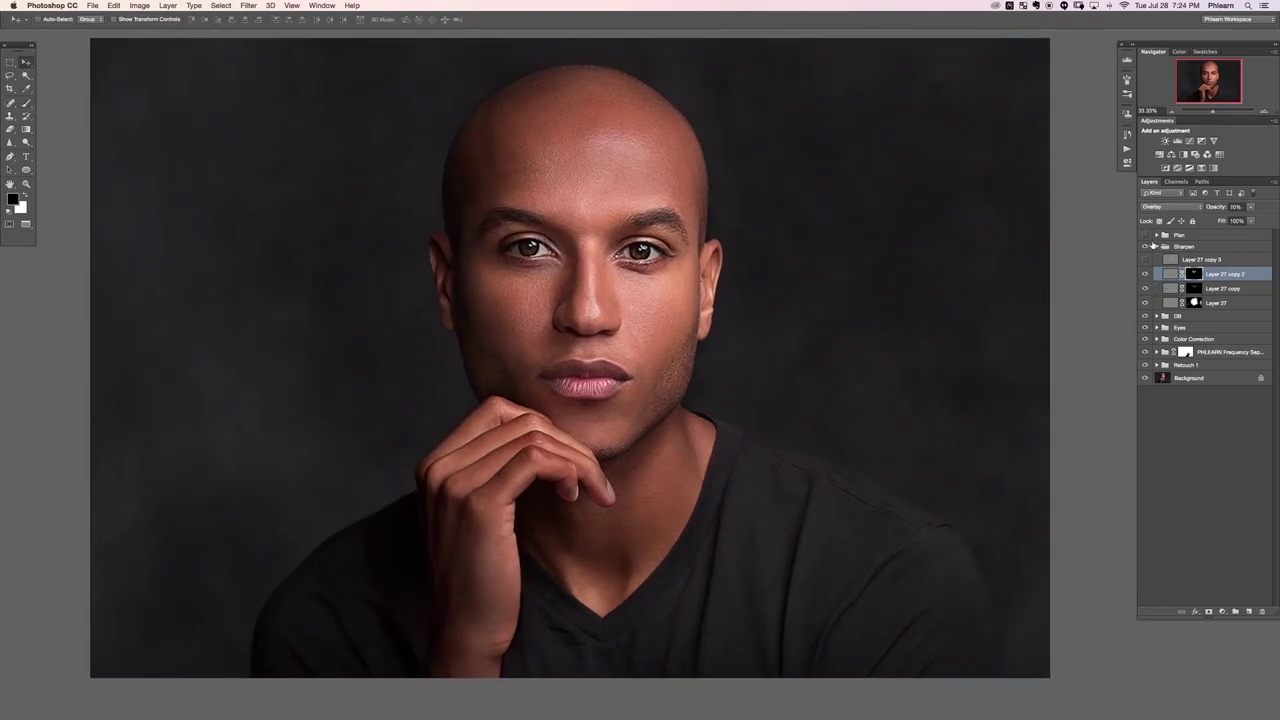
Step: Select the Sharpen group and compare the portrait with the group hidden and shown
{"action": "left_click", "coordinate": [1190, 247]}
{"action": "key", "text": "super+"}
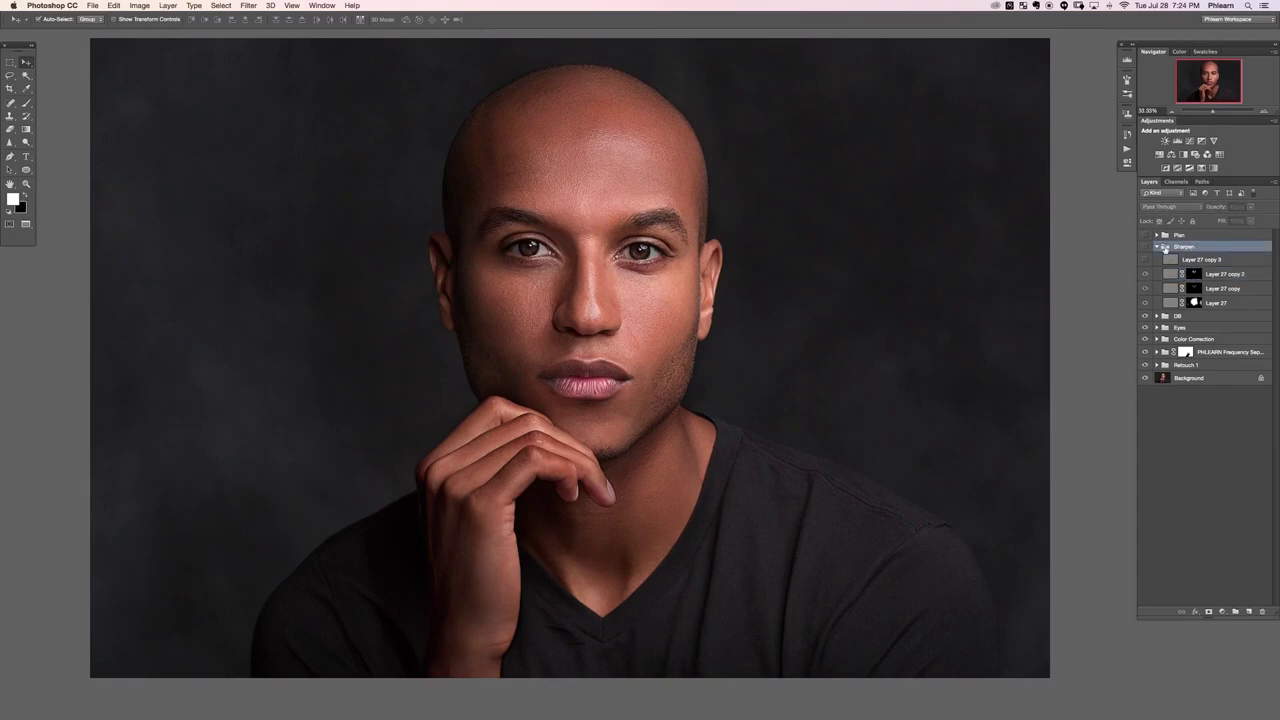
{"action": "key", "text": "super+"}
{"action": "key", "text": "super+"}
{"action": "key", "text": "super+"}
{"action": "key", "text": "super+"}
{"action": "key", "text": "super+comma"}
{"action": "key", "text": "super+comma"}
{"action": "key", "text": "super+comma"}
{"action": "key", "text": "super+comma"}
{"action": "key", "text": "super+comma"}
{"action": "key", "text": "super+comma"}
{"action": "key", "text": "super+comma"}
{"action": "key", "text": "super+comma"}
{"action": "key", "text": "super+comma"}
{"action": "key", "text": "super+comma"}
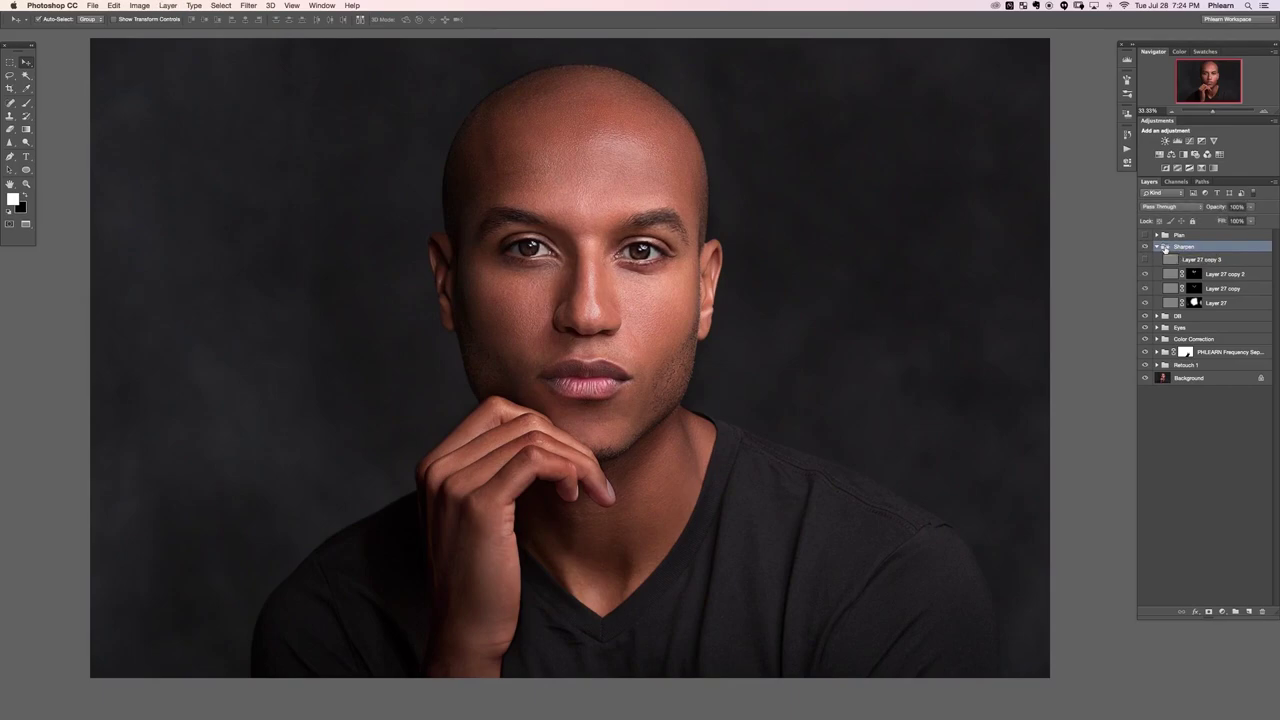
{"action": "key", "text": "super+comma"}
{"action": "key", "text": "super+comma"}
Step: Show and select Layer 27 copy 3, and compare the portrait with and without its sharpening
{"action": "left_click", "coordinate": [1145, 260]}
{"action": "left_click", "coordinate": [1193, 260]}
{"action": "left_click", "coordinate": [1146, 260]}
{"action": "left_click", "coordinate": [1146, 260]}
{"action": "left_click", "coordinate": [1146, 260]}
{"action": "left_click", "coordinate": [1146, 260]}
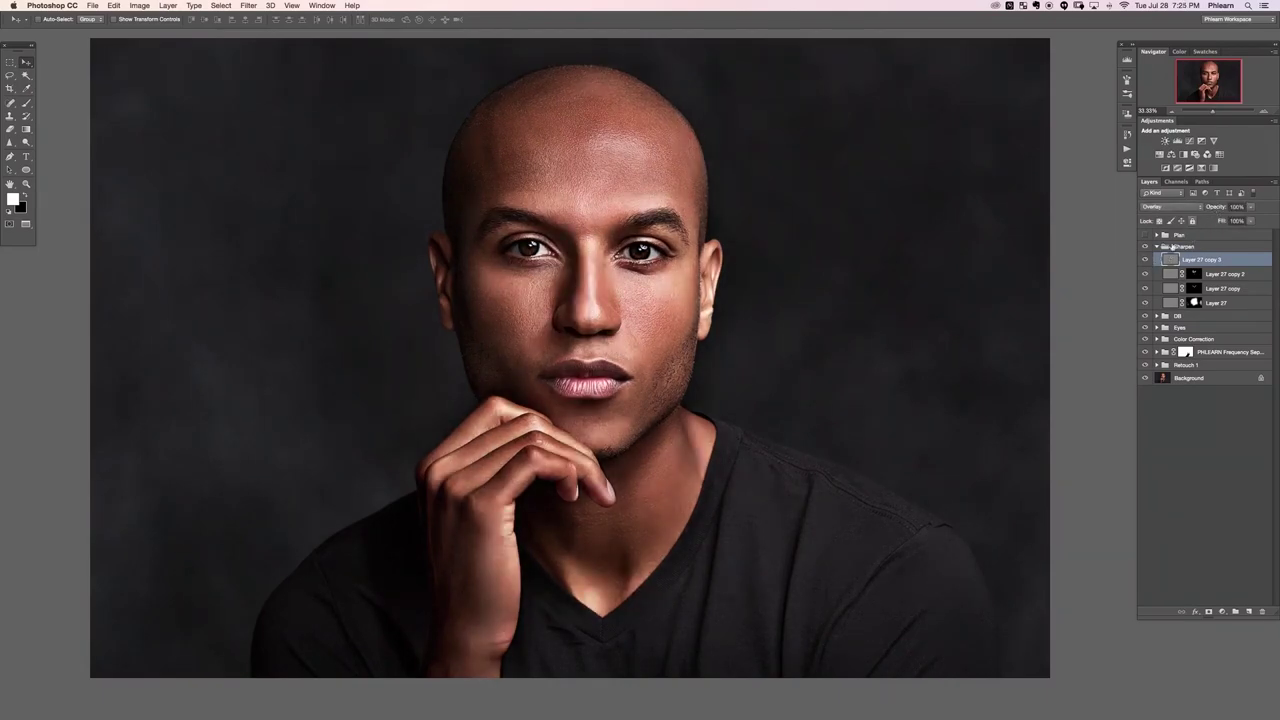
{"action": "left_click", "coordinate": [1146, 260]}
{"action": "left_click", "coordinate": [1146, 260]}
Step: Try a lower opacity on Layer 27 copy 3 and compare the zoomed-out portrait with the layer hidden and shown
{"action": "left_click_drag", "start_coordinate": [1217, 208], "coordinate": [1196, 210]}
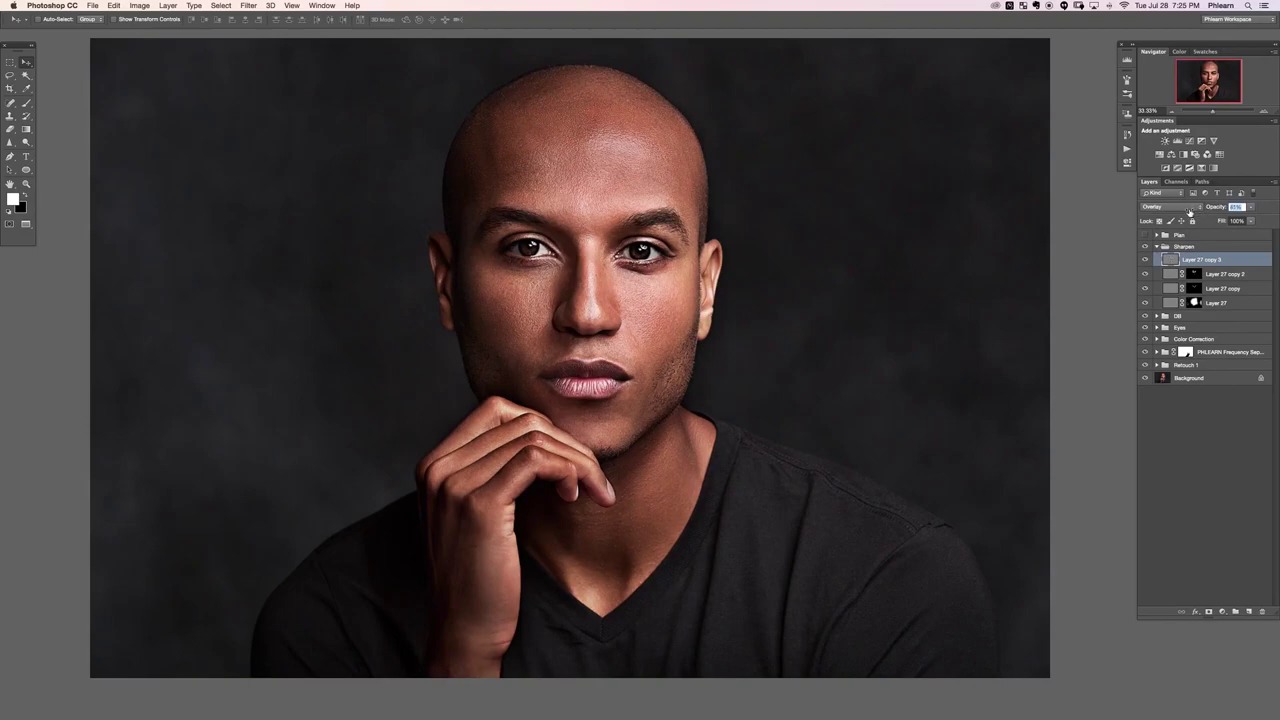
{"action": "left_click", "coordinate": [1146, 261]}
{"action": "left_click", "coordinate": [1146, 260]}
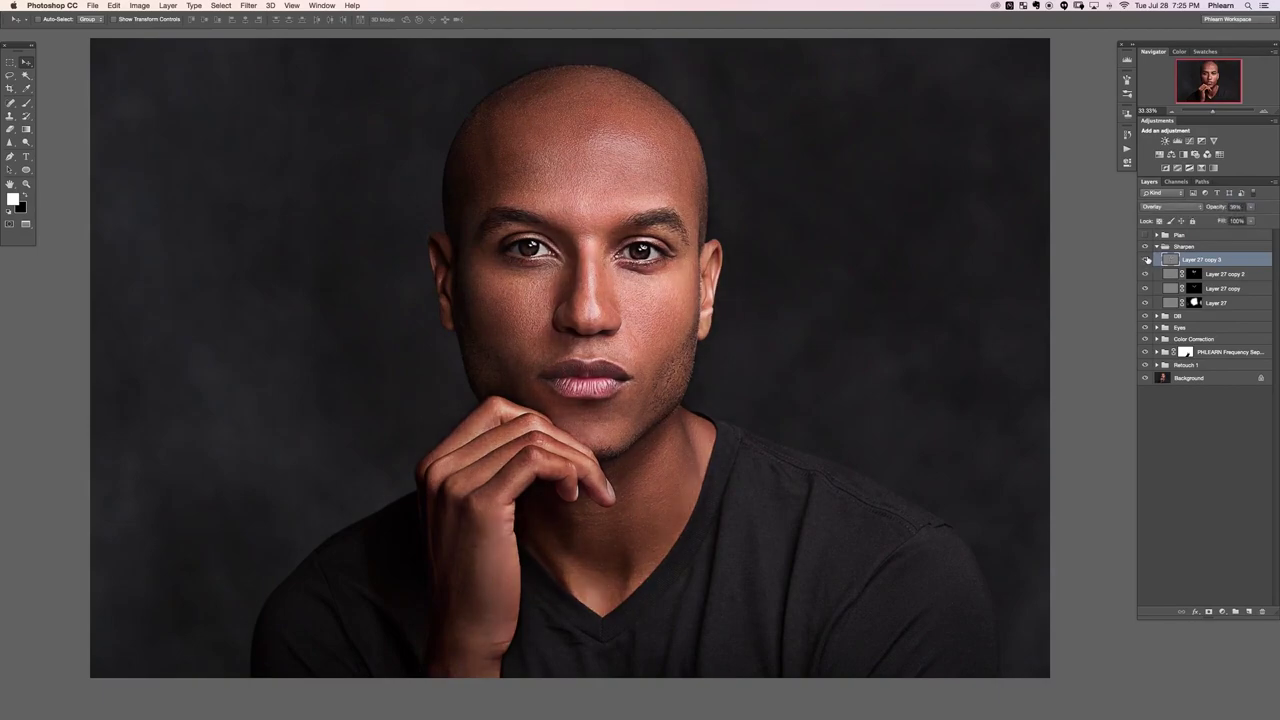
{"action": "key", "text": "super+minus"}
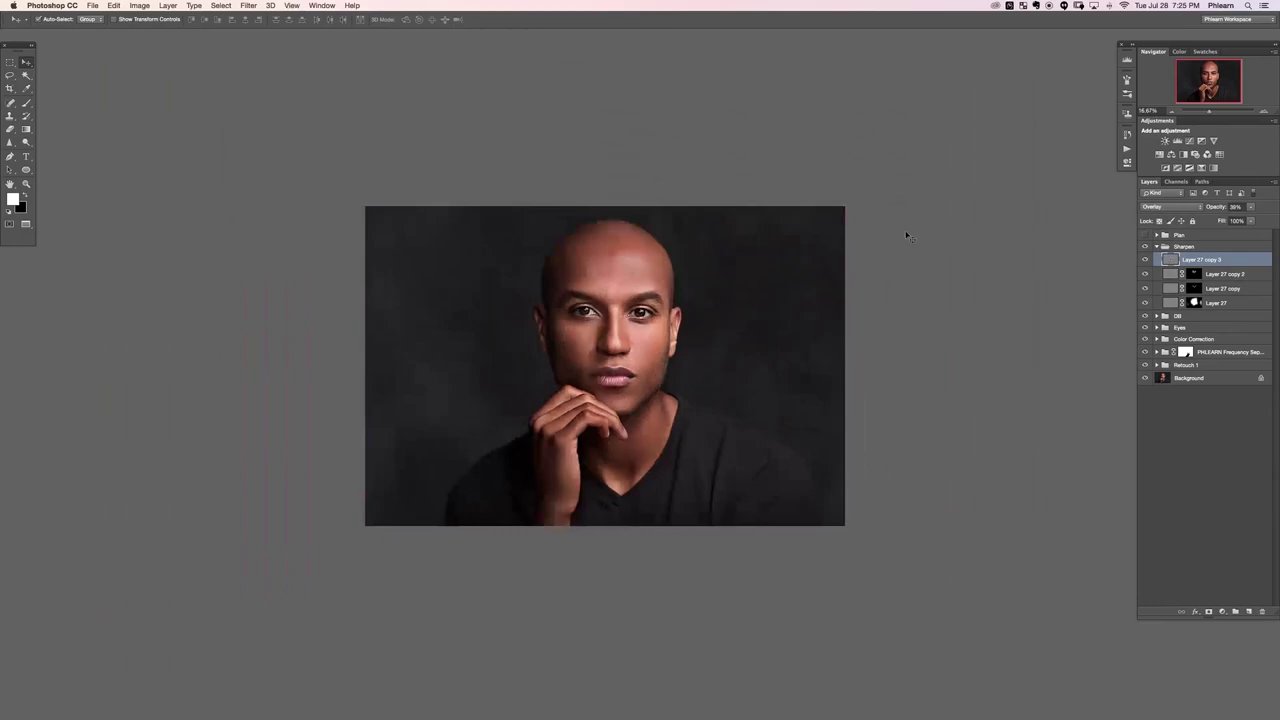
{"action": "left_click_drag", "start_coordinate": [789, 320], "coordinate": [749, 241]}
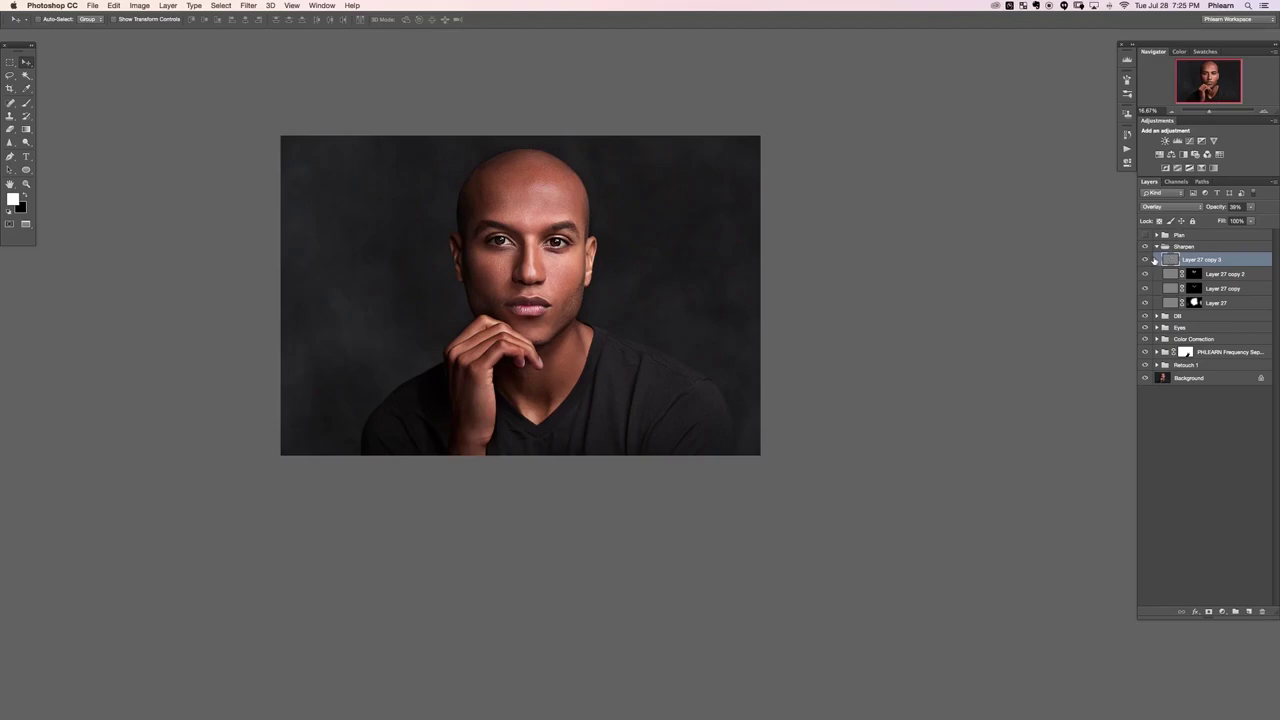
{"action": "left_click", "coordinate": [1146, 260]}
{"action": "left_click", "coordinate": [1146, 260]}
{"action": "left_click", "coordinate": [1146, 260]}
{"action": "left_click", "coordinate": [1146, 260]}
Step: Try Layer 27 copy 3 at 100% and 80% opacity, and settle on 20%
{"action": "key", "text": "0"}
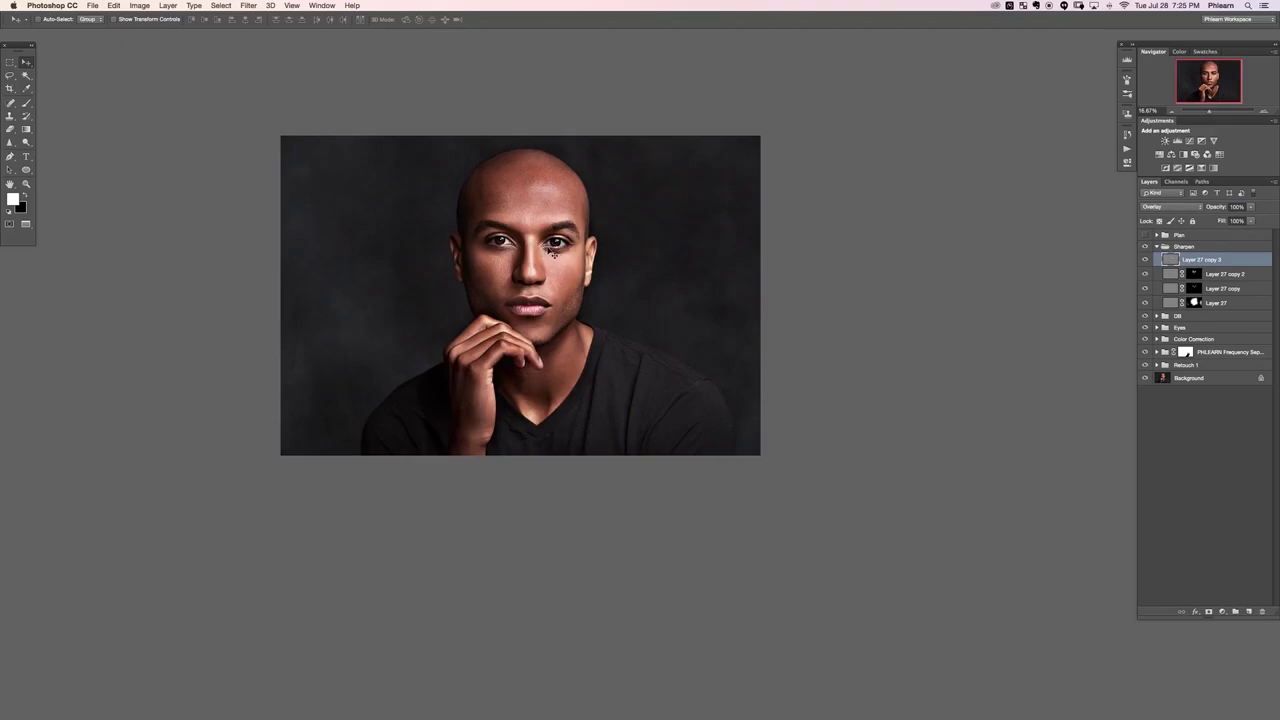
{"action": "mouse_move", "coordinate": [1224, 209]}
{"action": "left_mouse_down"}
{"action": "mouse_move", "coordinate": [1209, 211]}
{"action": "mouse_move", "coordinate": [1220, 213]}
{"action": "left_mouse_up"}
{"action": "left_click", "coordinate": [1225, 277]}
{"action": "left_click", "coordinate": [1226, 261]}
{"action": "type", "text": "44"}
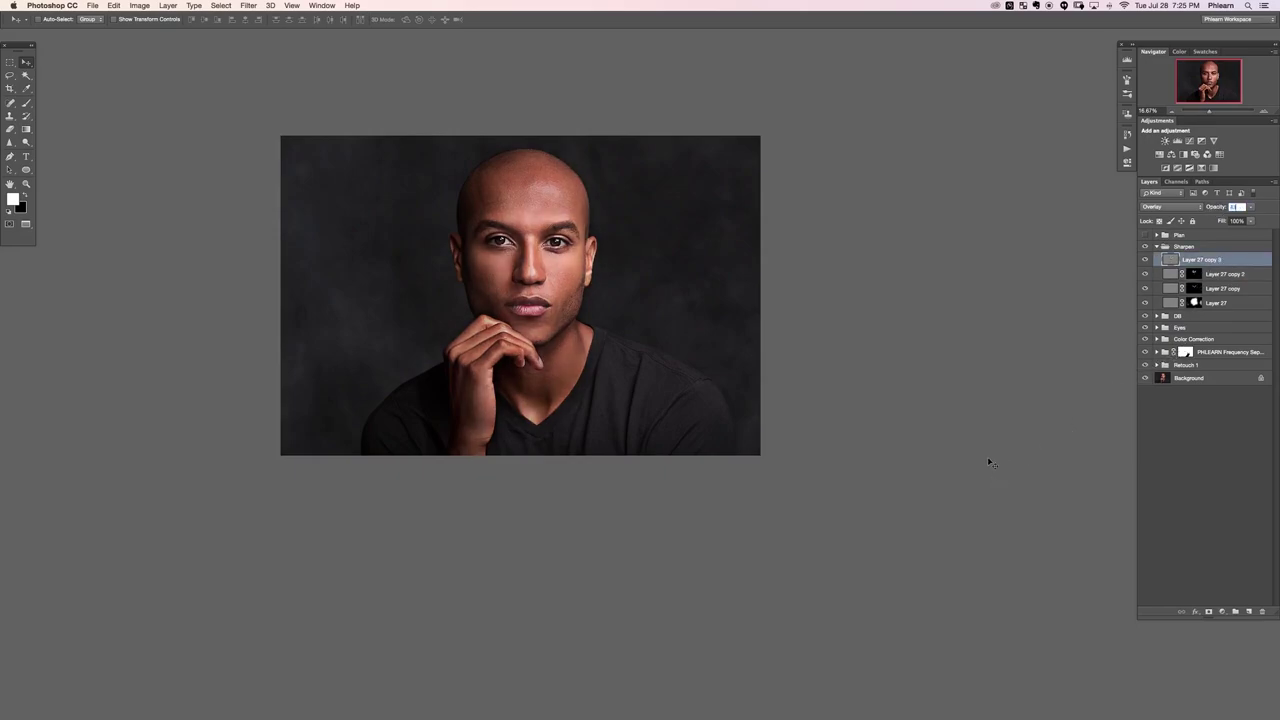
{"action": "left_click", "coordinate": [1188, 445]}
{"action": "left_click", "coordinate": [1219, 263]}
{"action": "key", "text": "8"}
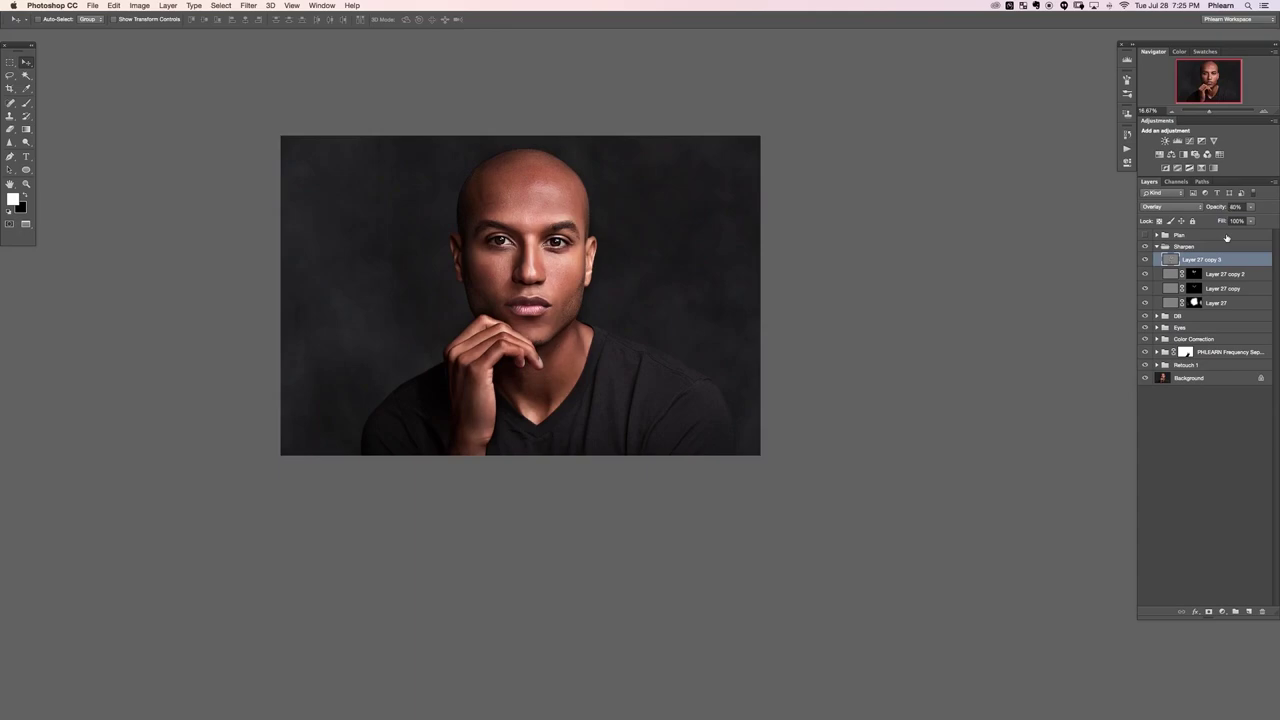
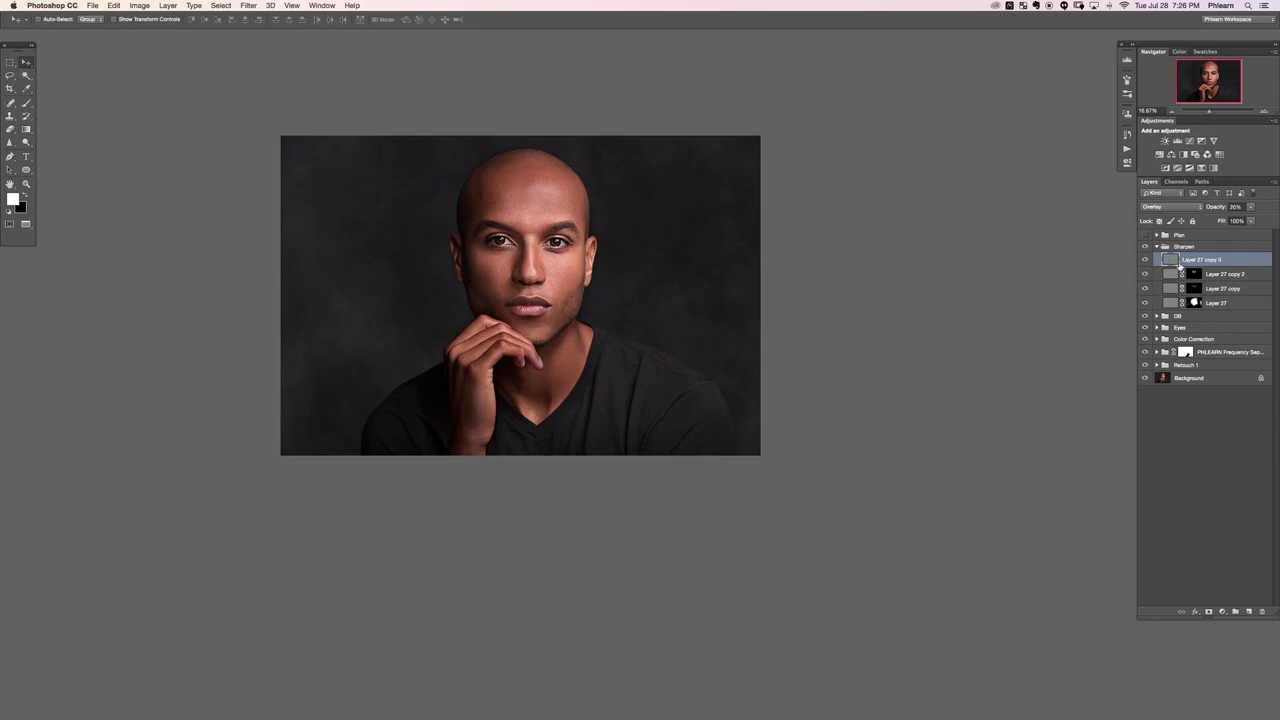
Step: Compare the portrait with Layer 27 copy 3 hidden and shown at its reduced opacity
{"action": "left_click", "coordinate": [1146, 260]}
{"action": "left_click", "coordinate": [1146, 260]}
{"action": "left_click", "coordinate": [1147, 261]}
{"action": "left_click", "coordinate": [1147, 261]}
{"action": "left_click", "coordinate": [1146, 260]}
{"action": "left_click", "coordinate": [1146, 260]}
{"action": "left_click", "coordinate": [1146, 260]}
{"action": "left_click", "coordinate": [1146, 260]}
{"action": "left_click", "coordinate": [1145, 260]}
{"action": "left_click", "coordinate": [1145, 260]}
{"action": "left_click", "coordinate": [1146, 260]}
{"action": "left_click", "coordinate": [1147, 260]}
Step: Collapse the Sharpen group and compare the whole portrait with the group hidden and shown
{"action": "left_click", "coordinate": [1160, 247]}
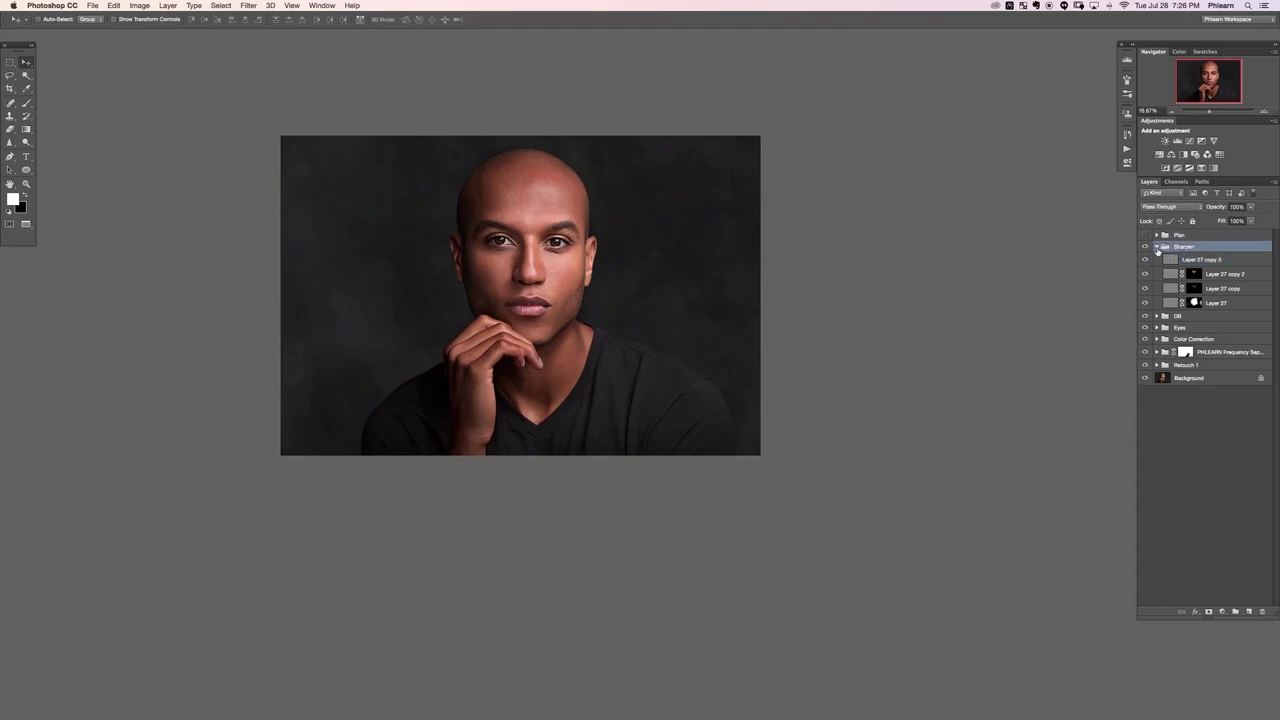
{"action": "left_click", "coordinate": [1156, 247]}
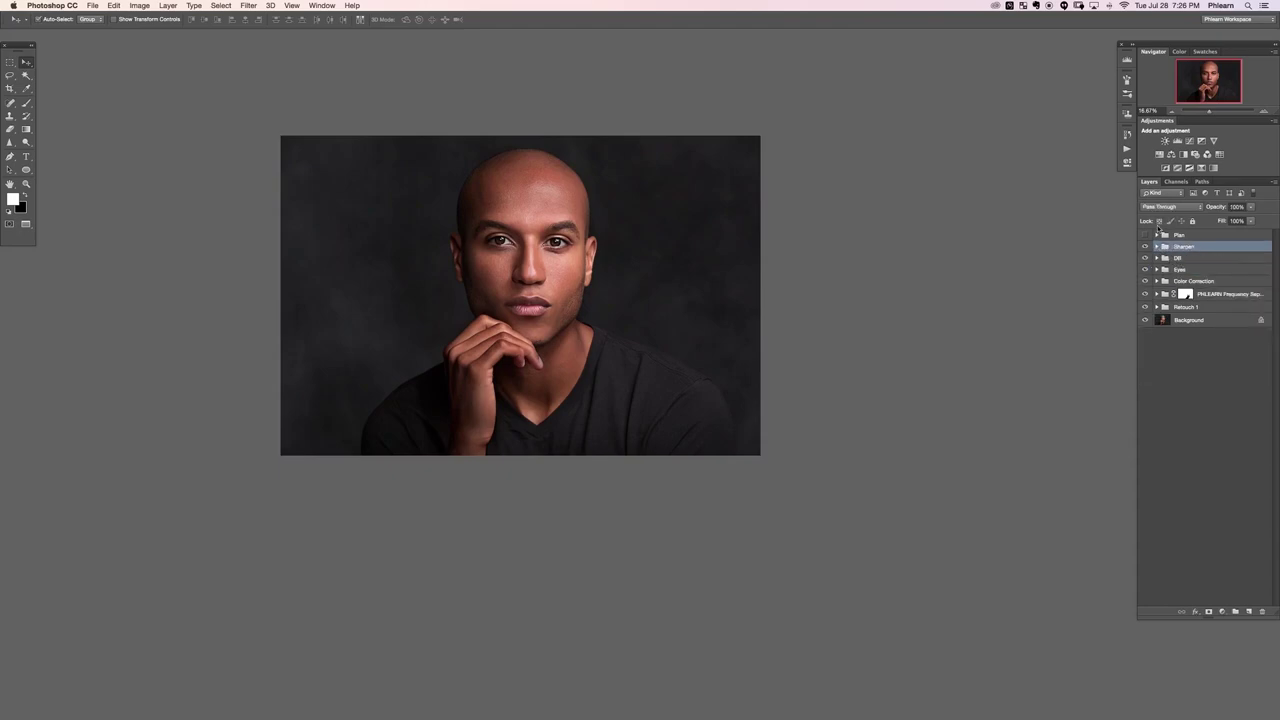
{"action": "key", "text": "super+comma"}
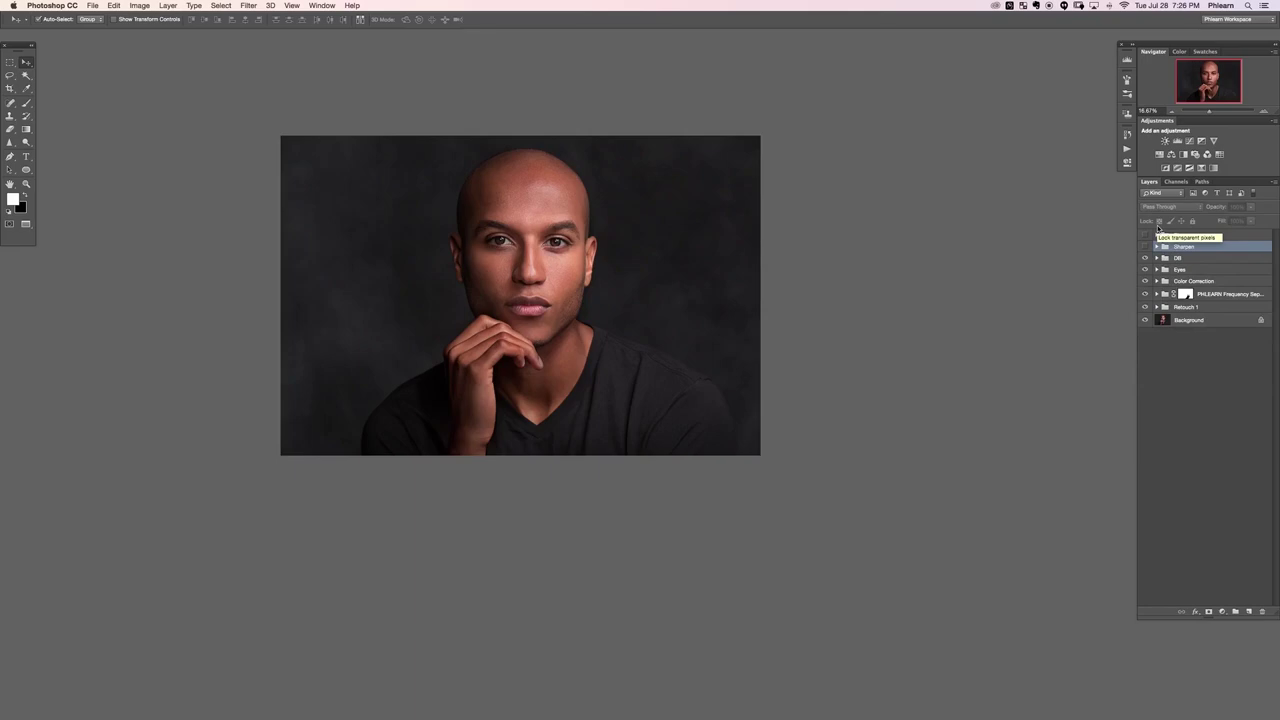
{"action": "key", "text": "super+comma"}
{"action": "key", "text": "super+comma"}
{"action": "key", "text": "super+comma"}
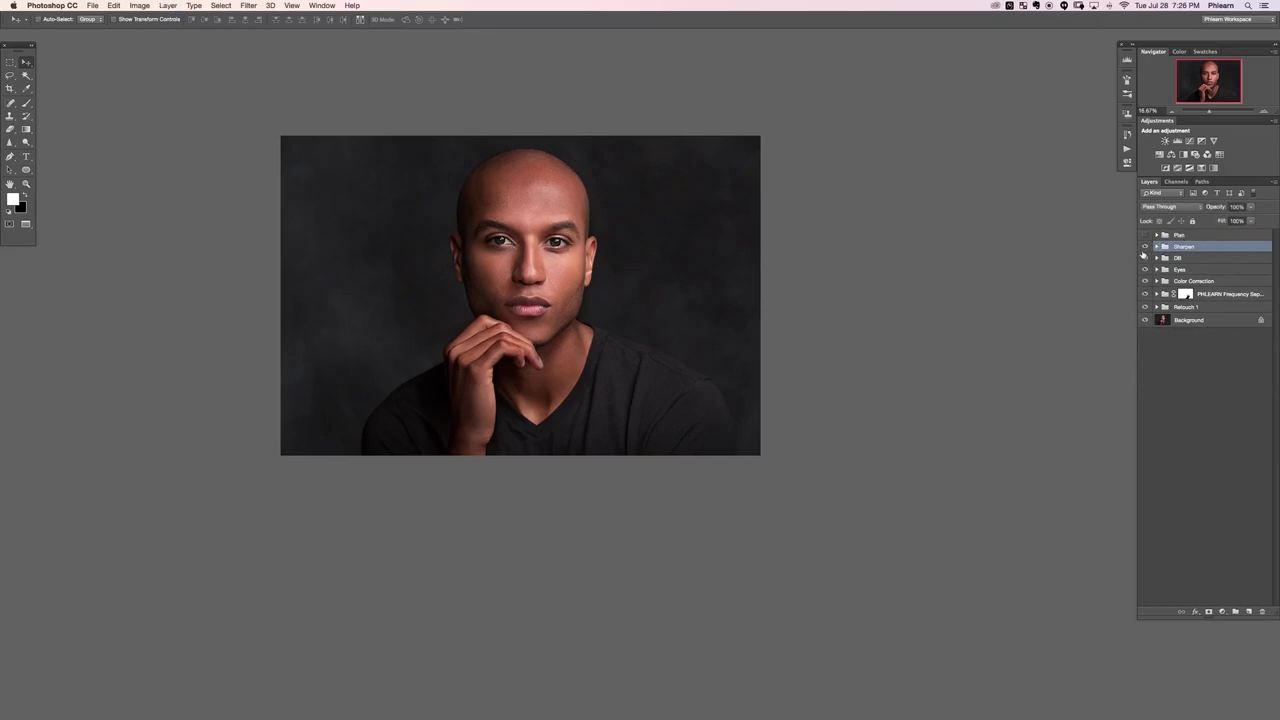
{"action": "key", "text": "super+comma"}
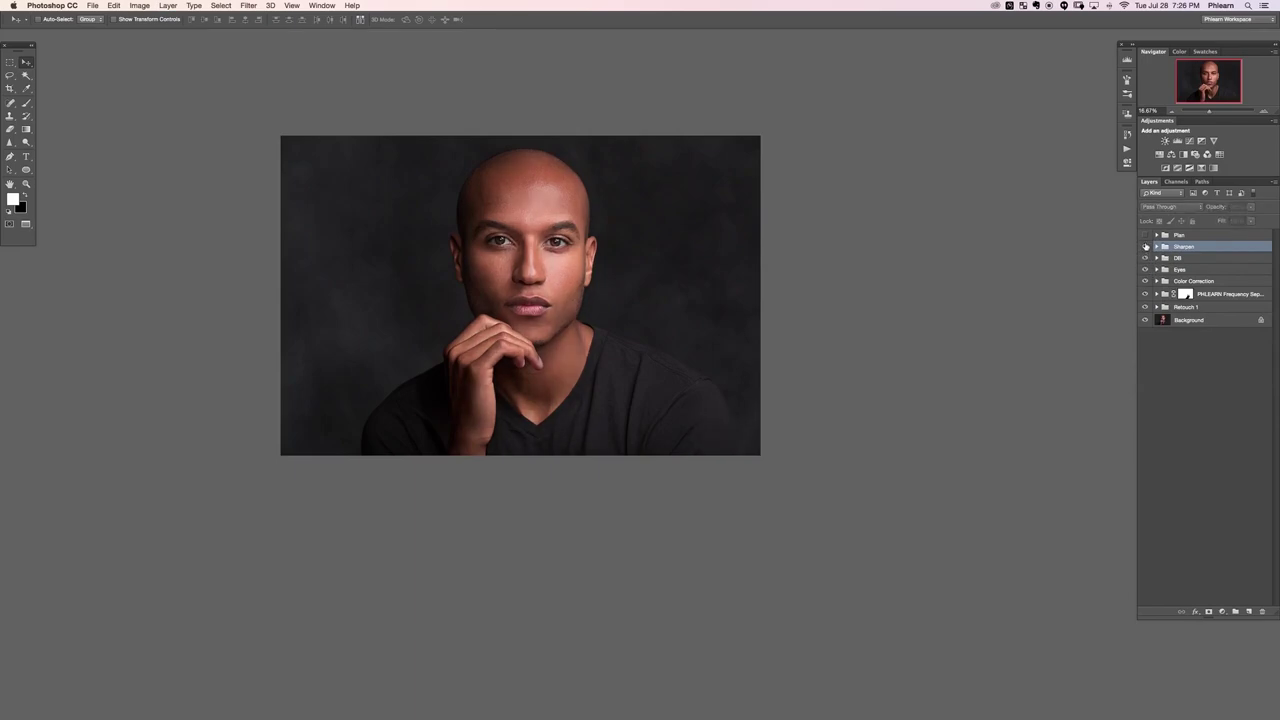
{"action": "left_click", "coordinate": [1146, 247]}
{"action": "left_click", "coordinate": [1146, 247]}
{"action": "left_click_drag", "start_coordinate": [1146, 258], "coordinate": [1147, 251]}
{"action": "left_click", "coordinate": [1146, 249]}
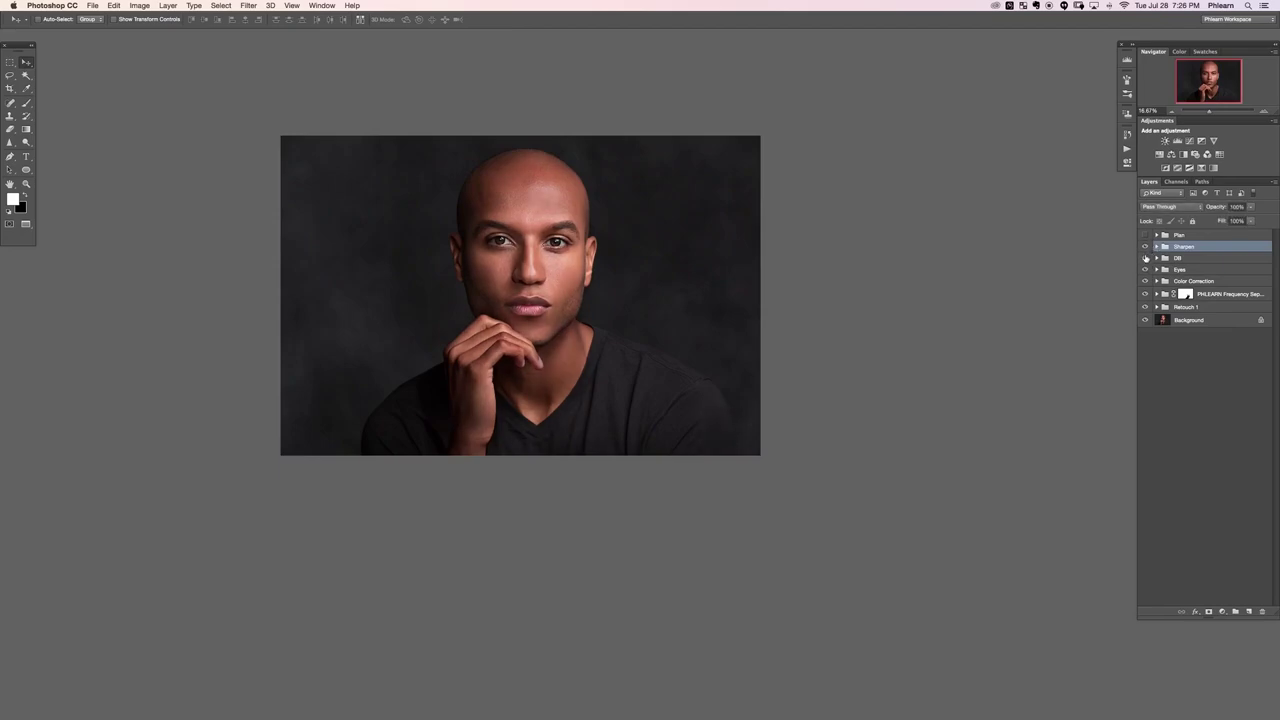
{"action": "left_click", "coordinate": [1146, 247]}
{"action": "left_click", "coordinate": [1145, 247]}
{"action": "left_click", "coordinate": [1146, 247]}
{"action": "left_click", "coordinate": [1146, 247]}
Step: Expand the DB group, check Layer 26's effect, and lower that layer's opacity to about 60%
{"action": "left_click", "coordinate": [1157, 258]}
{"action": "left_click", "coordinate": [1146, 271]}
{"action": "left_click", "coordinate": [1146, 271]}
{"action": "left_click", "coordinate": [1146, 271]}
{"action": "left_click", "coordinate": [1146, 271]}
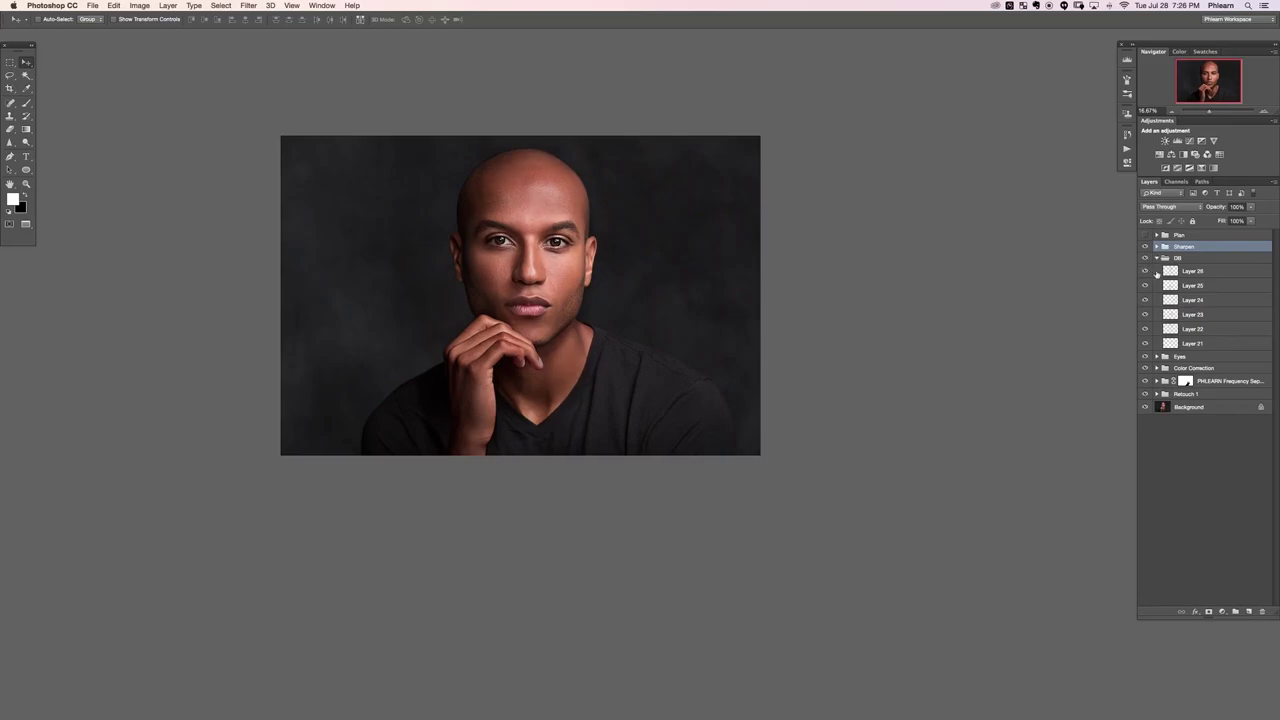
{"action": "left_click", "coordinate": [1198, 271]}
{"action": "left_click_drag", "start_coordinate": [1218, 213], "coordinate": [1200, 216]}
Step: Check the effect of Layer 25 and lower Layer 24's opacity to 46%
{"action": "left_click", "coordinate": [1146, 286]}
{"action": "left_click", "coordinate": [1146, 286]}
{"action": "left_click", "coordinate": [1146, 286]}
{"action": "left_click", "coordinate": [1146, 286]}
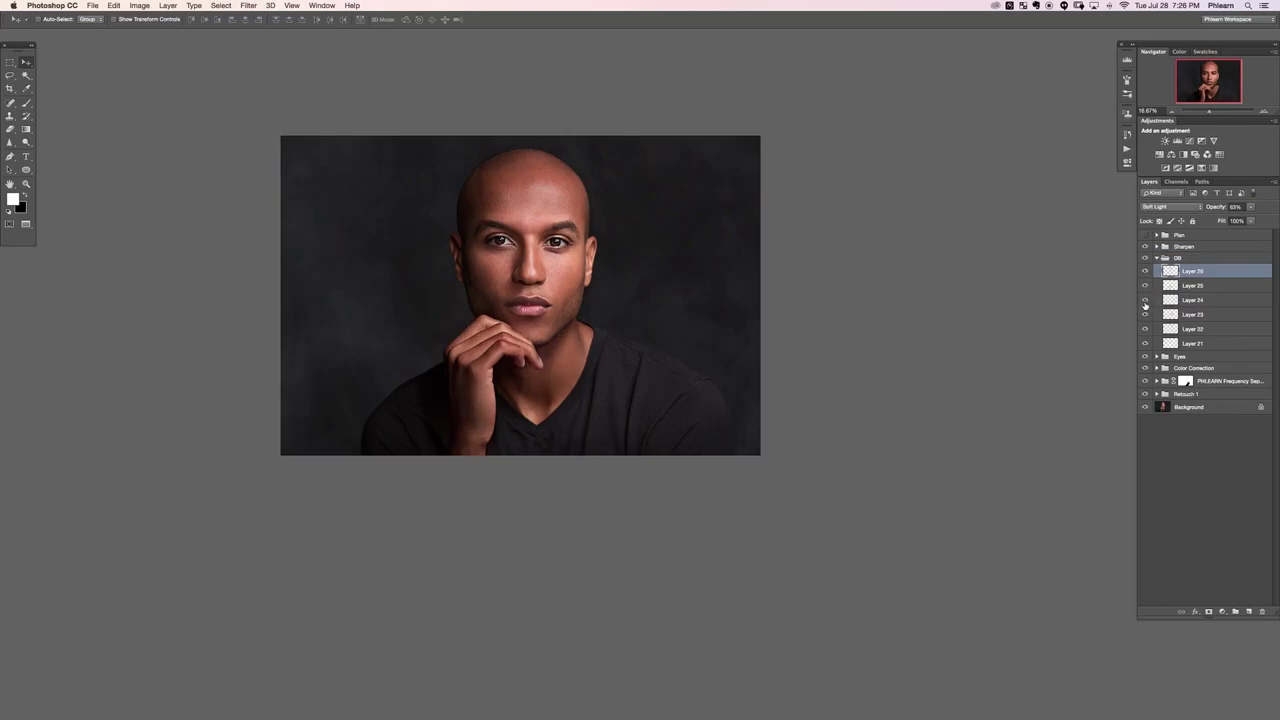
{"action": "left_click", "coordinate": [1196, 300]}
{"action": "left_click_drag", "start_coordinate": [1219, 208], "coordinate": [1215, 208]}
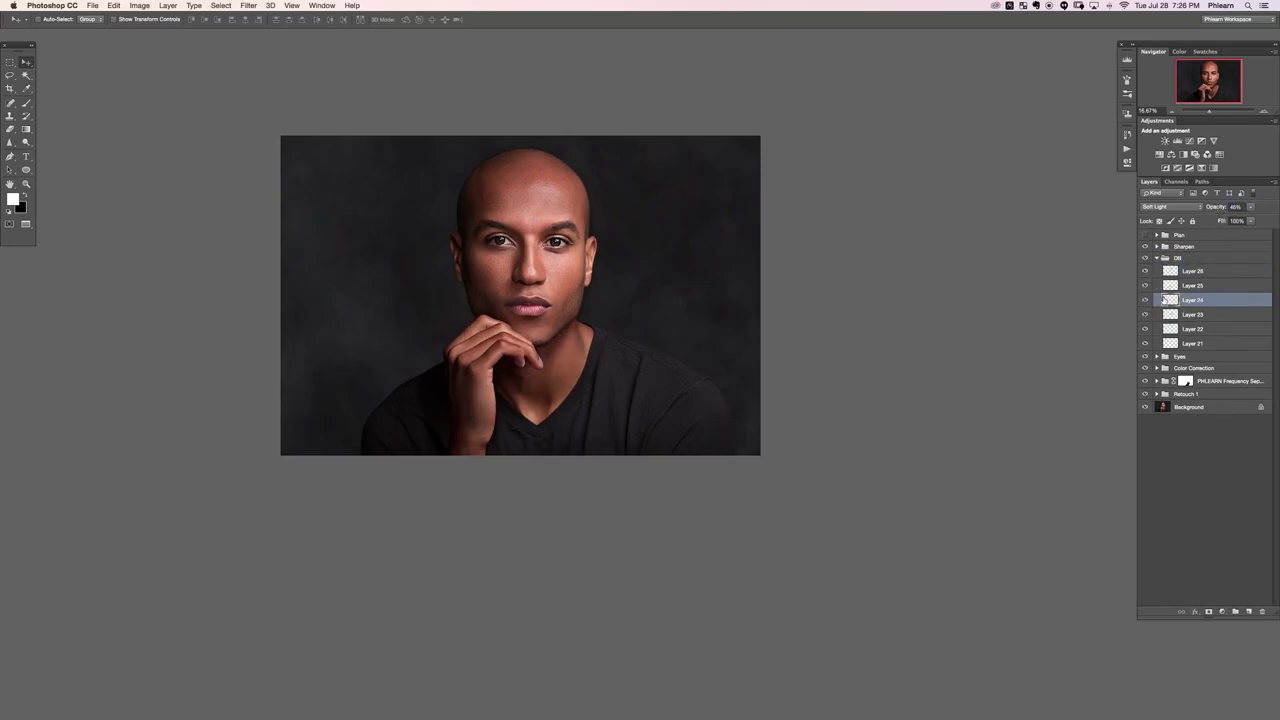
Step: Check the effect of Layer 23, lower Layer 21's opacity to 52%, and collapse the DB group
{"action": "left_click", "coordinate": [1146, 315]}
{"action": "left_click", "coordinate": [1146, 315]}
{"action": "left_click", "coordinate": [1146, 315]}
{"action": "left_click", "coordinate": [1147, 315]}
{"action": "left_click", "coordinate": [1146, 329]}
{"action": "left_click", "coordinate": [1190, 344]}
{"action": "left_click_drag", "start_coordinate": [1222, 210], "coordinate": [1212, 212]}
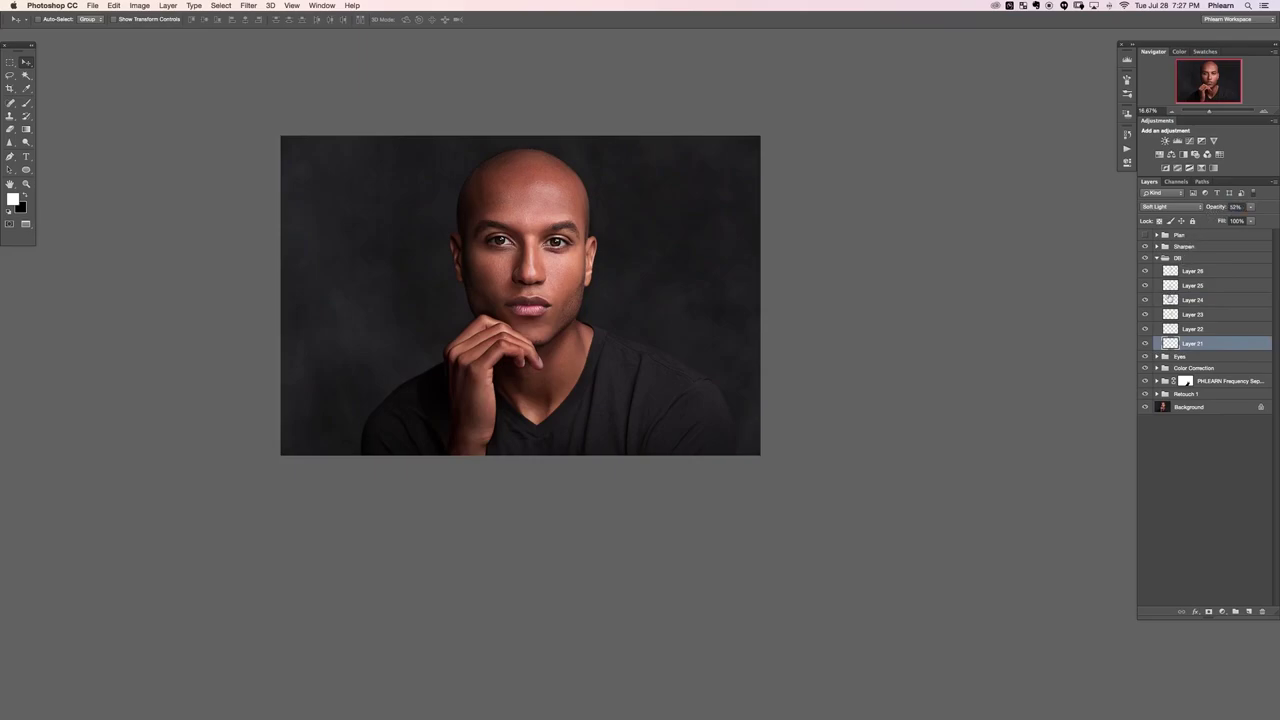
{"action": "left_click", "coordinate": [1157, 258]}
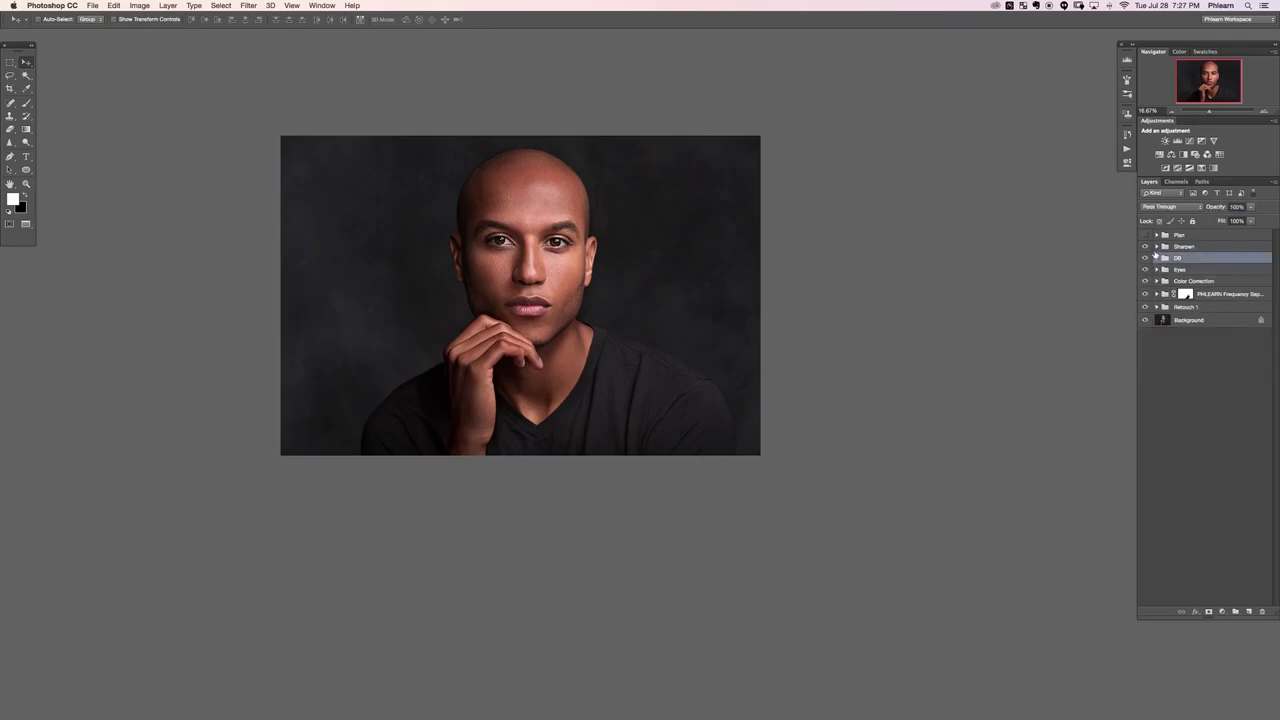
Step: Create a new layer above the Sharpen group and place it in a group named Finishing Steps
{"action": "left_click", "coordinate": [1145, 246]}
{"action": "left_click", "coordinate": [1192, 250]}
{"action": "key", "text": "super+alt+shift+n"}
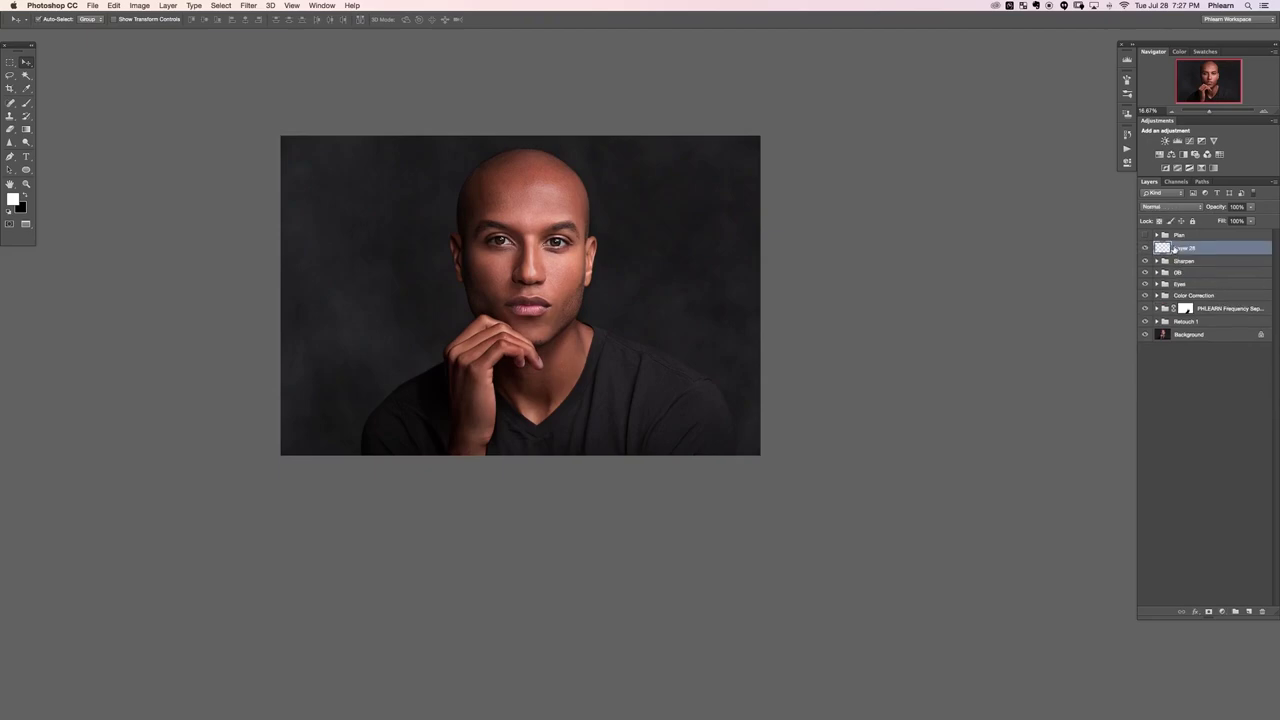
{"action": "key", "text": "super+g"}
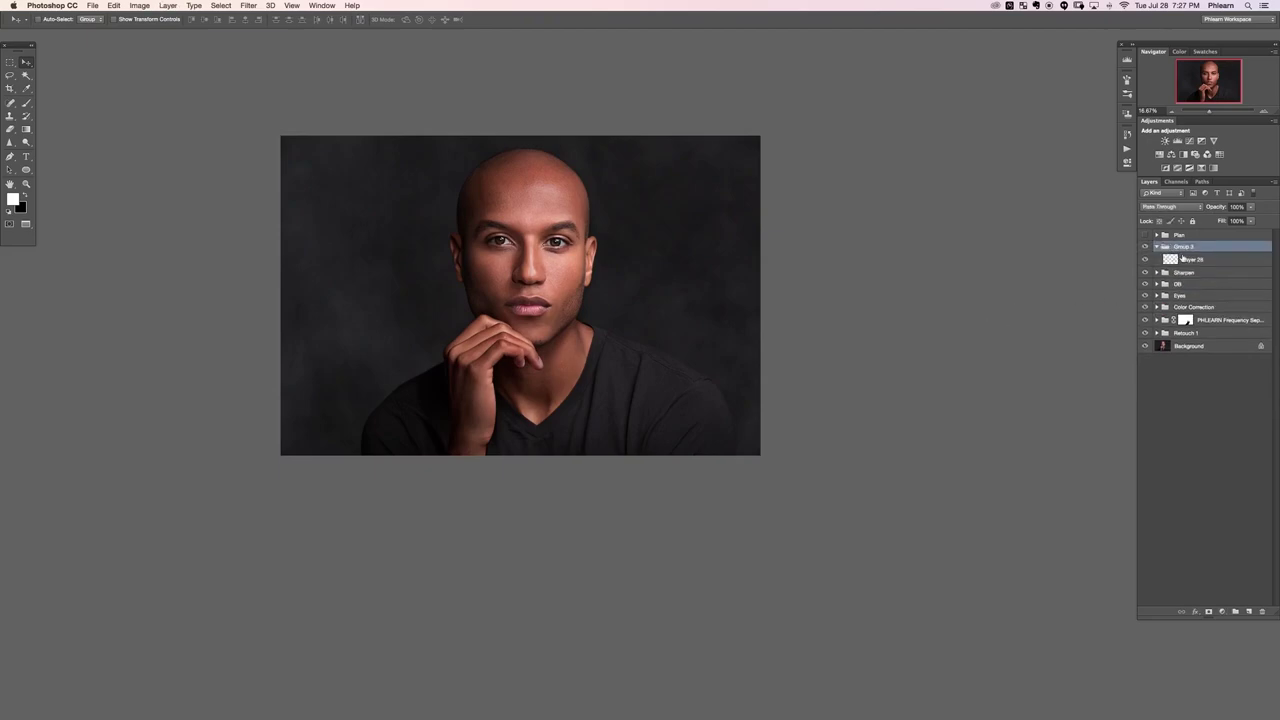
{"action": "double_click", "coordinate": [1184, 250]}
{"action": "type", "text": "T"}
{"action": "key", "text": "Return"}
Step: Lower the Sharpen group's opacity to 80% and reselect Layer 28 in the Finishing Steps group
{"action": "left_click", "coordinate": [1216, 259]}
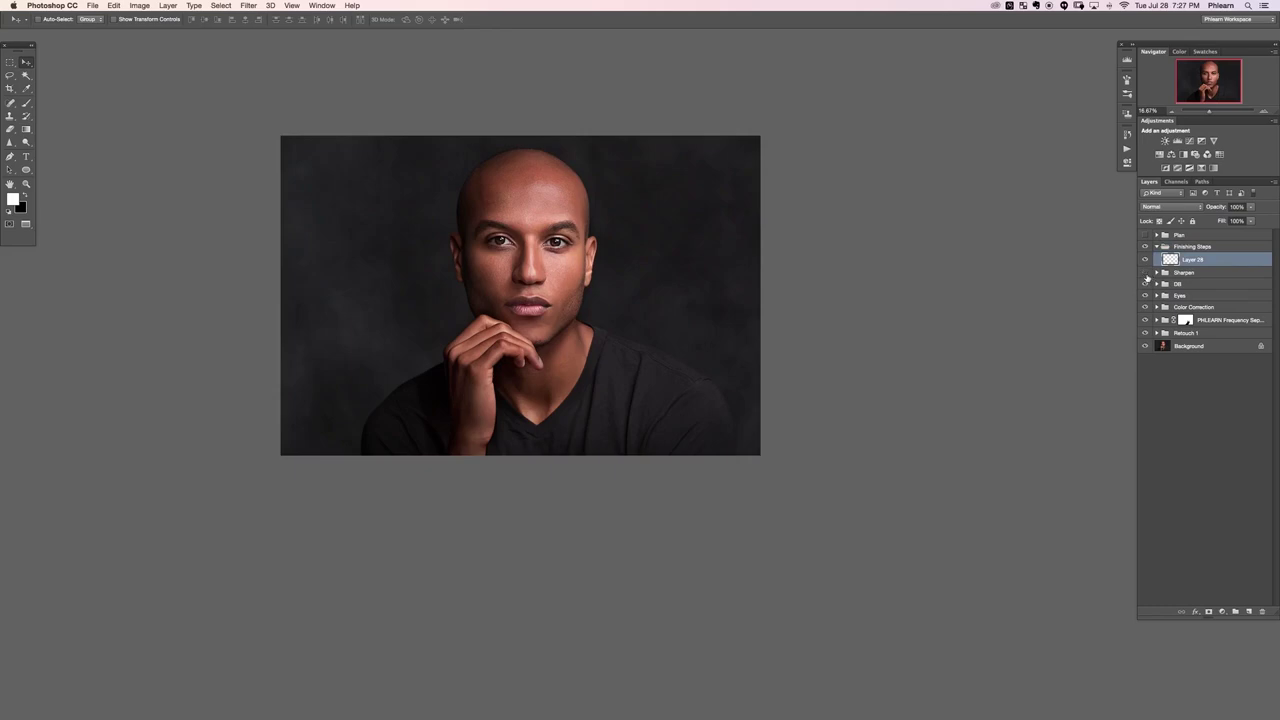
{"action": "left_click", "coordinate": [1200, 274]}
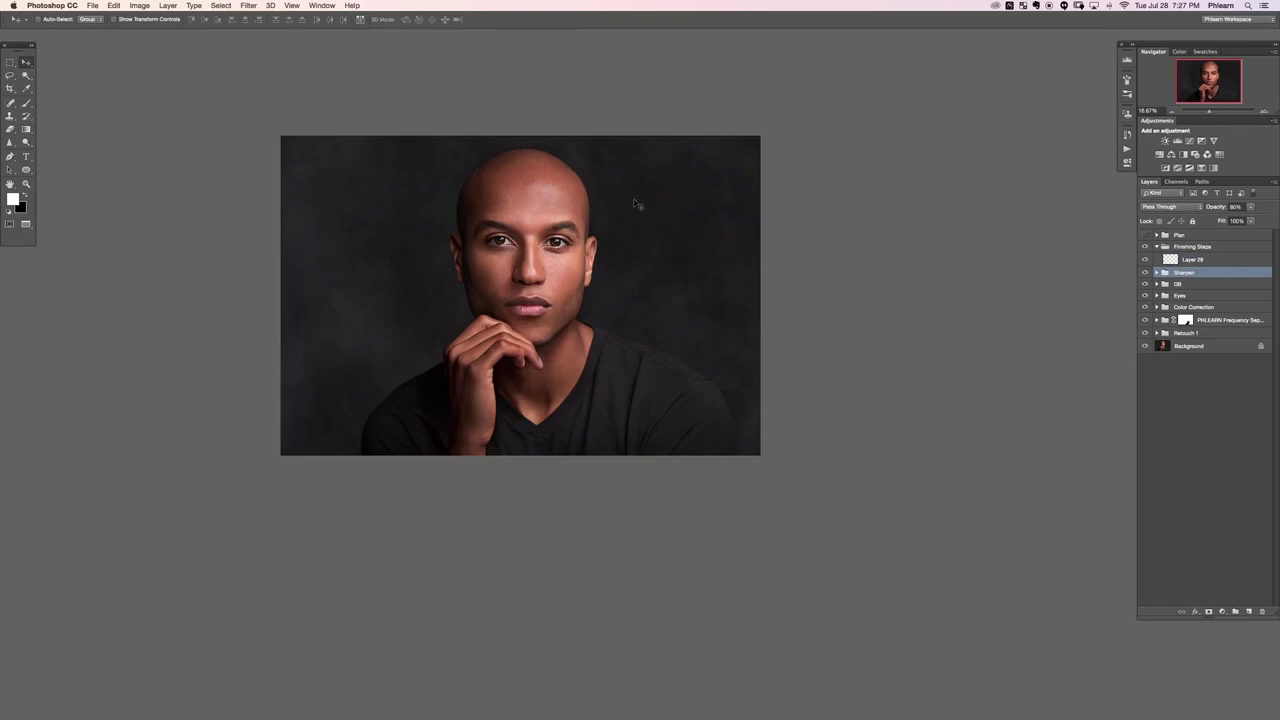
{"action": "left_click", "coordinate": [1214, 260]}
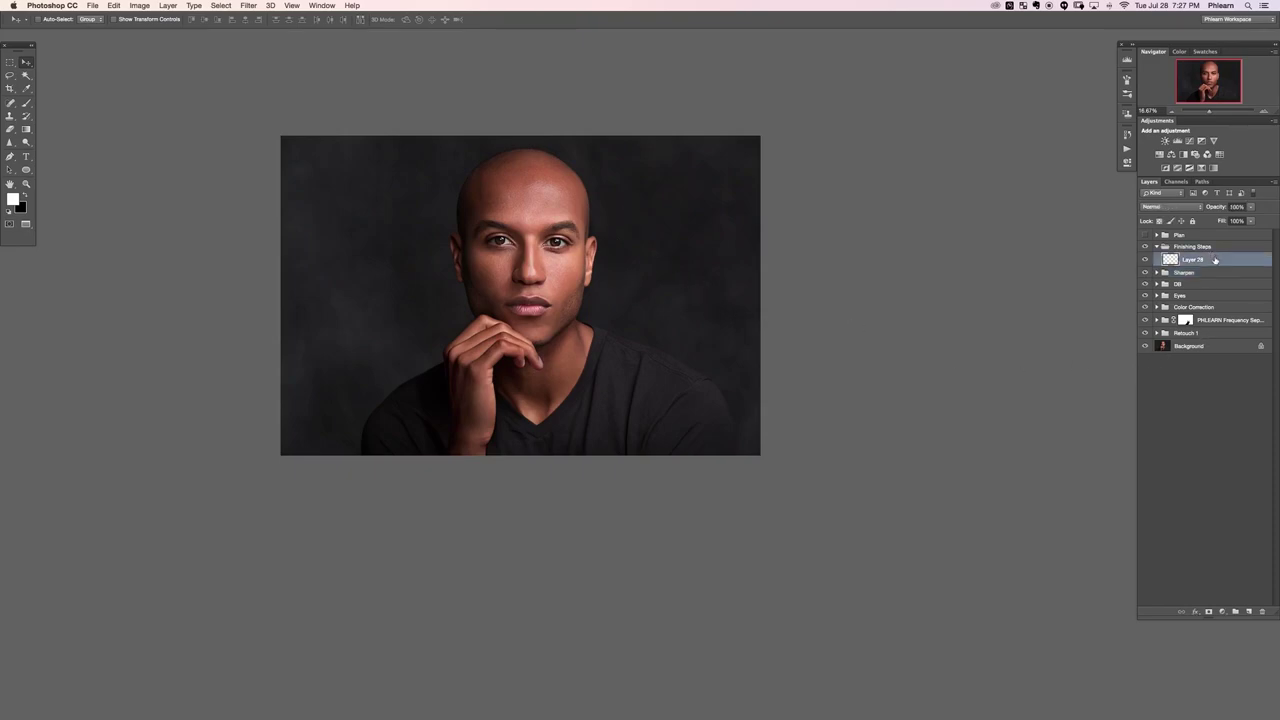
Step: Add a Curves adjustment layer above Layer 28 and shape its curve to darken the image
{"action": "left_click", "coordinate": [1221, 611]}
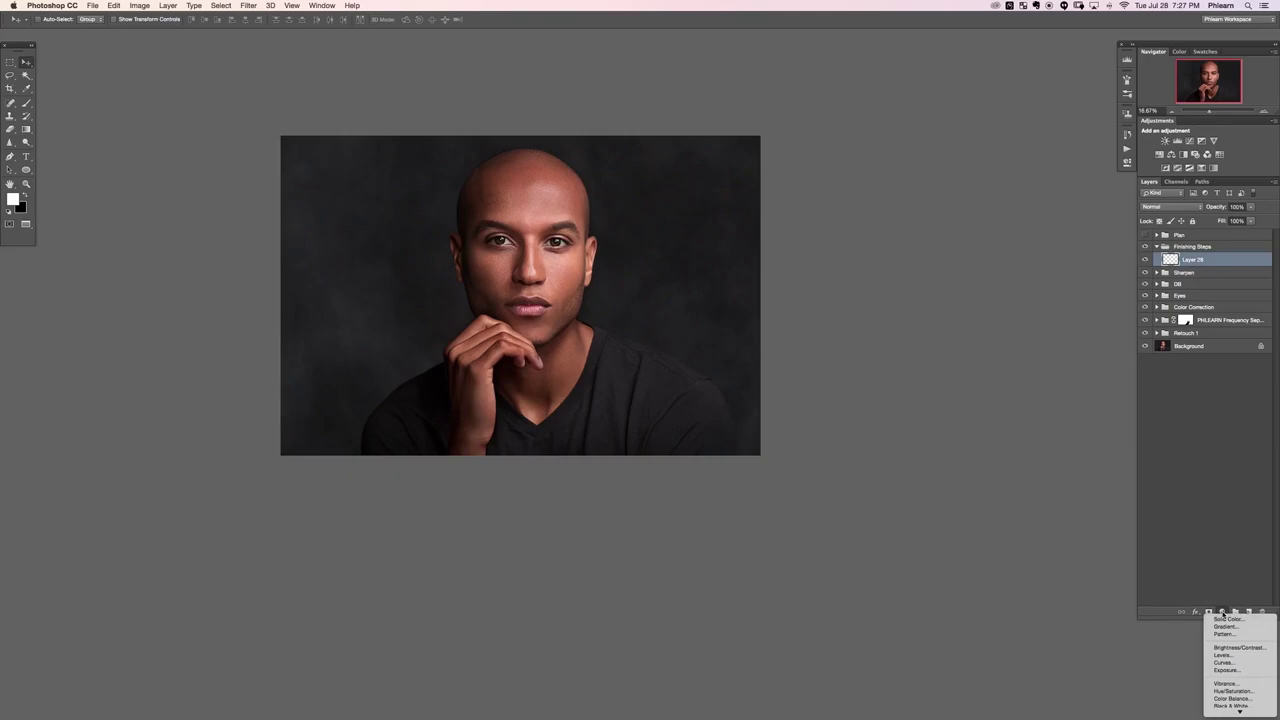
{"action": "left_click", "coordinate": [1226, 663]}
{"action": "left_click_drag", "start_coordinate": [1013, 248], "coordinate": [1018, 253]}
{"action": "left_click", "coordinate": [1127, 148]}
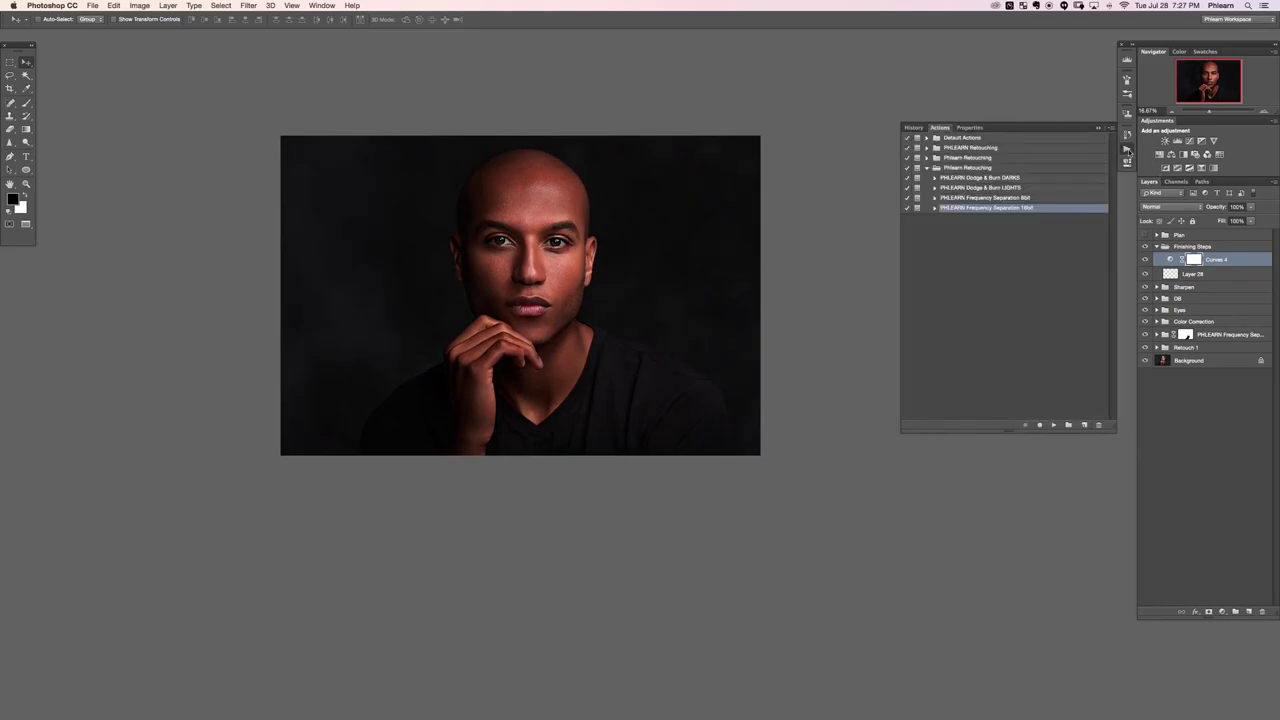
{"action": "left_click", "coordinate": [1127, 148]}
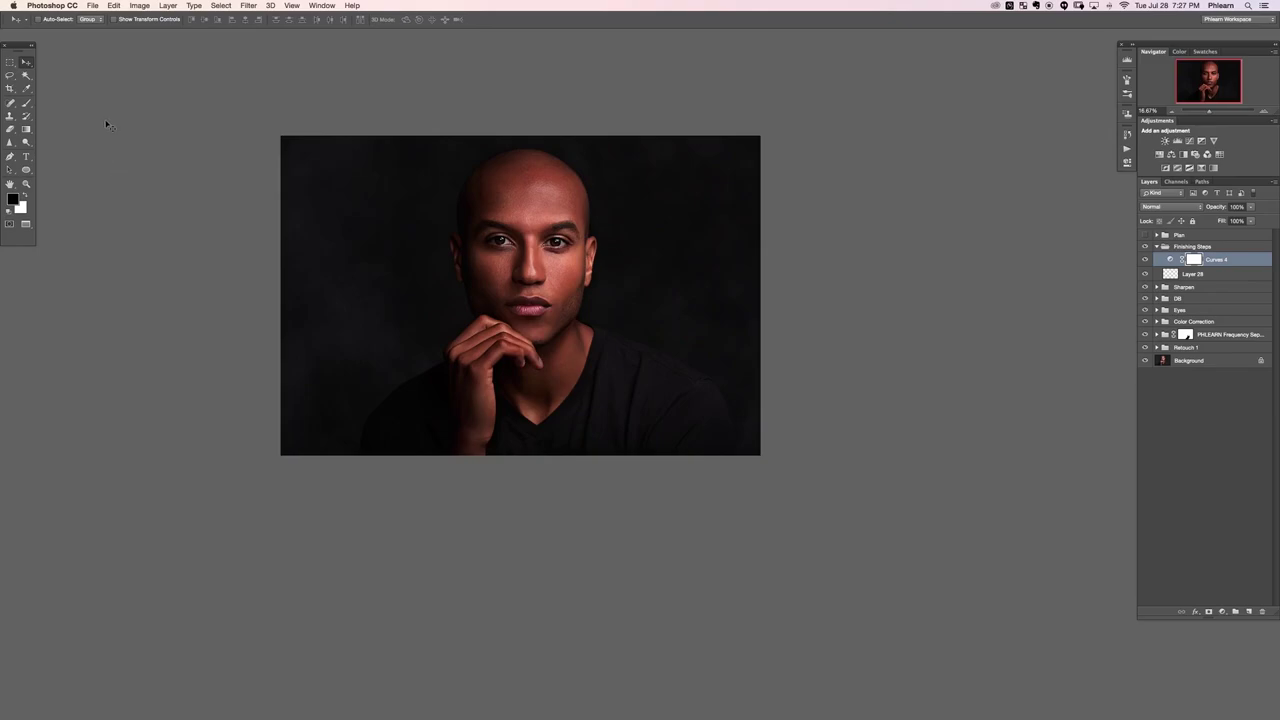
Step: Select a large ellipse around the head and upper chest, fill it with black on the Curves mask, deselect, and compare the vignette
{"action": "left_click", "coordinate": [14, 62]}
{"action": "left_click", "coordinate": [62, 71]}
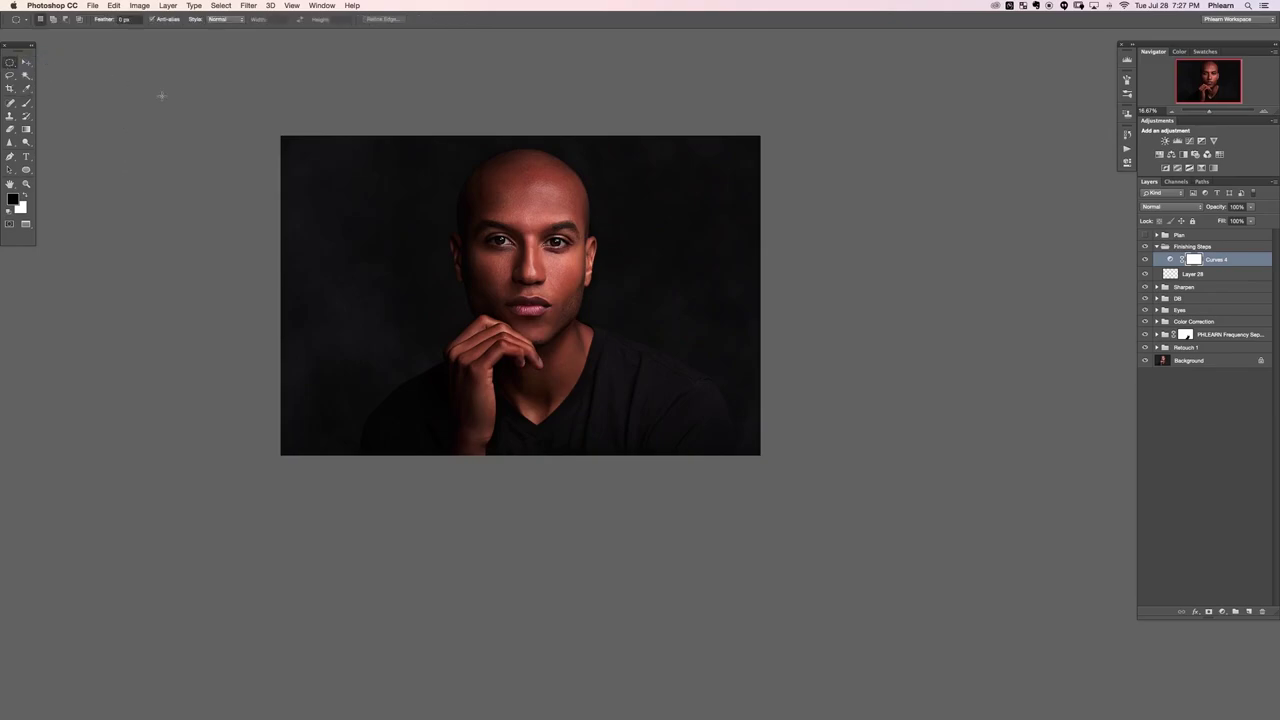
{"action": "left_click_drag", "start_coordinate": [366, 153], "coordinate": [691, 429]}
{"action": "key", "text": "alt+BackSpace"}
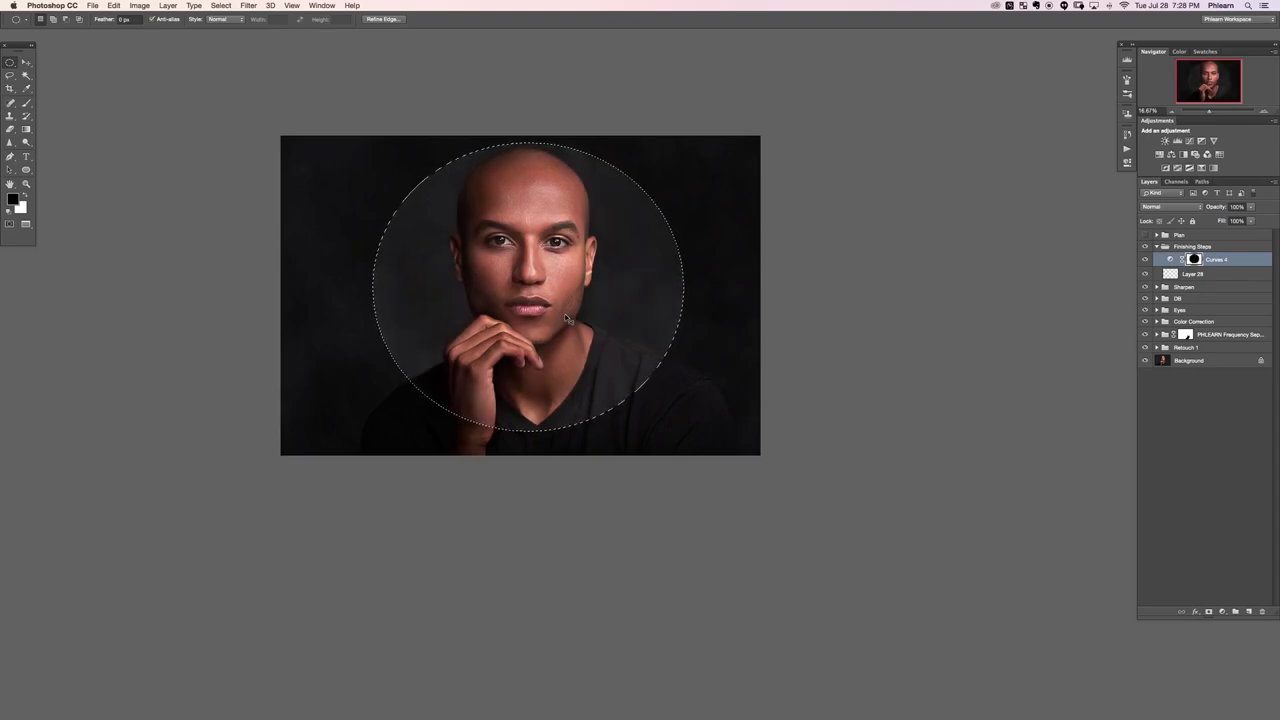
{"action": "key", "text": "super+d"}
{"action": "left_click", "coordinate": [1145, 260]}
{"action": "left_click", "coordinate": [1145, 260]}
{"action": "left_click", "coordinate": [1145, 260]}
{"action": "left_click", "coordinate": [1145, 260]}
Step: Soften the Curves 4 vignette mask with a Gaussian Blur of 365.1 pixels, previewing it against the unblurred mask
{"action": "left_click", "coordinate": [242, 6]}
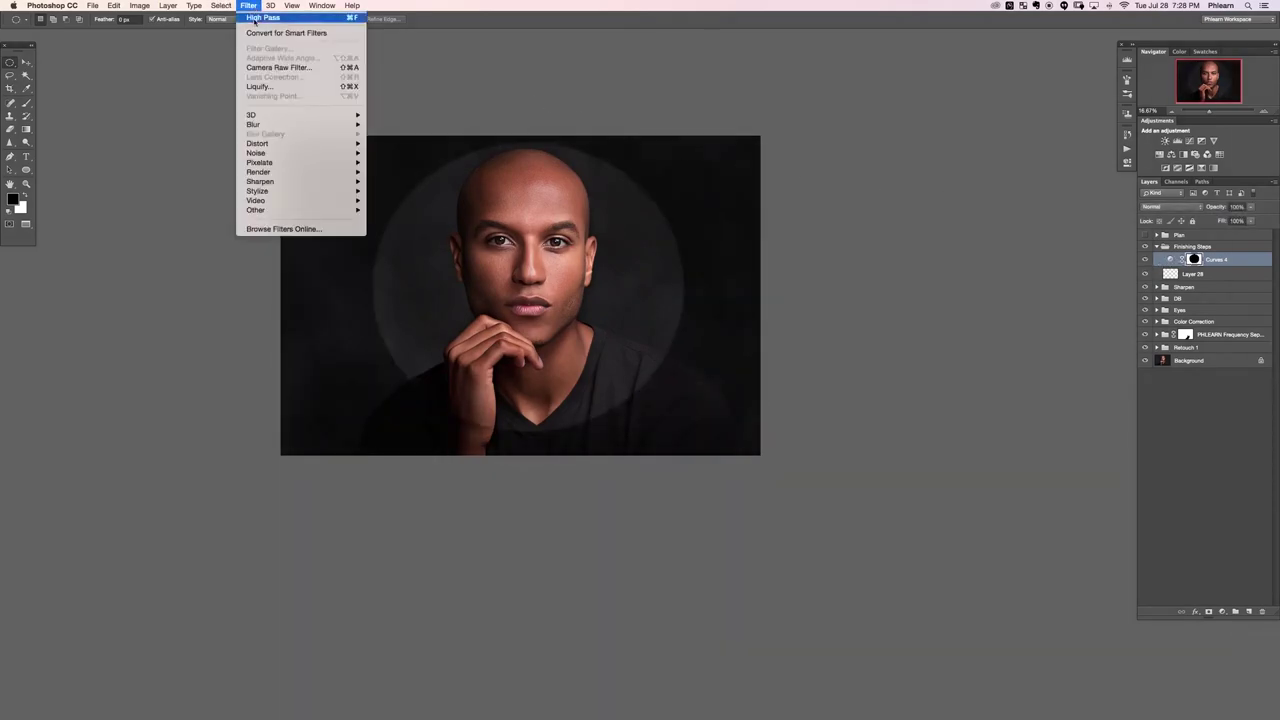
{"action": "mouse_move", "coordinate": [284, 126]}
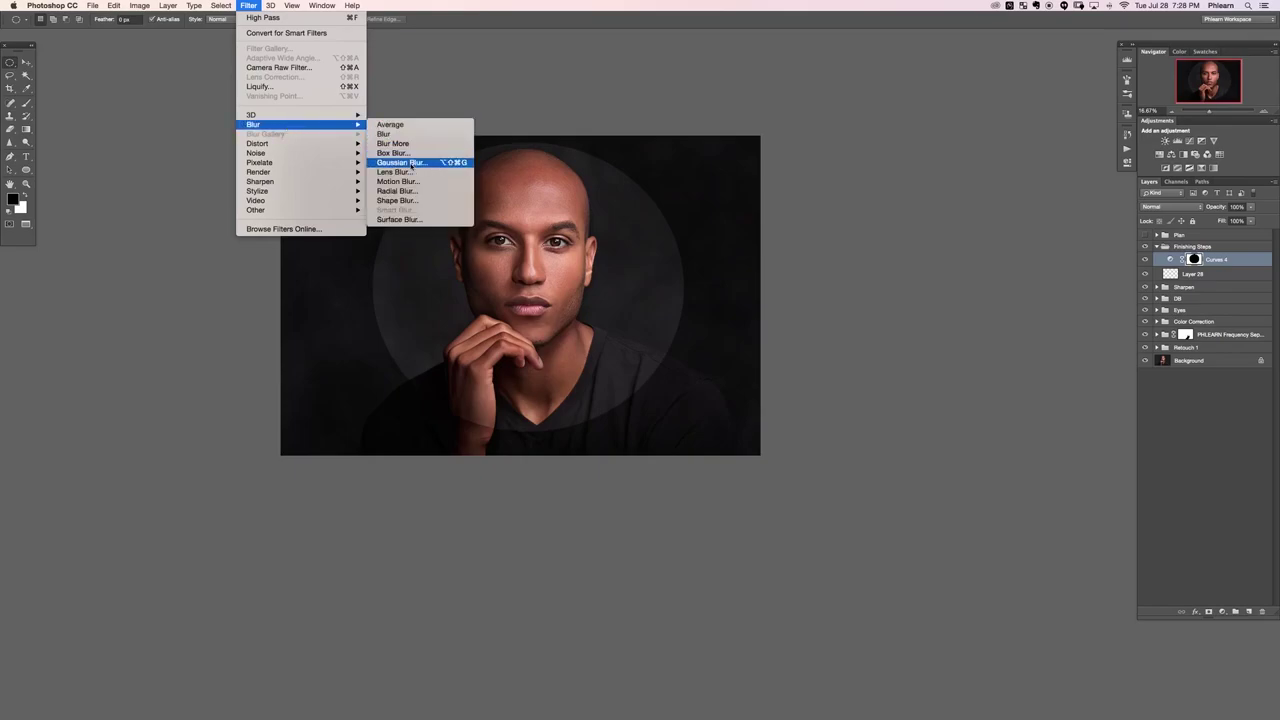
{"action": "left_click", "coordinate": [400, 162]}
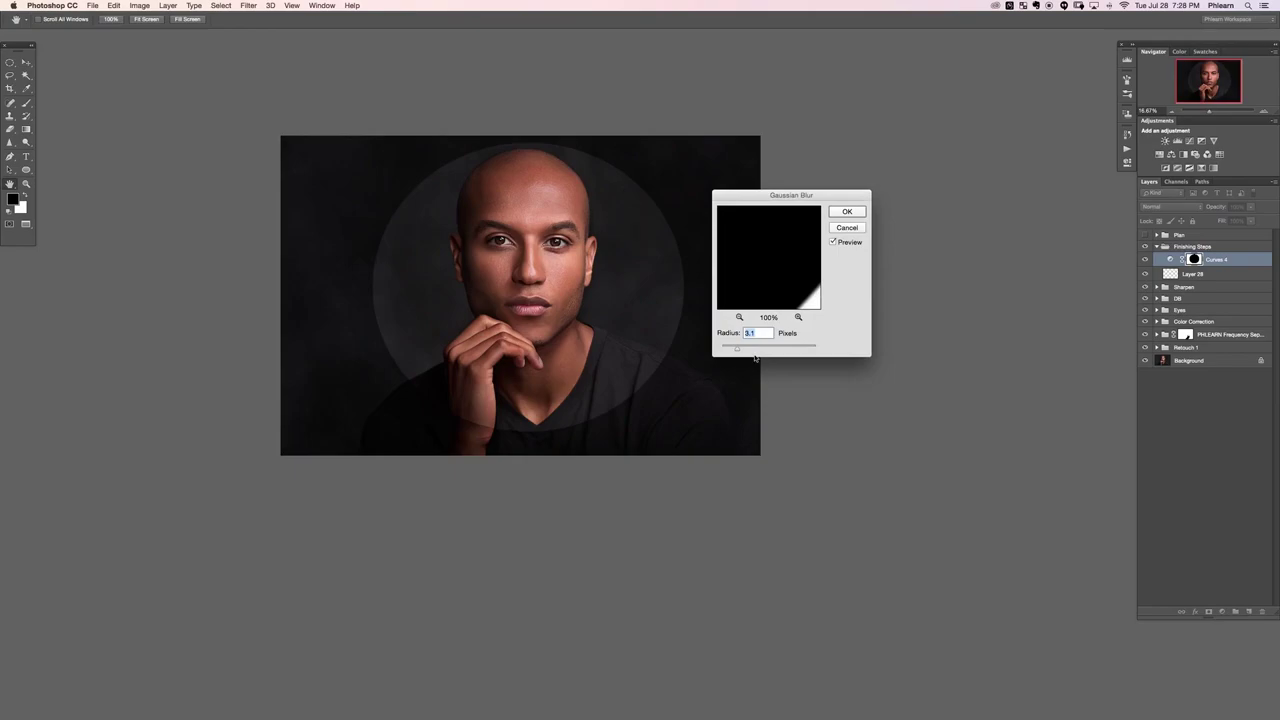
{"action": "left_click", "coordinate": [787, 348]}
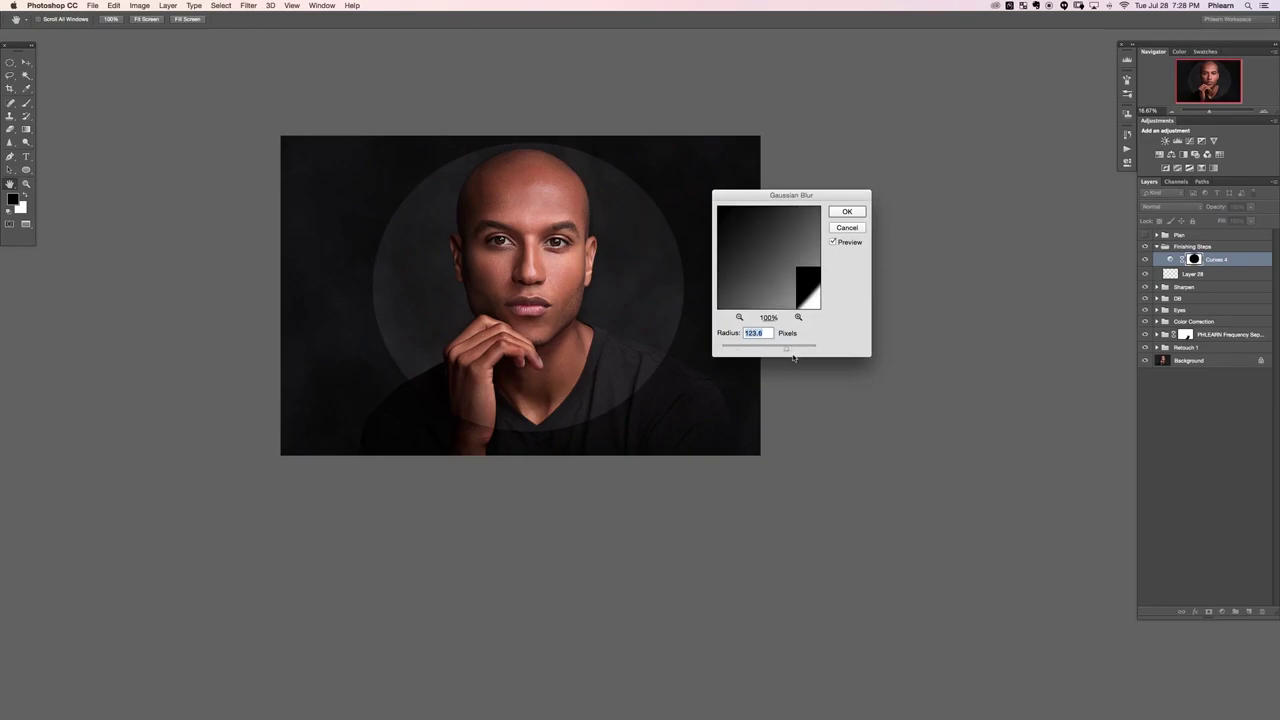
{"action": "left_click_drag", "start_coordinate": [800, 349], "coordinate": [803, 352]}
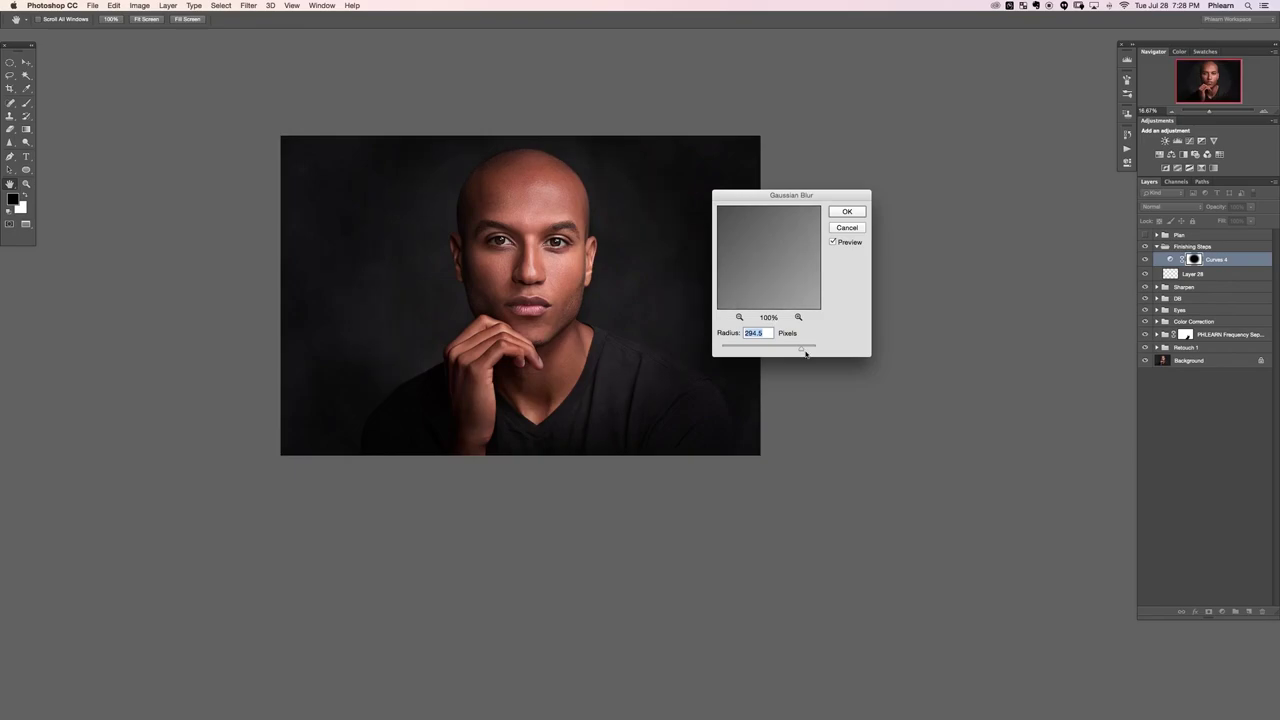
{"action": "left_click_drag", "start_coordinate": [806, 350], "coordinate": [811, 353]}
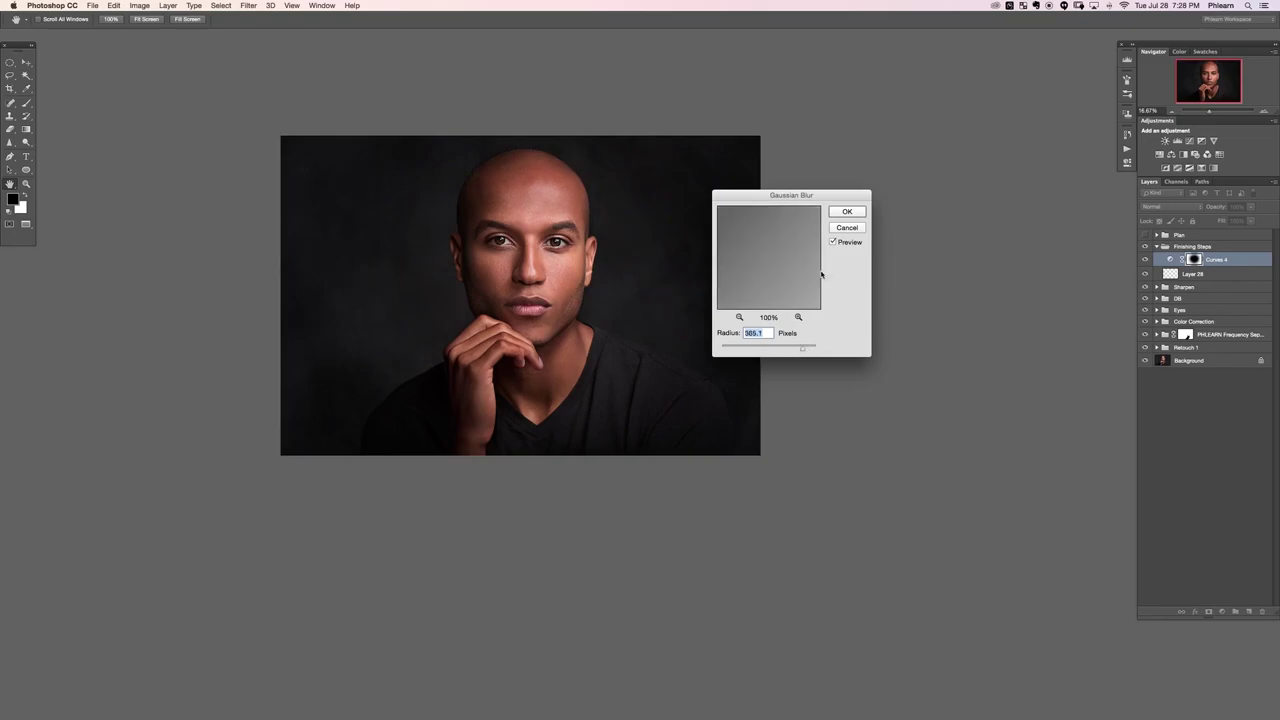
{"action": "left_click", "coordinate": [832, 242]}
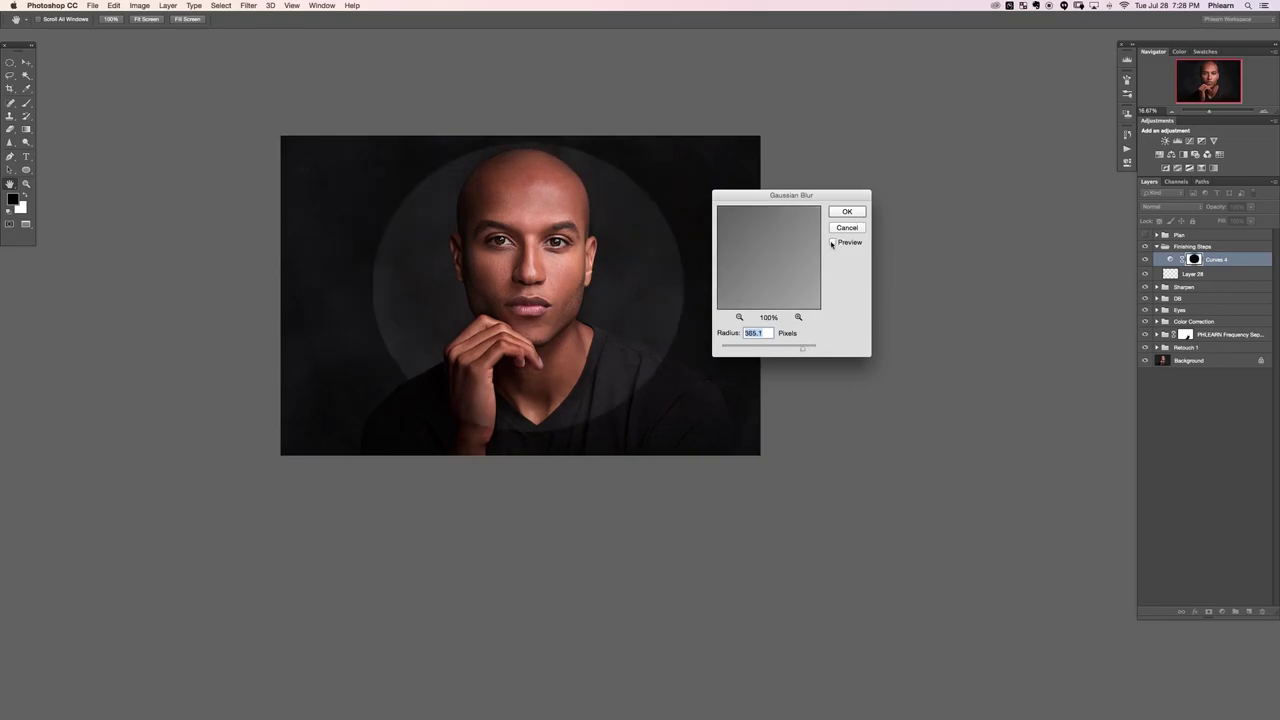
{"action": "left_click", "coordinate": [846, 212]}
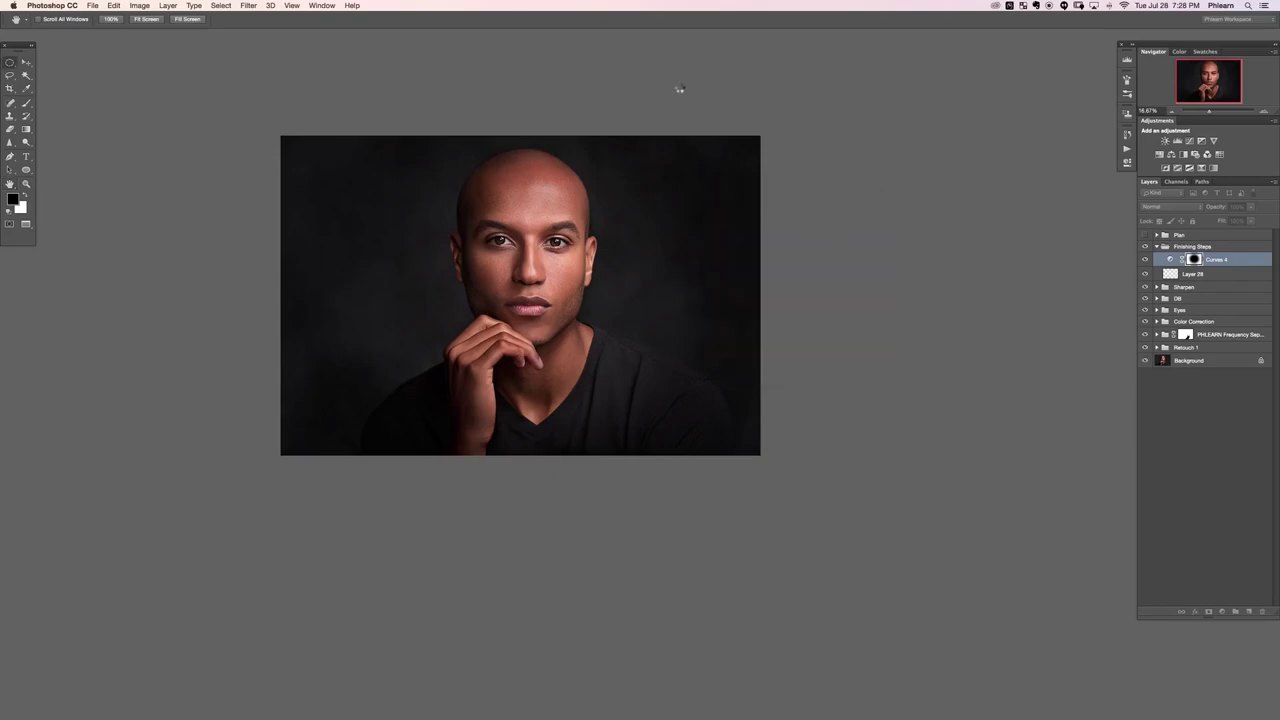
Step: Enlarge the Curves 4 mask outward beyond the image edges with Free Transform and compare the vignette hidden and shown
{"action": "key", "text": "super+t"}
{"action": "left_click_drag", "start_coordinate": [760, 295], "coordinate": [826, 295]}
{"action": "left_click_drag", "start_coordinate": [533, 128], "coordinate": [518, 92]}
{"action": "left_click_drag", "start_coordinate": [520, 456], "coordinate": [541, 501]}
{"action": "key", "text": "Return"}
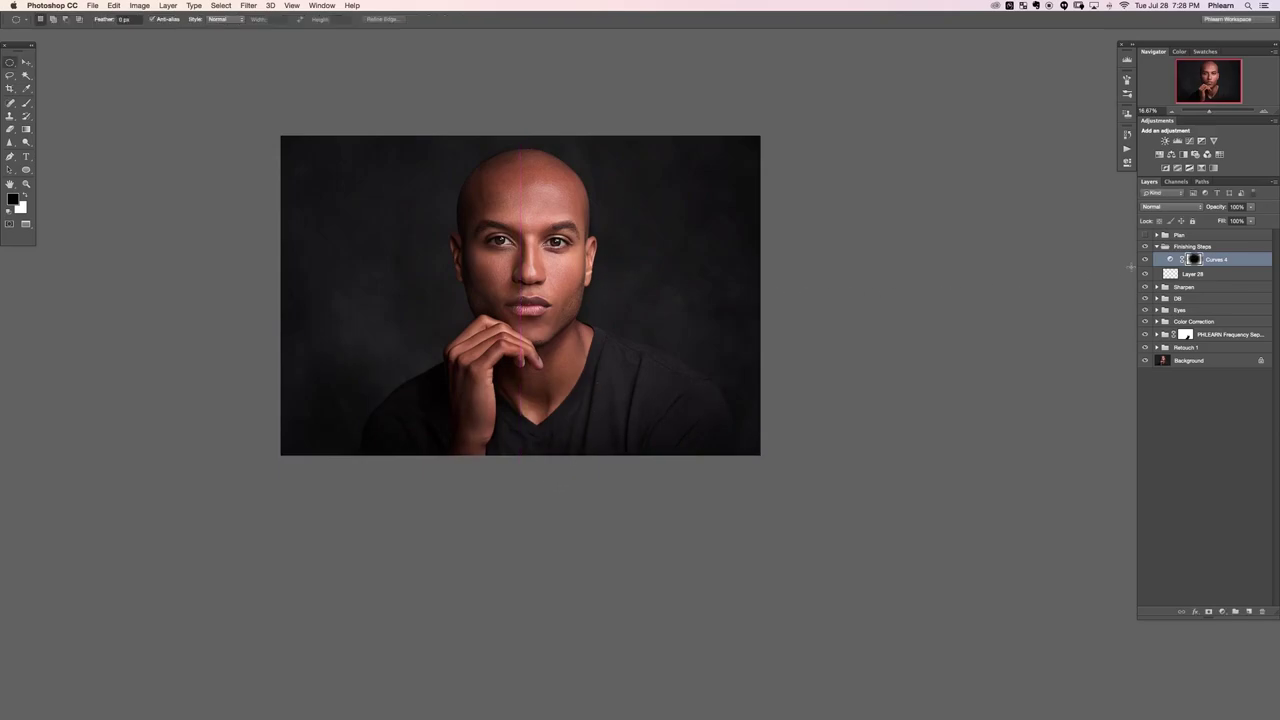
{"action": "left_click", "coordinate": [1145, 261]}
{"action": "left_click", "coordinate": [1145, 261]}
{"action": "left_click", "coordinate": [1145, 261]}
{"action": "left_click", "coordinate": [1145, 261]}
{"action": "left_click", "coordinate": [1221, 611]}
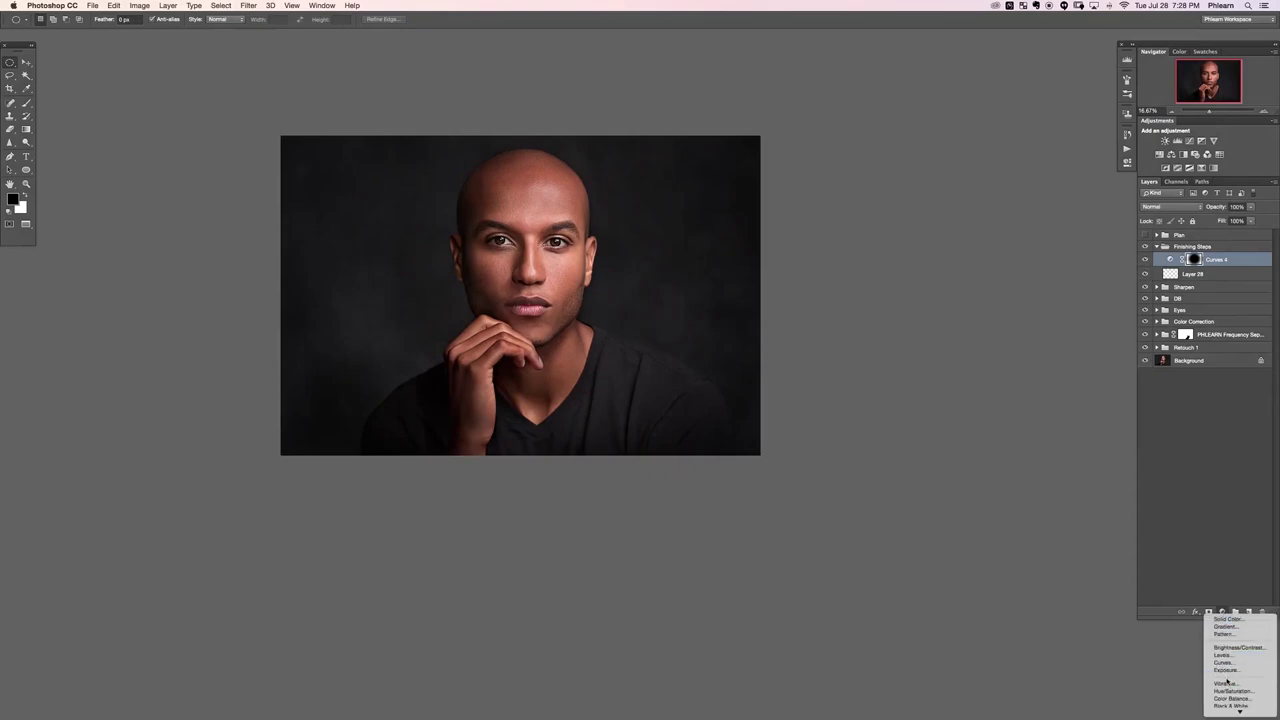
{"action": "left_click", "coordinate": [1228, 655]}
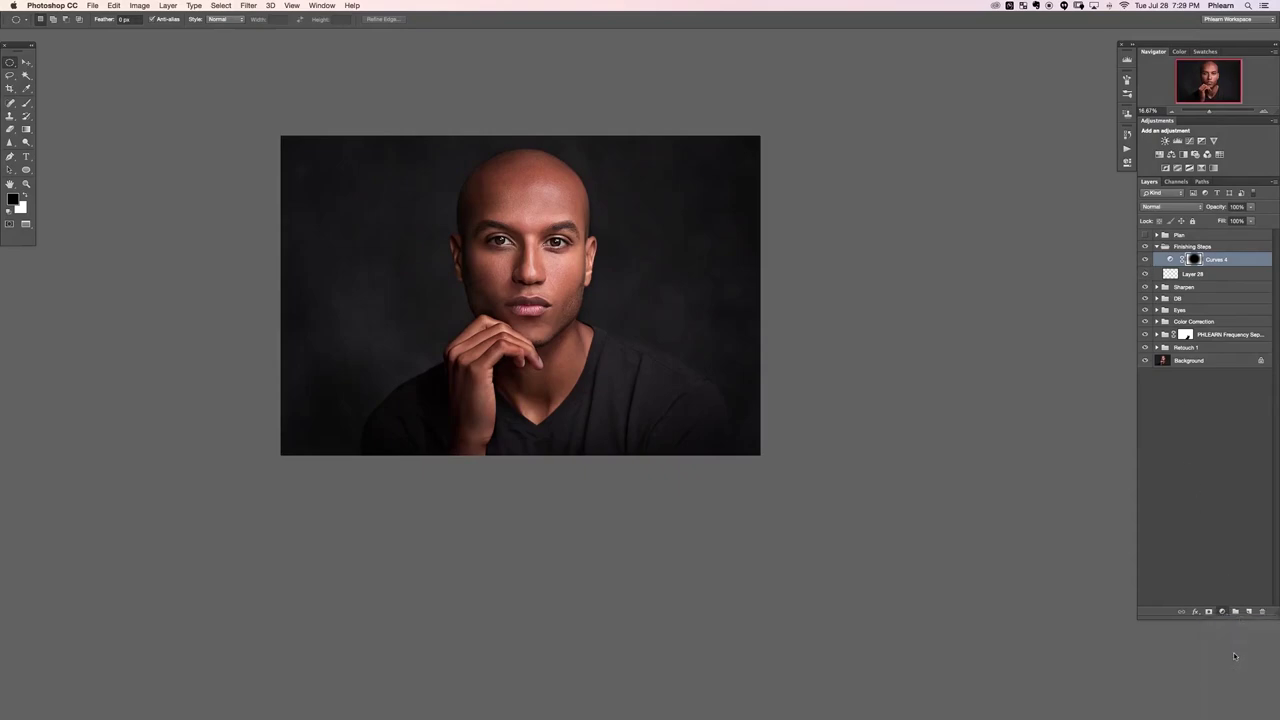
{"action": "key", "text": "super+z"}
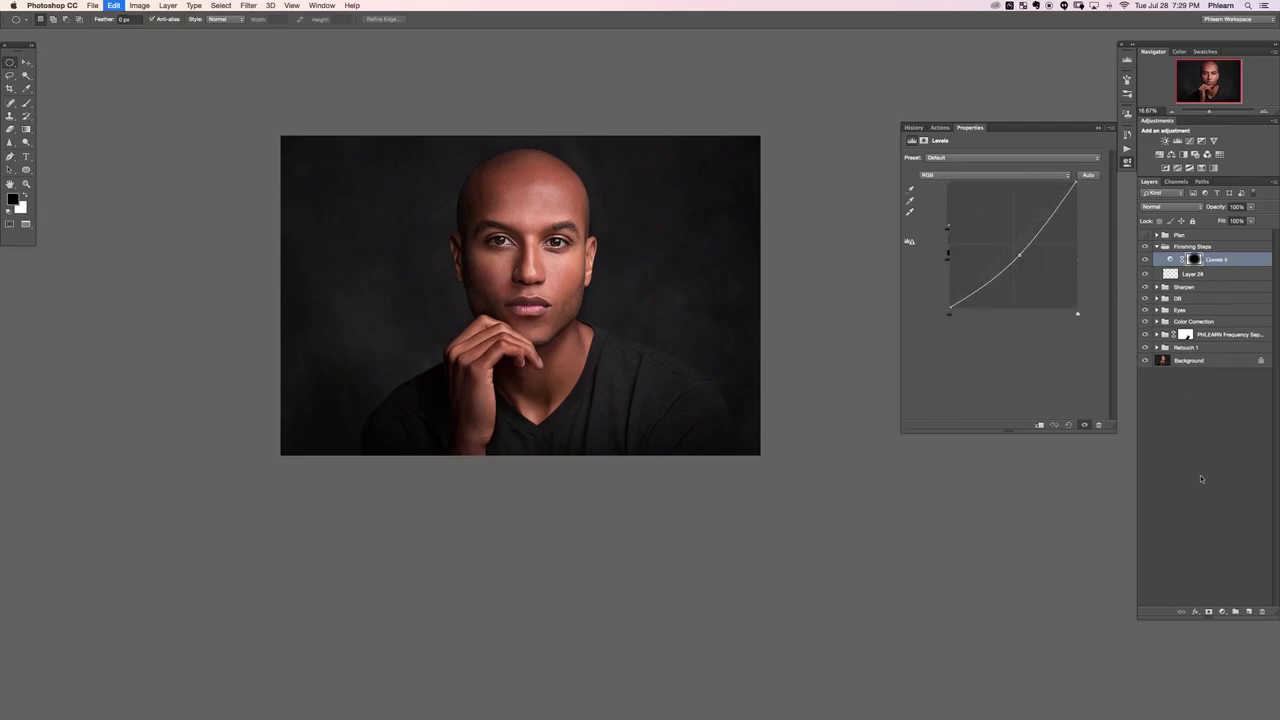
Step: Add a Curves adjustment layer above Curves 4 and brighten the shadows at input 37, output 48
{"action": "left_click", "coordinate": [1223, 611]}
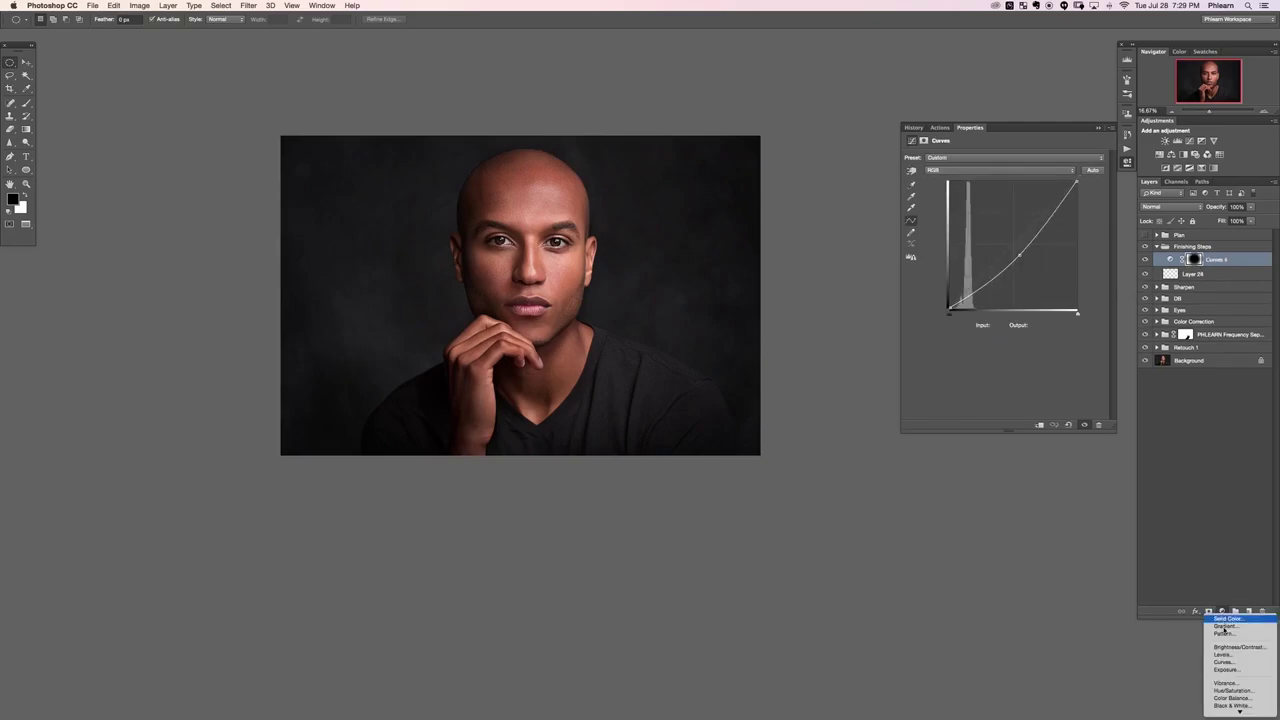
{"action": "left_click", "coordinate": [1226, 662]}
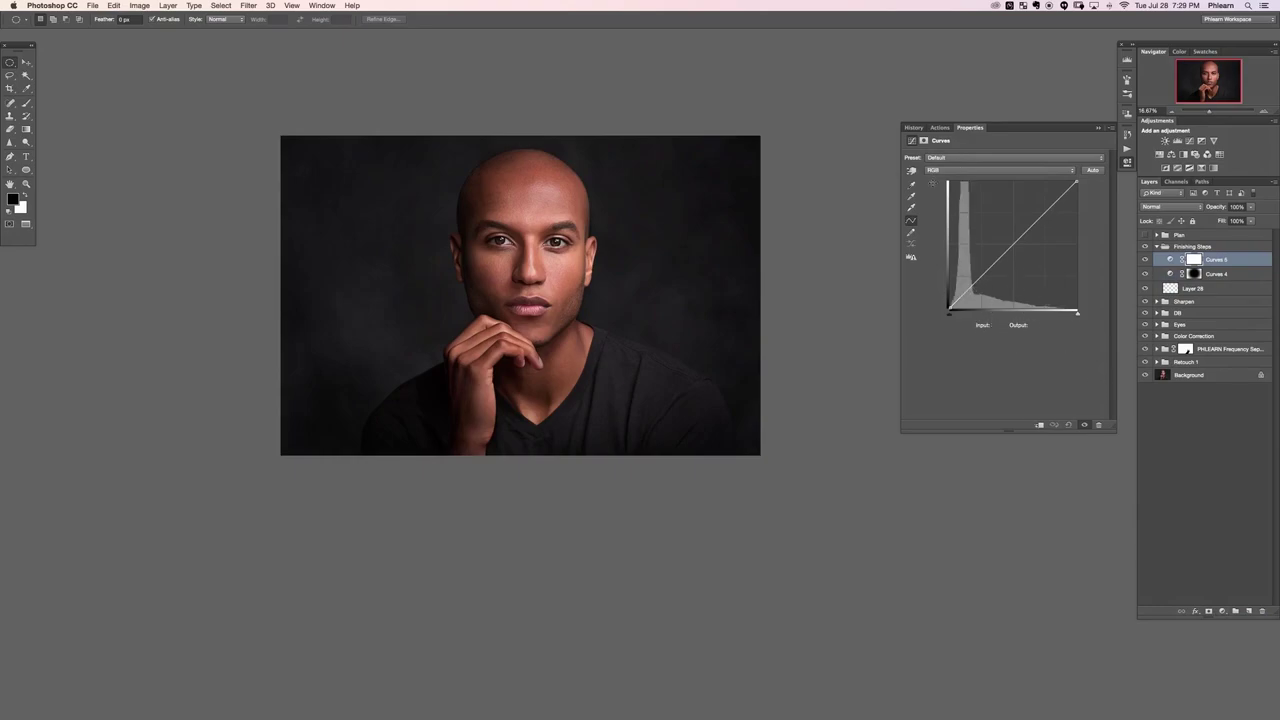
{"action": "left_click_drag", "start_coordinate": [970, 290], "coordinate": [967, 286]}
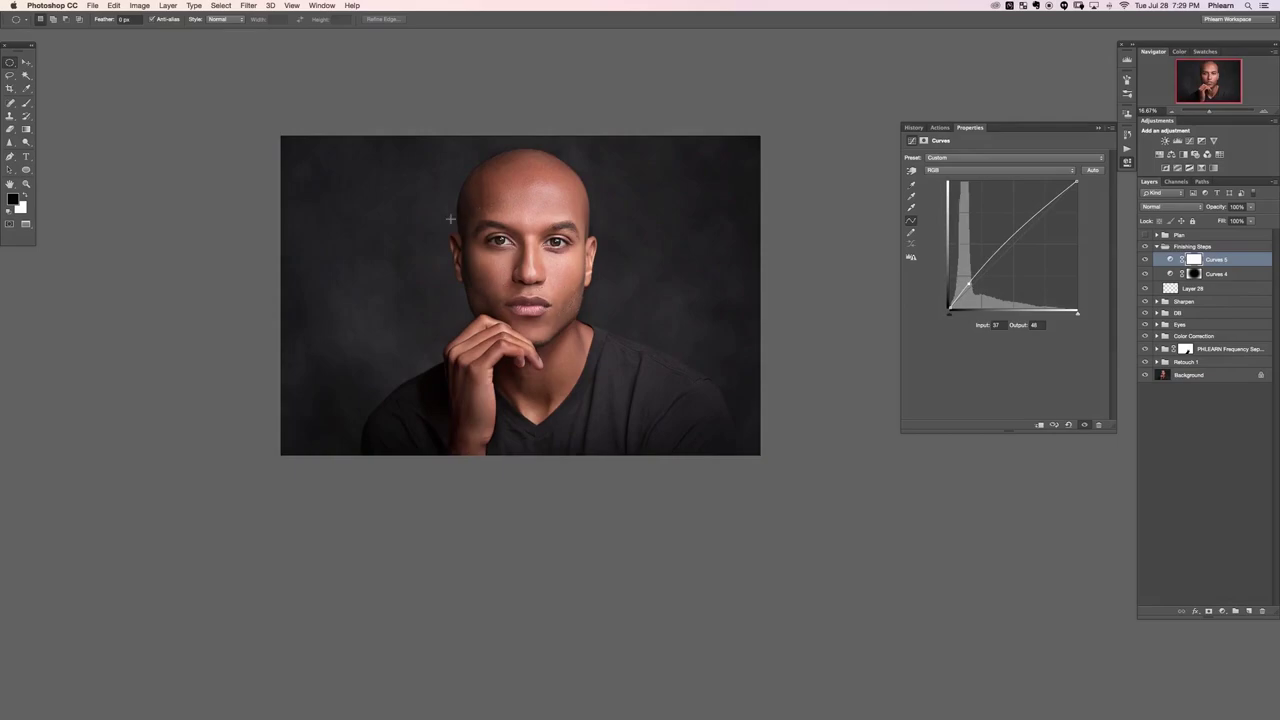
Step: Invert the Curves 5 mask, fill an ellipse around the face with white, deselect, and compare the brightening
{"action": "left_click", "coordinate": [1194, 263]}
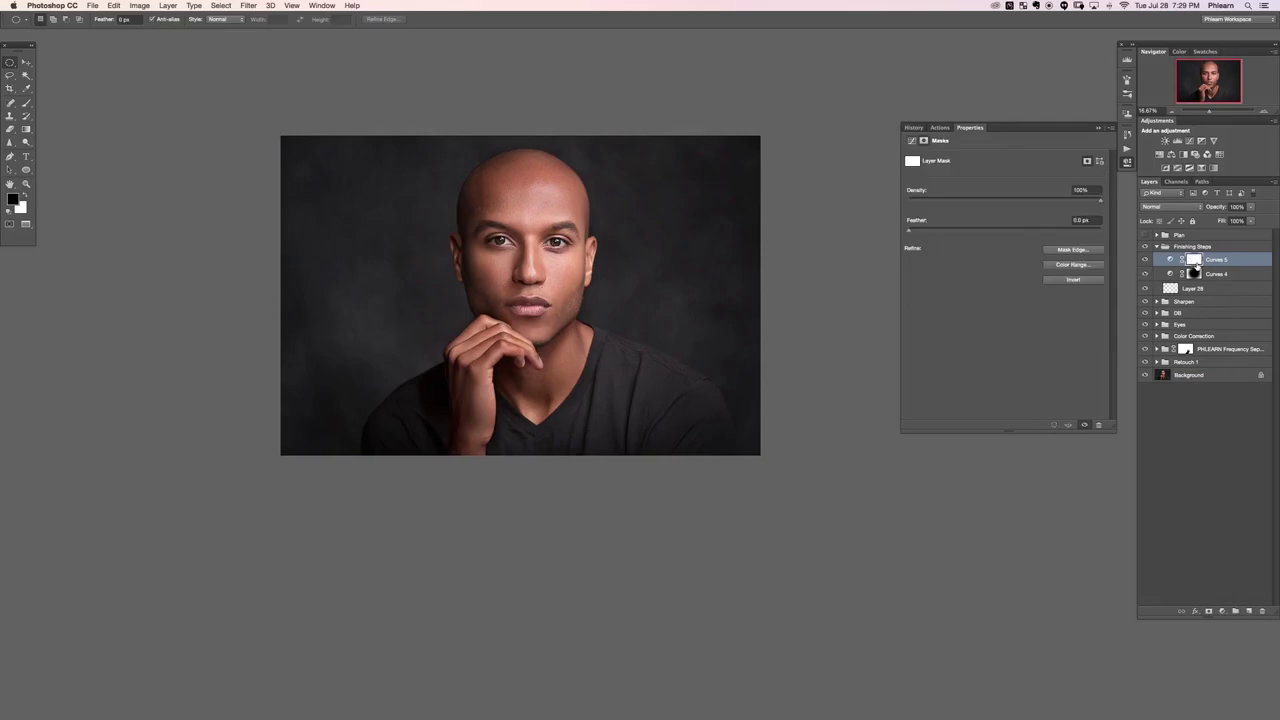
{"action": "key", "text": "ctrl+i"}
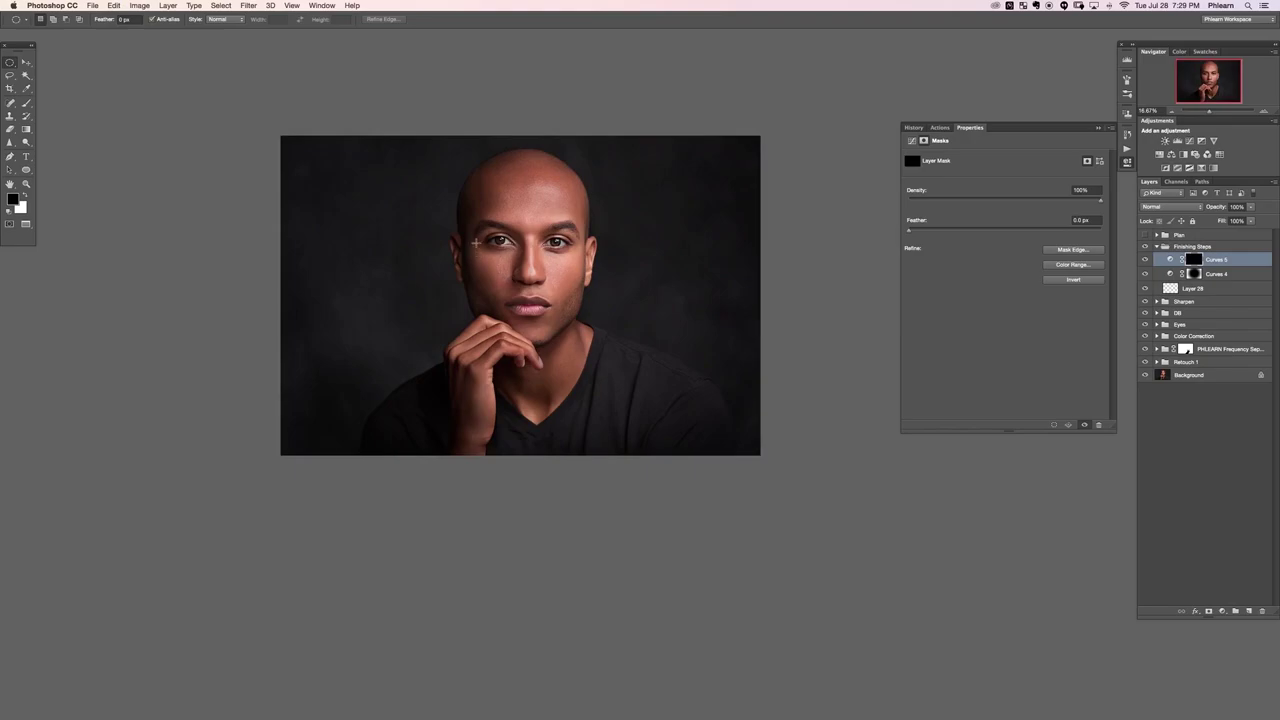
{"action": "left_click_drag", "start_coordinate": [443, 171], "coordinate": [612, 352]}
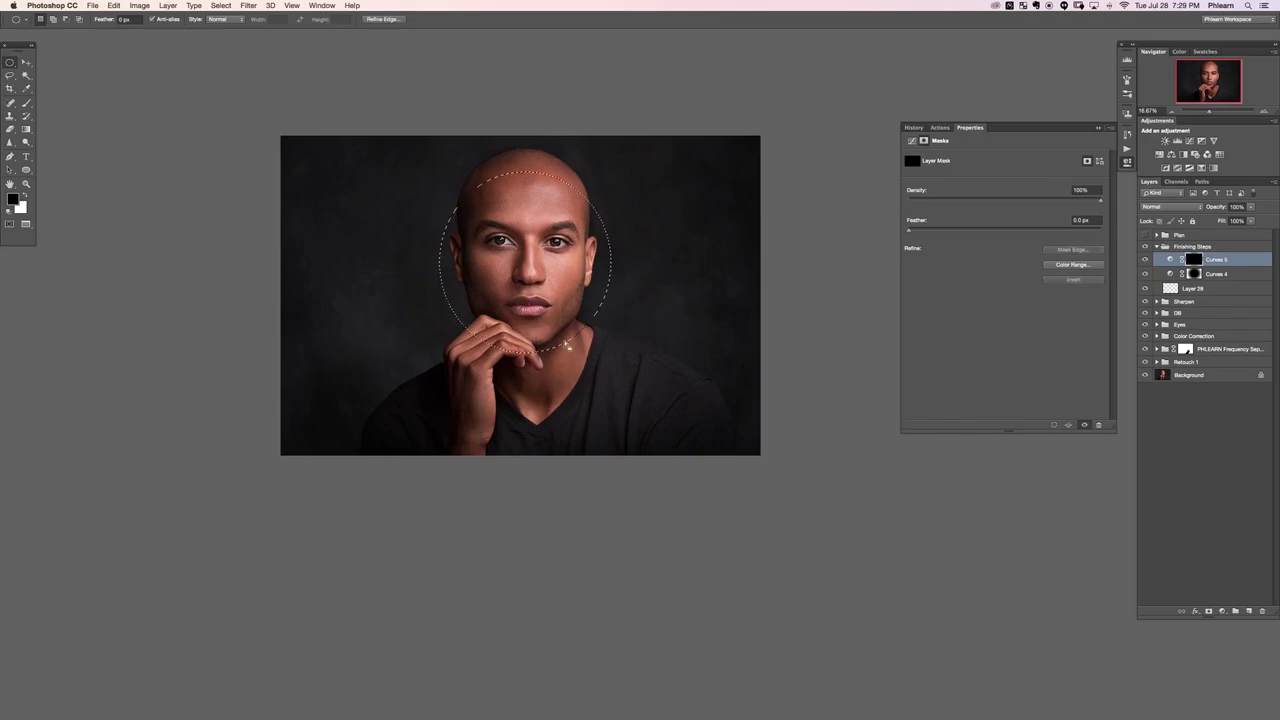
{"action": "key", "text": "super+BackSpace"}
{"action": "key", "text": "super+d"}
{"action": "left_click", "coordinate": [1145, 259]}
{"action": "left_click", "coordinate": [1145, 259]}
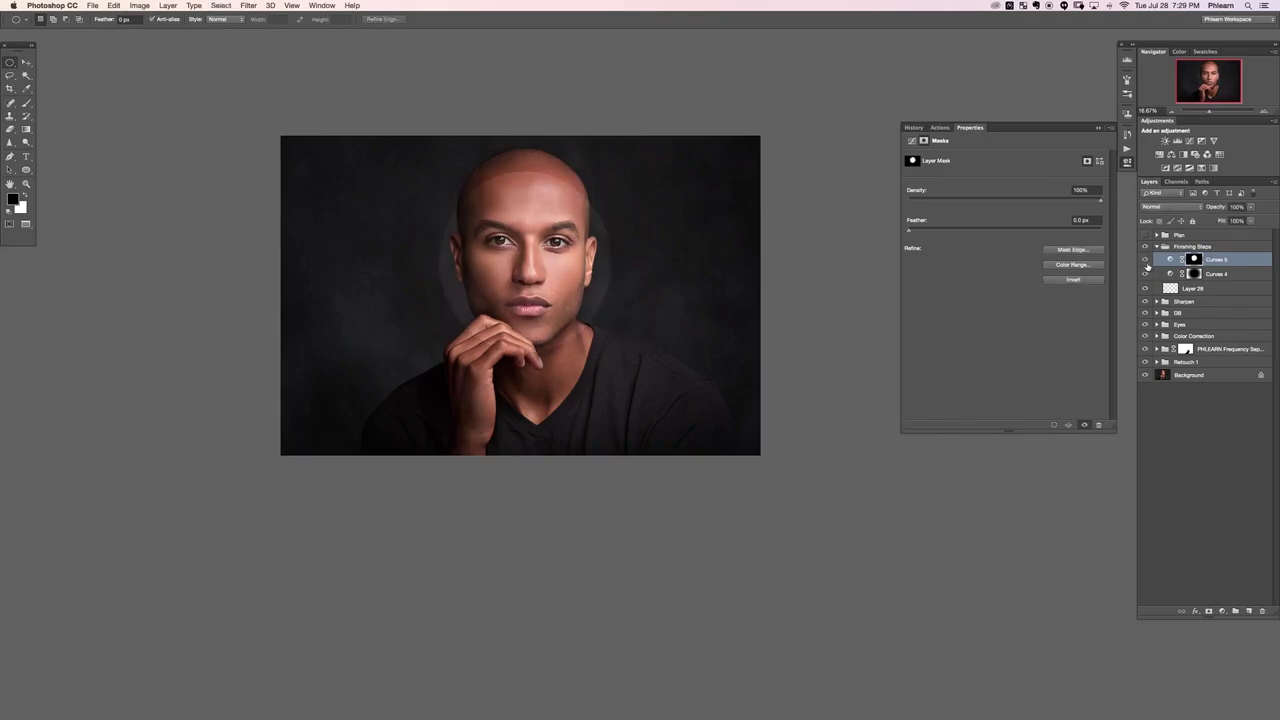
Step: Apply a 365.1-pixel Gaussian Blur to the Curves 5 mask and reduce the layer's opacity after comparing its effect
{"action": "key", "text": "super+alt+f"}
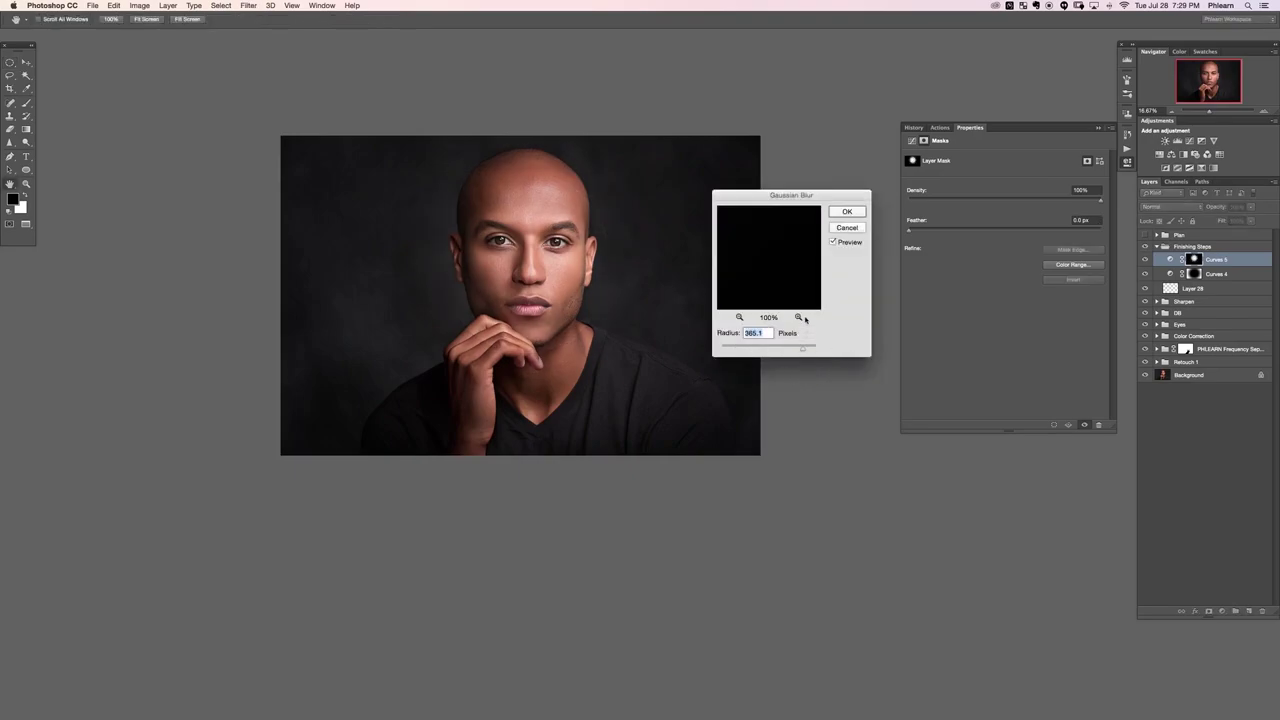
{"action": "left_click", "coordinate": [847, 211]}
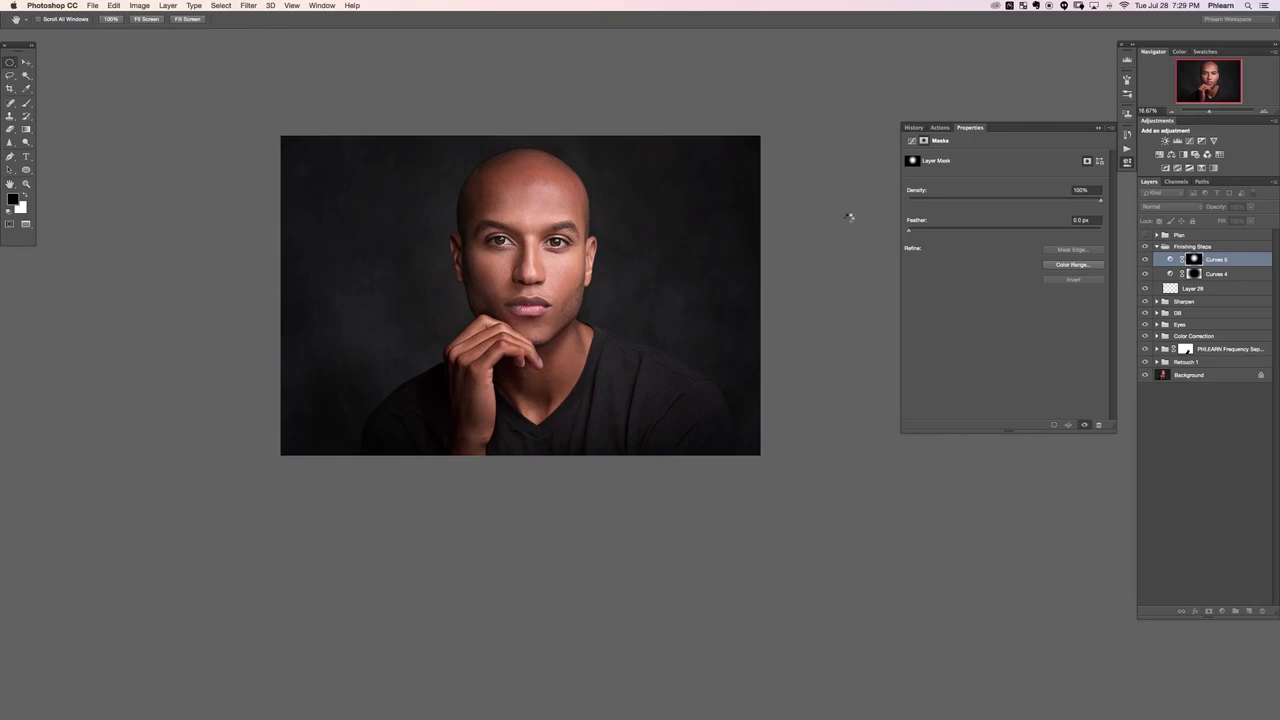
{"action": "left_click", "coordinate": [1146, 260]}
{"action": "left_click", "coordinate": [1145, 260]}
{"action": "left_click", "coordinate": [1145, 260]}
{"action": "left_click", "coordinate": [1145, 260]}
{"action": "key", "text": "v"}
{"action": "key", "text": "8"}
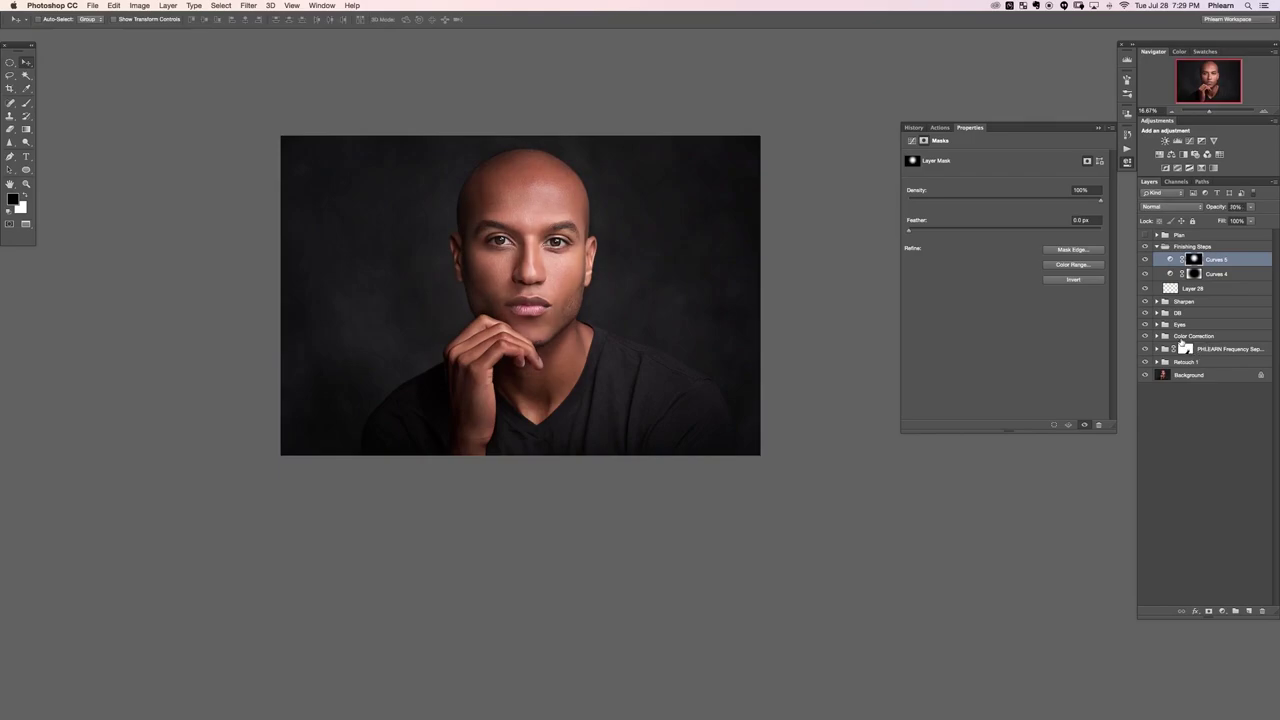
Step: Select Curves 4, return its opacity to 100%, and ease its darkening curve to input 130, output 112
{"action": "left_click", "coordinate": [1220, 276]}
{"action": "key", "text": "8"}
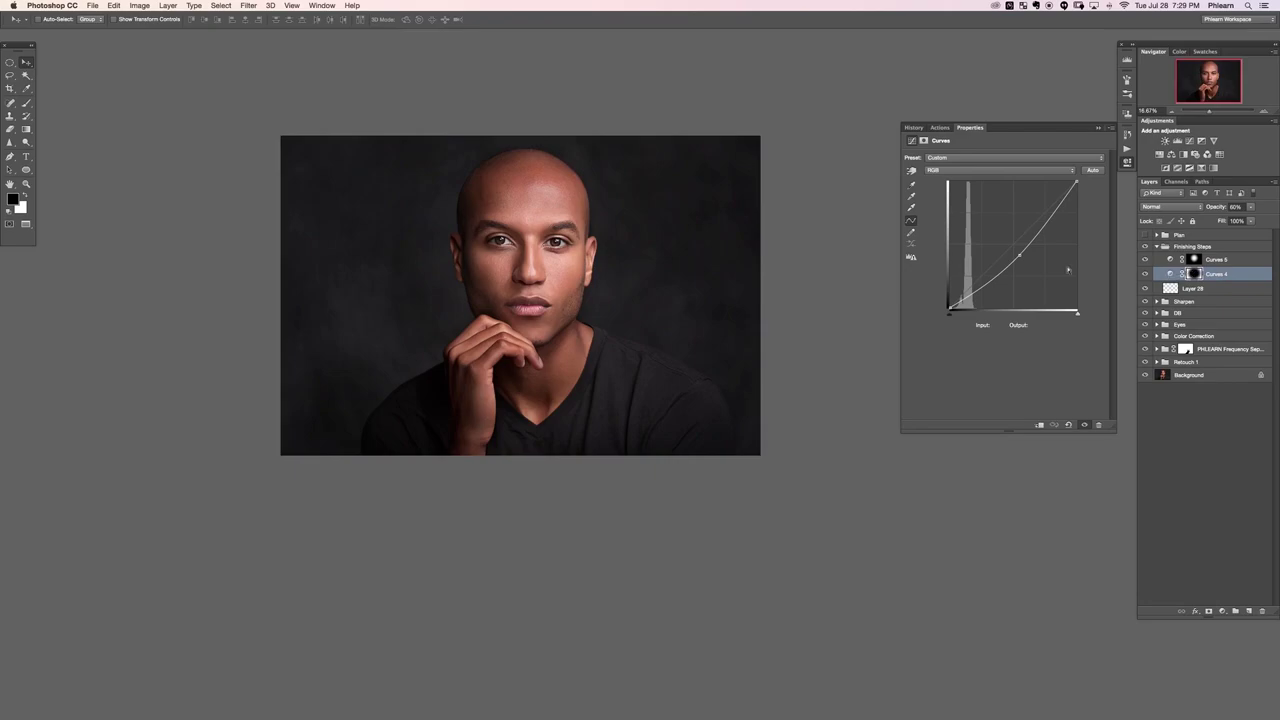
{"action": "key", "text": "super+plus"}
{"action": "key", "text": "super+minus"}
{"action": "key", "text": "0"}
{"action": "left_click_drag", "start_coordinate": [1019, 256], "coordinate": [1015, 252]}
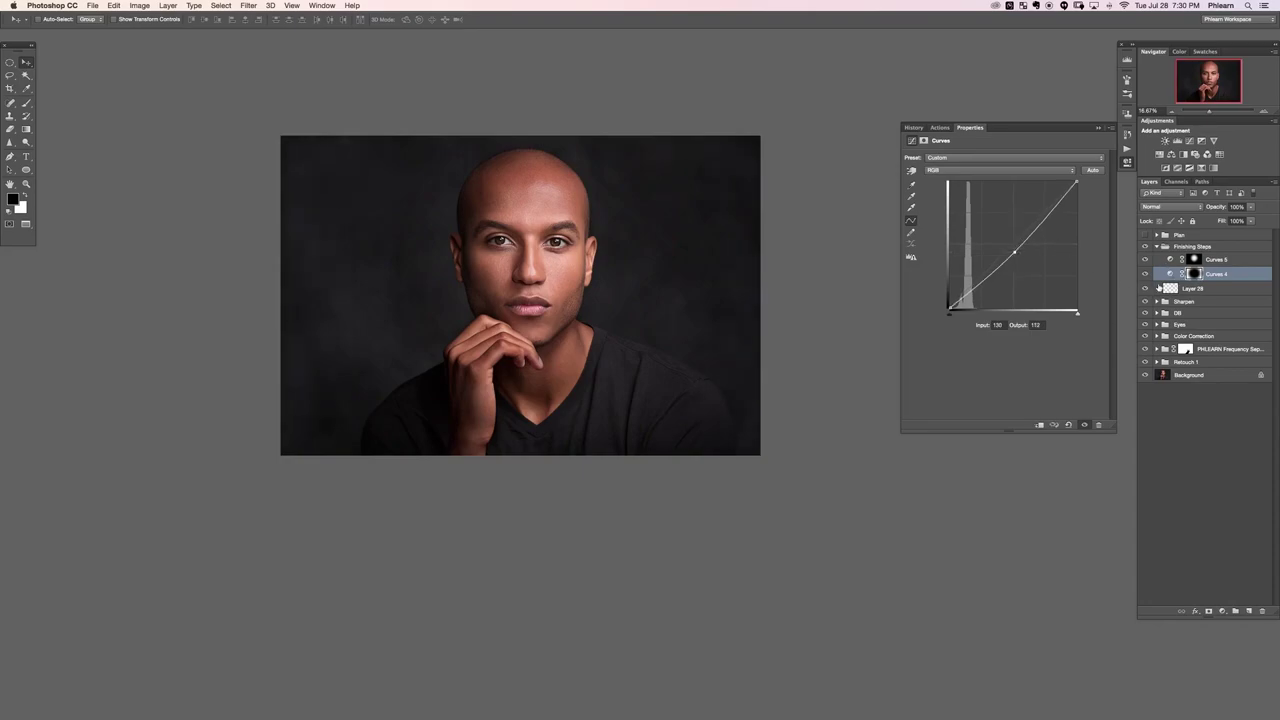
Step: Compare the portrait with the Curves 5 face brightening hidden and shown
{"action": "left_click", "coordinate": [1145, 260]}
{"action": "left_click", "coordinate": [1145, 260]}
{"action": "left_click", "coordinate": [1145, 260]}
{"action": "left_click", "coordinate": [1145, 260]}
Step: Add a Levels adjustment layer above Curves 5 and raise the Blue channel's black output level to 8
{"action": "left_click", "coordinate": [1200, 259]}
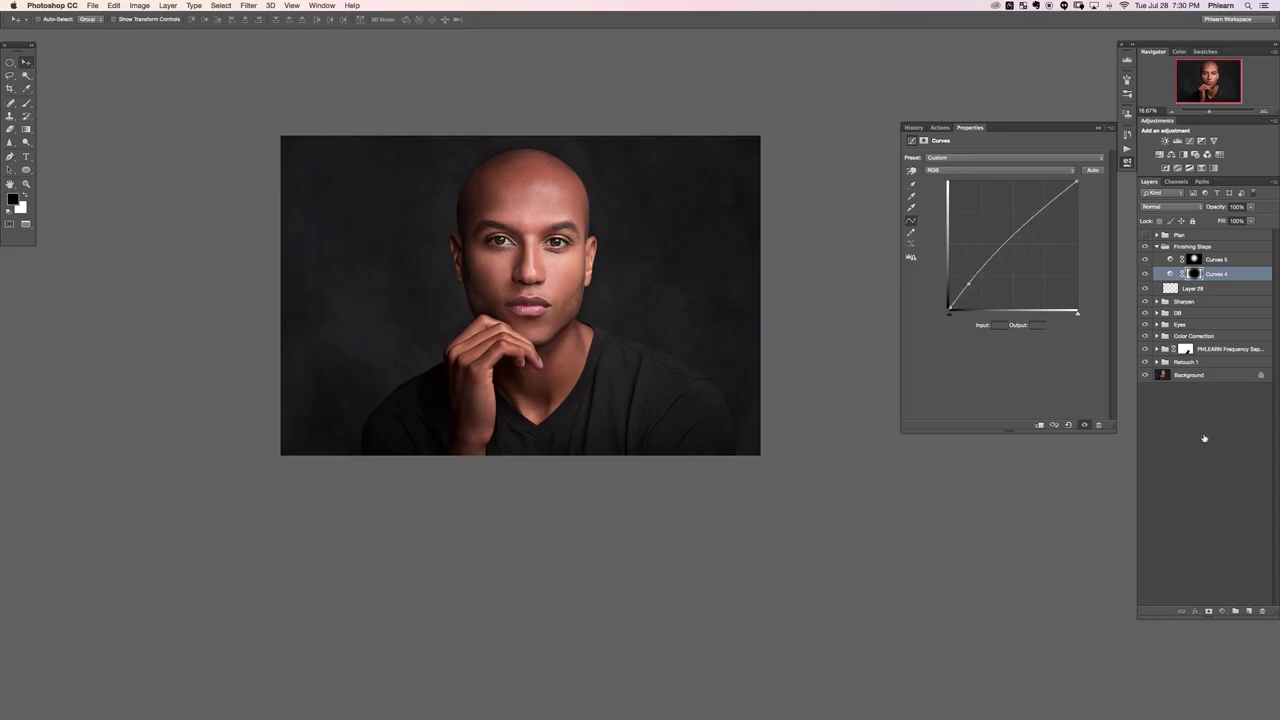
{"action": "left_click", "coordinate": [1220, 612]}
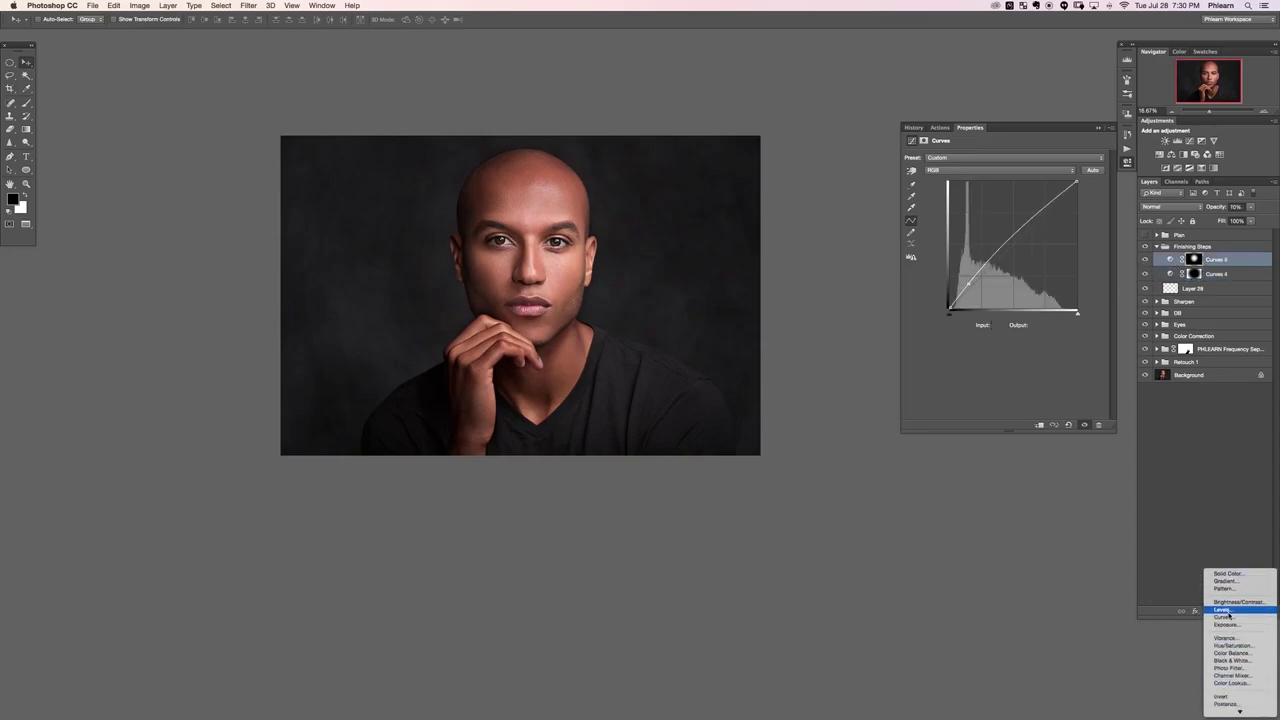
{"action": "left_click", "coordinate": [1228, 610]}
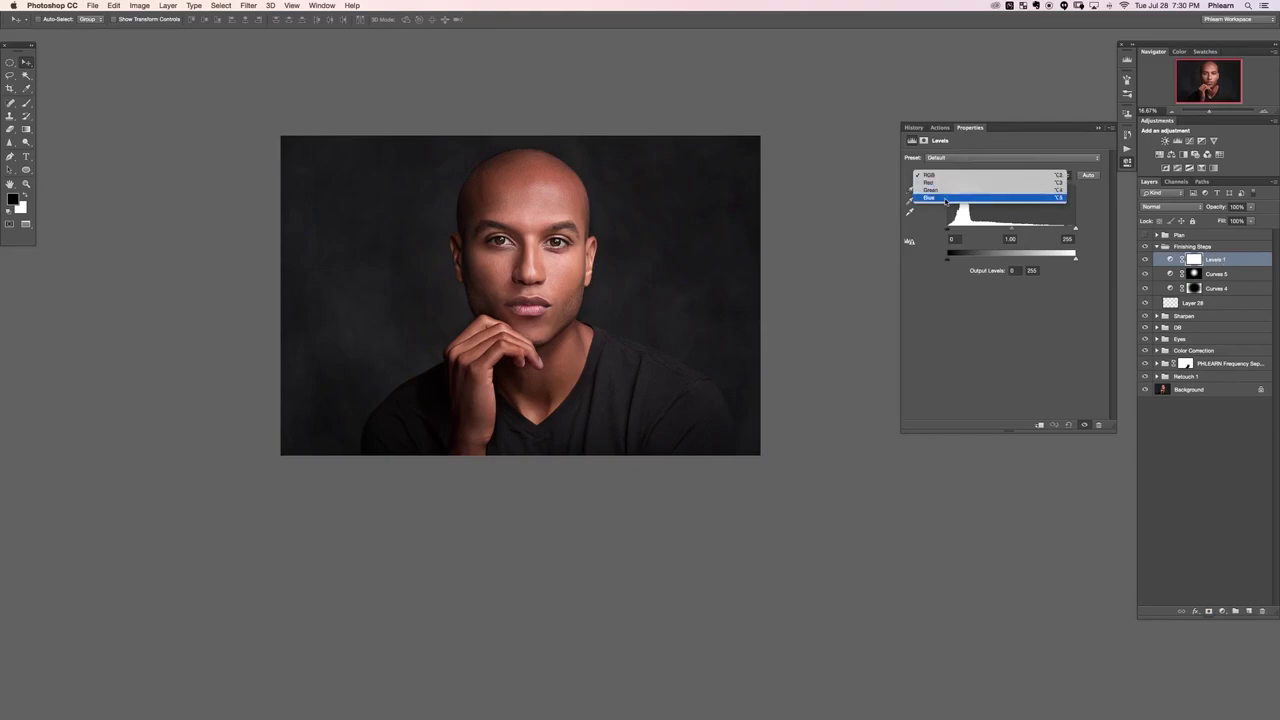
{"action": "left_click", "coordinate": [946, 198]}
{"action": "left_click_drag", "start_coordinate": [947, 259], "coordinate": [952, 262]}
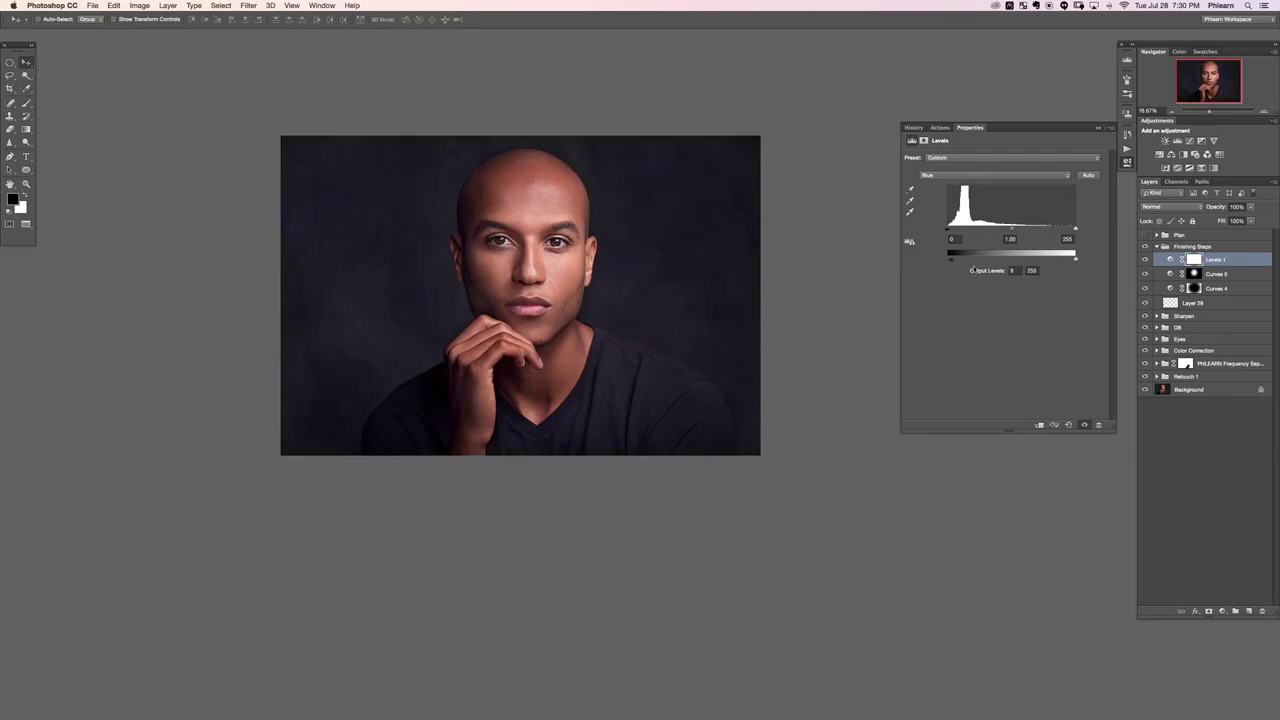
Step: Fine-tune the Blue channel's output levels to 8 and 243
{"action": "left_click", "coordinate": [1015, 270]}
{"action": "type", "text": "14"}
{"action": "key", "text": "Tab"}
{"action": "left_click", "coordinate": [1018, 271]}
{"action": "type", "text": "8115"}
{"action": "key", "text": "Tab"}
{"action": "key", "text": "super+z"}
{"action": "key", "text": "Tab"}
{"action": "left_click", "coordinate": [1016, 271]}
{"action": "key", "text": "Tab"}
{"action": "key", "text": "Up"}
Step: Examine the portrait at 25% zoom with the Levels 1 color tint hidden and shown
{"action": "key", "text": "super+equal"}
{"action": "left_click_drag", "start_coordinate": [723, 252], "coordinate": [791, 334]}
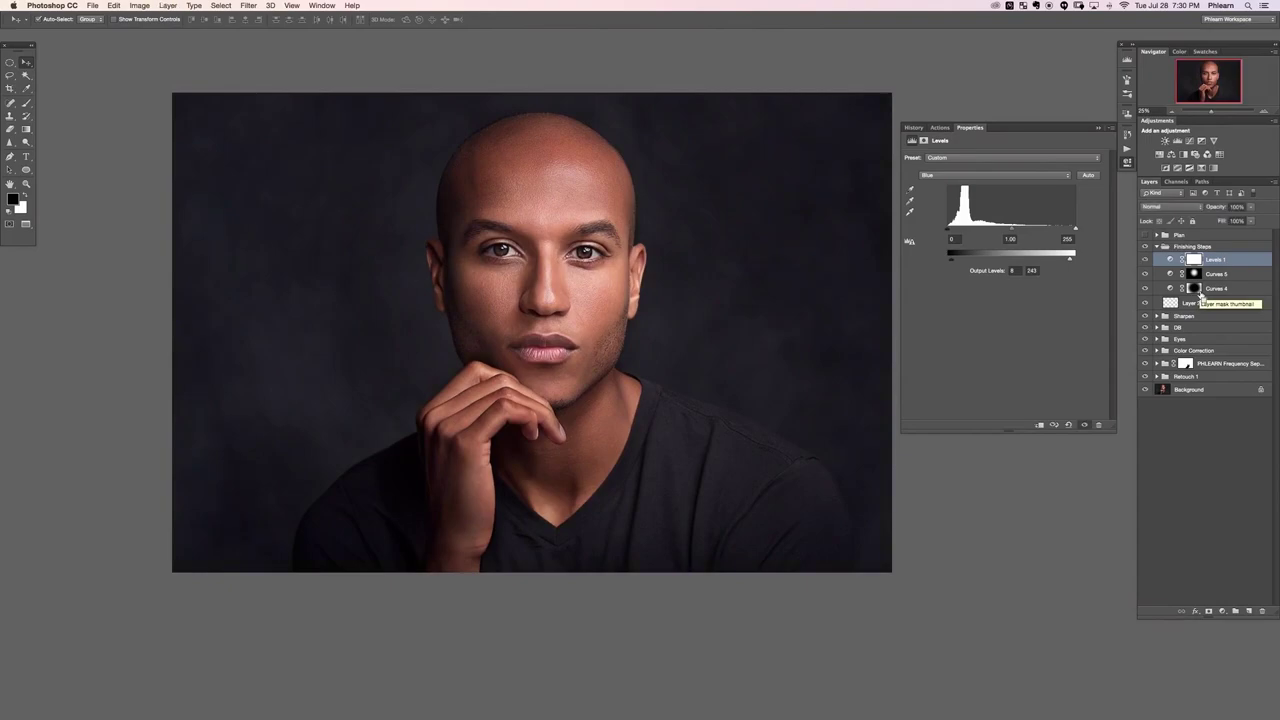
{"action": "key", "text": "super+"}
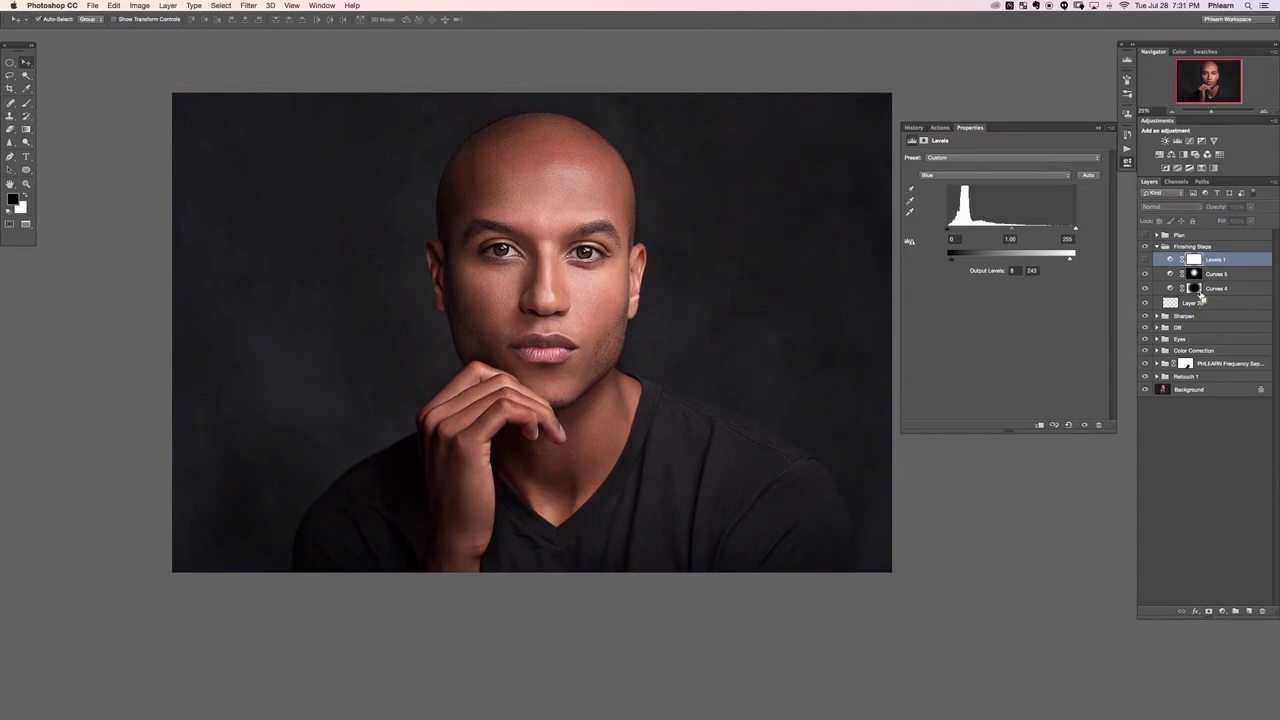
{"action": "key", "text": "super+comma"}
{"action": "key", "text": "super+comma"}
{"action": "key", "text": "super+comma"}
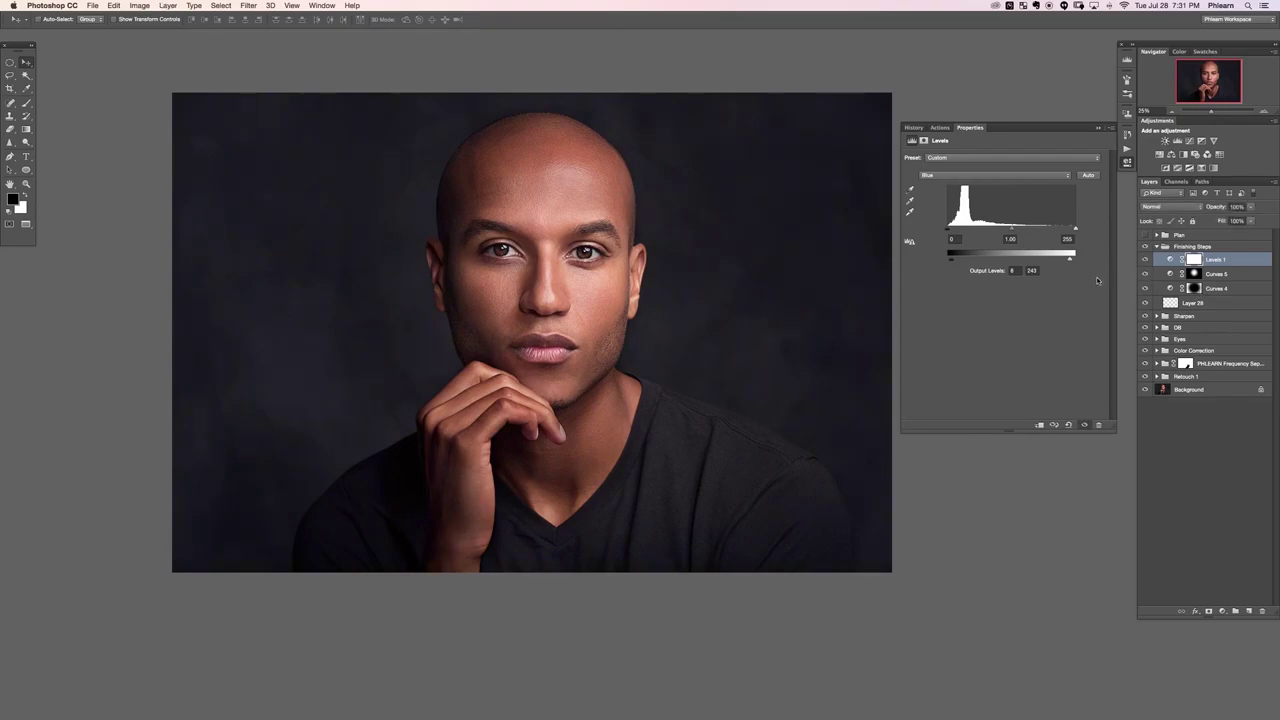
Step: Compare the portrait with Curves 4 and Curves 5 hidden and shown, and put away the adjustment properties
{"action": "left_click", "coordinate": [1145, 288]}
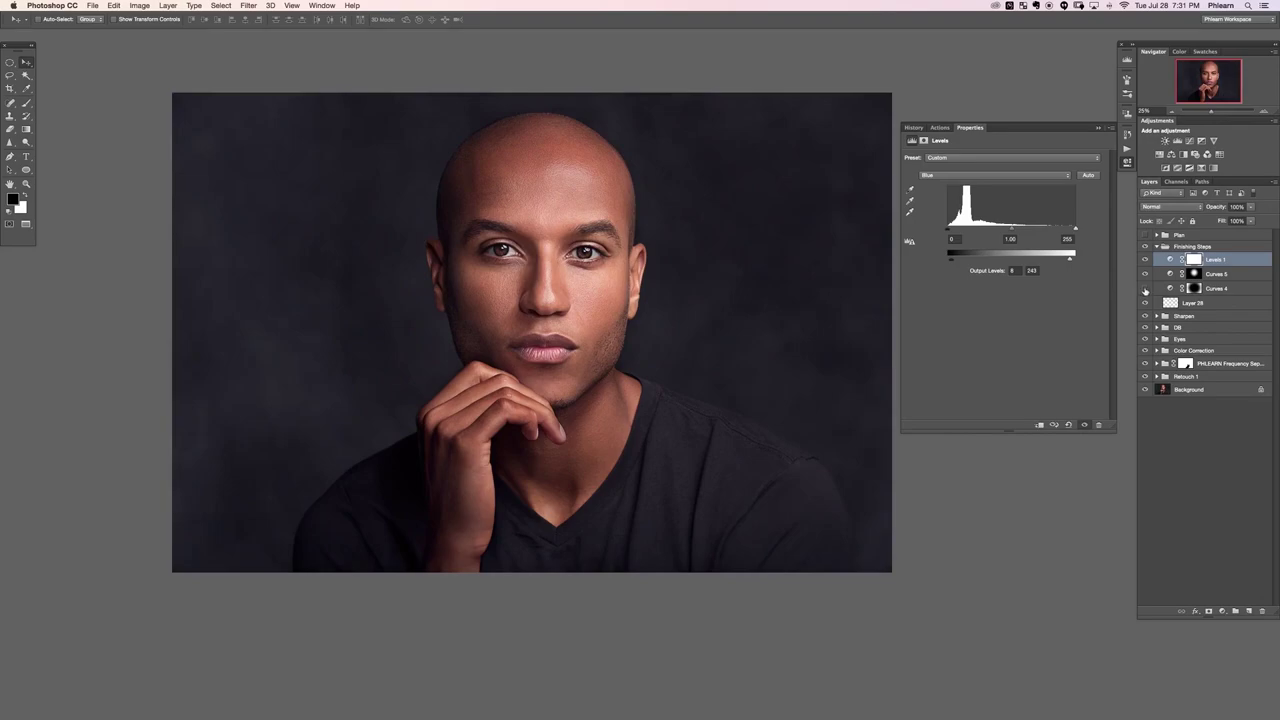
{"action": "left_click", "coordinate": [1145, 274]}
{"action": "left_click", "coordinate": [1145, 274]}
{"action": "left_click", "coordinate": [1145, 288]}
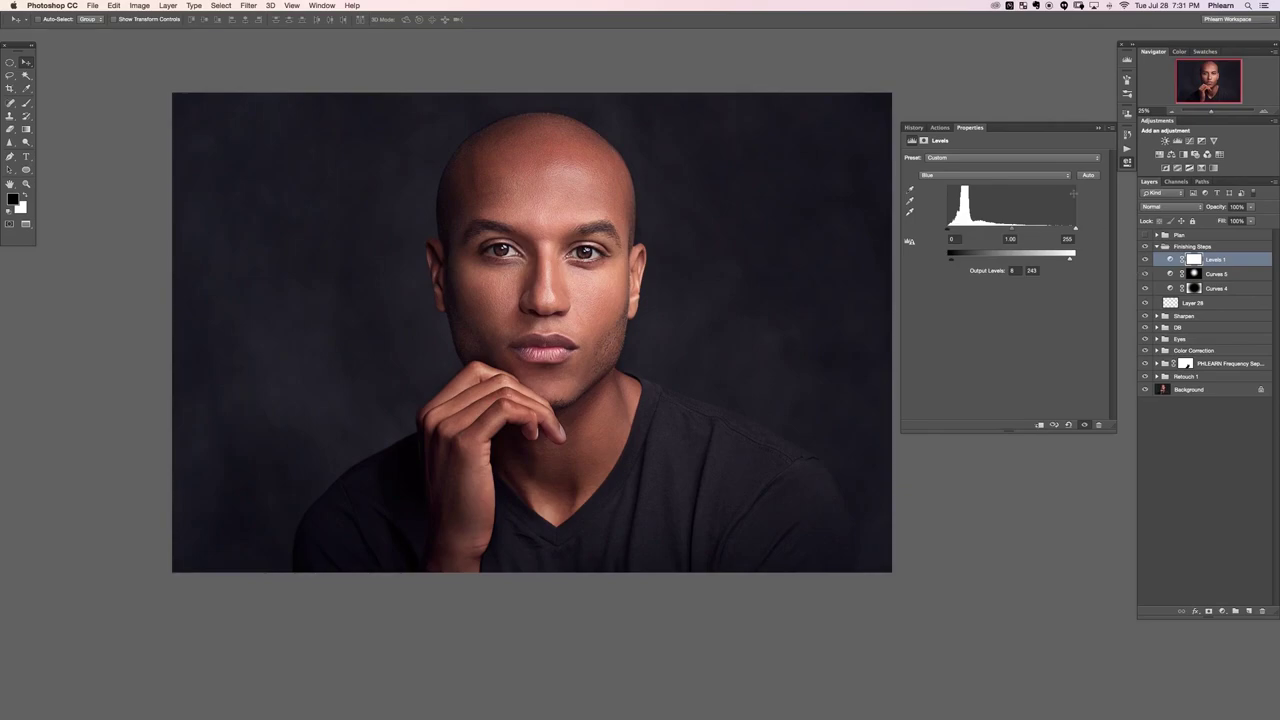
{"action": "left_click", "coordinate": [1127, 162]}
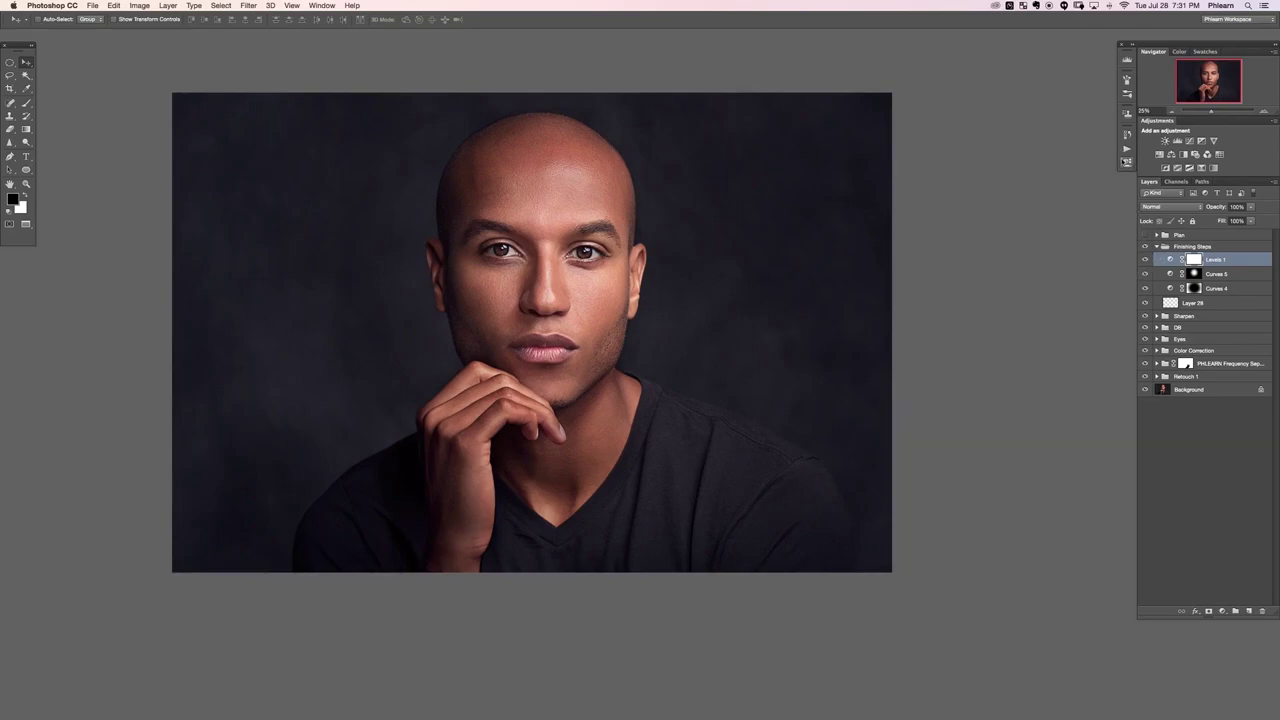
{"action": "key", "text": "super+minus"}
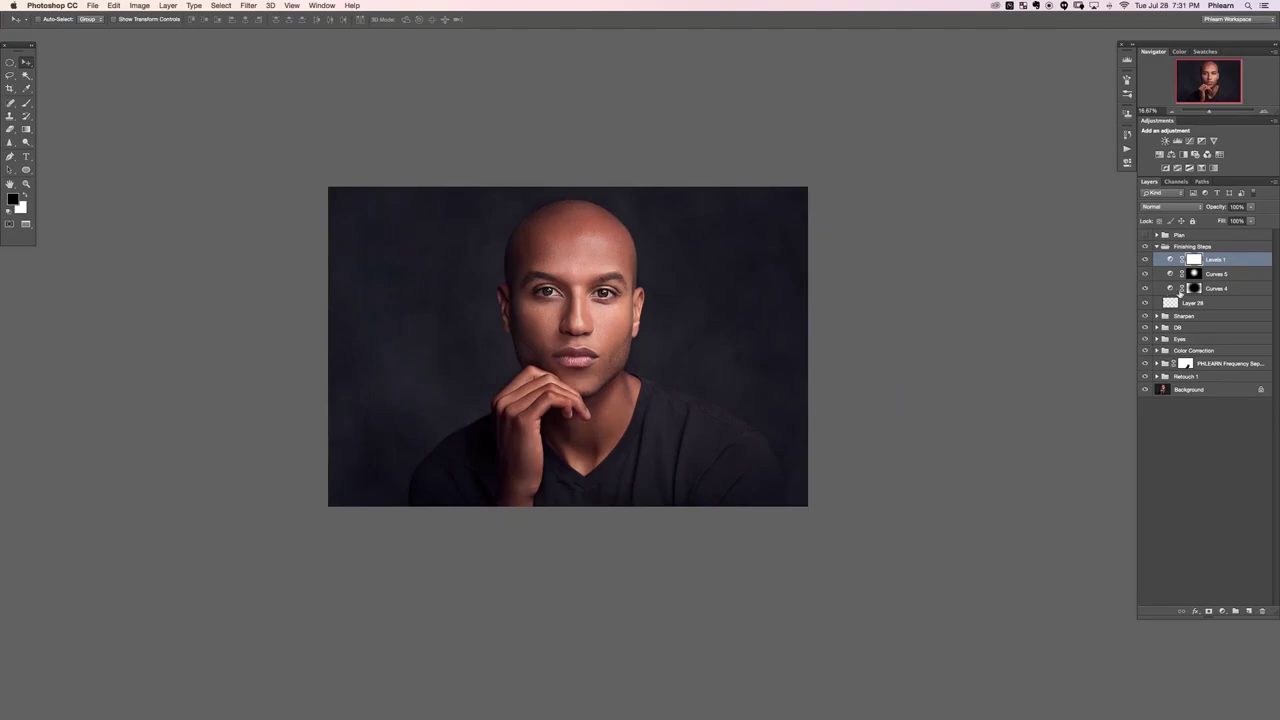
Step: Lower the opacity of the Curves 5 layer slightly and collapse the Finishing Steps group
{"action": "left_click", "coordinate": [1146, 288]}
{"action": "left_click", "coordinate": [1145, 273]}
{"action": "left_click", "coordinate": [1225, 273]}
{"action": "left_click_drag", "start_coordinate": [1225, 211], "coordinate": [1214, 212]}
{"action": "left_click", "coordinate": [1212, 289]}
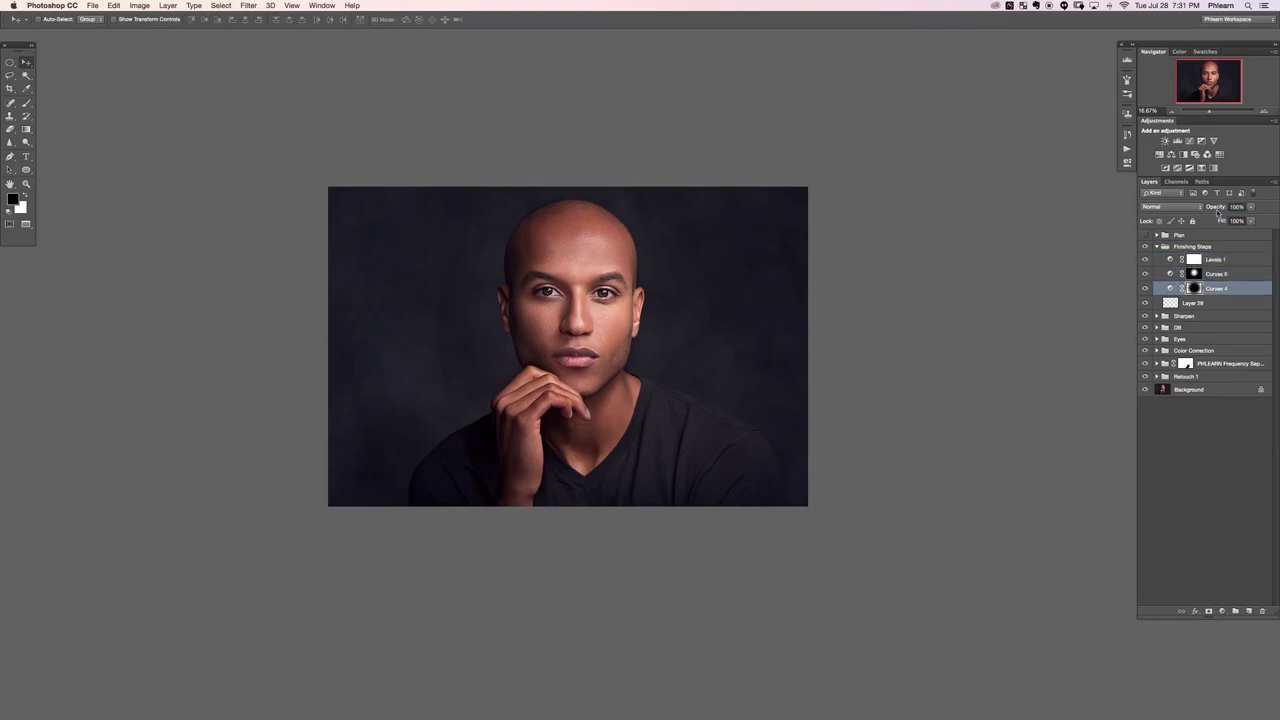
{"action": "left_click", "coordinate": [1156, 248]}
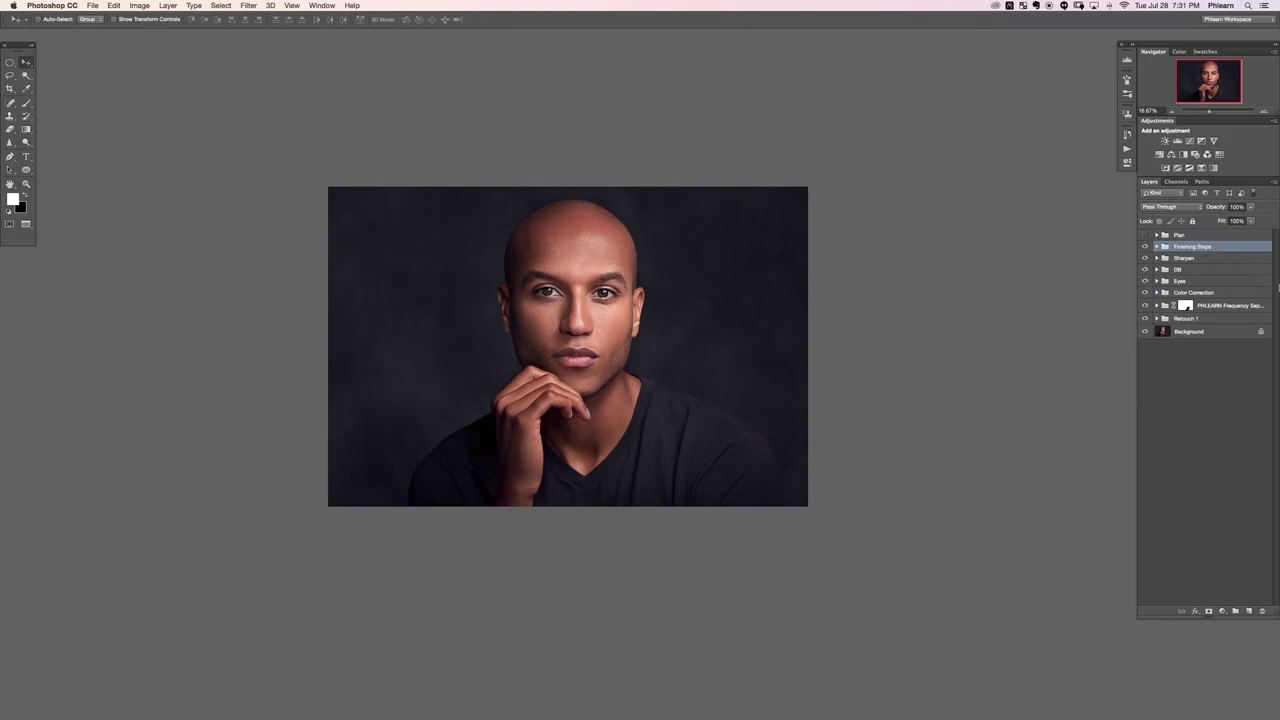
Step: Compare the portrait with the whole Finishing Steps group hidden and shown
{"action": "left_click", "coordinate": [1145, 246]}
{"action": "key", "text": "super+comma"}
{"action": "key", "text": "super+comma"}
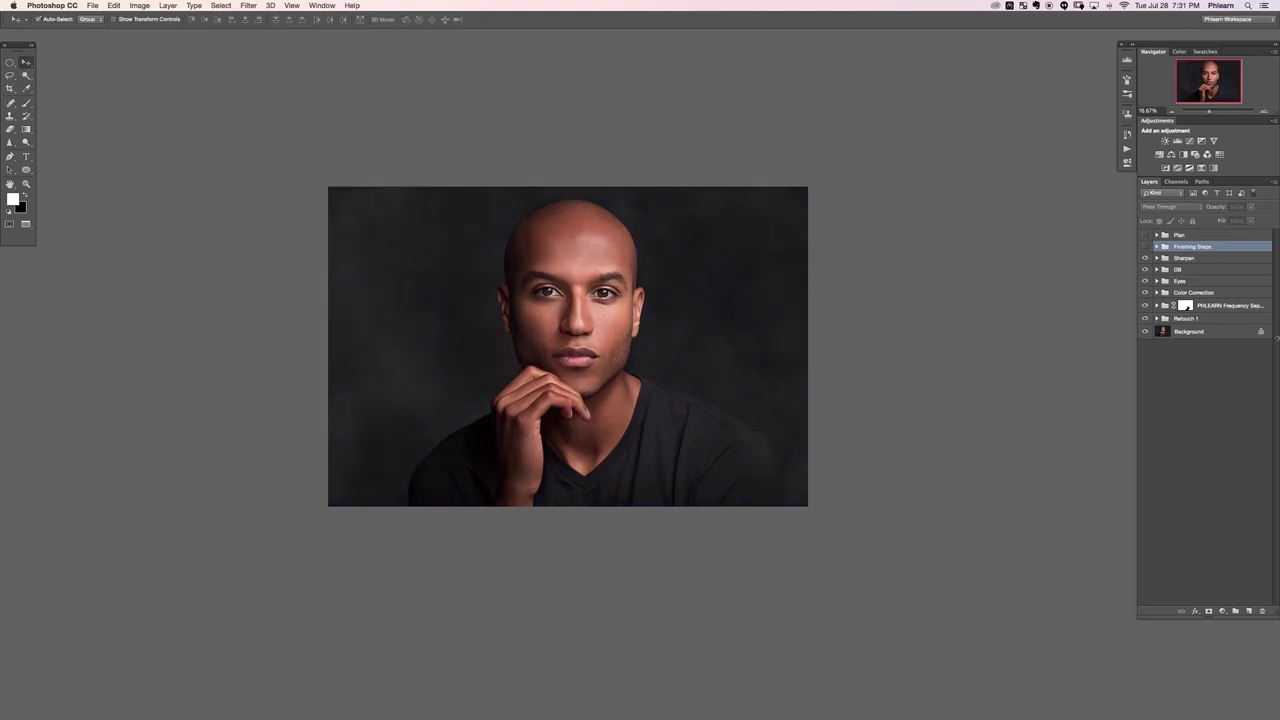
{"action": "key", "text": "super+comma"}
{"action": "key", "text": "super+comma"}
{"action": "key", "text": "super+comma"}
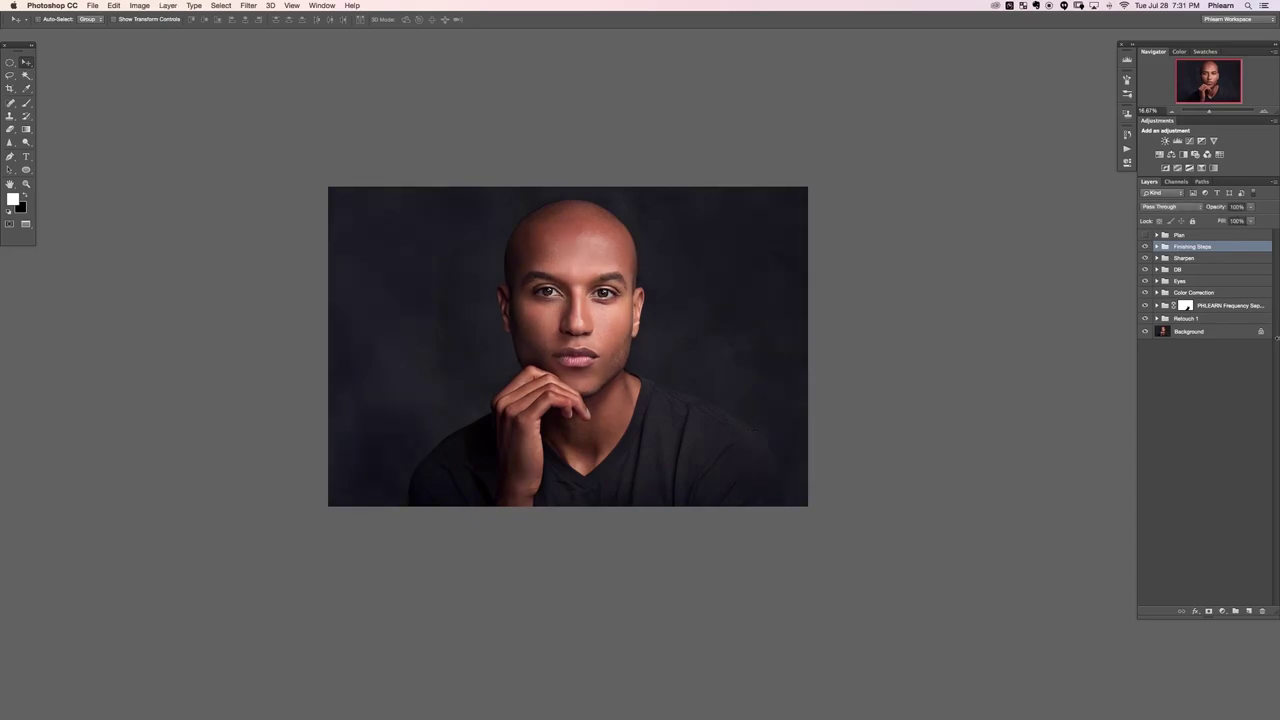
Step: Set the opacity of the Levels 1 layer to 70% and collapse the Finishing Steps group
{"action": "left_click", "coordinate": [1157, 246]}
{"action": "left_click", "coordinate": [1215, 259]}
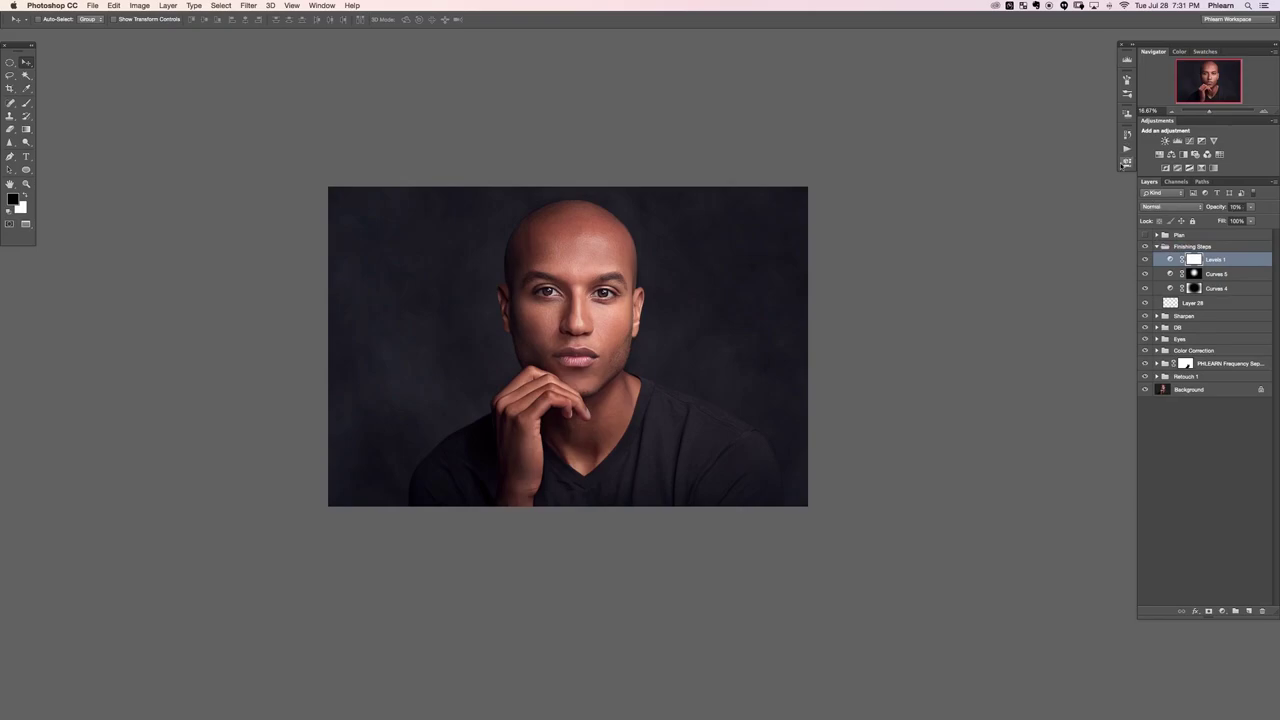
{"action": "left_click", "coordinate": [1157, 246]}
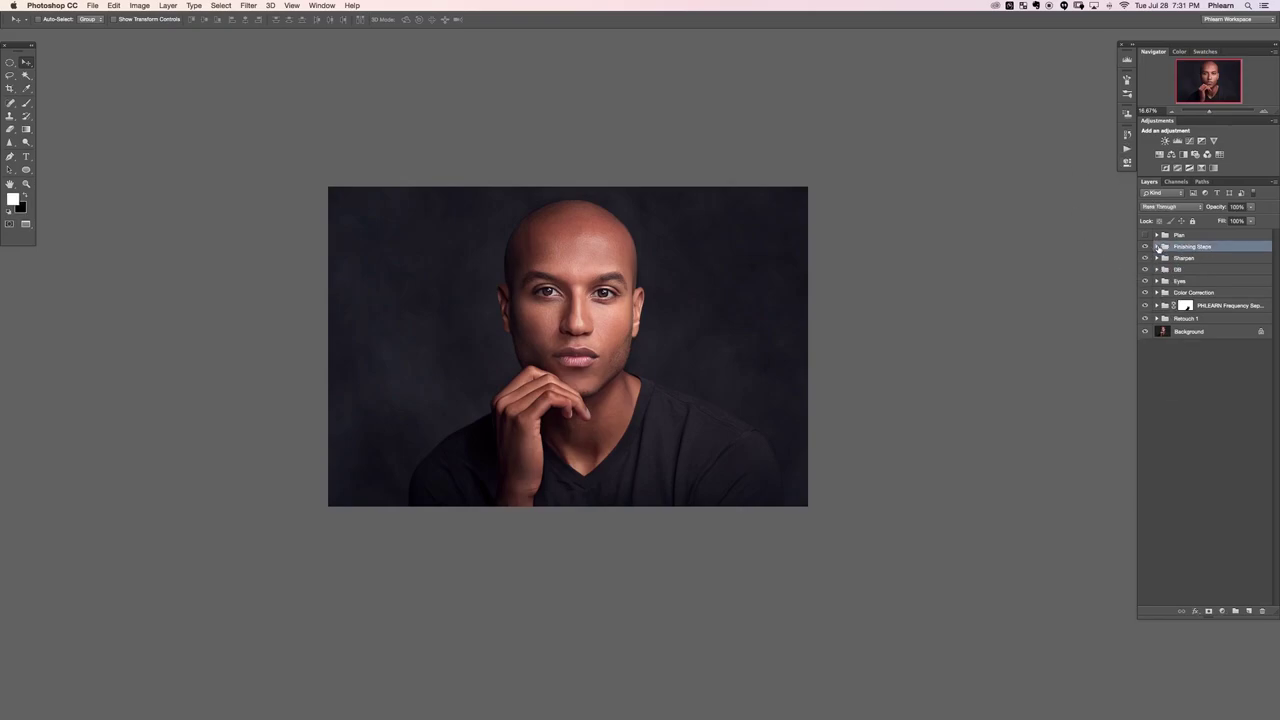
Step: Check the softened color tint by hiding and showing the Finishing Steps group again
{"action": "key", "text": "x"}
{"action": "key", "text": "super+comma"}
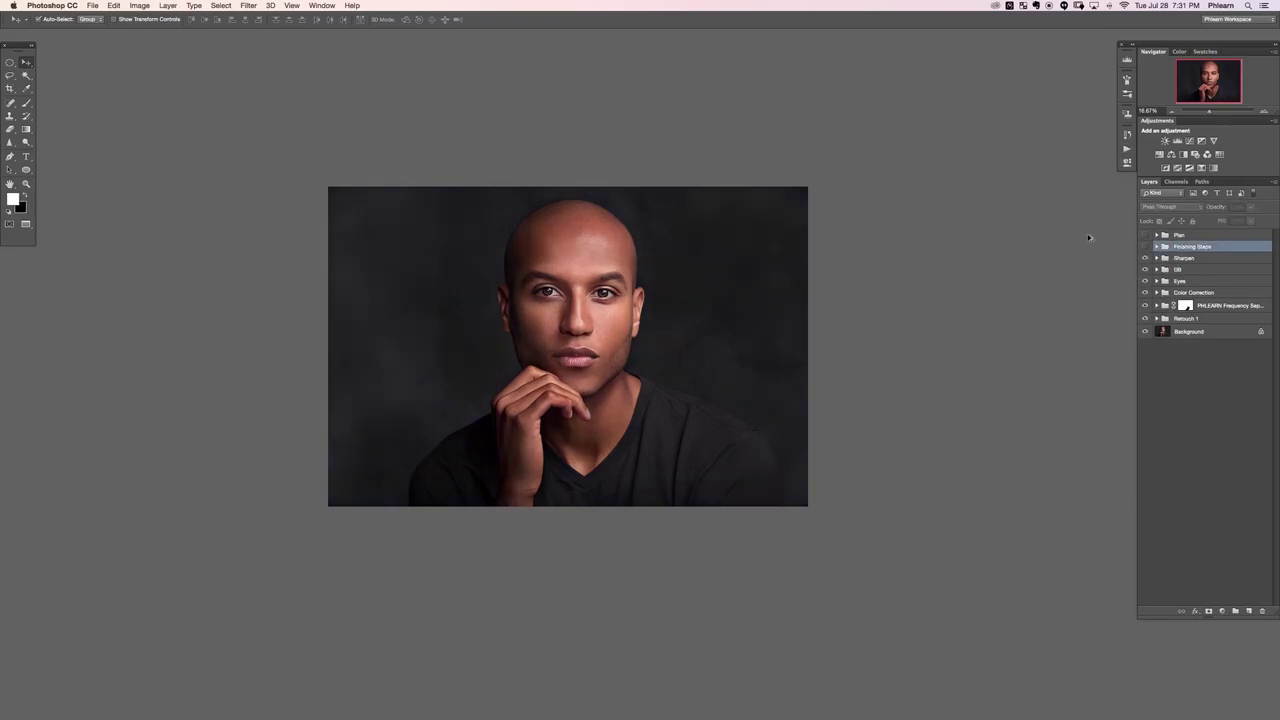
{"action": "key", "text": "super+comma"}
{"action": "key", "text": "super+comma"}
{"action": "key", "text": "super+comma"}
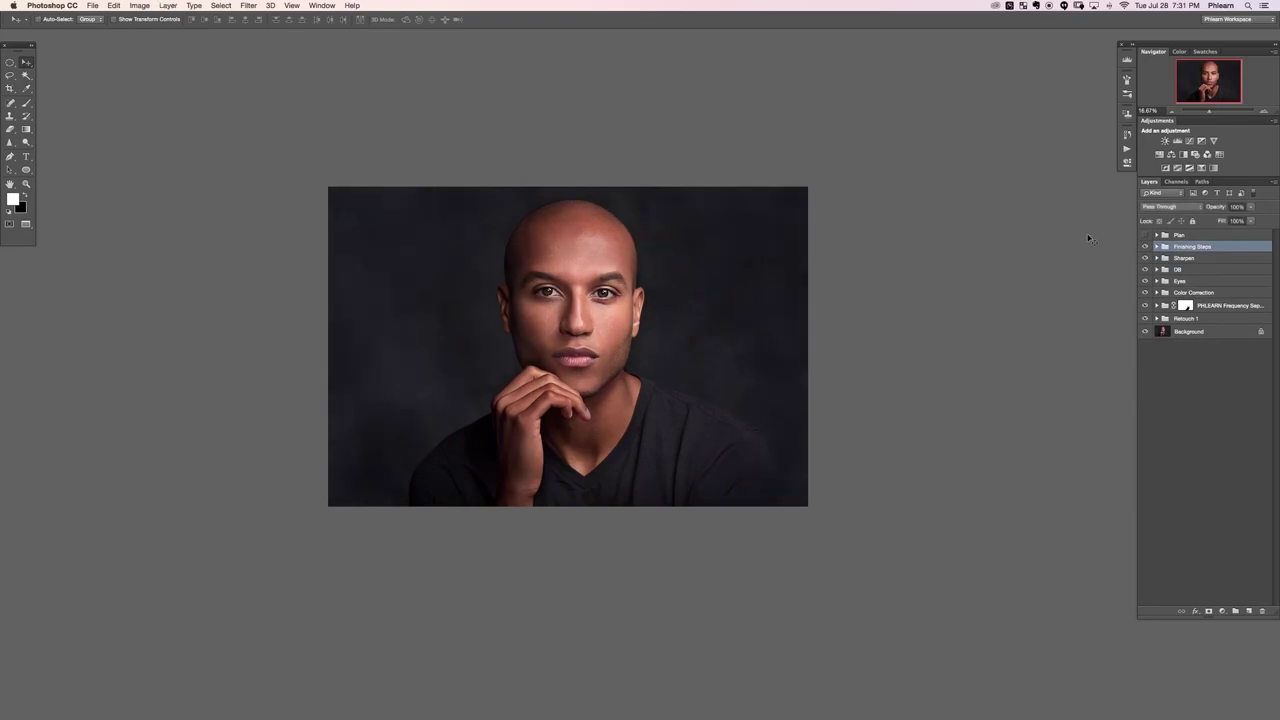
Step: Examine the finished portrait at 25%, at thumbnail size, and at 16.67% zoom
{"action": "key", "text": "super+plus"}
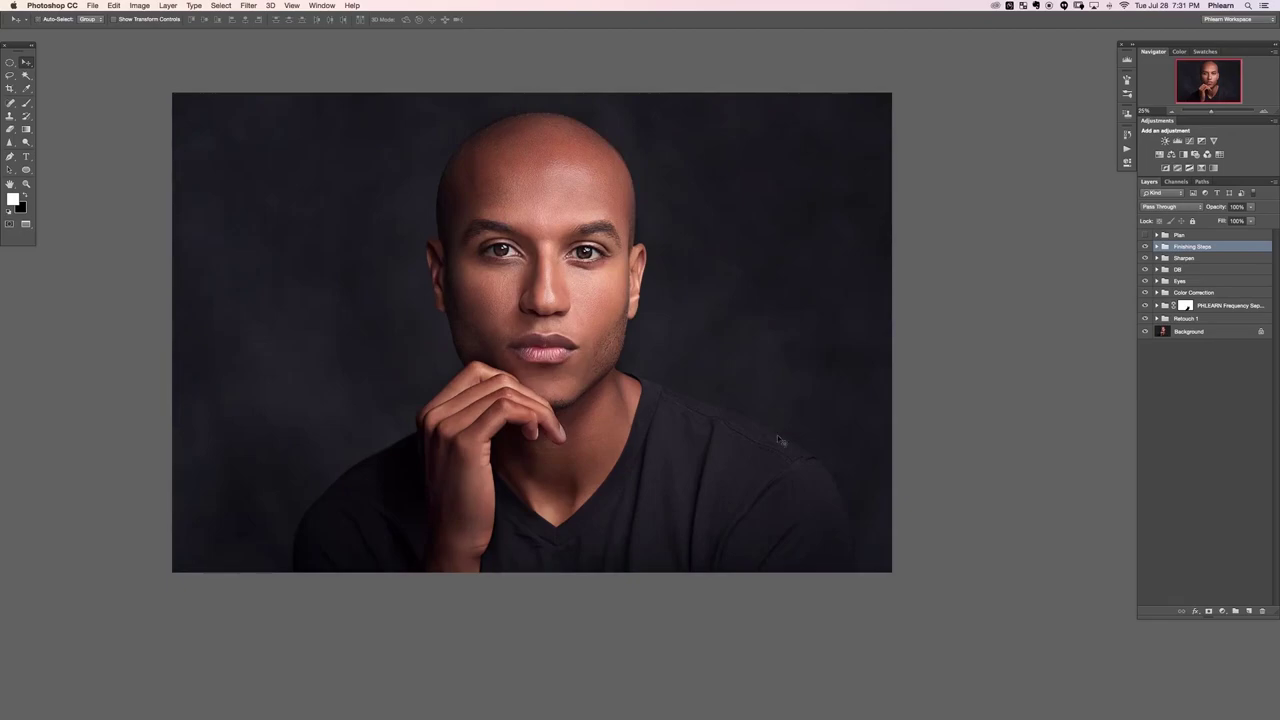
{"action": "left_click_drag", "start_coordinate": [597, 420], "coordinate": [619, 438]}
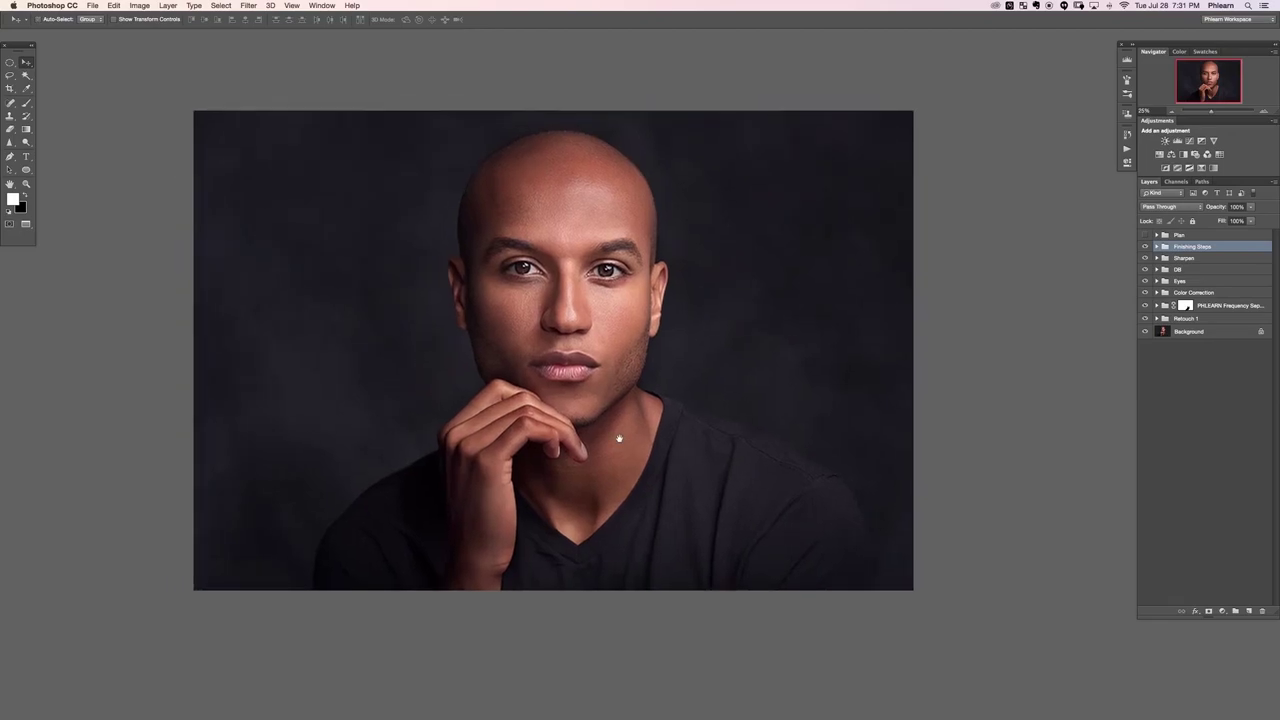
{"action": "key", "text": "super+minus"}
{"action": "key", "text": "super+minus"}
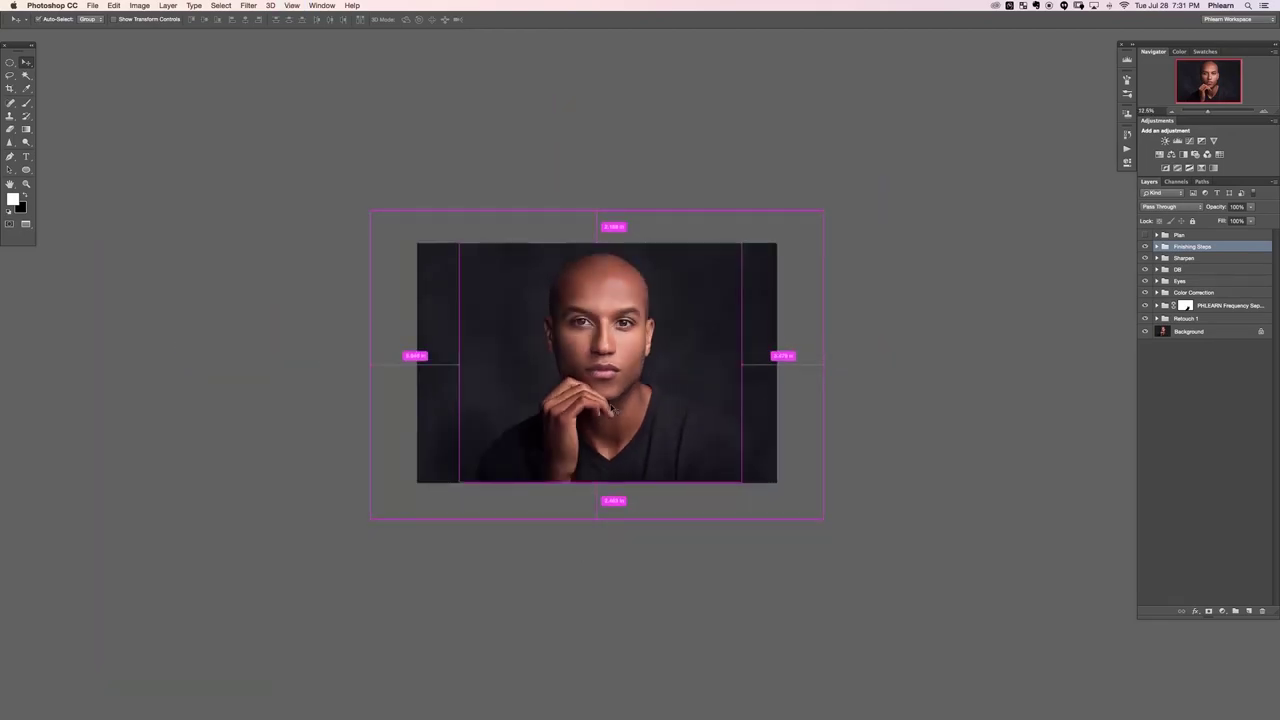
{"action": "key", "text": "super+minus"}
{"action": "key", "text": "super+minus"}
{"action": "key", "text": "super+minus"}
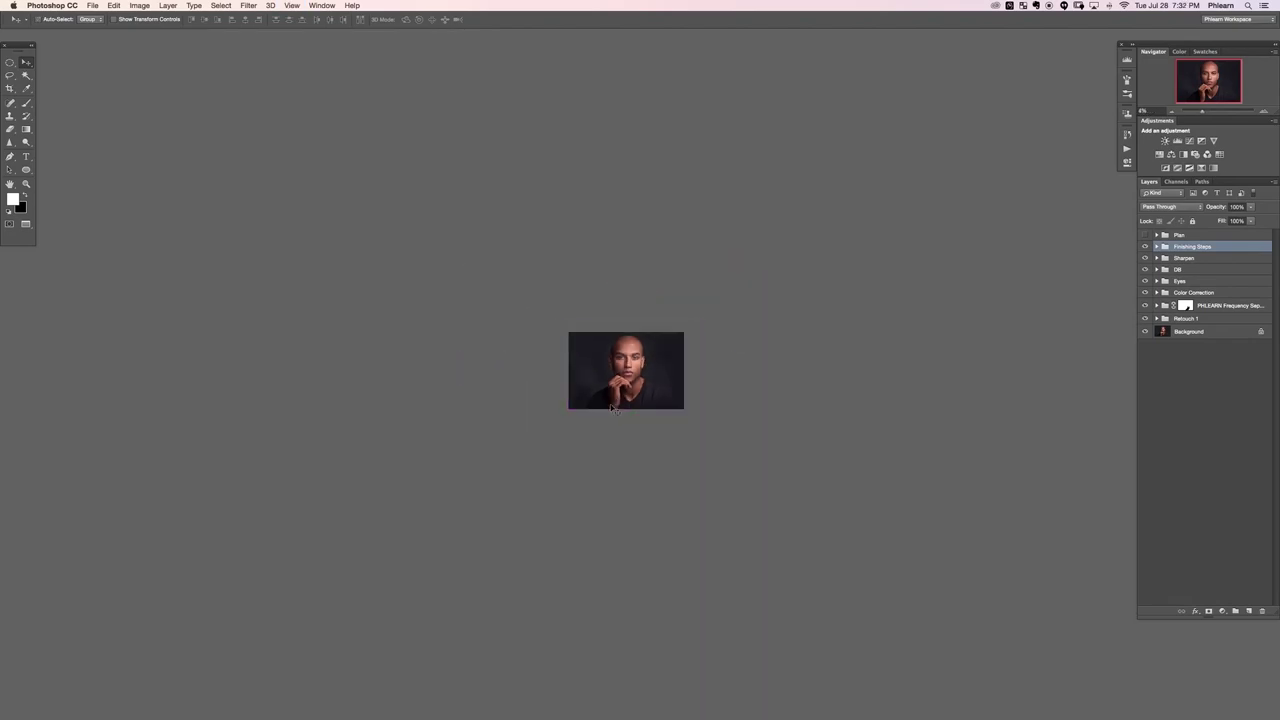
{"action": "key", "text": "super+plus"}
{"action": "key", "text": "super+plus"}
{"action": "key", "text": "super+plus"}
{"action": "key", "text": "super+plus"}
{"action": "key", "text": "super+plus"}
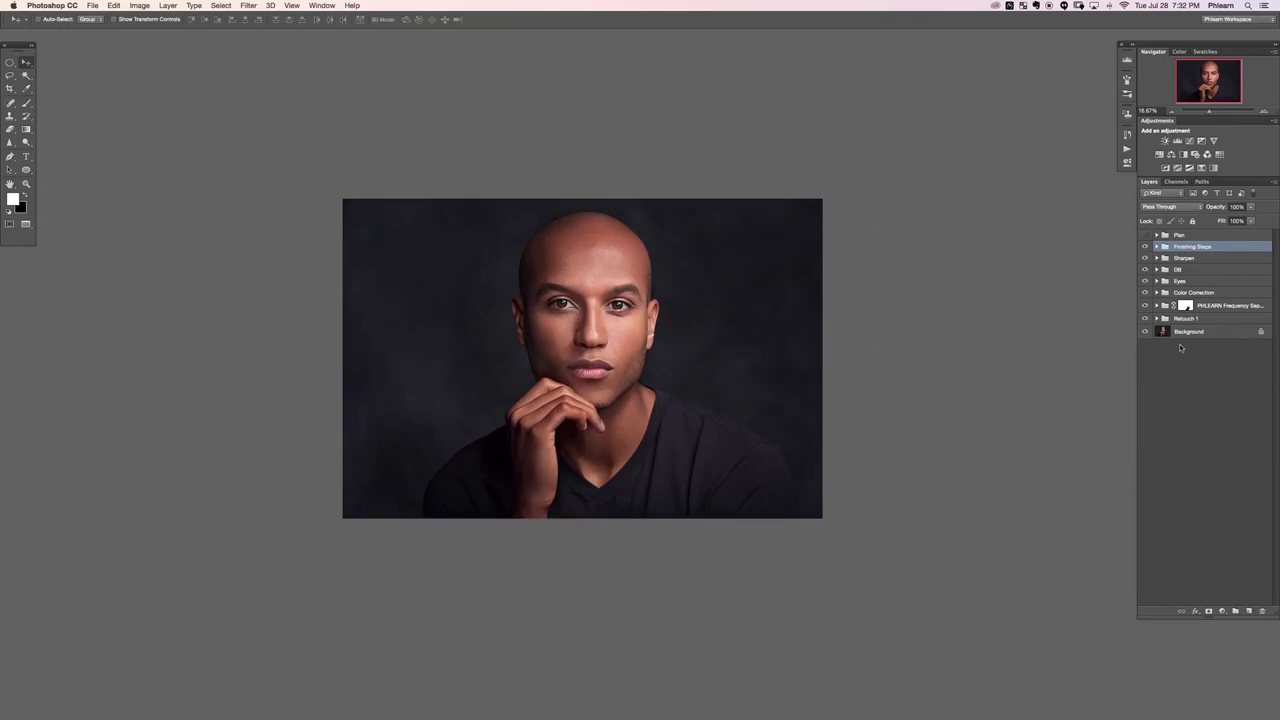
Step: Group the layer groups from Finishing Steps down to Retouch 1 and display the portrait full screen on a black background
{"action": "left_click", "coordinate": [1214, 317], "text": "shift"}
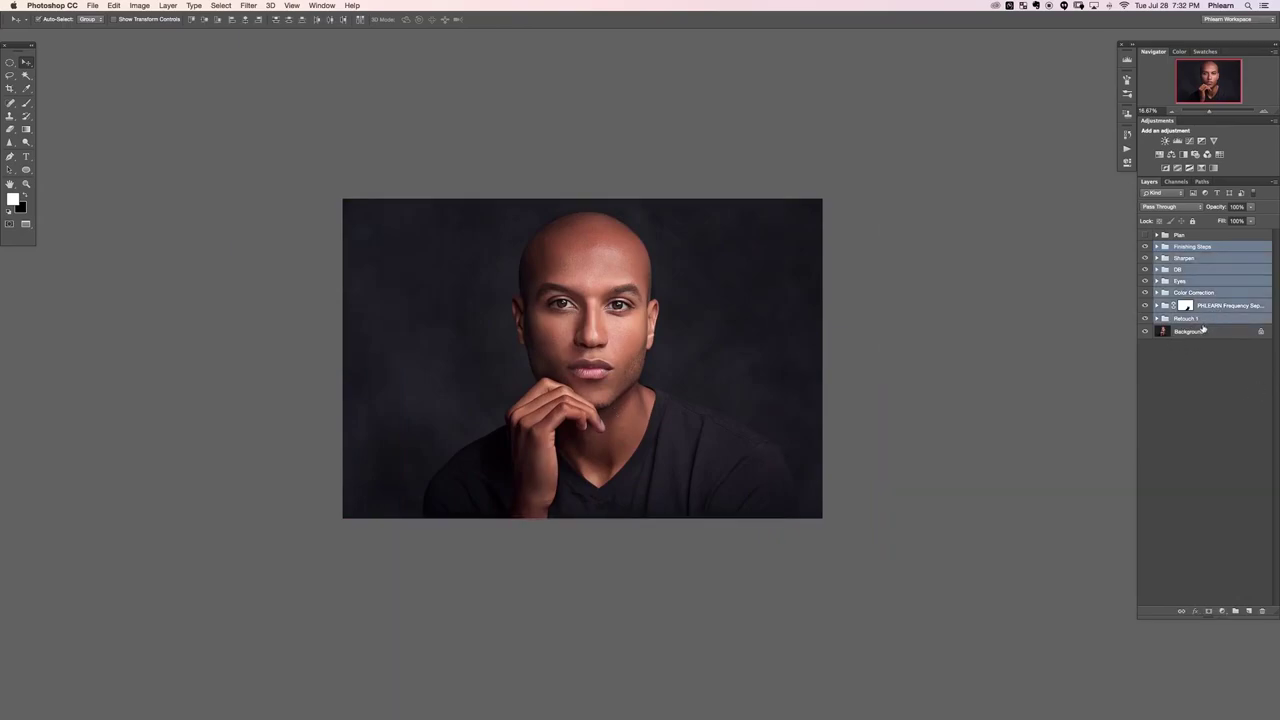
{"action": "key", "text": "super+g"}
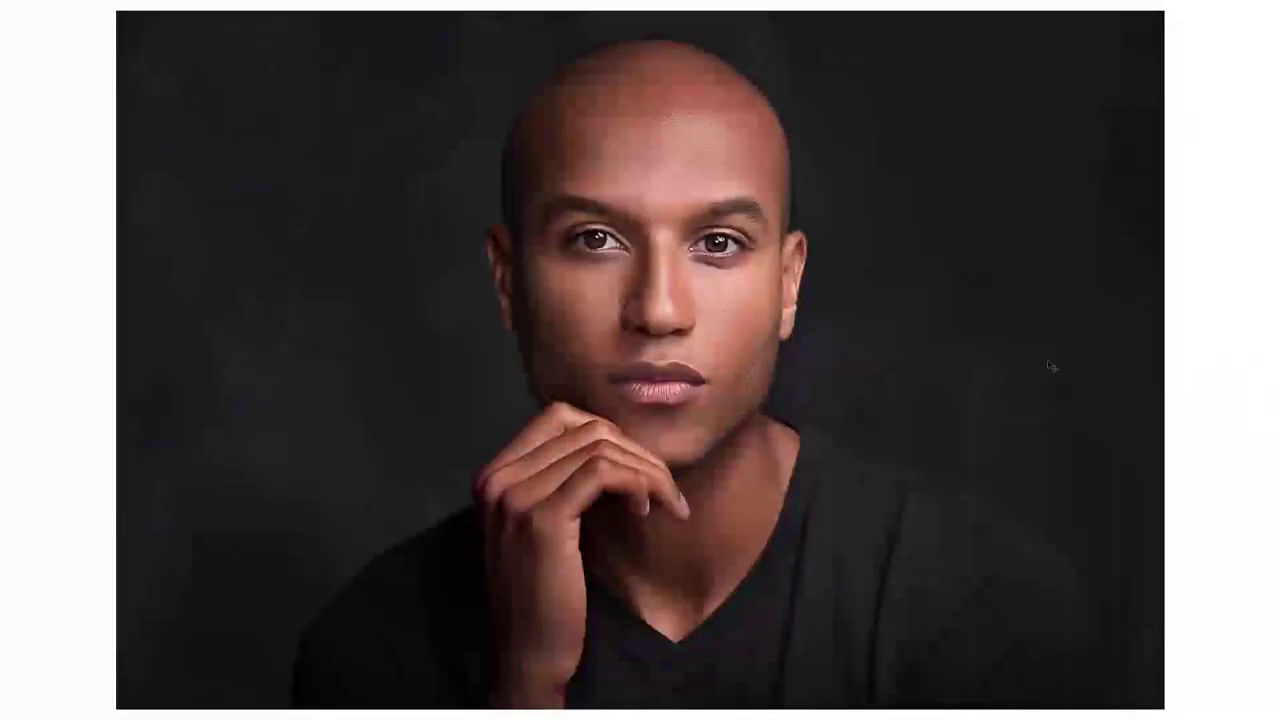
{"action": "right_click", "coordinate": [57, 356]}
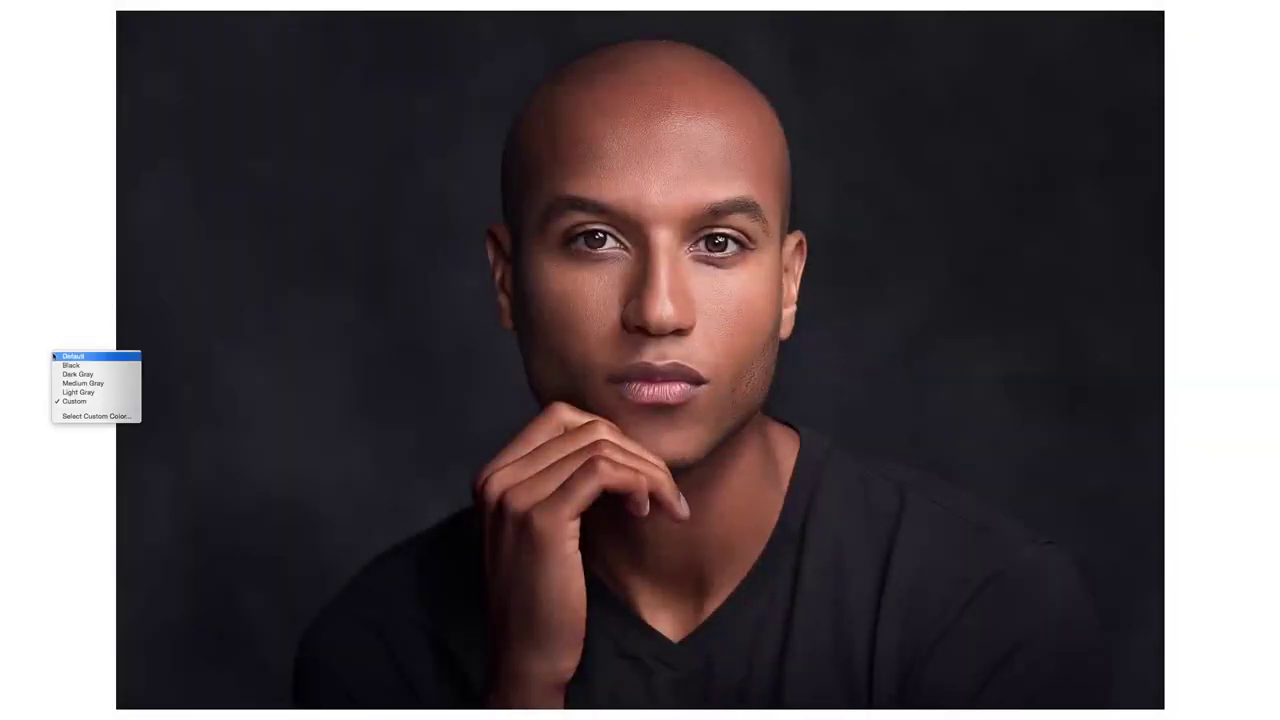
{"action": "left_click", "coordinate": [86, 365]}
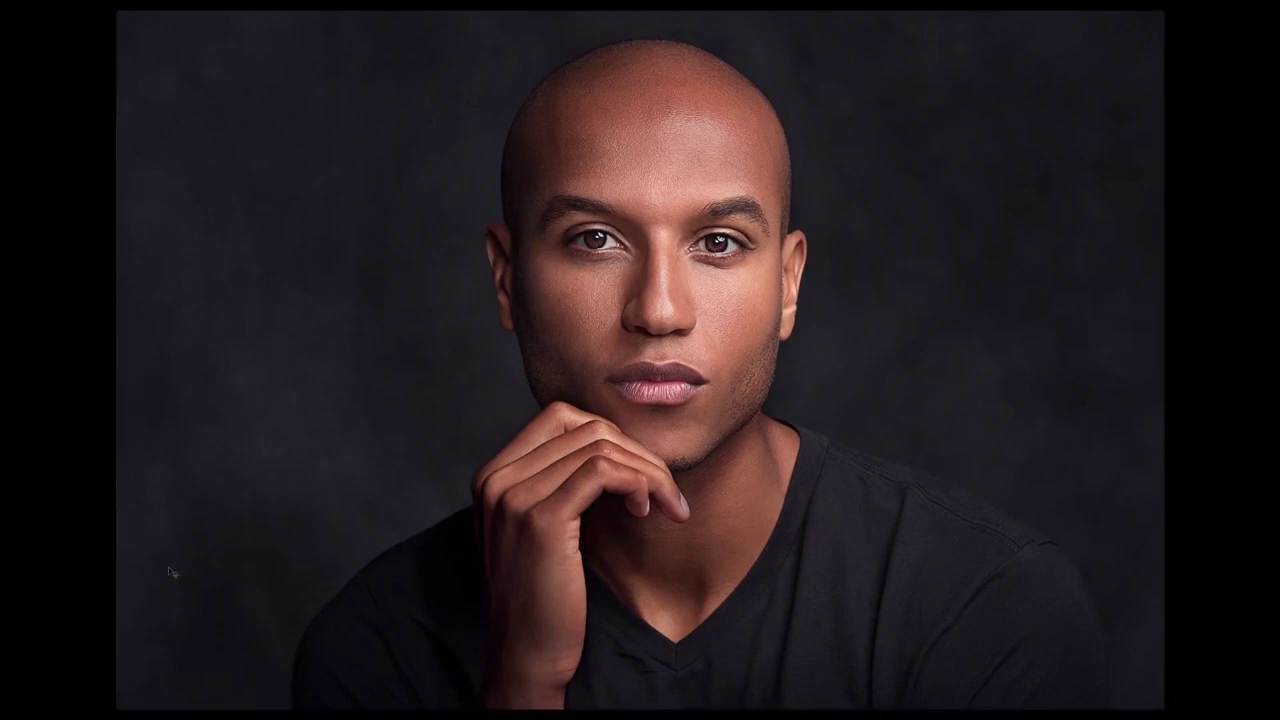